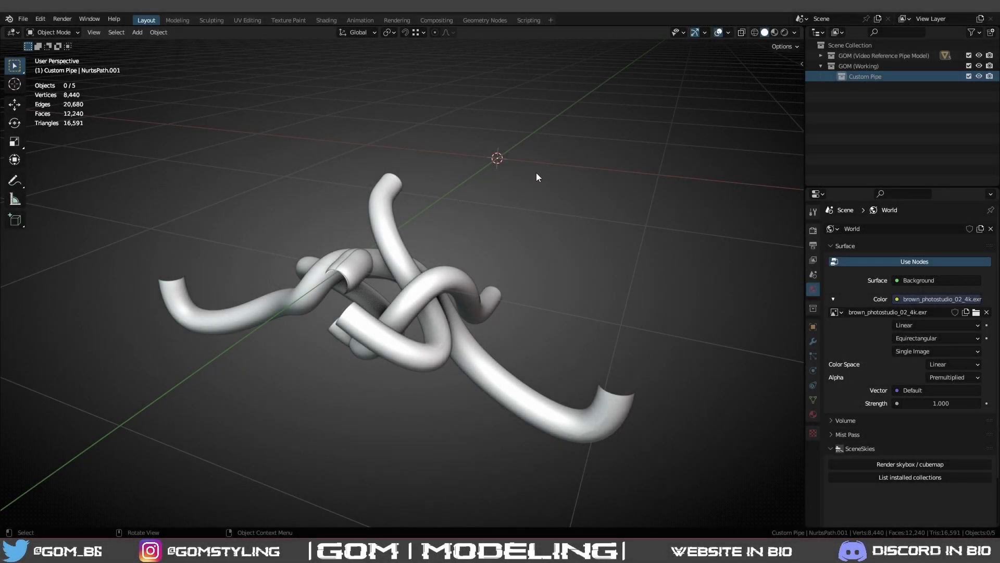
Examine the reference pipe model from several angles in wireframe and solid shading, including the triangle count in the scene statistics.
mouse_move(531, 192)
middle_down()
mouse_move(567, 198)
mouse_move(566, 271)
middle_up()
key(shift+z)
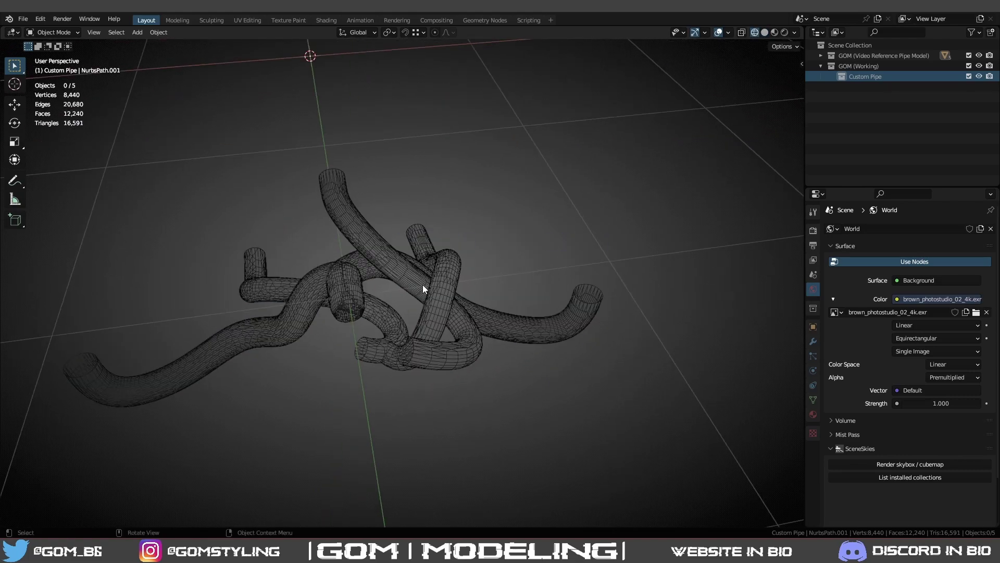
click(423, 284)
click(511, 395)
middle_drag(595, 345, 132, 186)
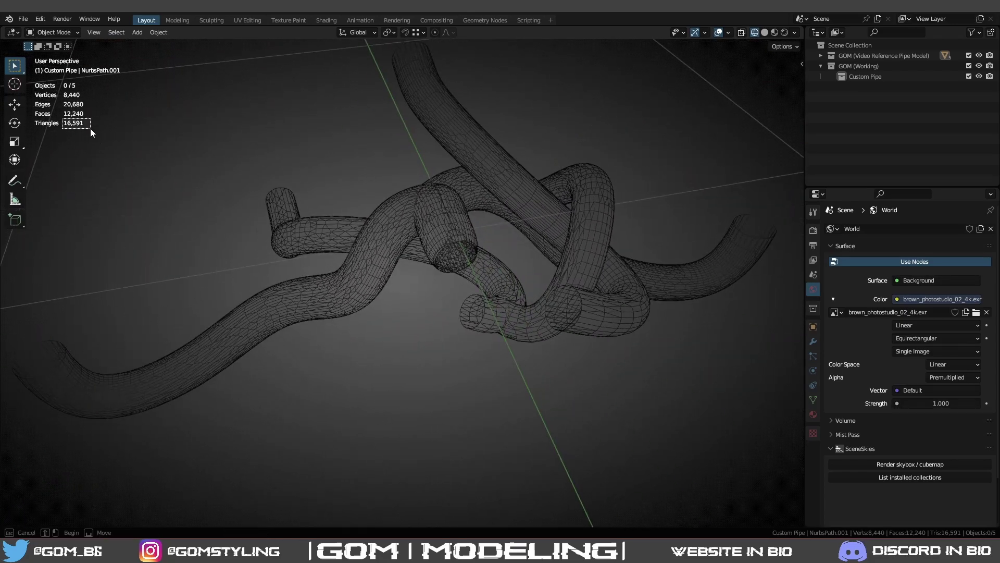
key(z)
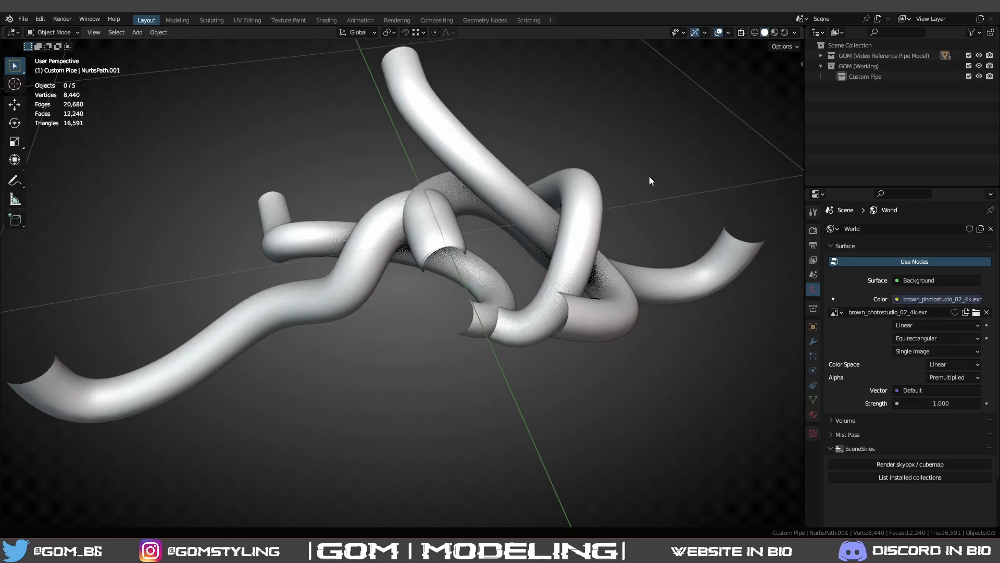
mouse_move(649, 176)
middle_down()
mouse_move(521, 245)
mouse_move(496, 233)
mouse_move(523, 233)
mouse_move(511, 239)
mouse_move(520, 283)
mouse_move(567, 243)
mouse_move(491, 245)
mouse_move(569, 246)
middle_up()
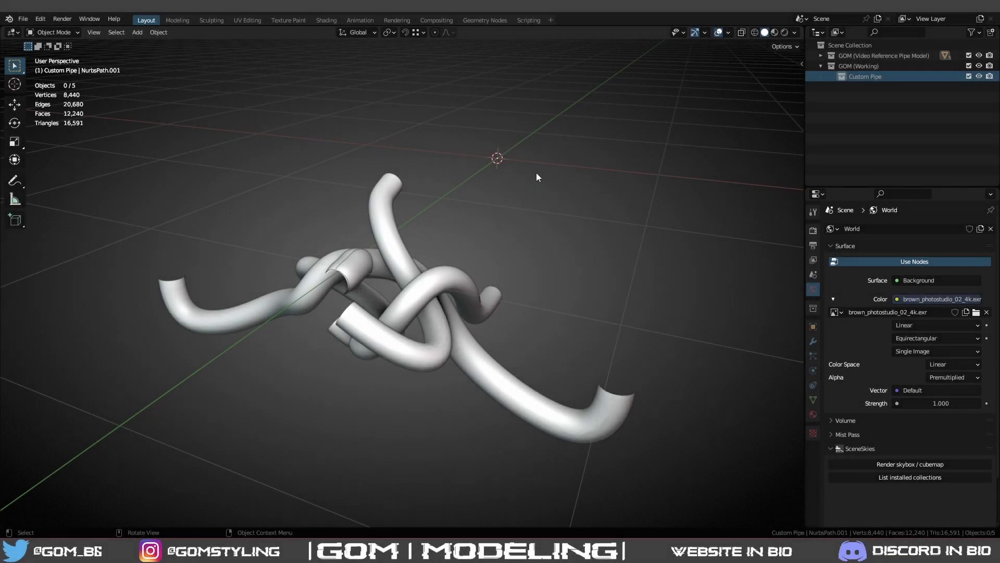
mouse_move(536, 171)
middle_down()
mouse_move(555, 198)
mouse_move(561, 263)
mouse_move(563, 237)
mouse_move(588, 228)
middle_up()
key(shift+z)
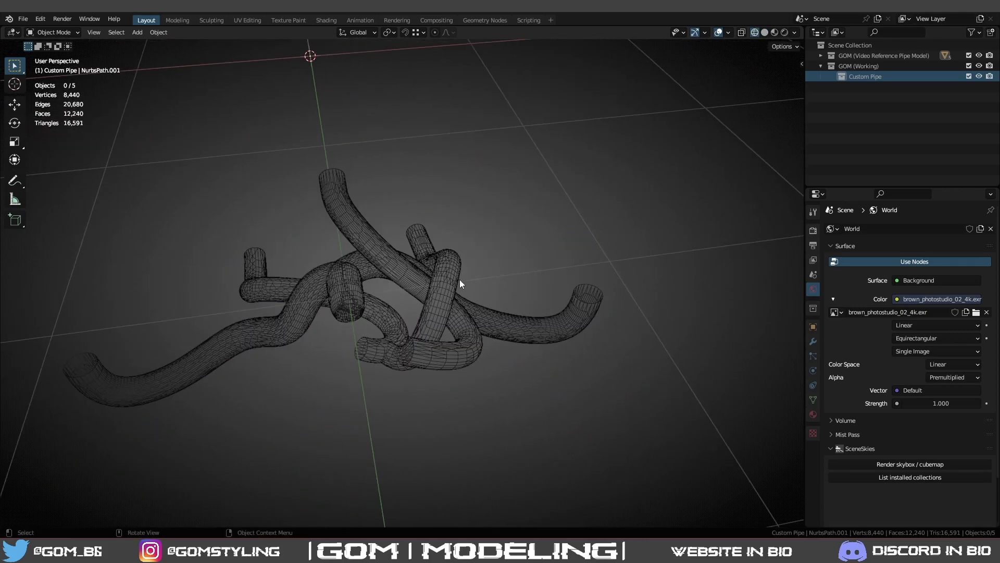
click(418, 286)
click(511, 396)
scroll(593, 341, up, 3)
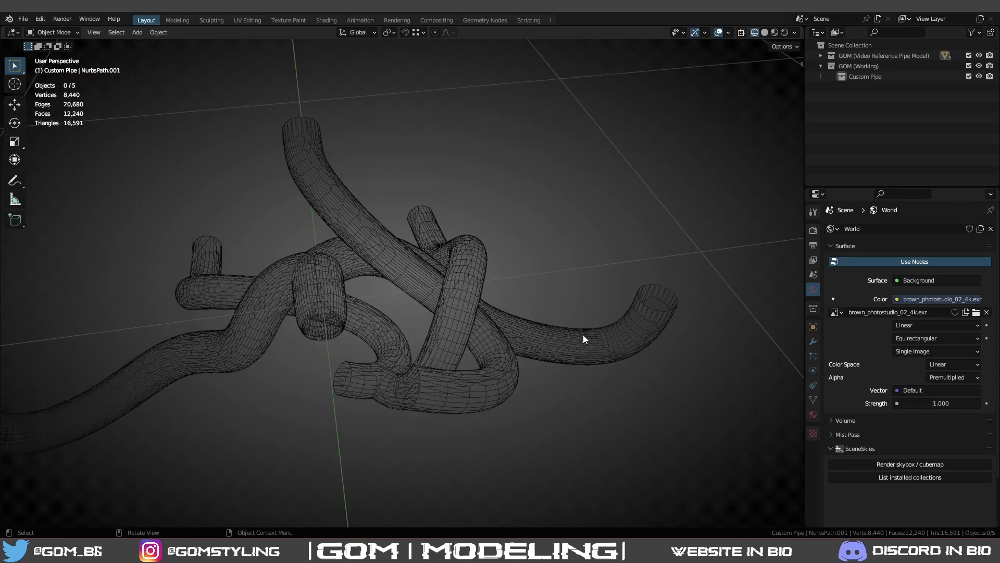
middle_drag(605, 336, 160, 219)
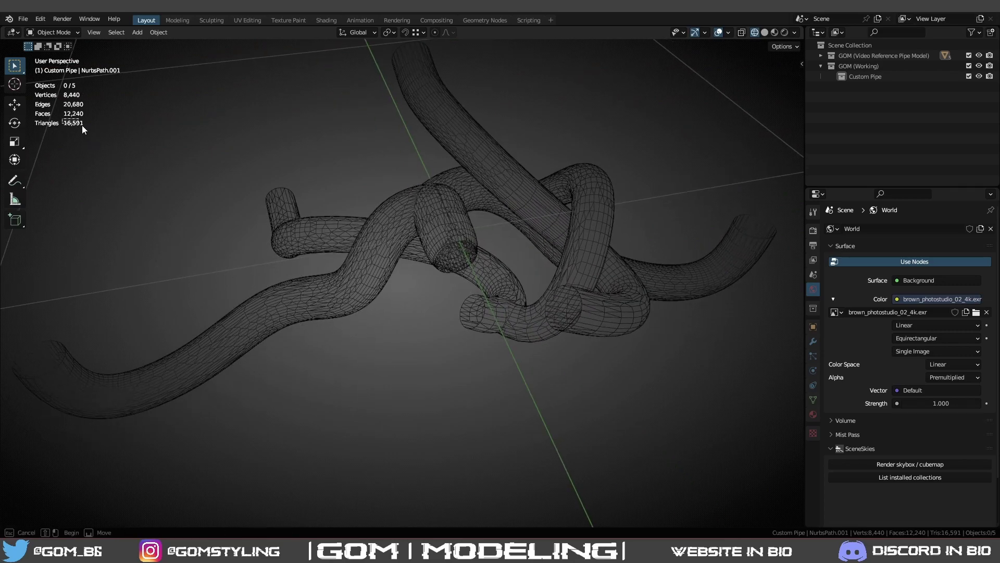
key(z)
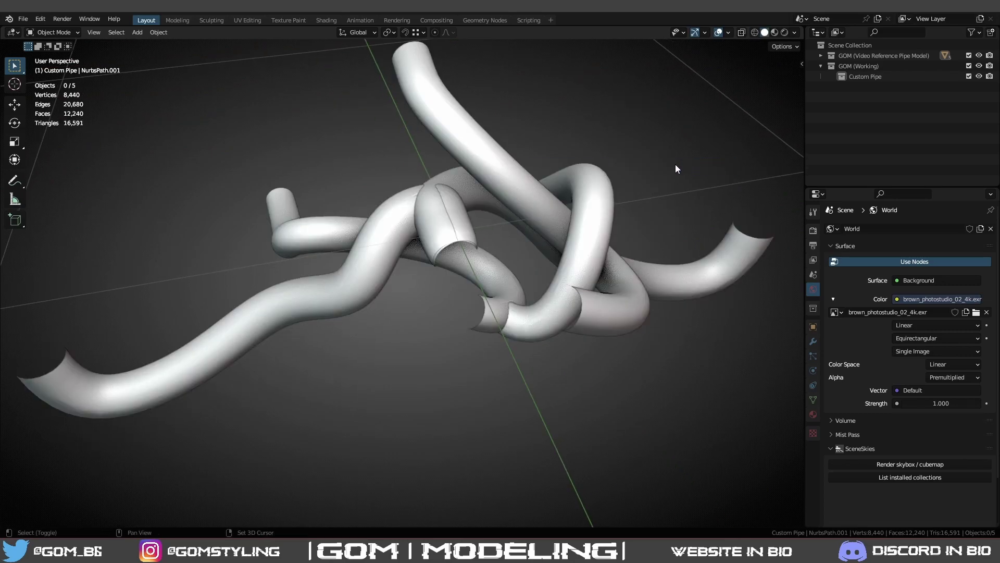
mouse_move(675, 164)
middle_down()
mouse_move(558, 251)
mouse_move(498, 237)
mouse_move(522, 233)
mouse_move(501, 239)
mouse_move(518, 283)
mouse_move(567, 244)
mouse_move(492, 242)
mouse_move(580, 242)
mouse_move(489, 214)
mouse_move(382, 199)
mouse_move(552, 221)
mouse_move(561, 246)
middle_up()
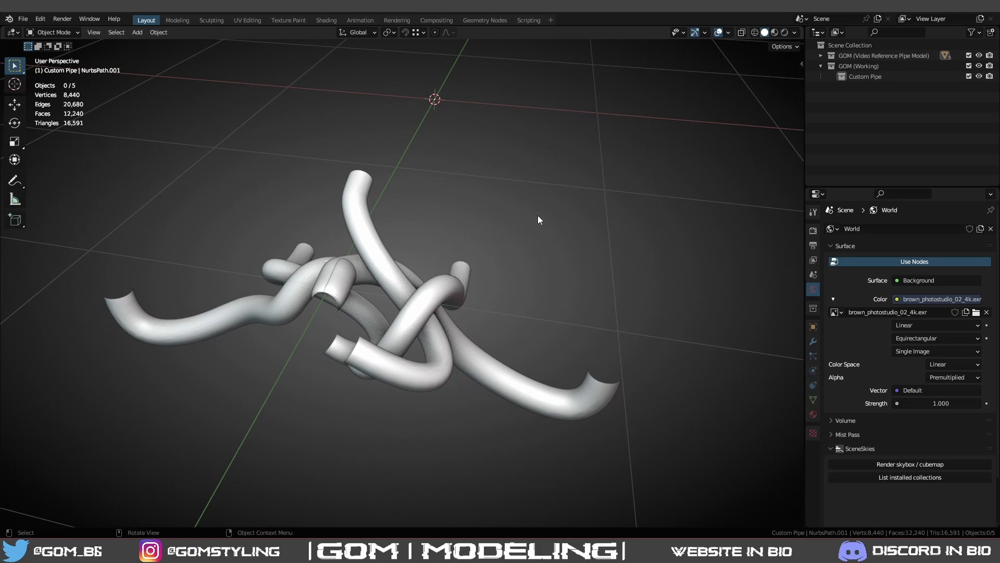
Add a Bezier curve to the Custom Pipe collection and enter Edit Mode on it in top view.
key(shift+a)
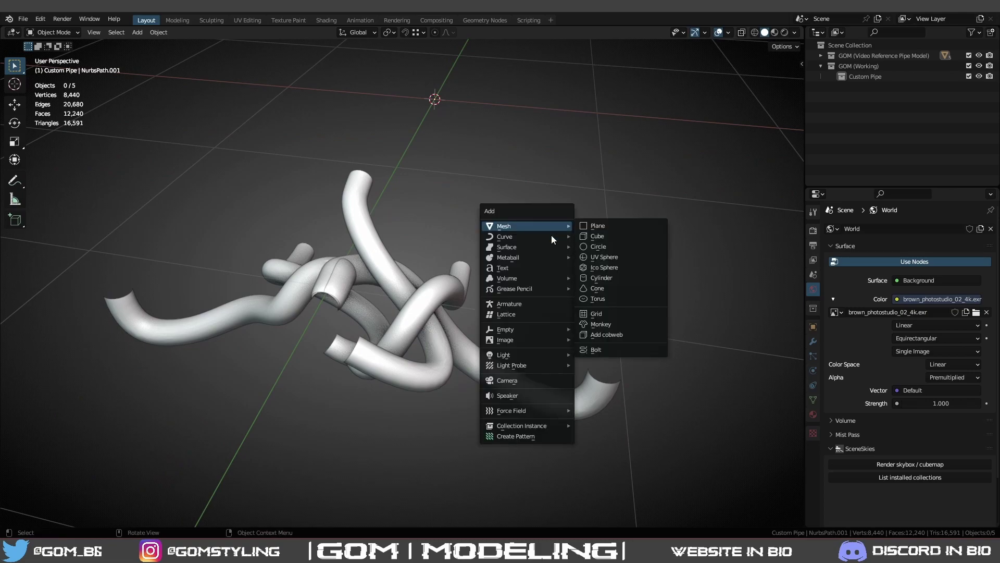
mouse_move(555, 239)
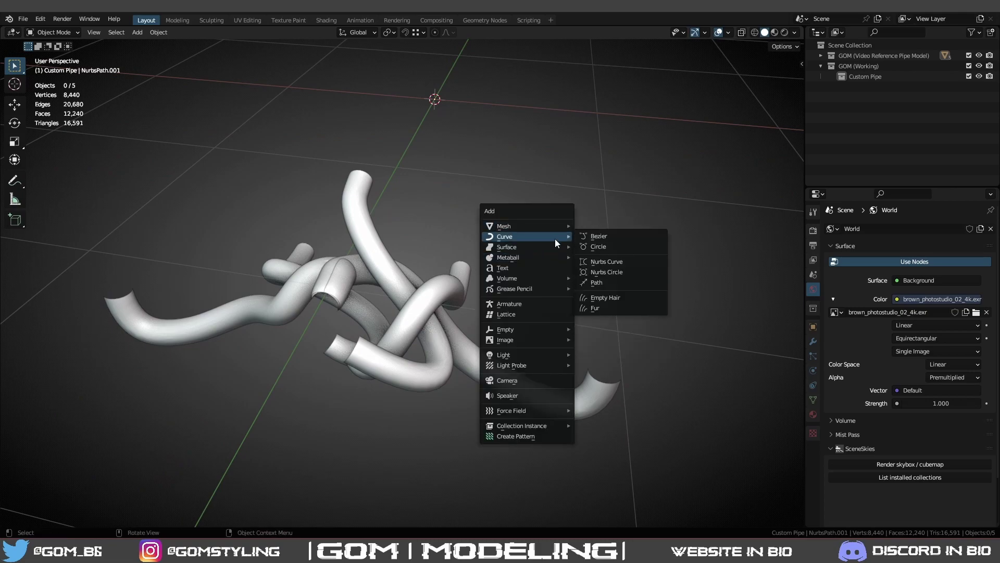
click(602, 237)
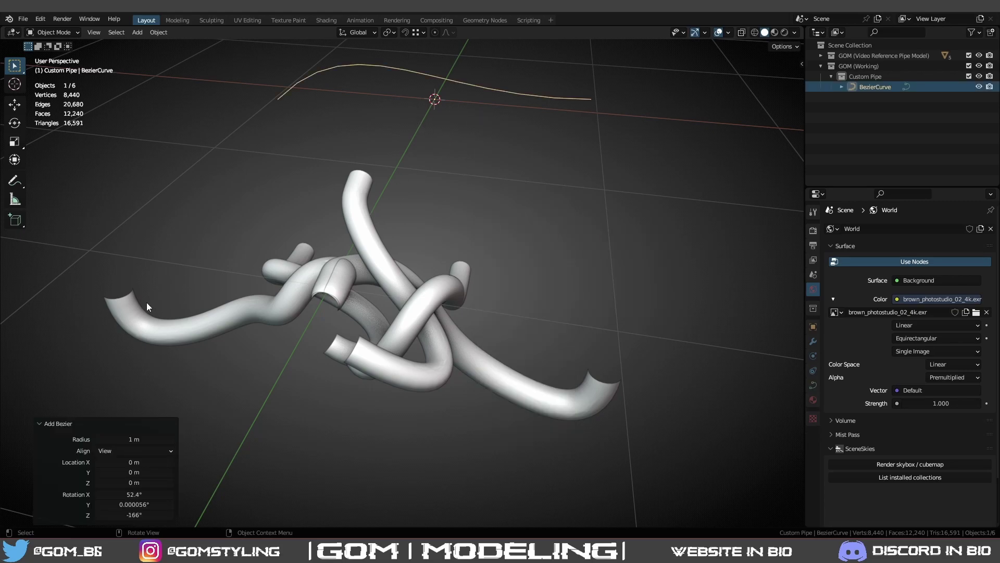
key(KP_7)
key(Tab)
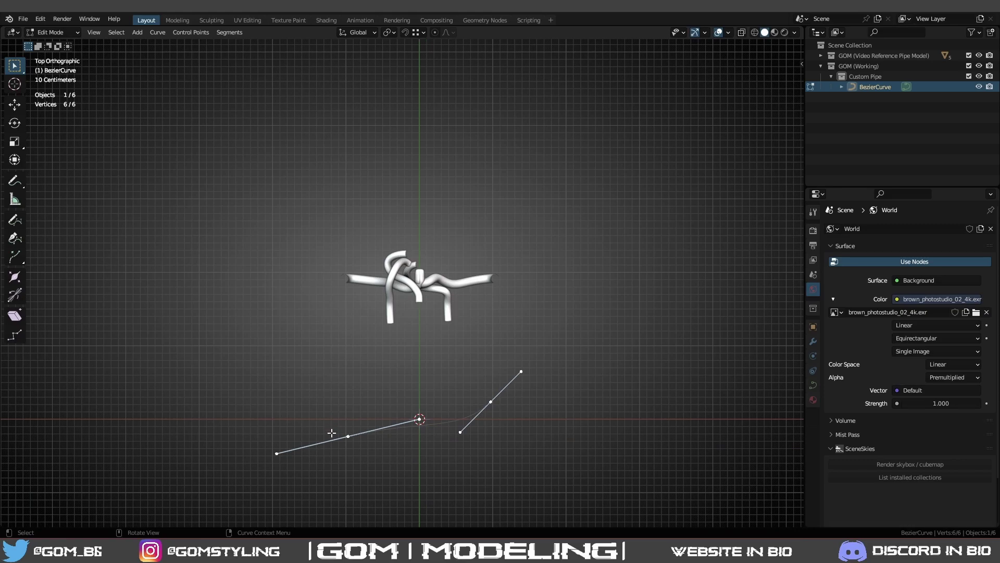
click(348, 436)
scroll(394, 433, up, 2)
key(g)
right_click(403, 278)
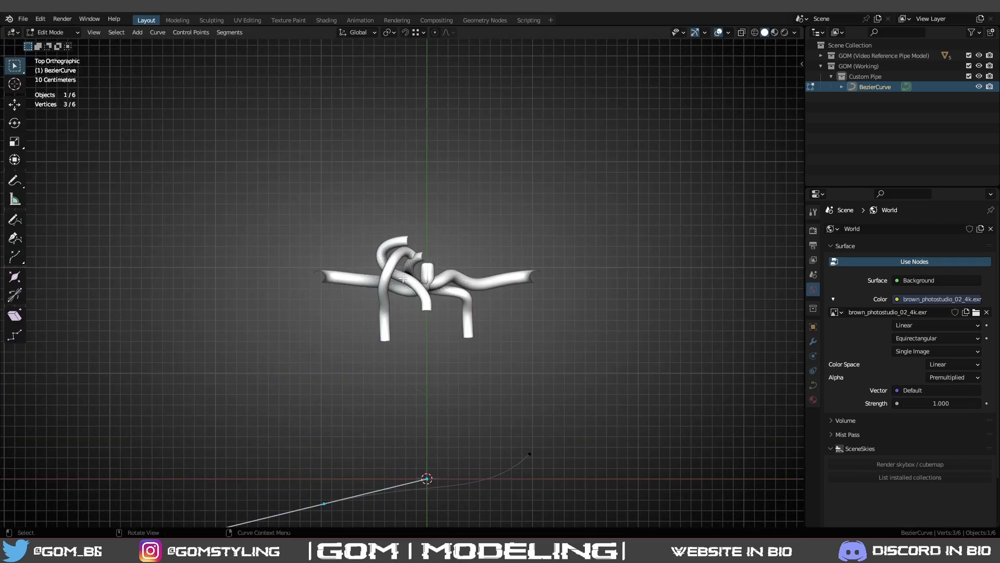
middle_drag(381, 302, 562, 224)
key(Tab)
key(shift+a)
mouse_move(562, 223)
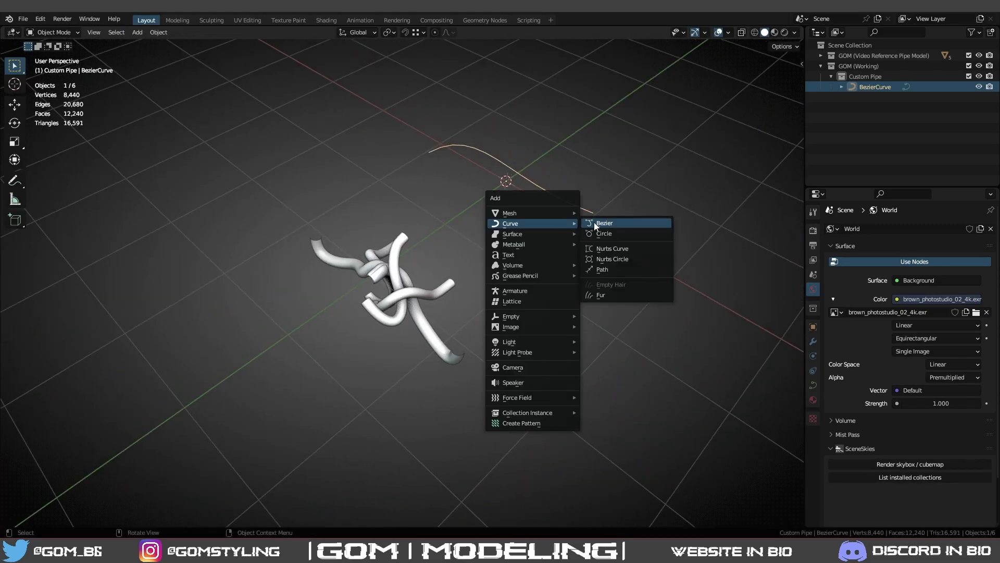
key(Tab)
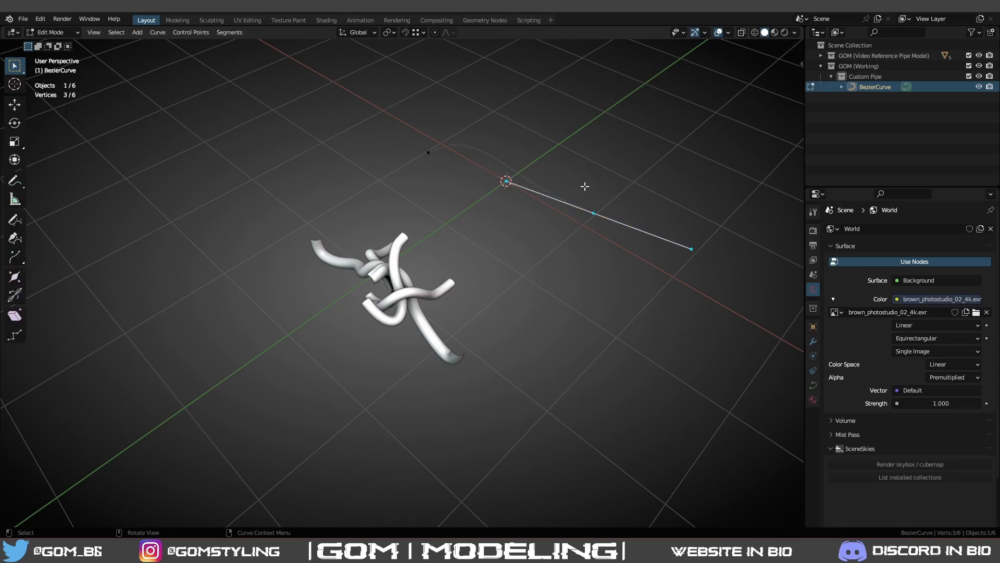
Try swinging a handle of the Bezier curve's end point around that point to bend the curve.
shift+middle_drag(443, 144, 464, 183)
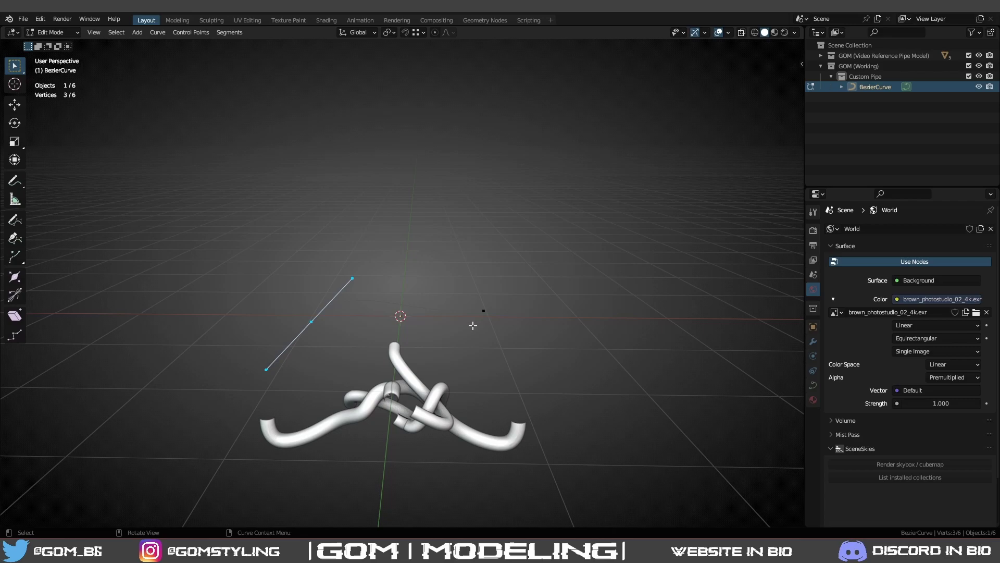
click(484, 310)
middle_drag(484, 310, 499, 330)
key(a)
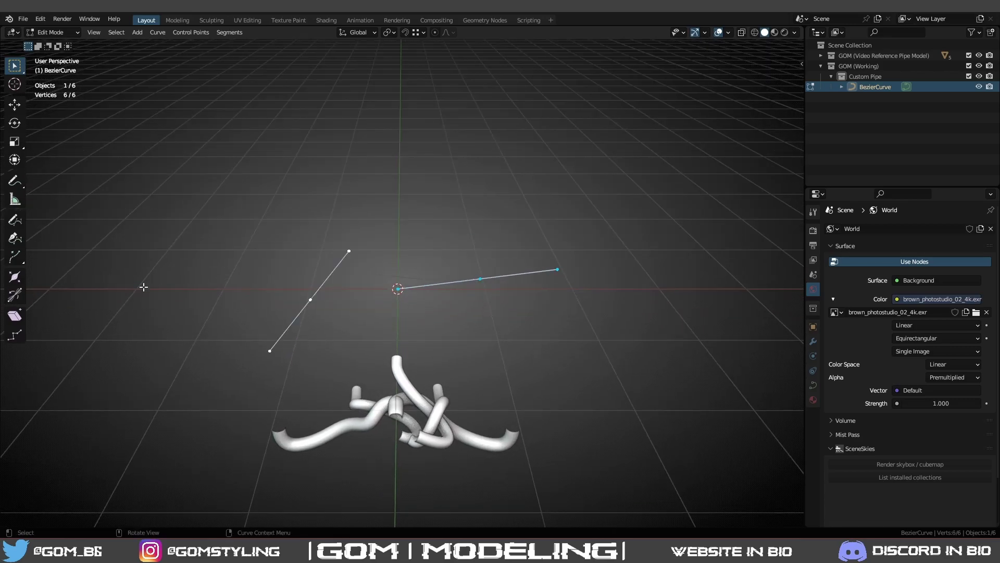
middle_drag(411, 286, 398, 290)
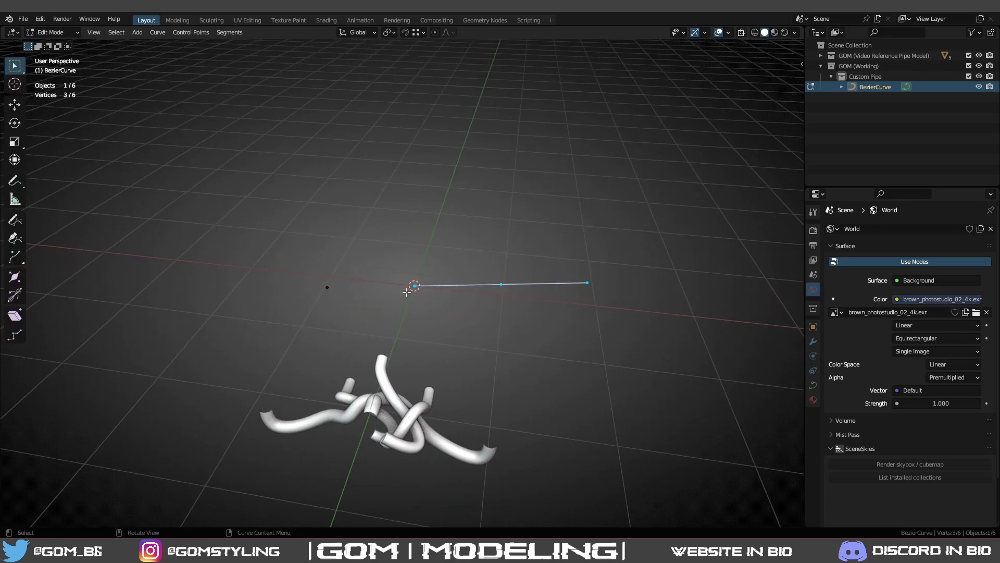
drag(420, 286, 491, 303)
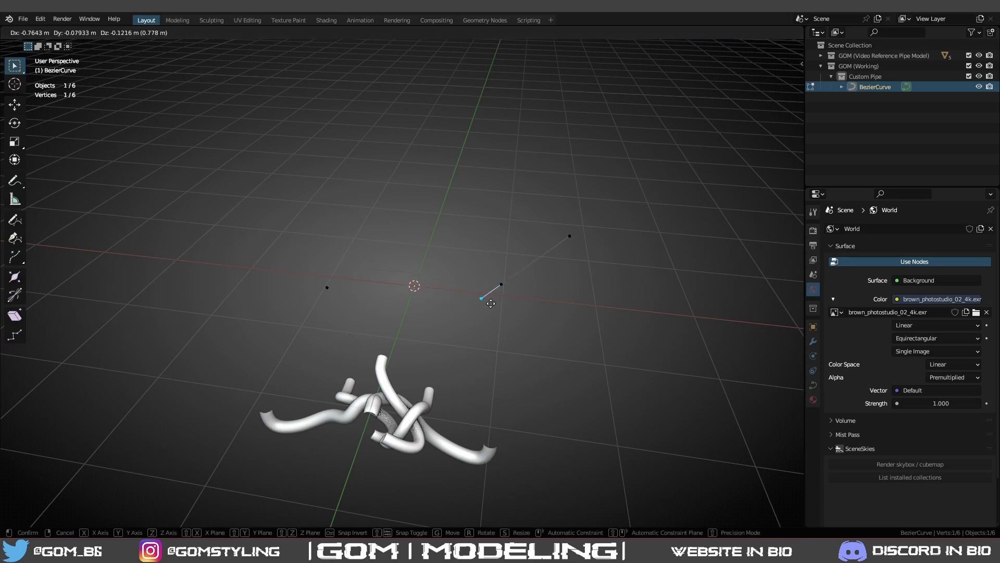
drag(561, 313, 429, 428)
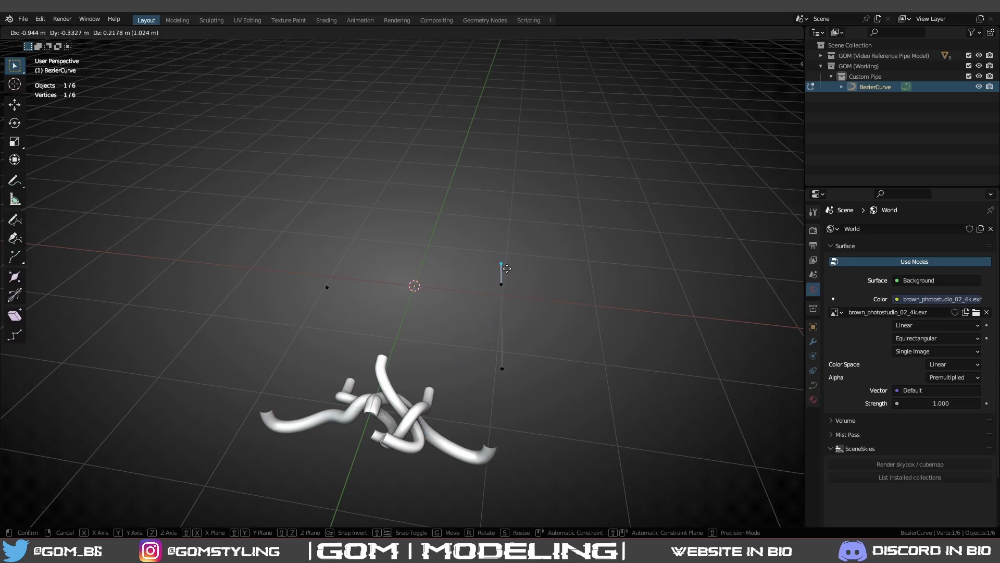
right_click(501, 273)
Select all control points of the Bezier curve and save the file.
key(a)
key(KP_7)
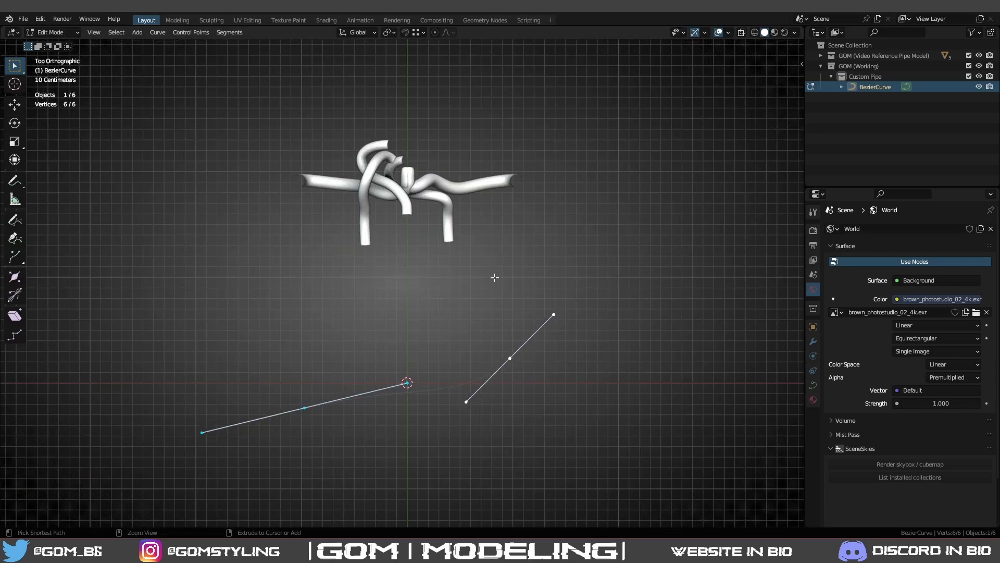
key(ctrl+s)
shift+middle_drag(323, 340, 350, 376)
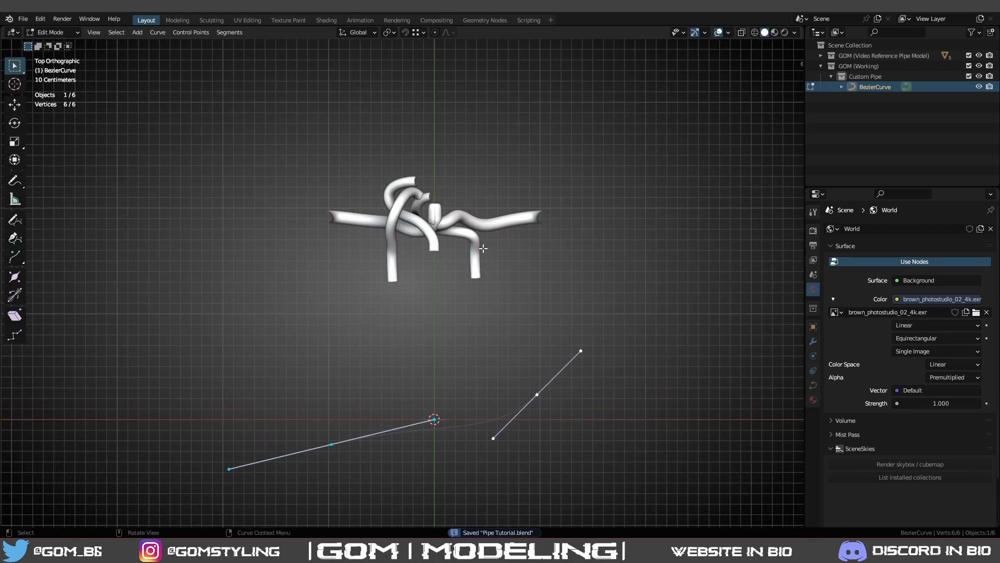
middle_drag(483, 249, 412, 209)
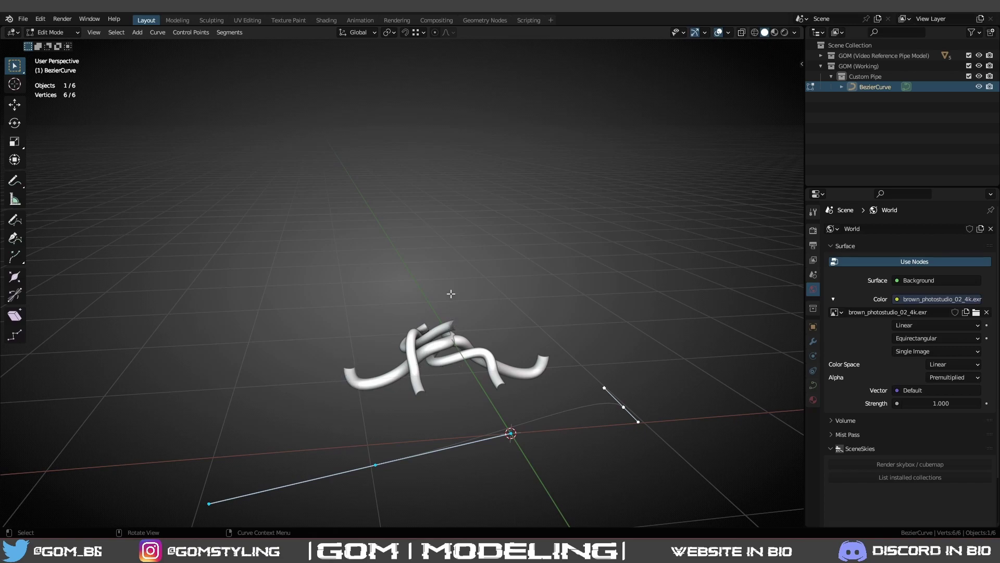
In top view, move the curve's left control point onto the open left end of the reference pipe.
key(KP_7)
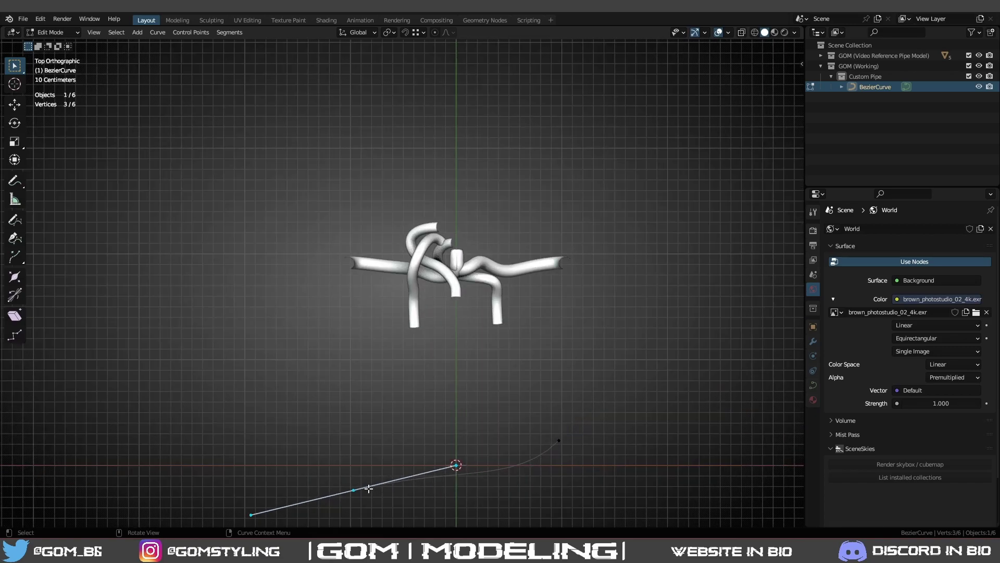
key(g)
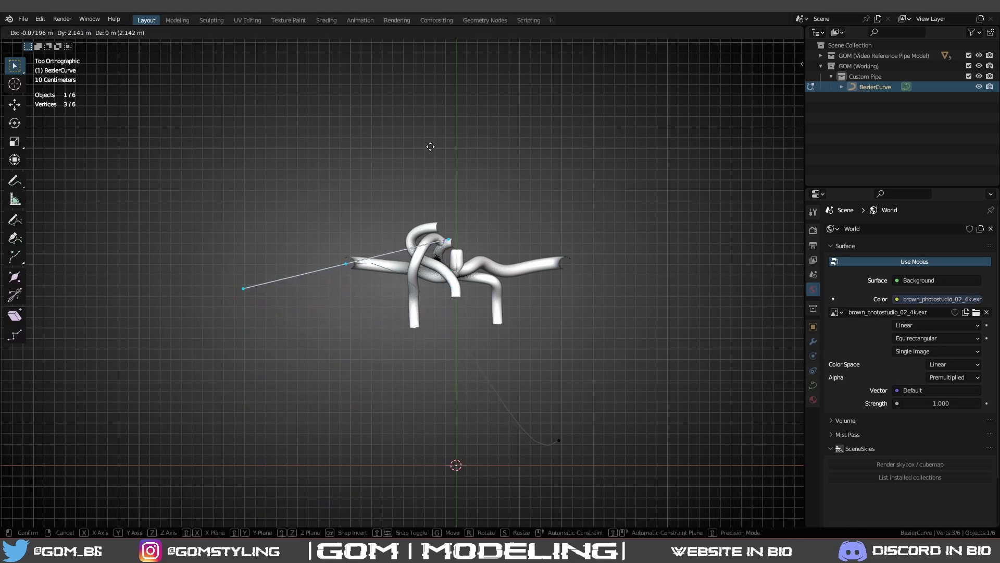
click(451, 145)
Move the curve's right control point about -0.99 m in X and 1.81 m in Y to the short middle pipe's open end.
click(564, 439)
shift+middle_drag(613, 407, 573, 471)
key(g)
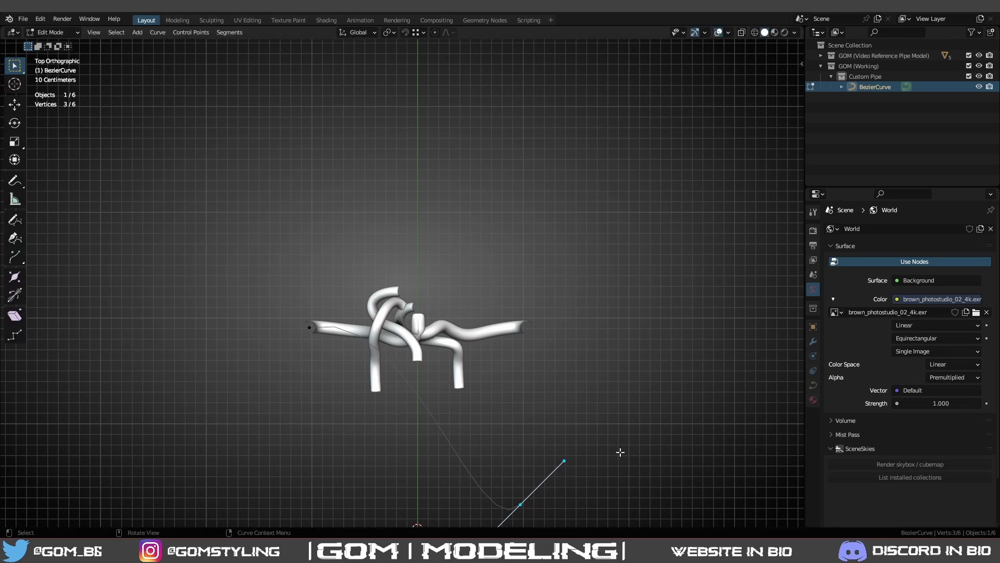
click(538, 283)
scroll(607, 304, up, 5)
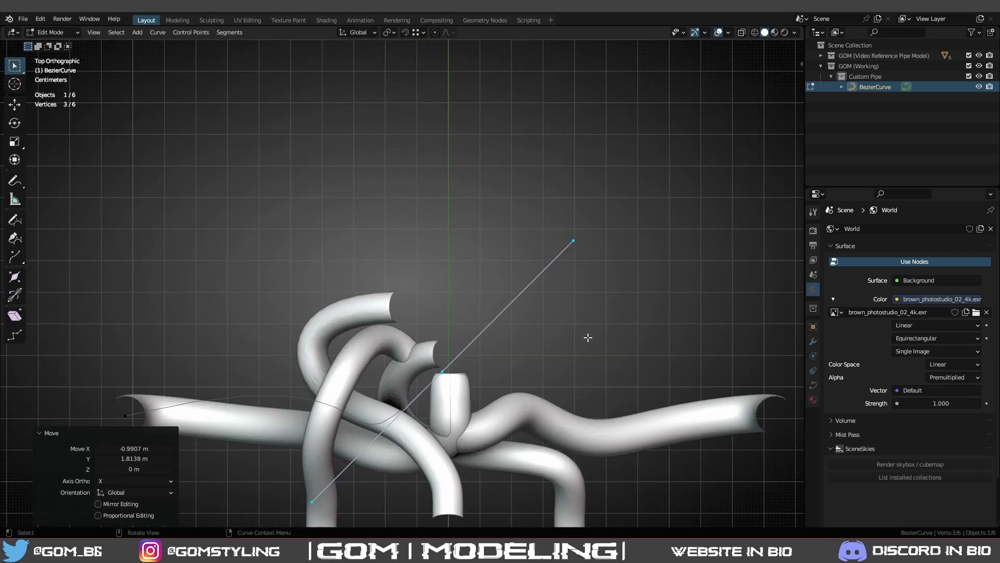
Turn on X-ray, rotate the middle pipe's control point about -13° and another -25°, and center it on the pipe opening.
key(r)
click(578, 306)
key(alt+z)
shift+middle_drag(529, 329, 523, 252)
key(g)
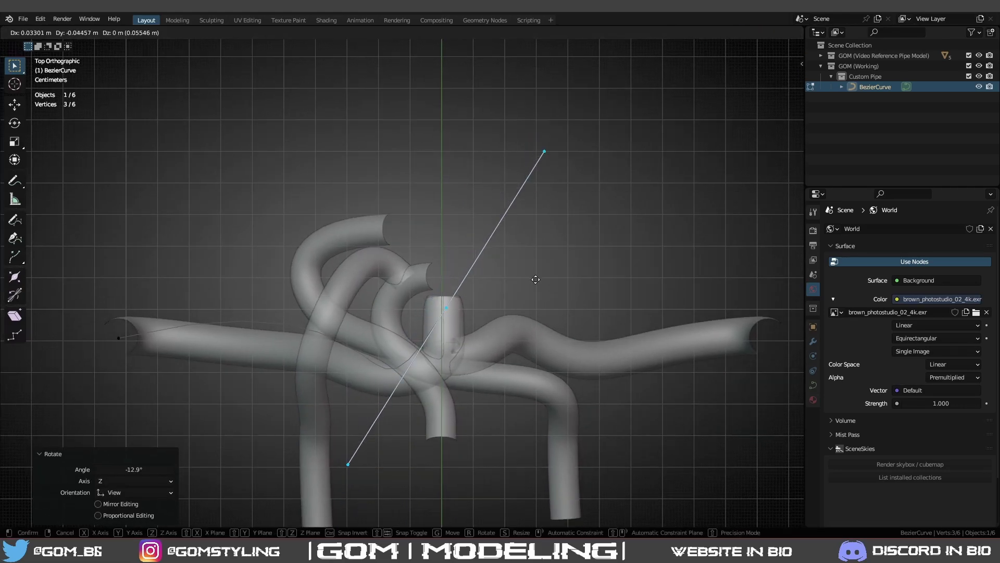
click(543, 295)
key(r)
click(522, 251)
key(g)
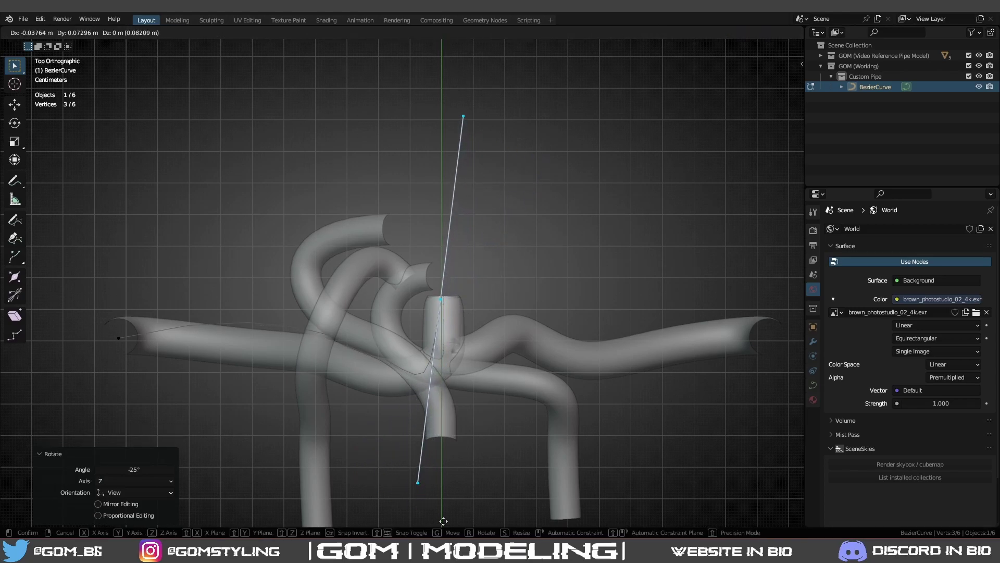
click(438, 471)
Adjust the outer handle of the control point at the middle pipe's opening to control the curve's bend.
click(437, 472)
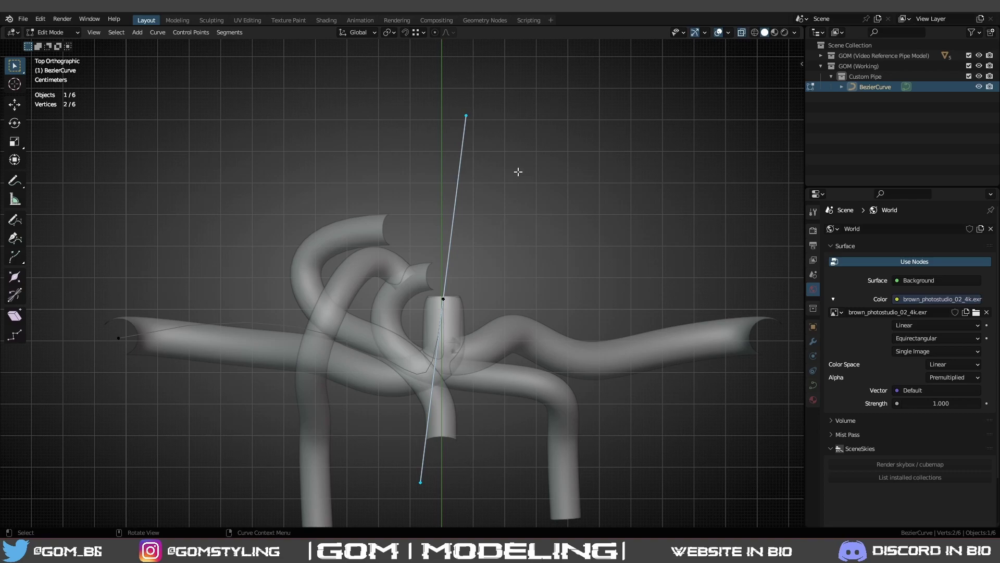
click(477, 114)
key(g)
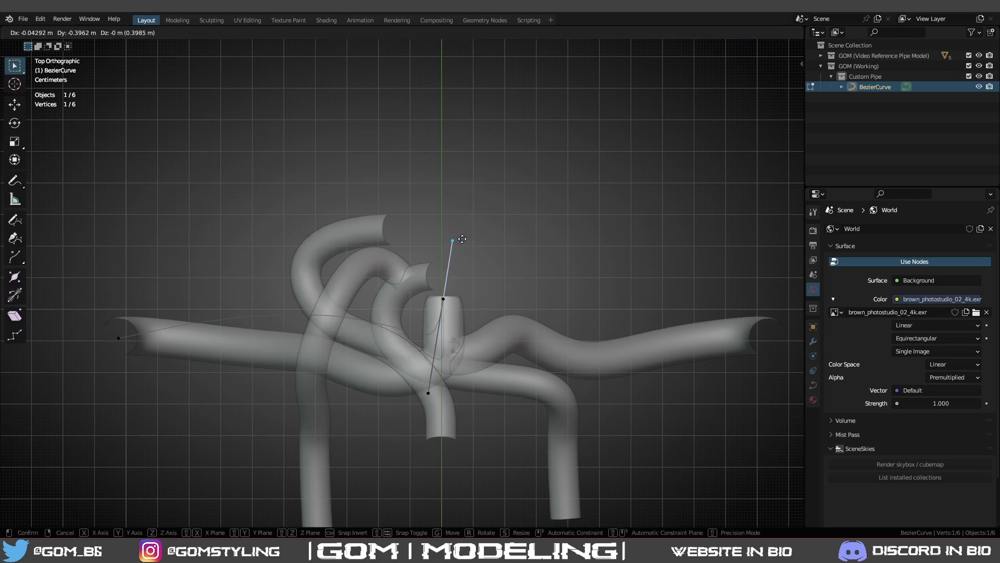
click(471, 108)
Move the left end point's inner handle about -0.16 m in X and -0.12 m in Y.
key(a)
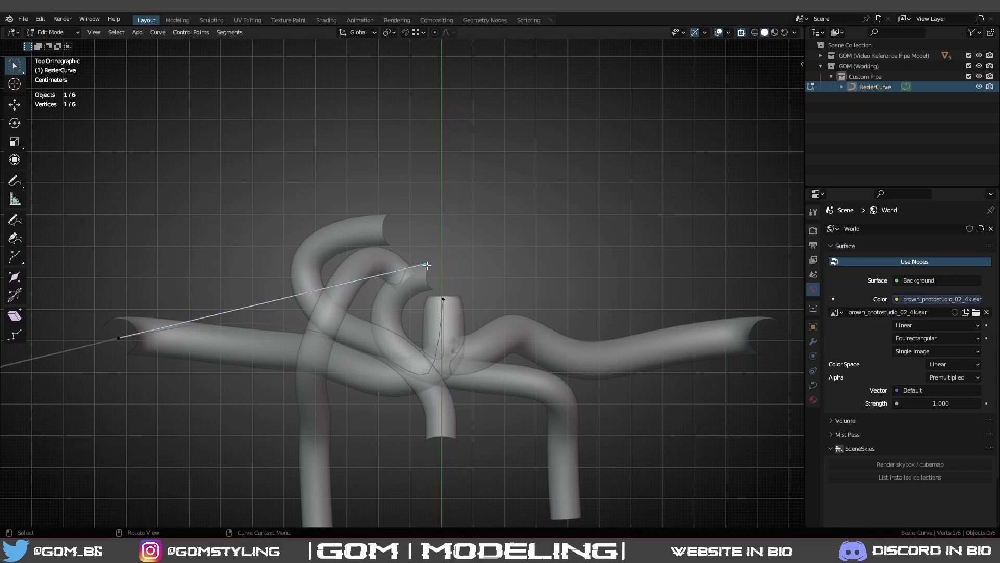
drag(426, 265, 377, 302)
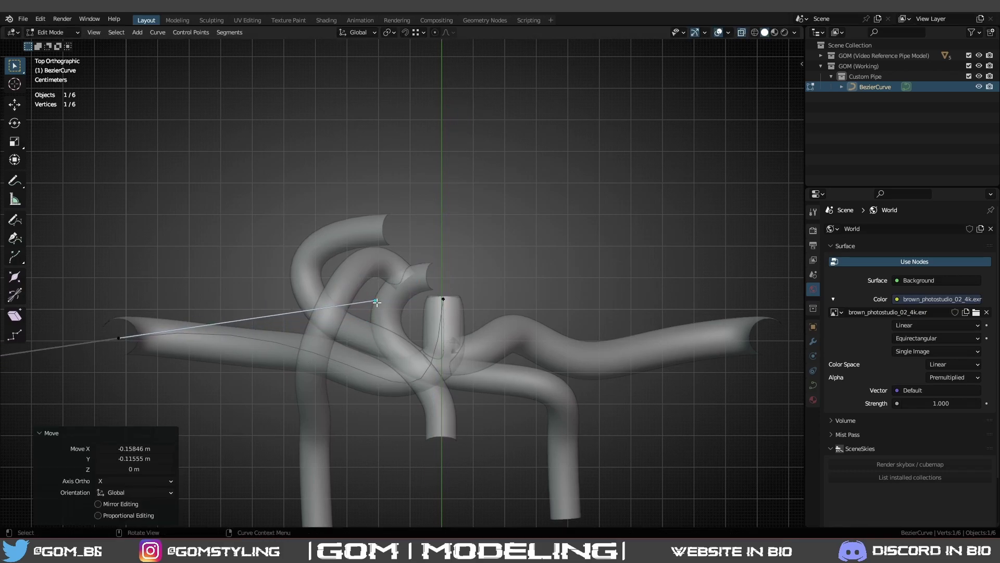
scroll(198, 326, down, 3)
key(g)
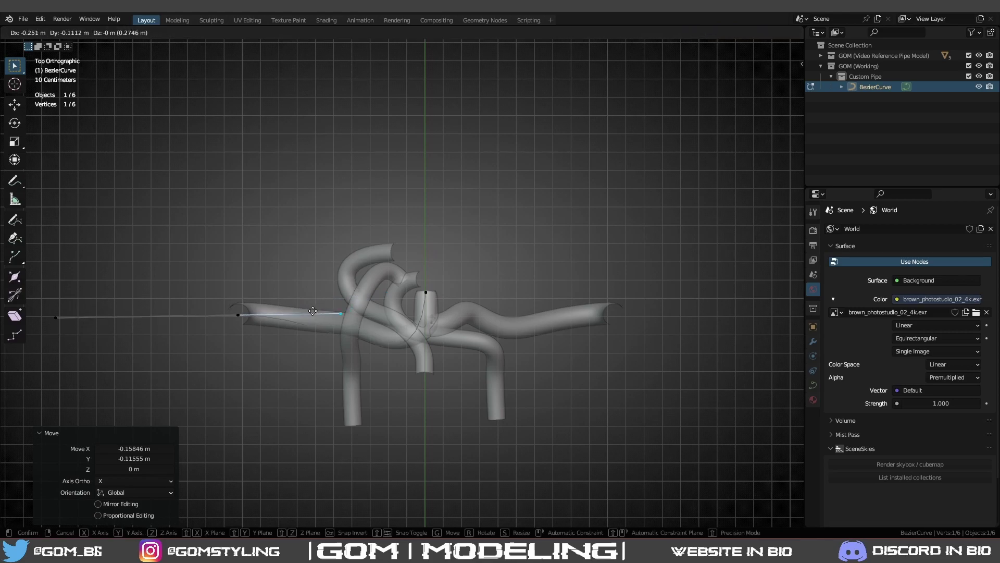
right_click(310, 282)
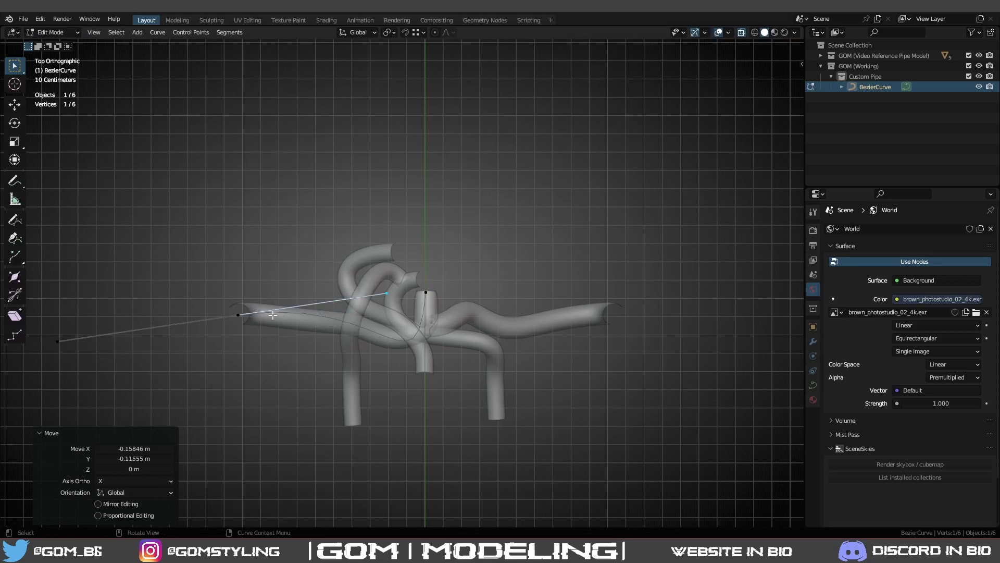
Move the left end point's outer handle about 0.69 m in X and 0.11 m in Y, and extend its inner handle to the middle pipe.
key(g)
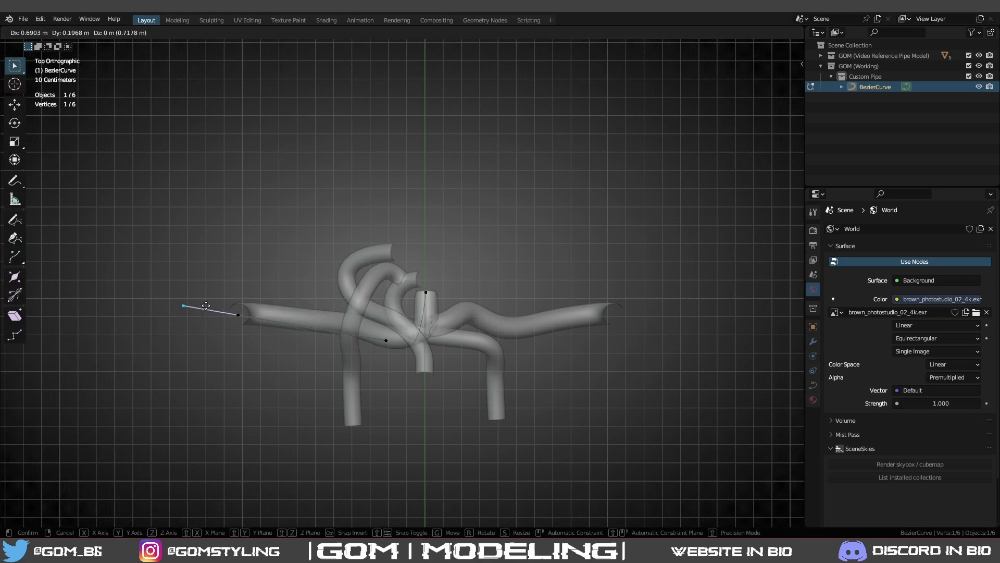
click(206, 320)
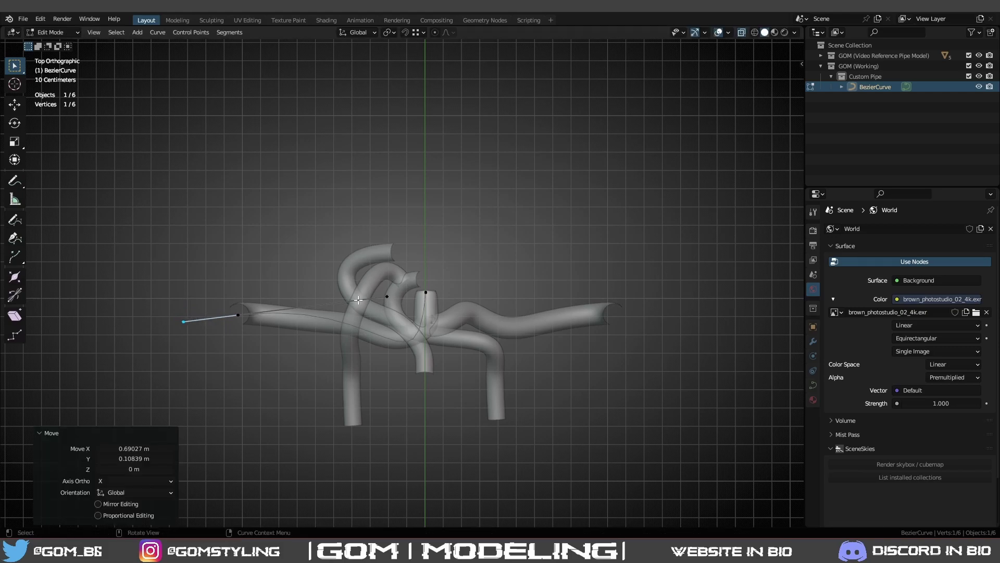
click(386, 295)
key(g)
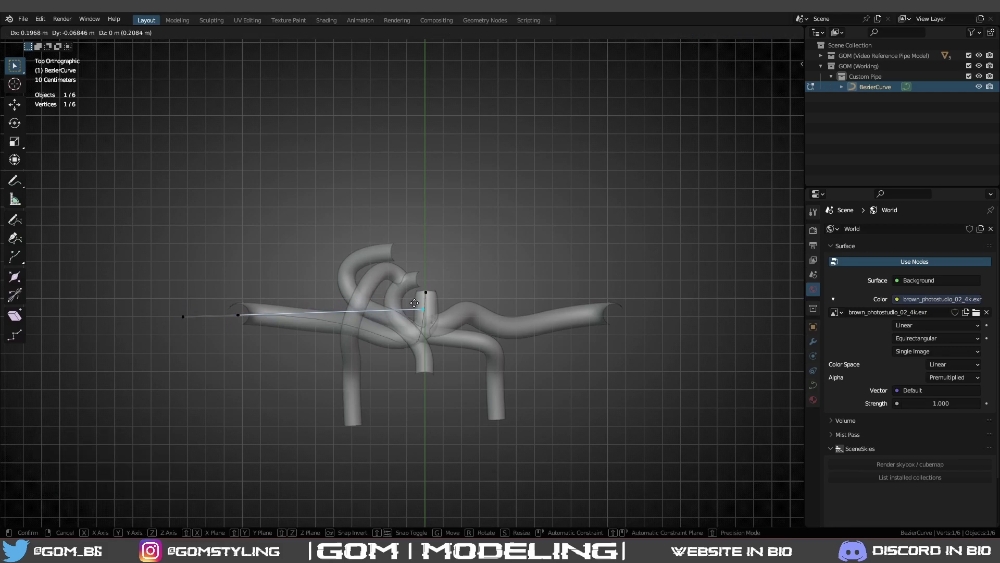
click(423, 301)
Move the inner handle of the control point at the middle pipe's opening about -0.009 m in X and 0.031 m in Y.
click(422, 289)
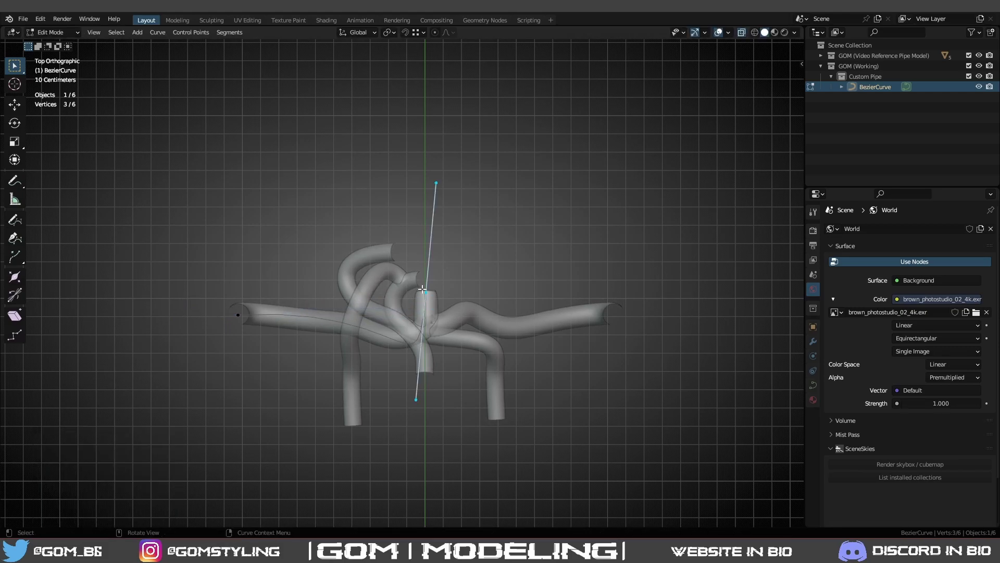
click(420, 391)
key(g)
click(420, 386)
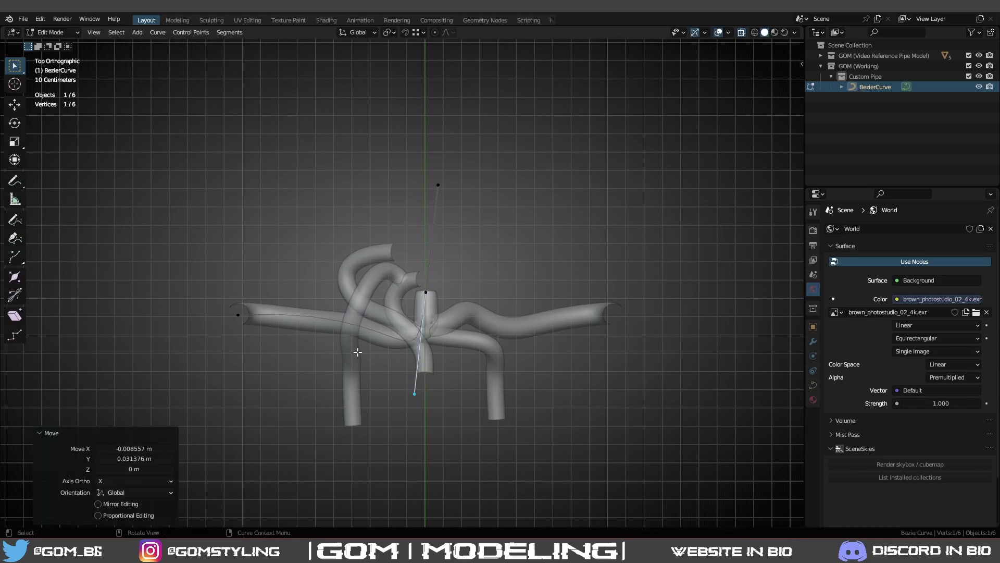
Lower the curve's left end point along Z to the open end of the left reference pipe.
middle_drag(357, 353, 373, 206)
key(a)
shift+middle_drag(395, 304, 514, 199)
click(386, 295)
key(g)
key(z)
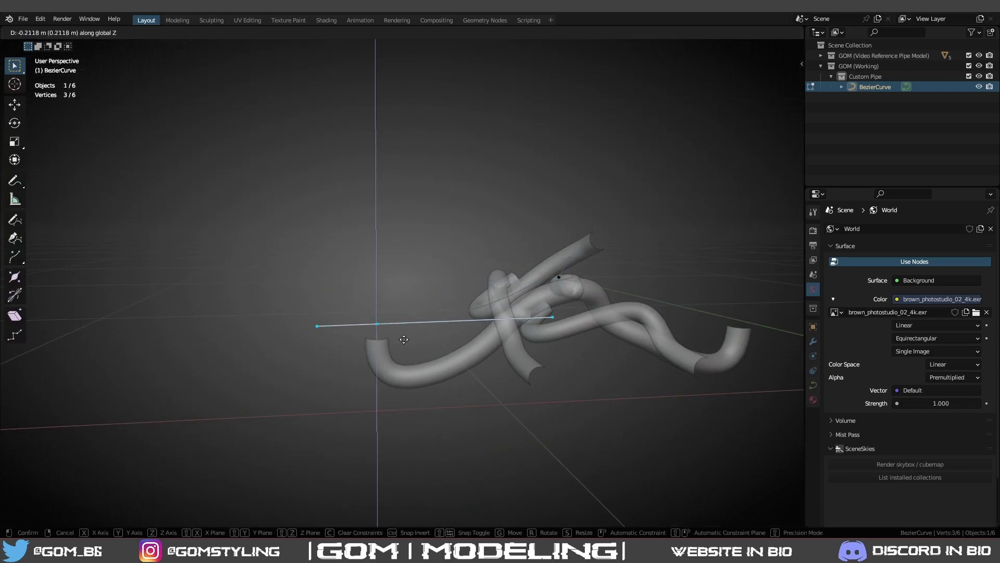
click(401, 407)
Lower the inner handle of the control point at the middle pipe's opening about 0.27 m along Z.
key(Tab)
middle_drag(570, 278, 449, 269)
key(Tab)
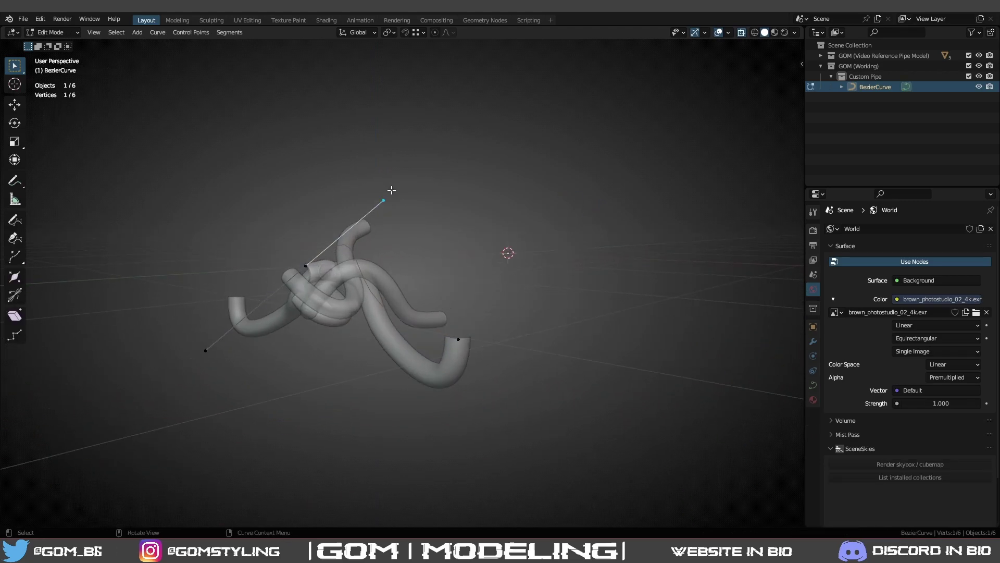
middle_drag(392, 190, 386, 170)
key(g)
key(z)
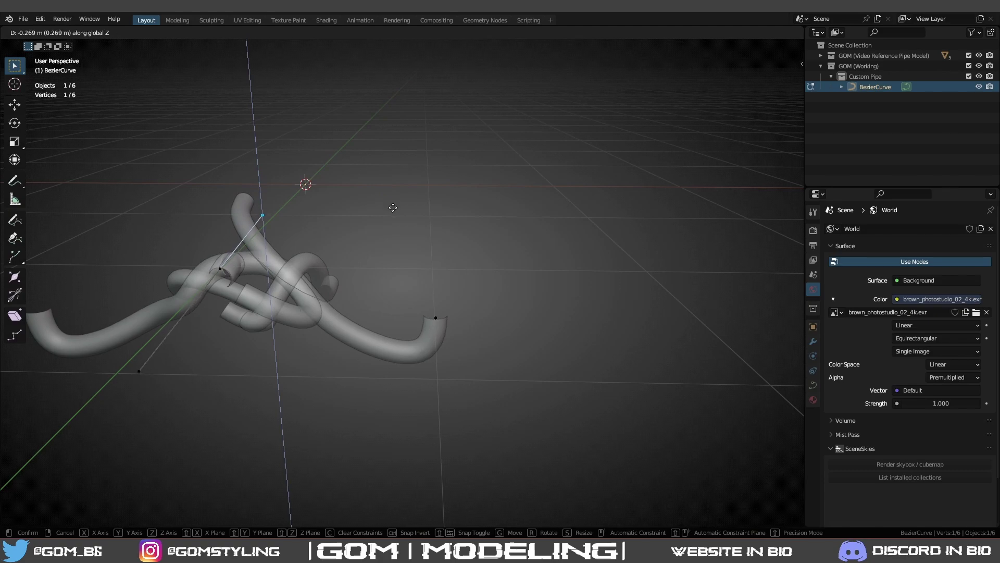
click(391, 211)
Raise the left end point's inner handle about 0.15 m along Z.
drag(456, 341, 414, 311)
middle_drag(414, 312, 394, 272)
click(240, 344)
key(g)
key(z)
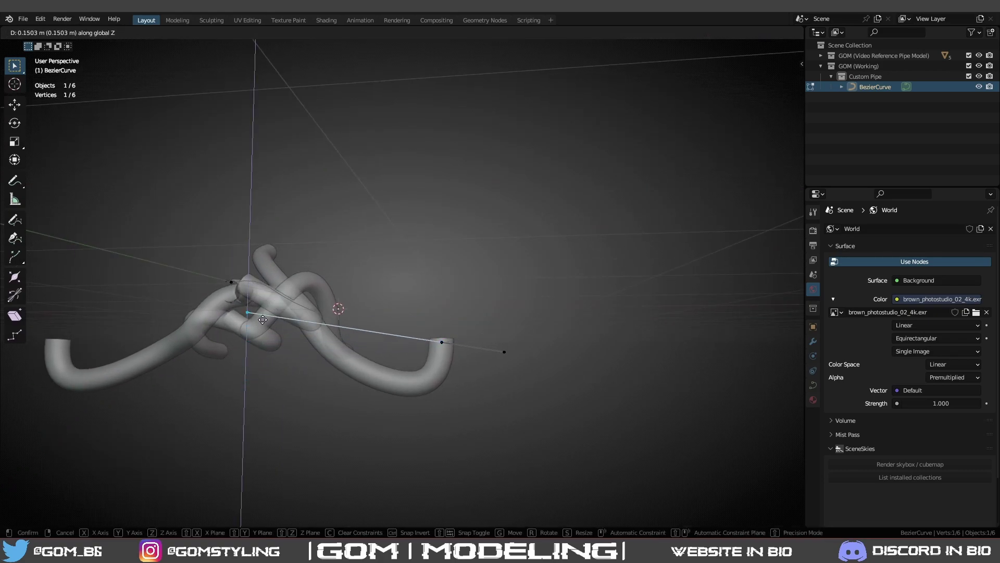
click(503, 350)
Select the whole curve and subdivide it with one cut.
middle_drag(503, 349, 490, 374)
key(a)
middle_drag(457, 326, 304, 303)
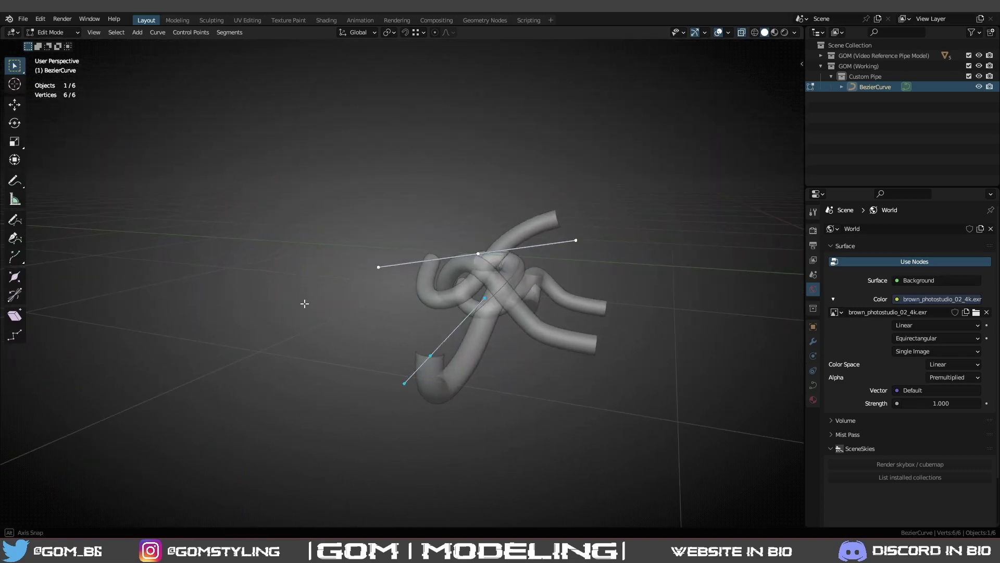
key(Tab)
middle_drag(527, 338, 452, 291)
key(Tab)
key(Tab)
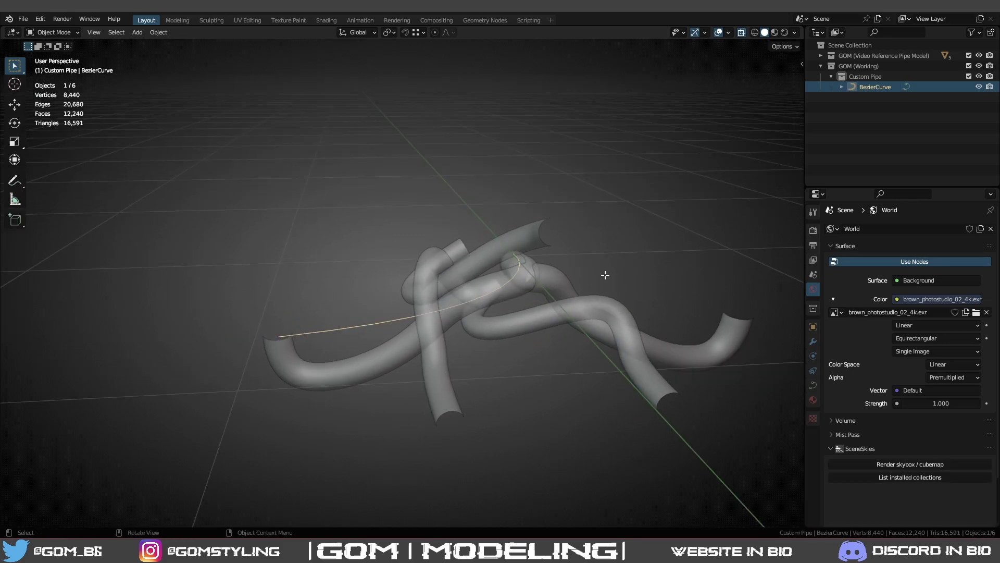
key(Tab)
right_click(607, 265)
click(578, 261)
In top view, move the inserted control point onto the left pipe's centre and rotate it about -11.2°.
key(KP_7)
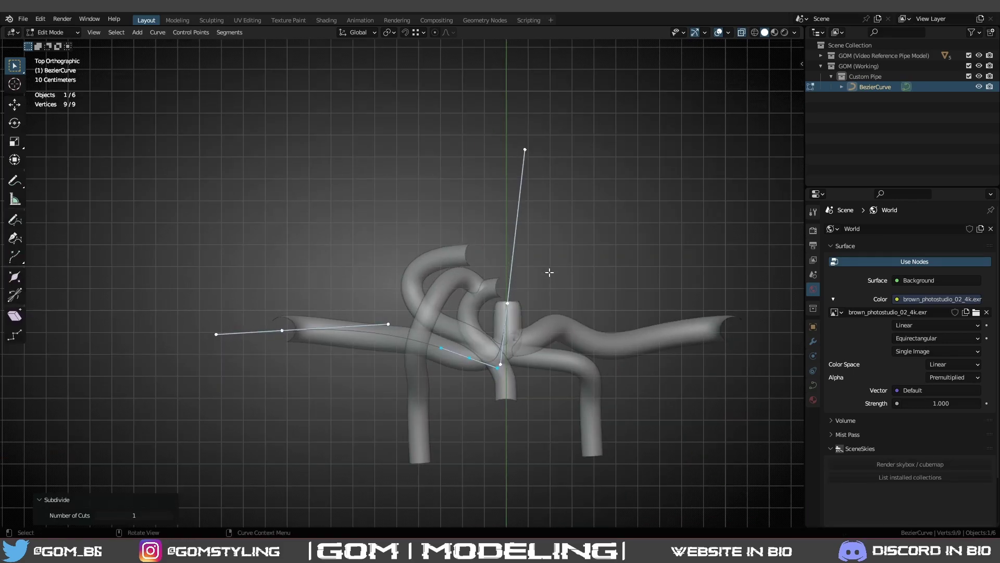
key(Tab)
key(Tab)
right_click(512, 285)
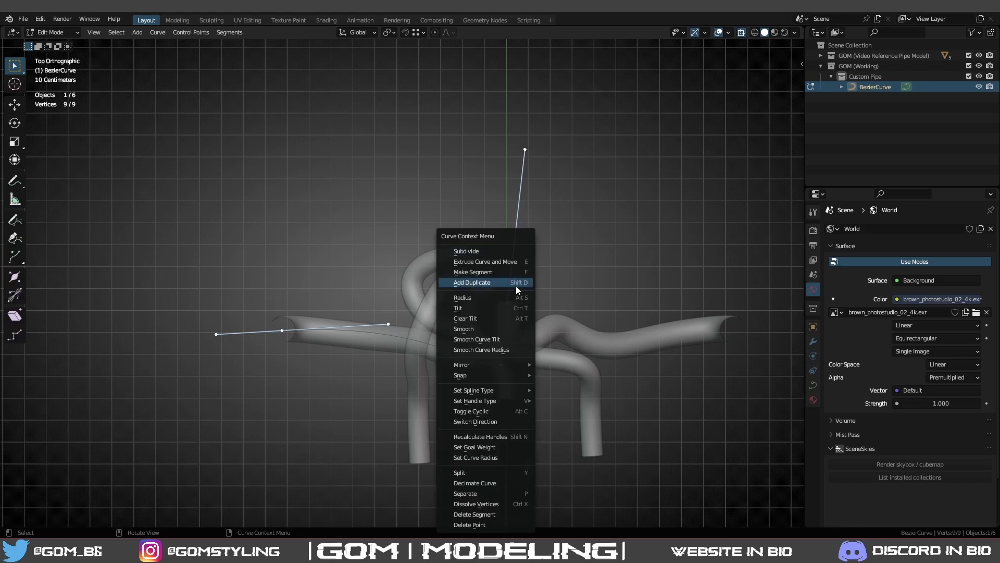
key(g)
click(552, 352)
key(r)
click(570, 326)
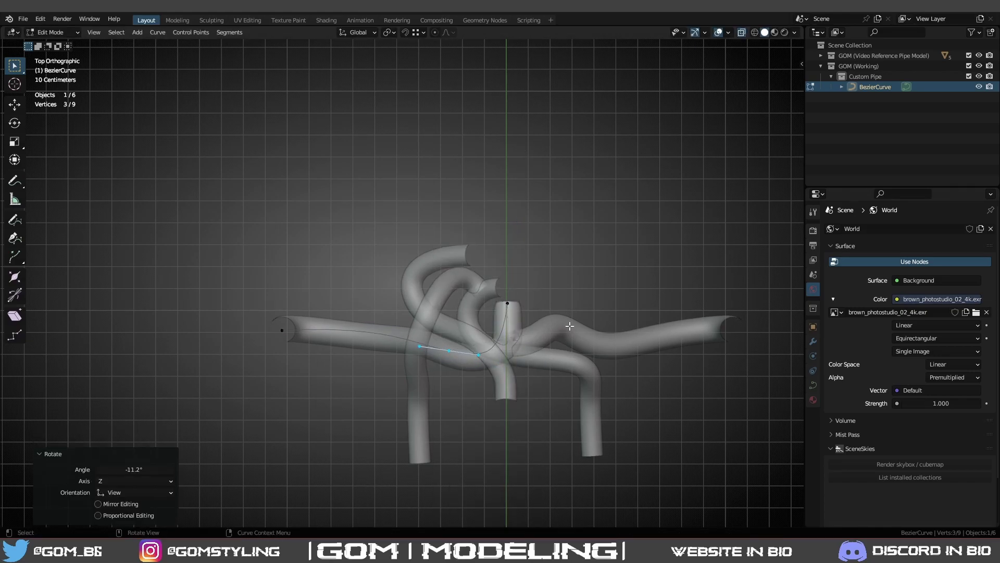
Scale the inserted control point's handles by about 1.354, nudge the point along the pipe, and fine-tune the scale again.
key(s)
click(616, 354)
key(g)
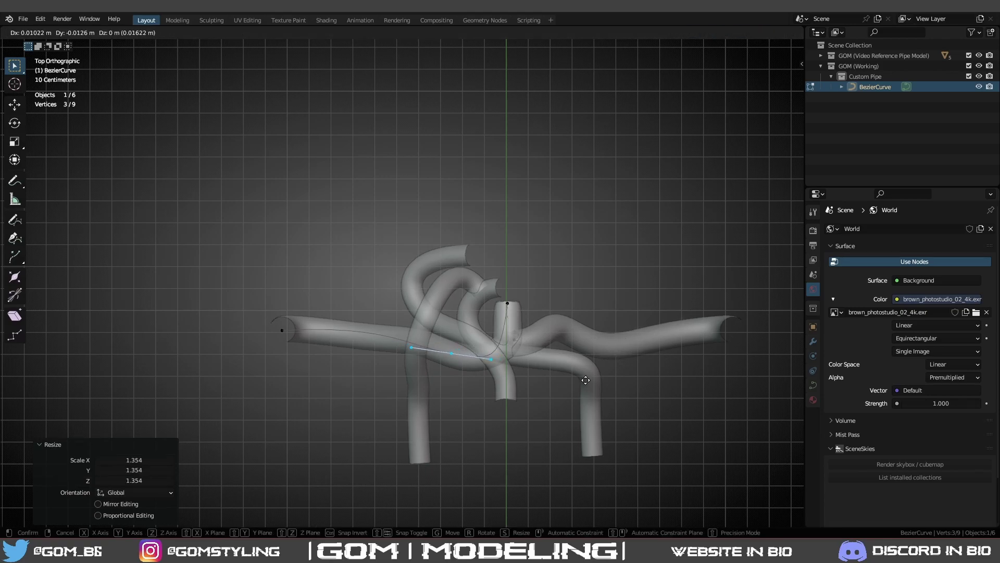
click(588, 379)
key(s)
click(616, 371)
Move the left end point's inner handle about -0.007 m in X and -0.059 m in Y.
click(300, 333)
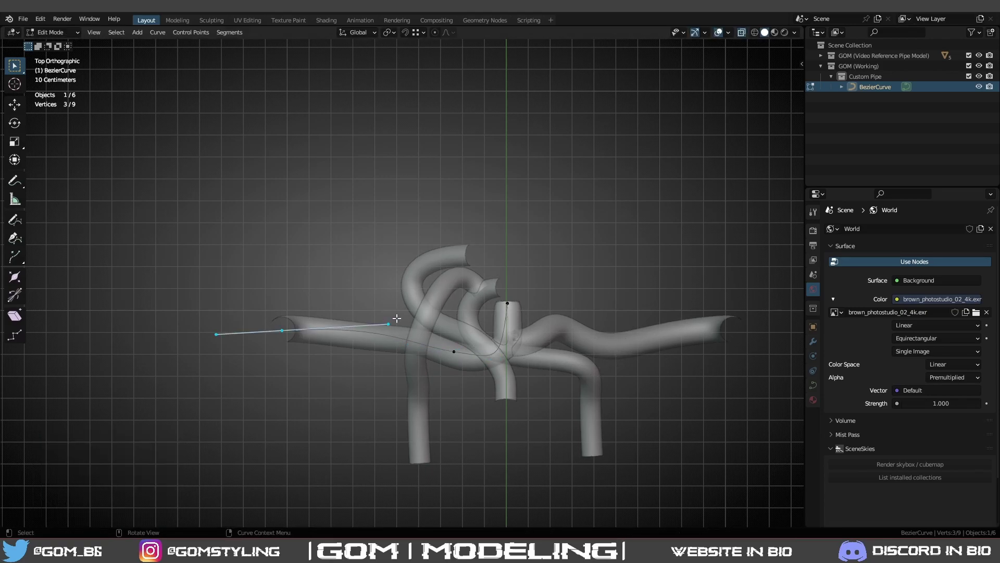
click(396, 319)
key(g)
click(399, 393)
Lower the left end point's inner handle along Z and move it about -0.46 m in X, pointing it down from the opening.
middle_drag(424, 366, 438, 263)
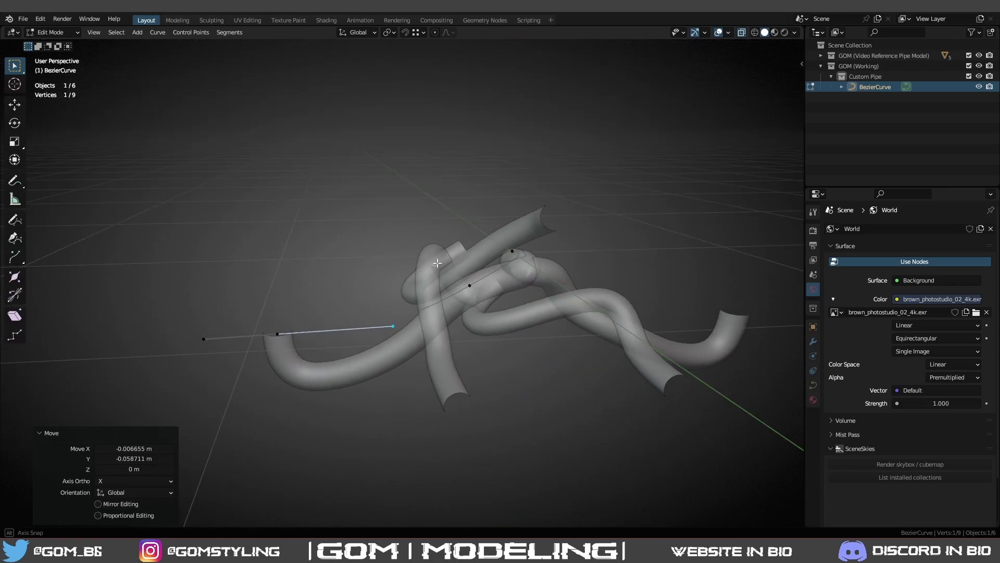
key(g)
key(z)
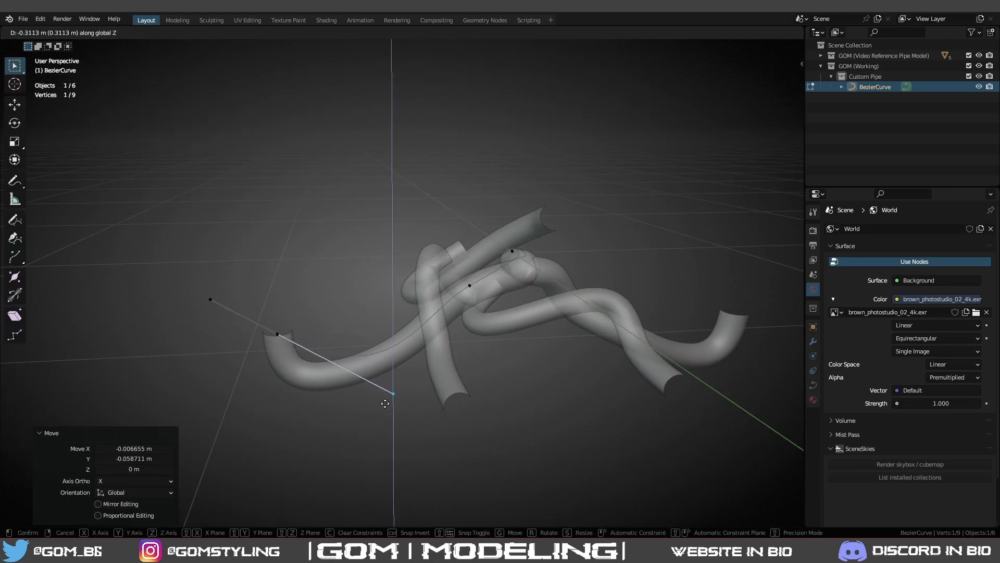
key(x)
click(278, 406)
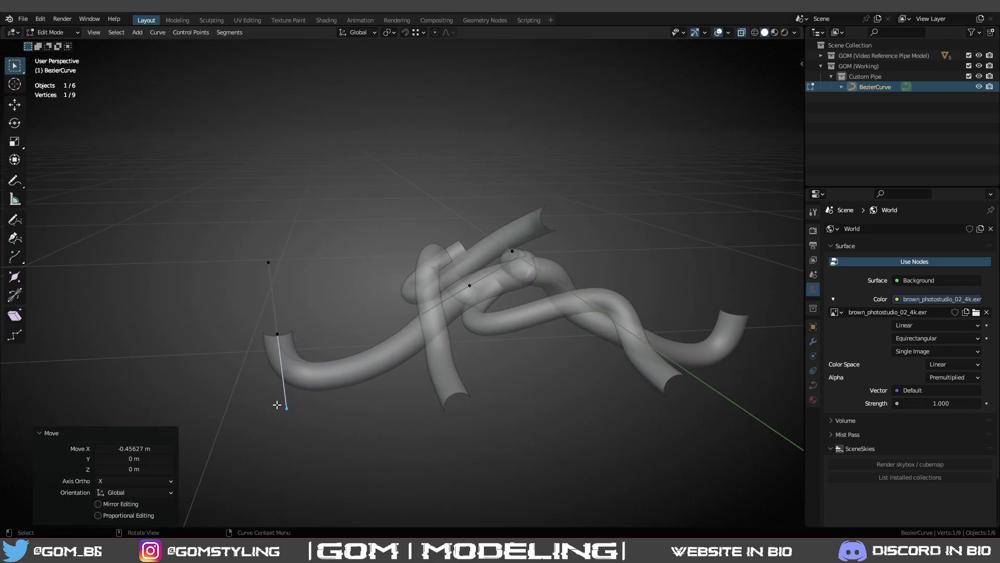
Lower the left end point's inner handle further along Z and shift it along X to follow the pipe's bend.
key(g)
key(z)
click(280, 421)
key(g)
key(x)
click(360, 395)
Lower the inserted control point's handle facing the left opening about 0.12 m along Z.
click(461, 289)
click(406, 317)
key(g)
key(z)
click(398, 344)
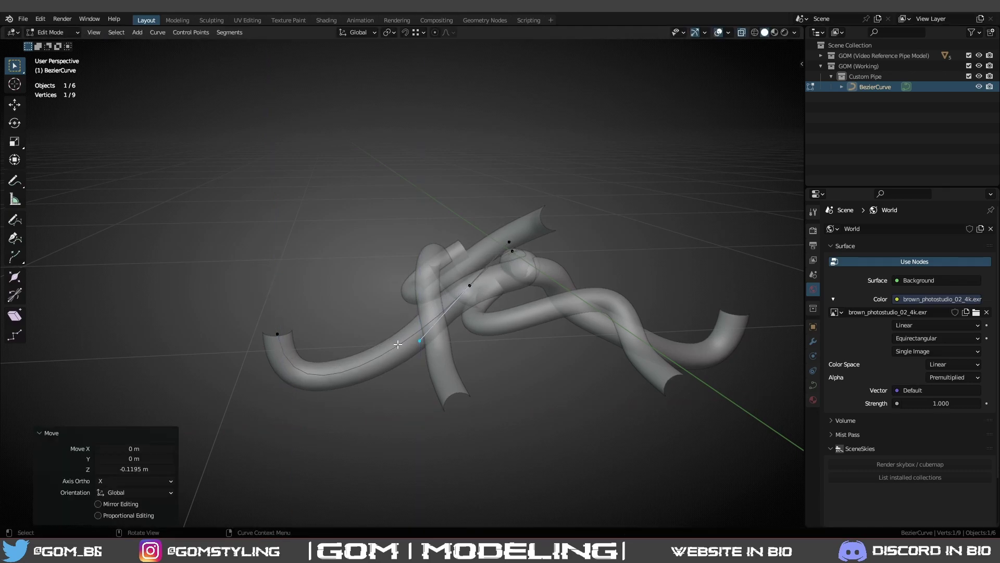
Move the inserted control point's handle facing the left opening about 0.056 m along Y.
middle_drag(319, 332, 417, 357)
key(g)
key(y)
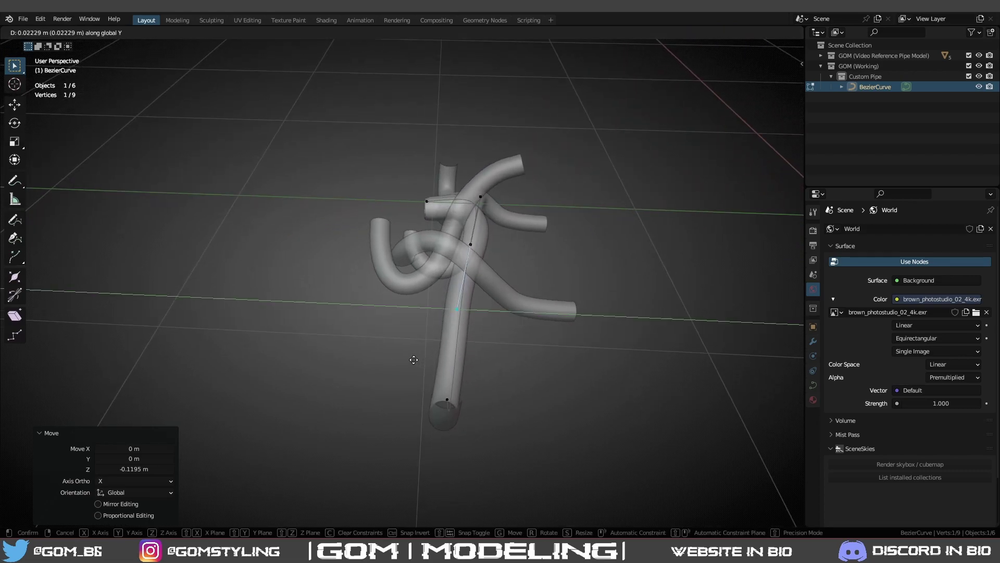
click(388, 352)
middle_drag(474, 235, 458, 251)
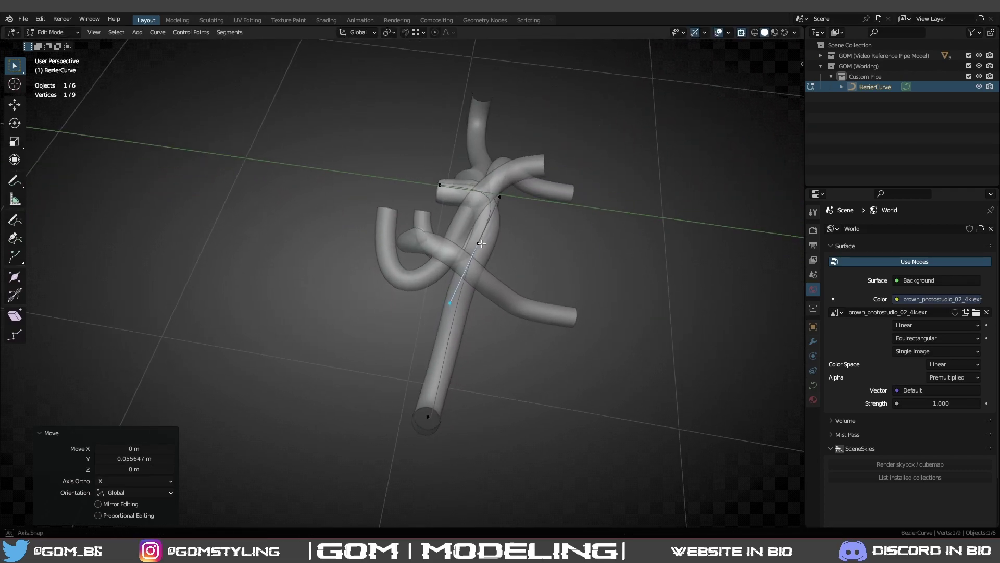
Try to lower the inserted control point's handle facing the middle pipe about 0.11 m along Z.
key(Tab)
middle_drag(597, 307, 408, 308)
key(Tab)
click(415, 288)
middle_drag(422, 352, 449, 333)
key(g)
key(z)
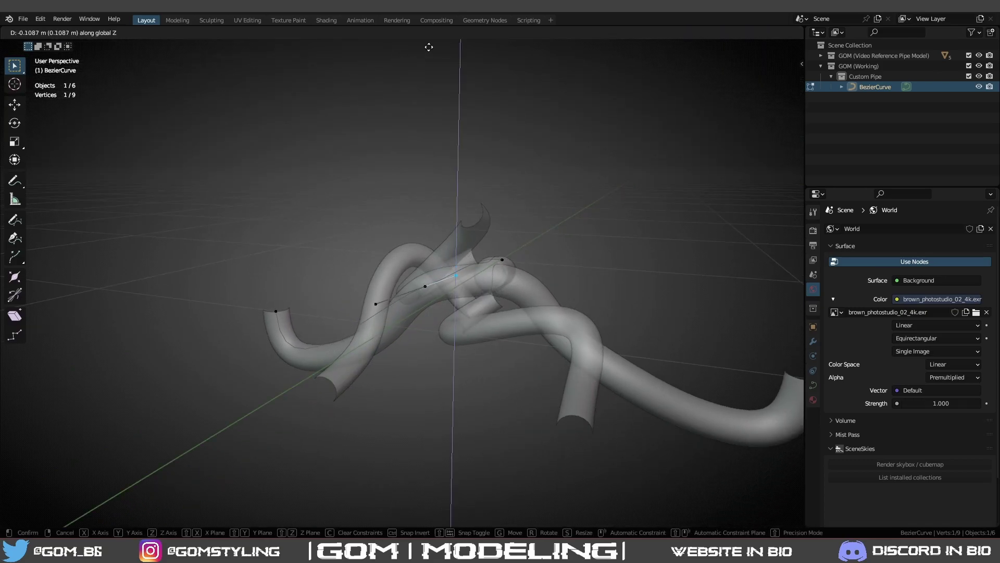
click(438, 374)
click(504, 253)
key(g)
key(z)
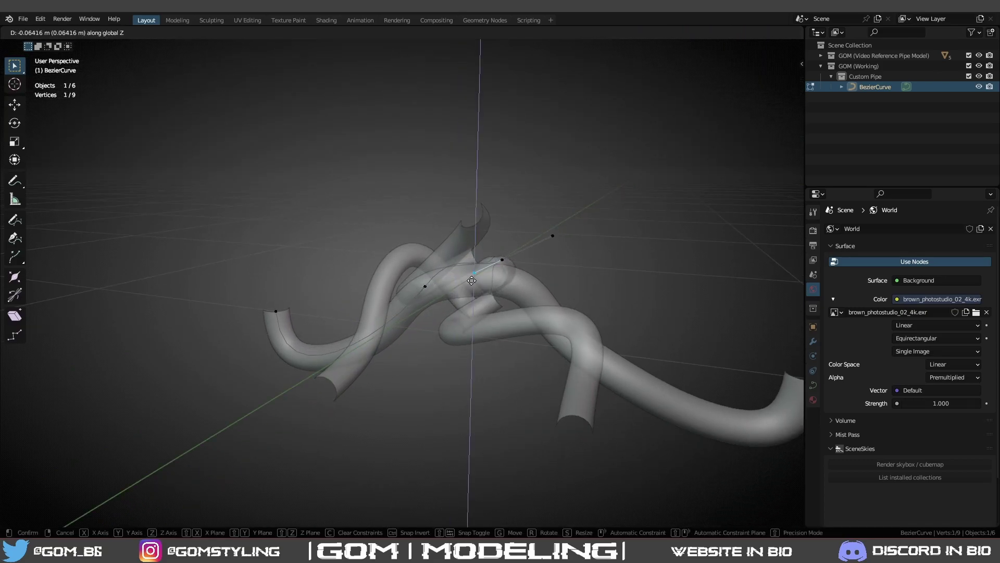
right_click(465, 276)
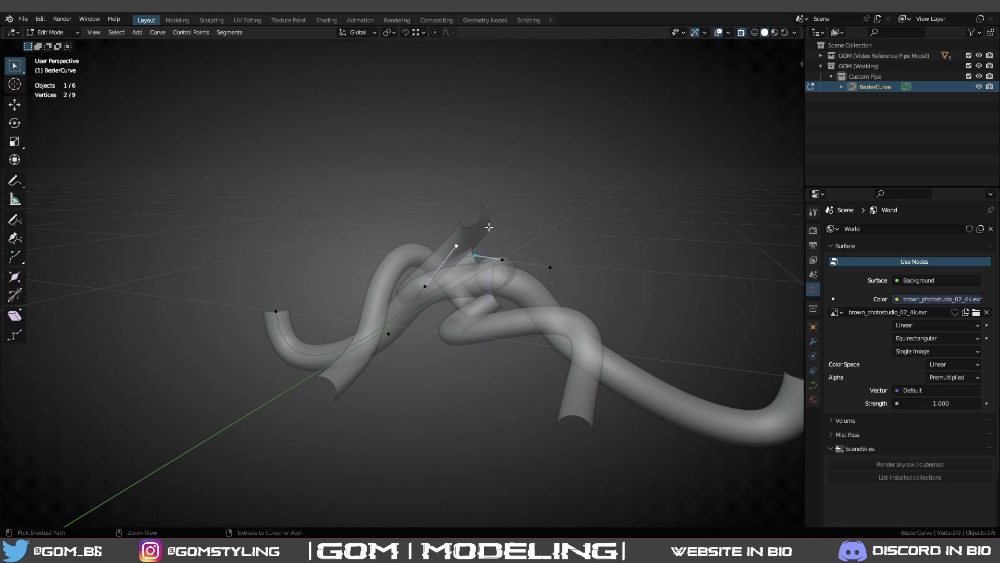
Lower the two facing handles between the inserted point and the middle opening together about 0.05 m along Z, then leave curve editing.
key(g)
key(z)
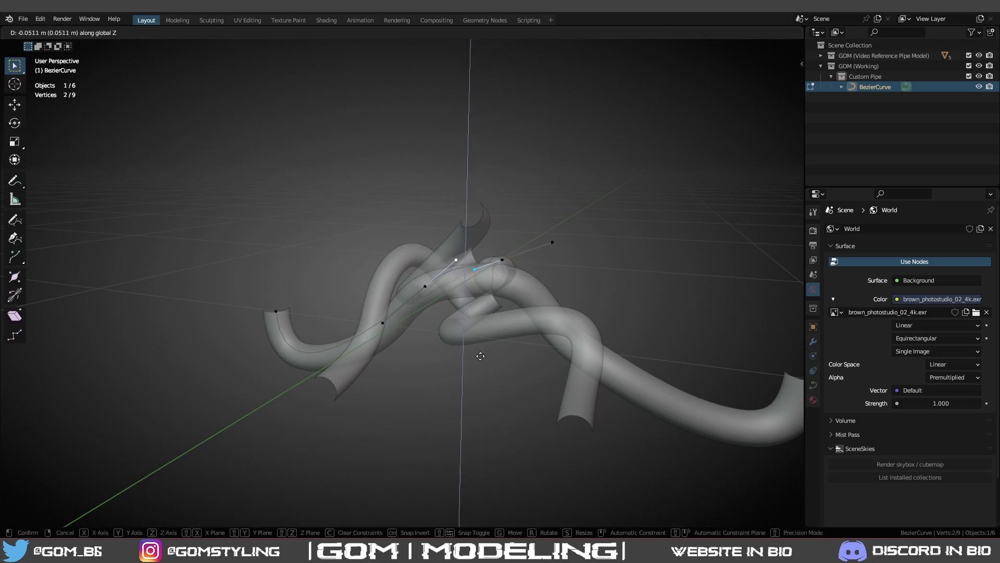
click(480, 356)
key(Tab)
Turn off X-ray and remove all the reference pipes from view, leaving only the traced Bezier curve.
middle_drag(481, 356, 619, 297)
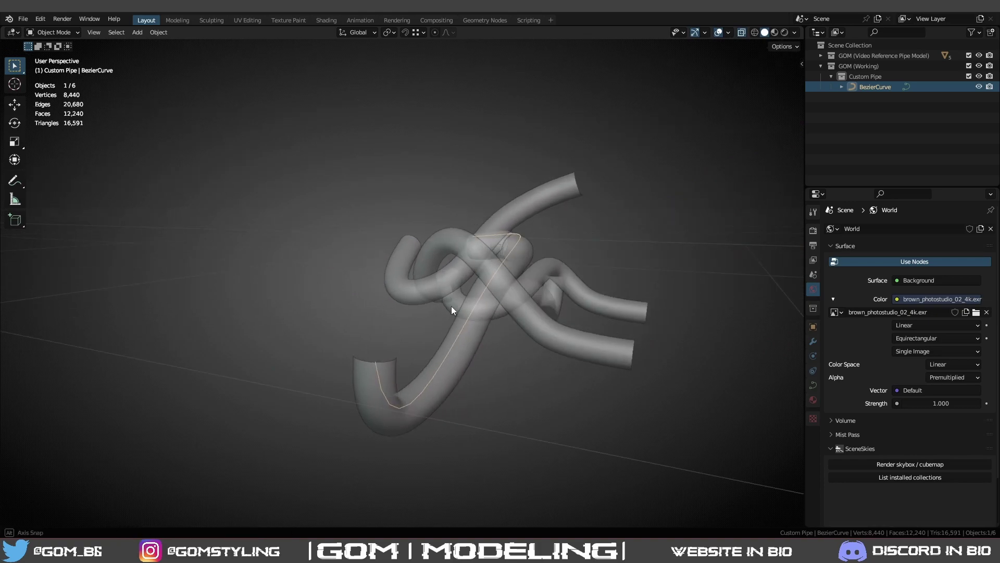
click(473, 327)
key(Delete)
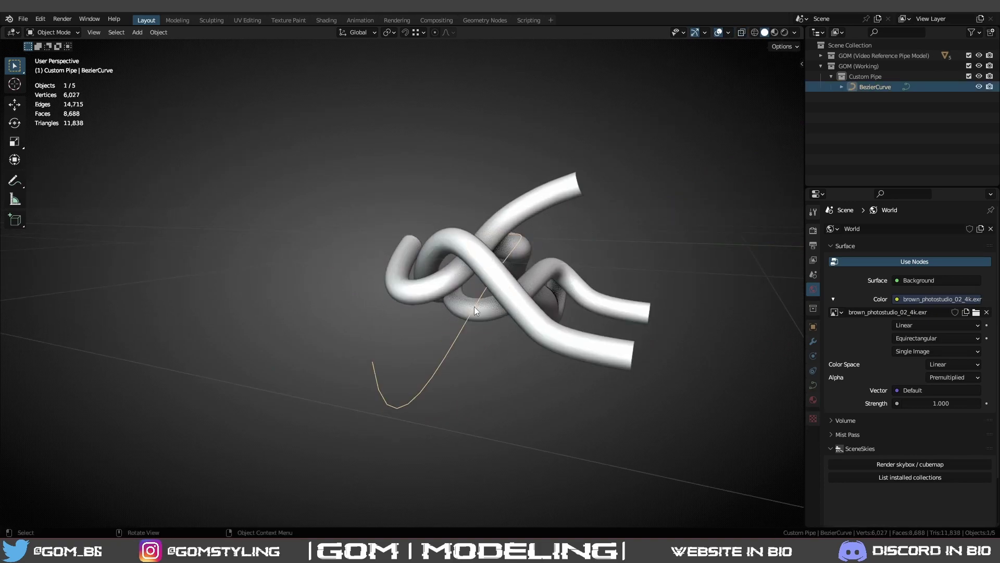
middle_drag(474, 306, 427, 307)
click(498, 333)
key(h)
click(615, 303)
key(h)
click(616, 303)
key(h)
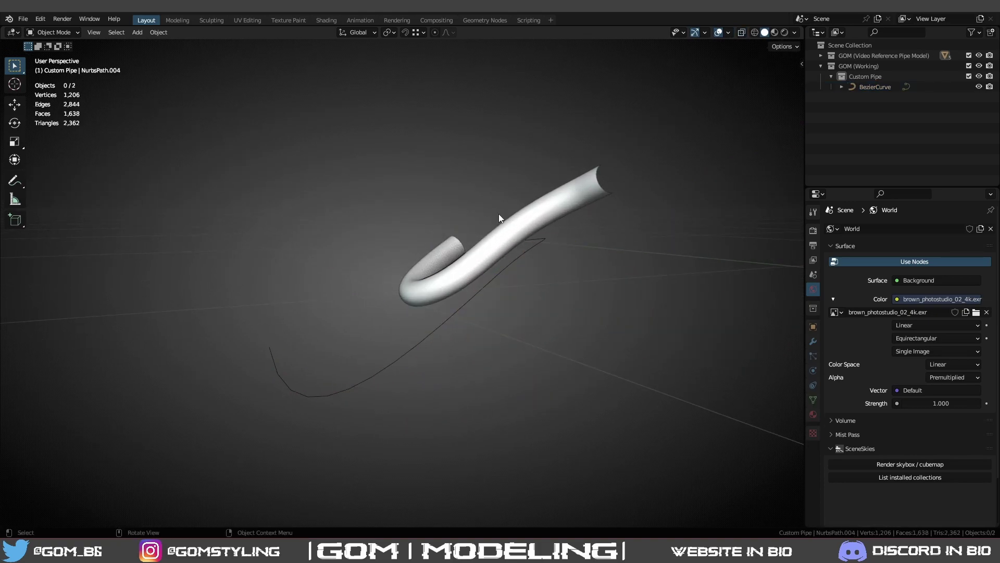
key(ctrl+z)
Select the traced curve and show the Geometry settings in its curve data properties.
click(502, 272)
right_click(502, 272)
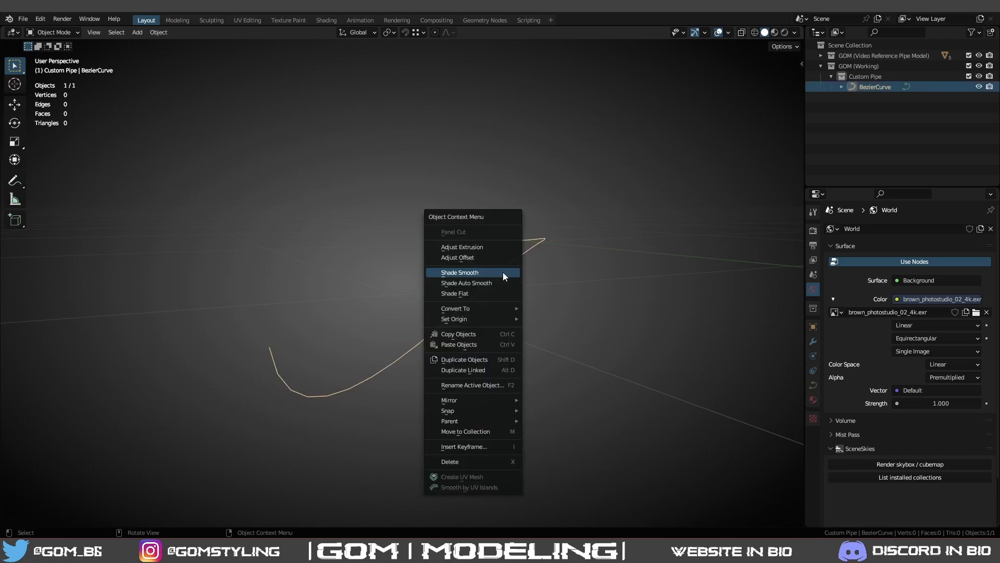
click(814, 386)
click(885, 400)
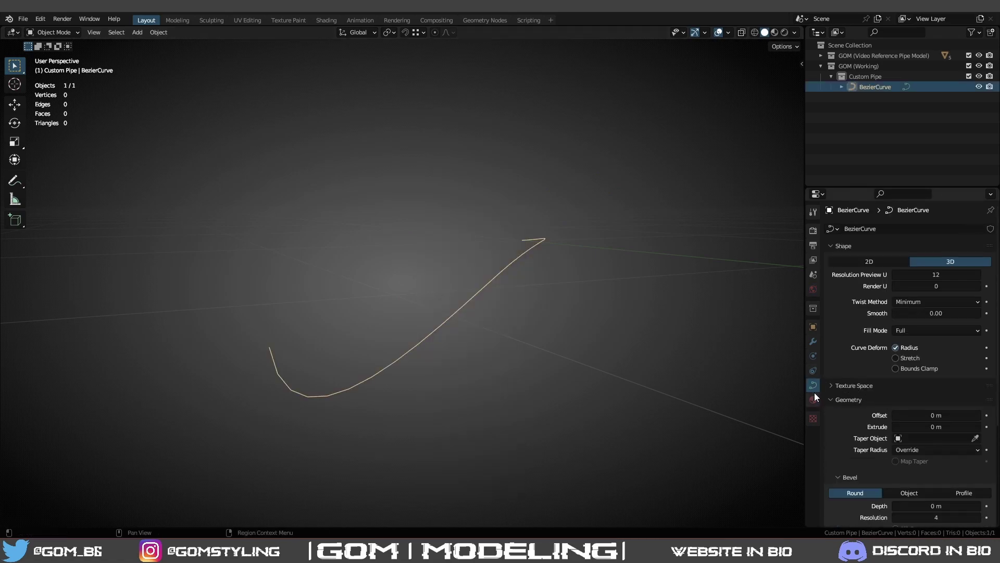
Give the traced curve thickness with a round bevel depth of 0.05 m.
scroll(876, 401, down, 4)
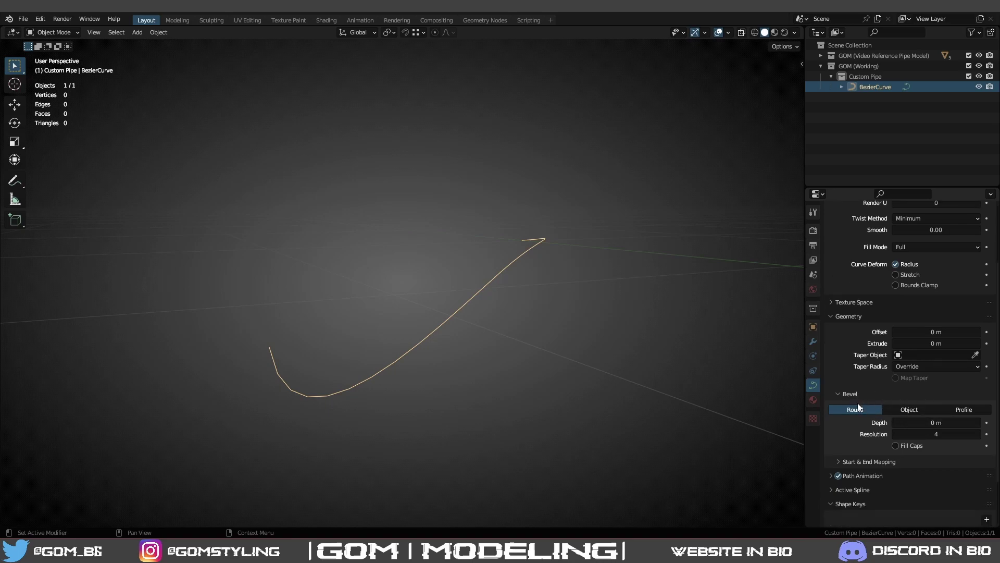
click(978, 422)
click(978, 422)
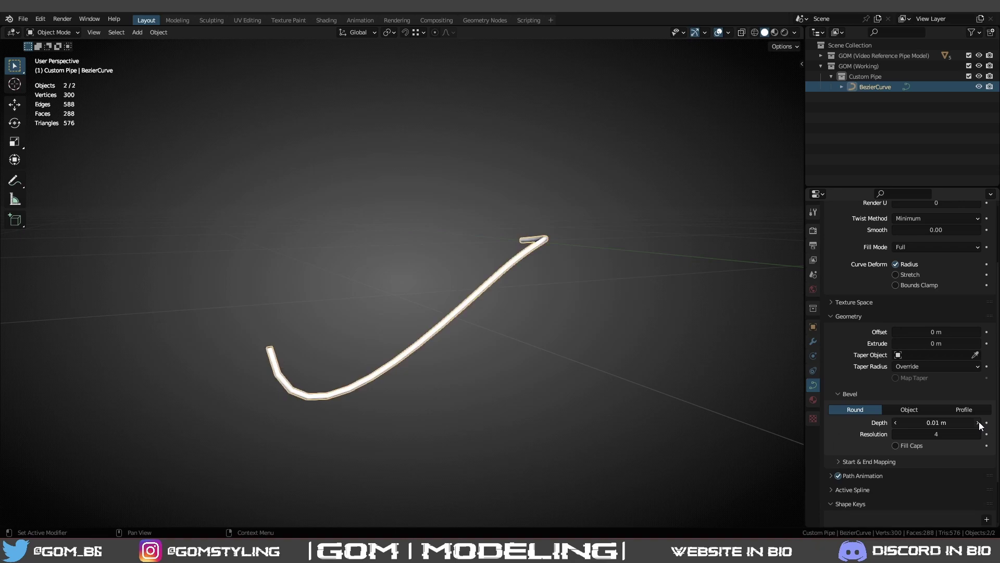
click(979, 422)
click(979, 422)
click(978, 422)
Bring the reference pipe collection back into view and compare the left reference pipe with the thickened curve.
middle_drag(673, 343, 571, 344)
click(969, 55)
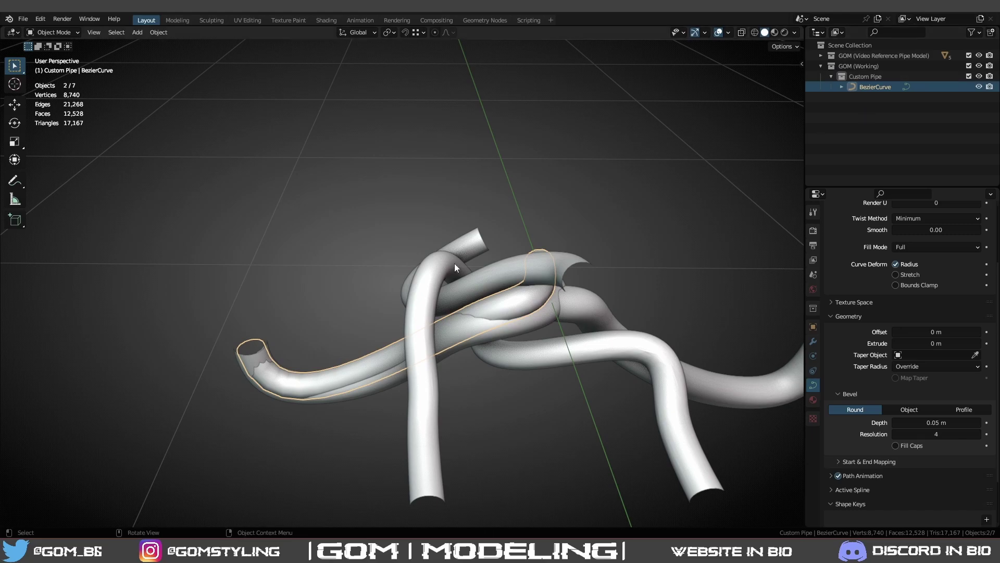
middle_drag(454, 264, 396, 281)
Hide the individual reference pipes one after another, leaving only the thickened curve in view.
click(245, 349)
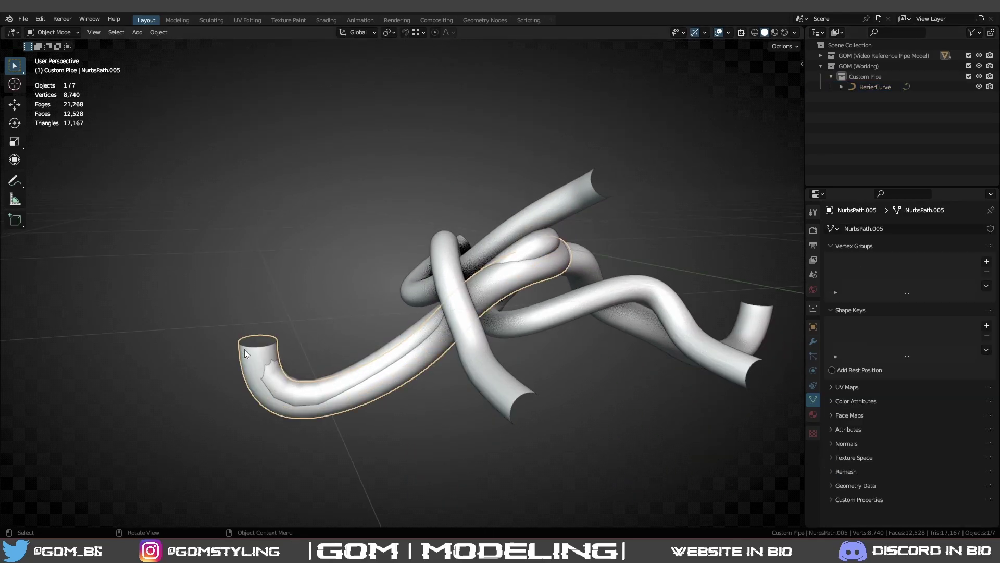
key(h)
click(501, 373)
key(h)
click(580, 308)
key(h)
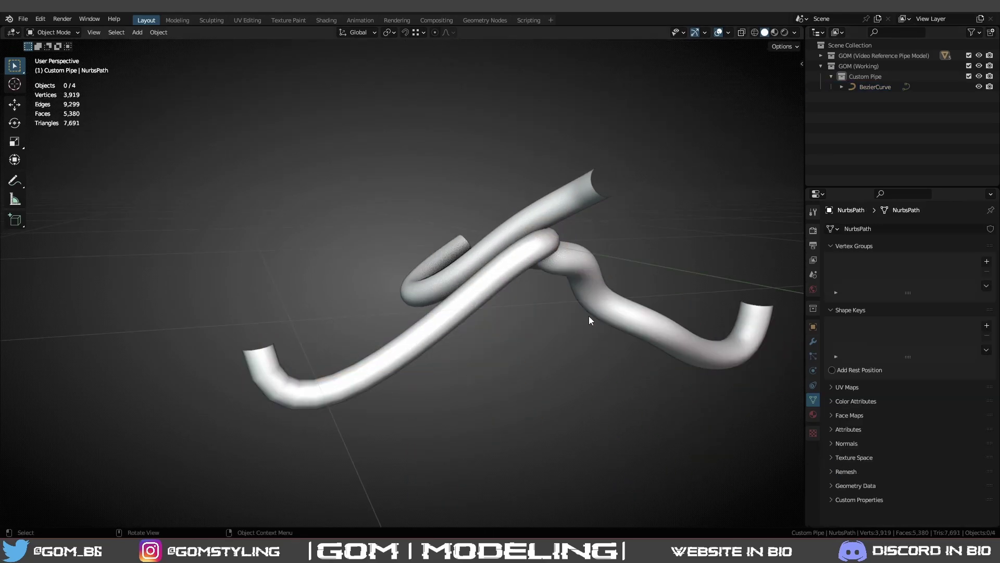
click(572, 282)
key(h)
click(558, 205)
mouse_move(557, 205)
middle_down()
mouse_move(569, 264)
mouse_move(528, 250)
middle_up()
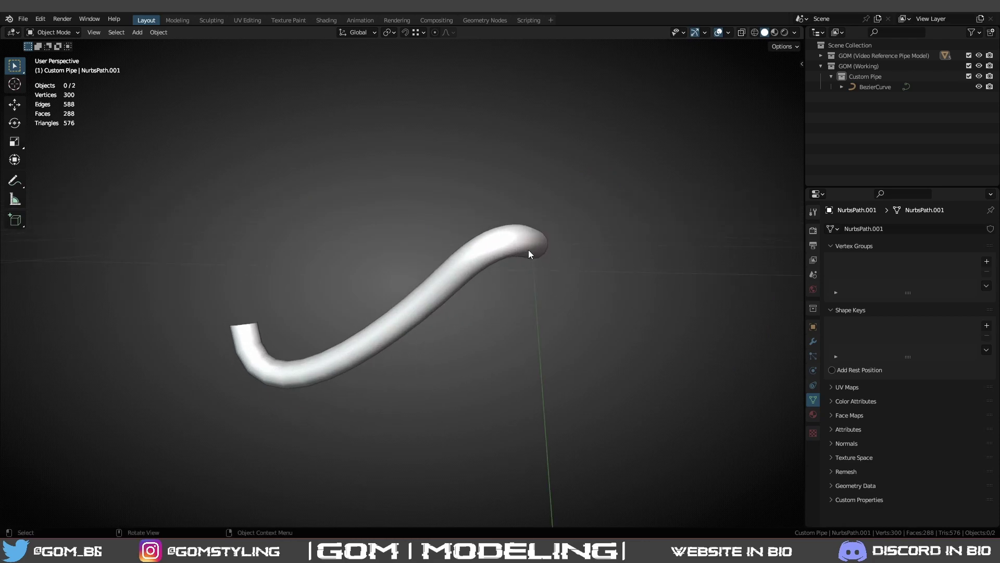
Examine the curve pipe's wire layout from several sides in wireframe display, then return to solid shading.
click(528, 249)
key(z)
middle_drag(284, 270, 461, 365)
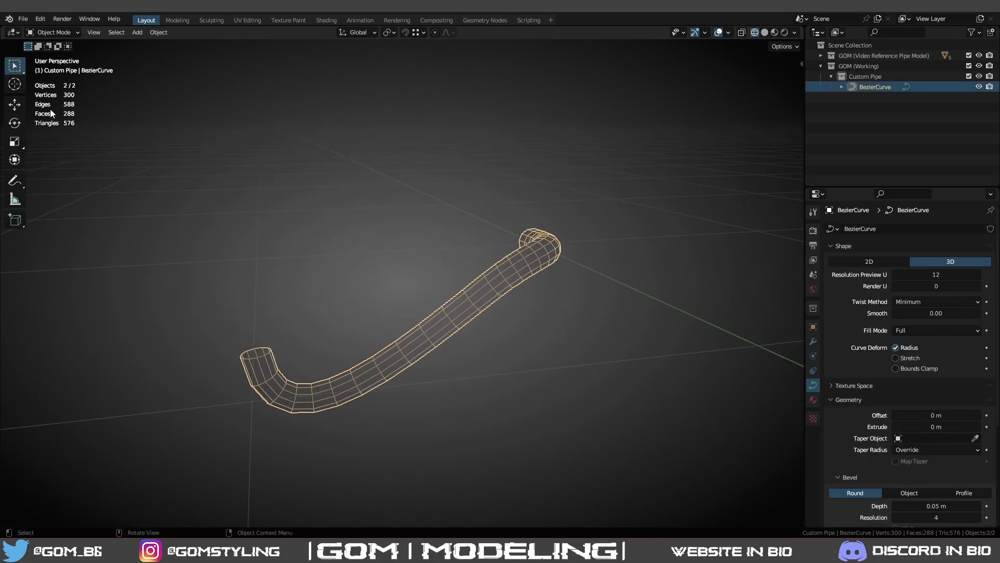
middle_drag(238, 197, 392, 255)
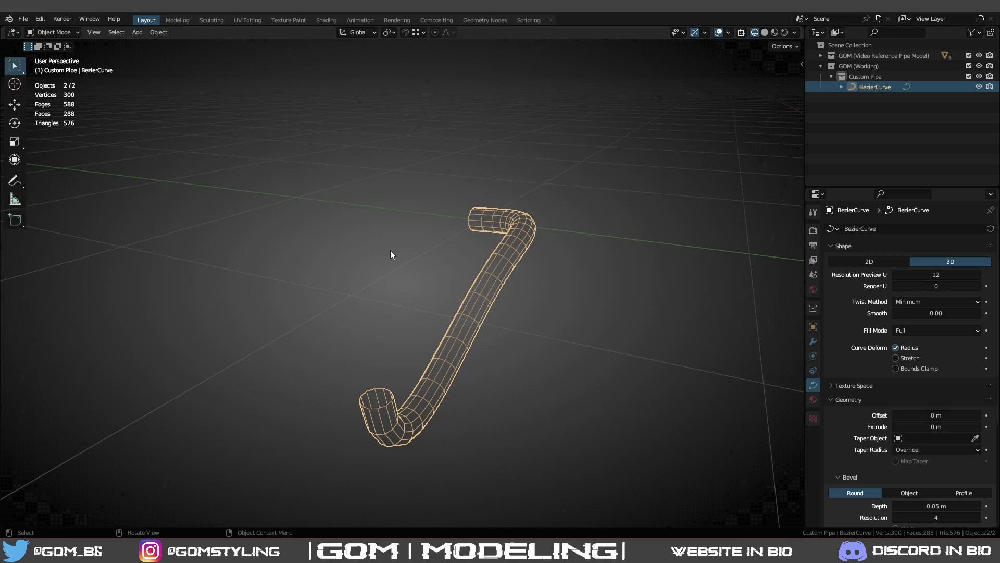
middle_drag(292, 312, 368, 377)
middle_drag(455, 223, 594, 253)
key(z)
mouse_move(442, 276)
middle_down()
mouse_move(504, 273)
mouse_move(571, 227)
mouse_move(381, 222)
middle_up()
key(z)
click(346, 222)
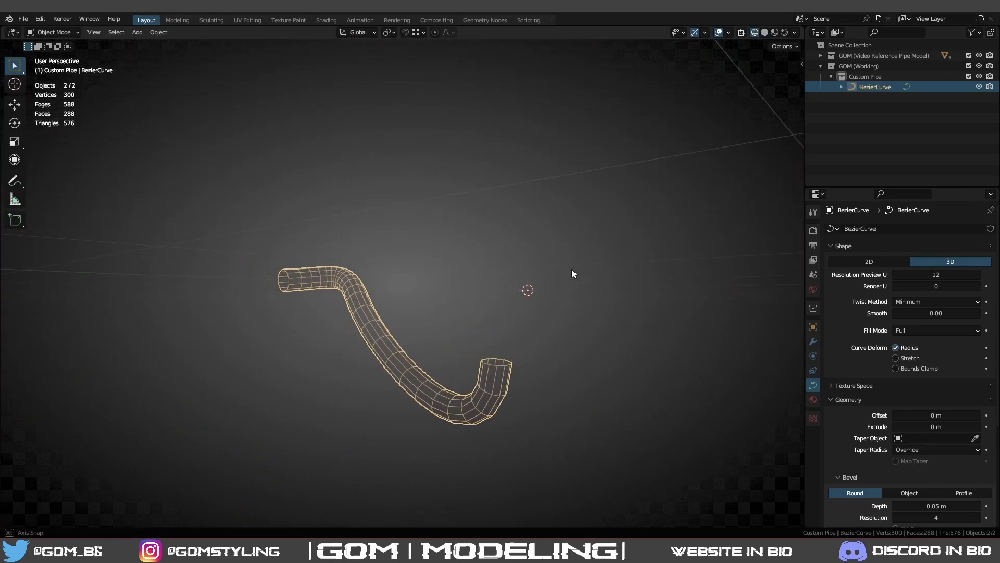
mouse_move(571, 269)
middle_down()
mouse_move(452, 273)
mouse_move(420, 319)
mouse_move(408, 373)
middle_up()
key(shift+z)
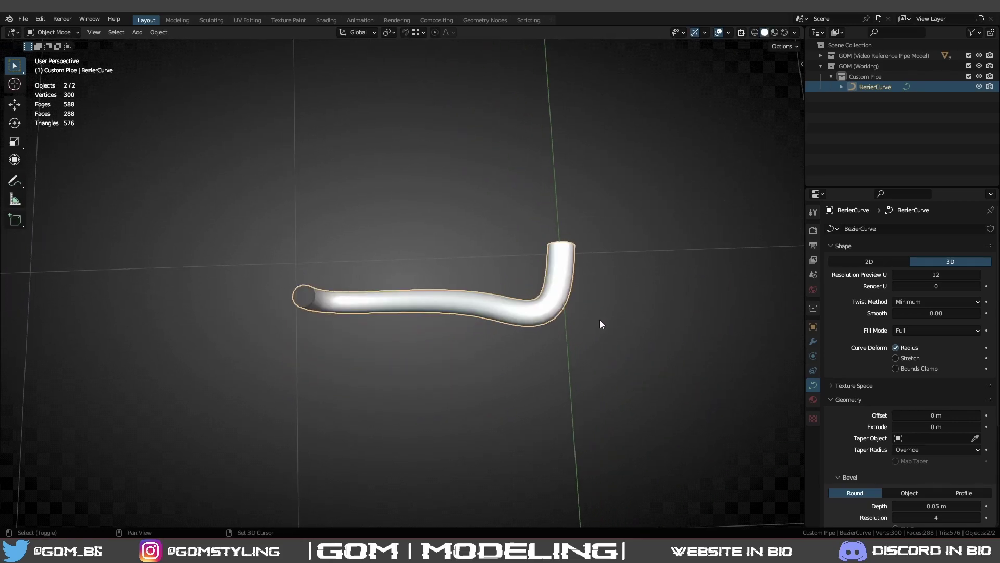
Inspect the smoothness of the pipe's bend up close in solid shading.
scroll(598, 323, up, 10)
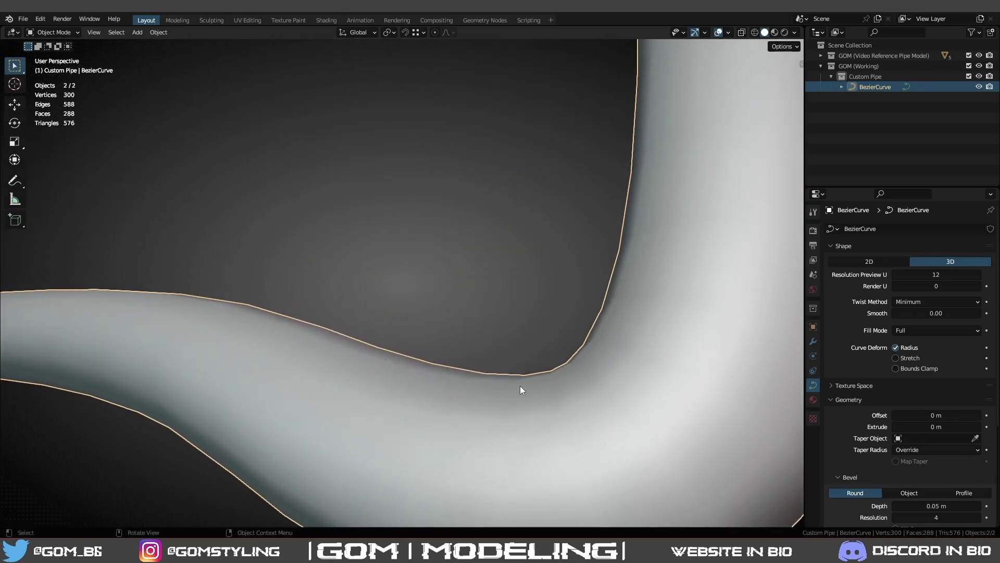
scroll(520, 385, up, 1)
scroll(590, 341, down, 6)
scroll(399, 315, down, 3)
shift+middle_drag(223, 228, 373, 282)
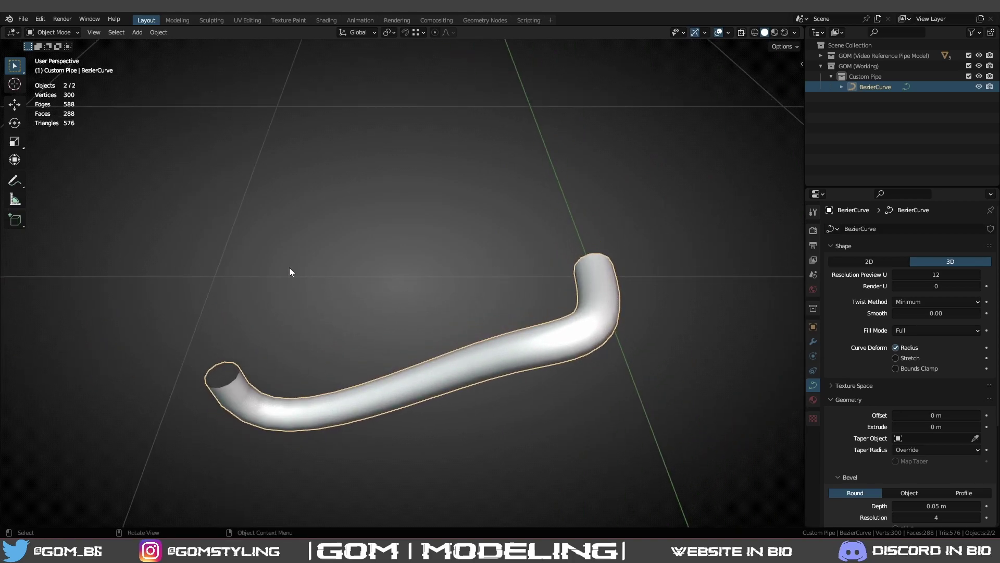
middle_drag(324, 307, 402, 284)
Try to subdivide the curve and shift the new control point near the lower bend about 0.08 m, mainly along negative X.
key(Tab)
key(Tab)
scroll(480, 259, down, 3)
key(Tab)
click(364, 307)
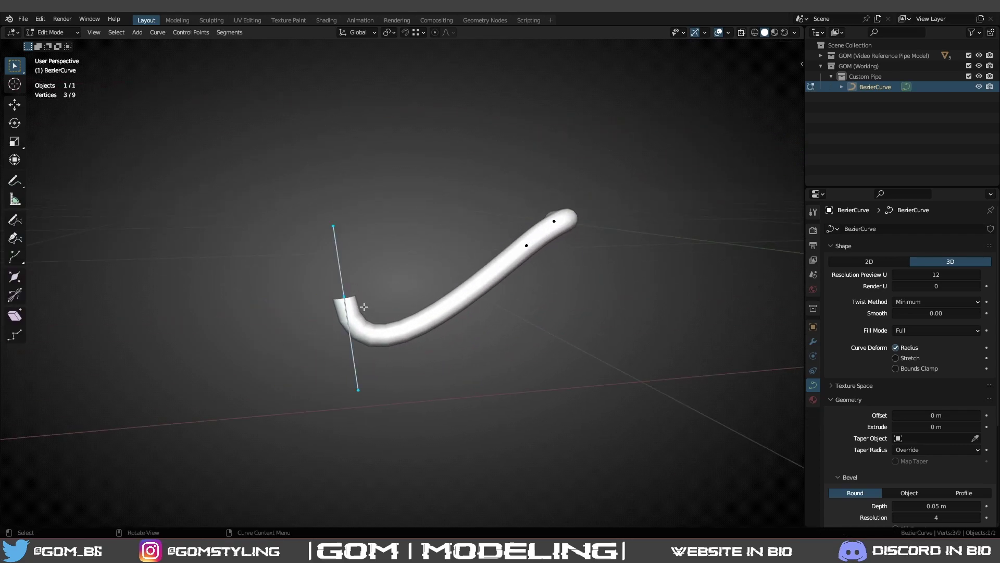
right_click(515, 250)
click(562, 251)
click(403, 331)
key(g)
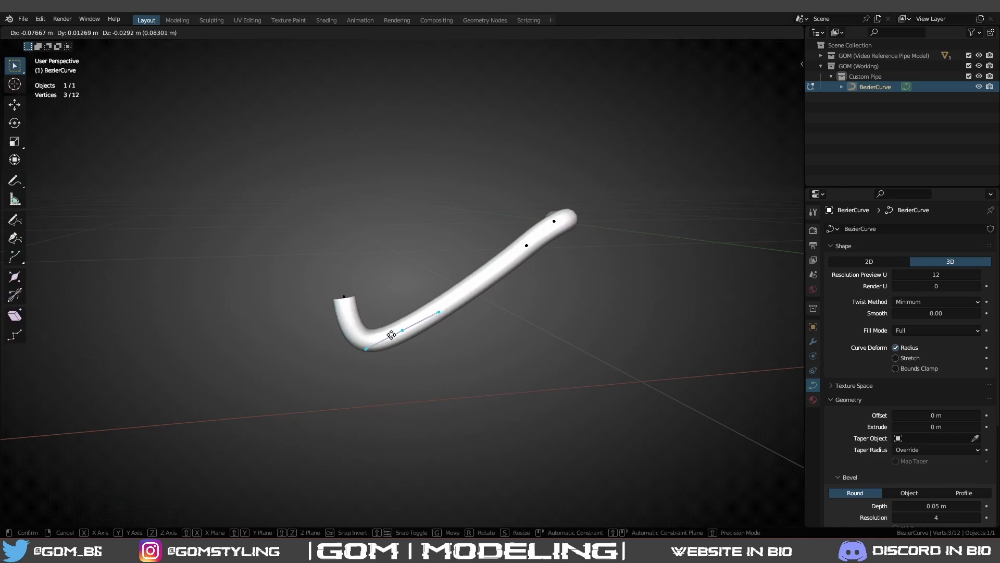
click(392, 335)
middle_drag(391, 334, 449, 342)
Undo the control point move and the subdivision, then leave curve editing.
key(ctrl+z)
key(ctrl+z)
key(Tab)
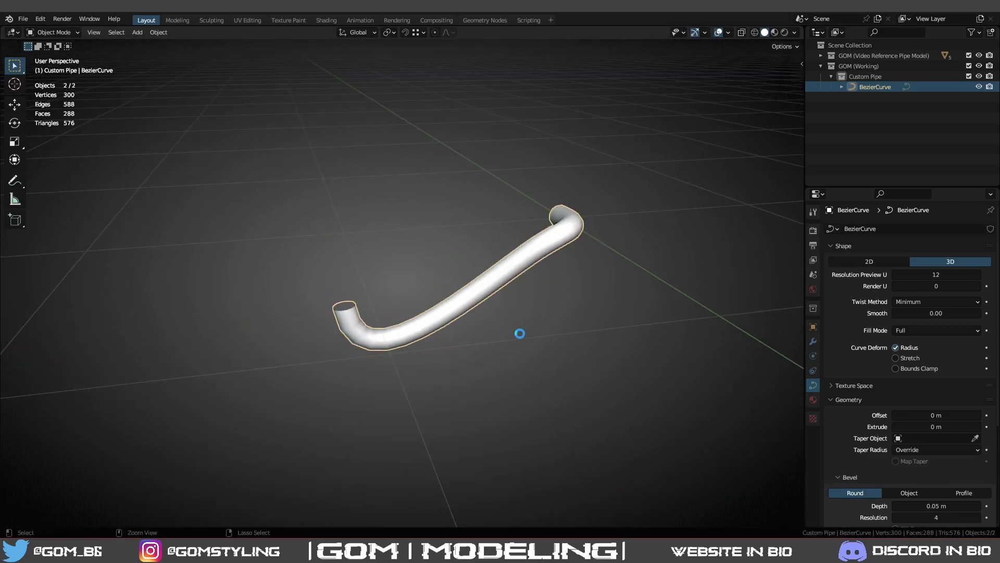
Save the Pipe Tutorial.blend file.
key(ctrl+s)
middle_drag(518, 334, 419, 246)
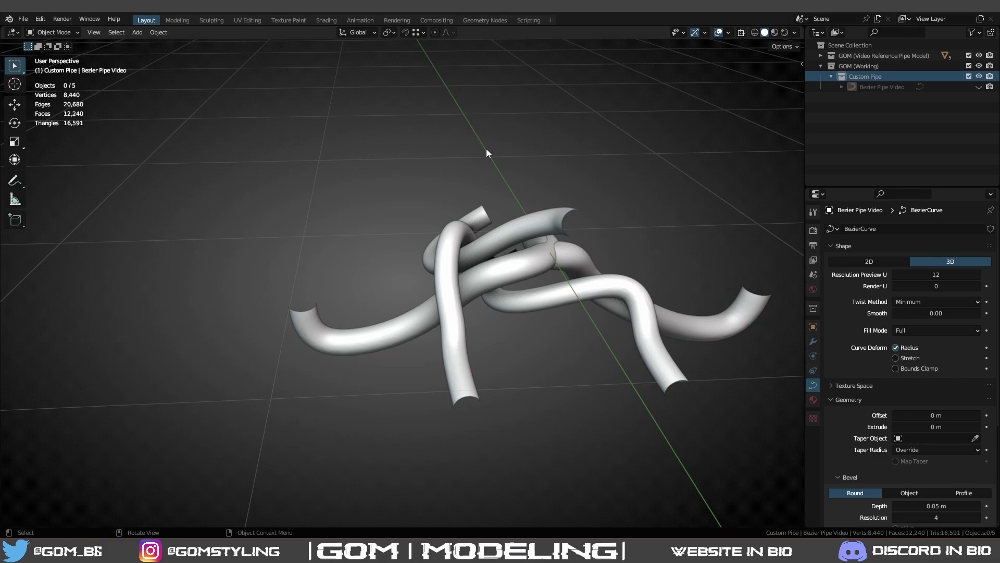
key(KP_7)
key(ctrl+s)
Add a plane mesh and delete three of its vertices, keeping only the one nearest the left pipe.
key(shift+a)
mouse_move(486, 148)
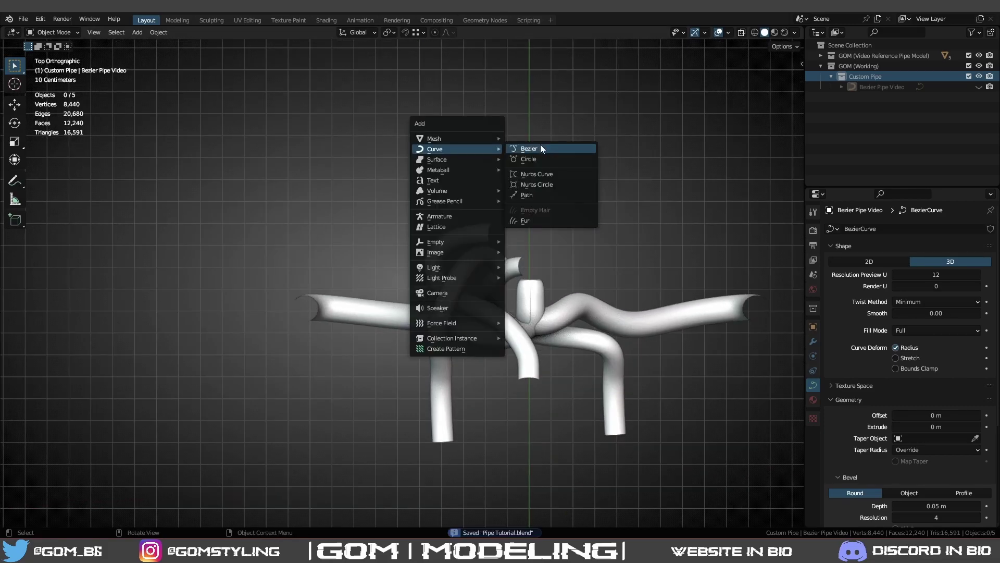
click(516, 138)
scroll(561, 135, down, 6)
key(Tab)
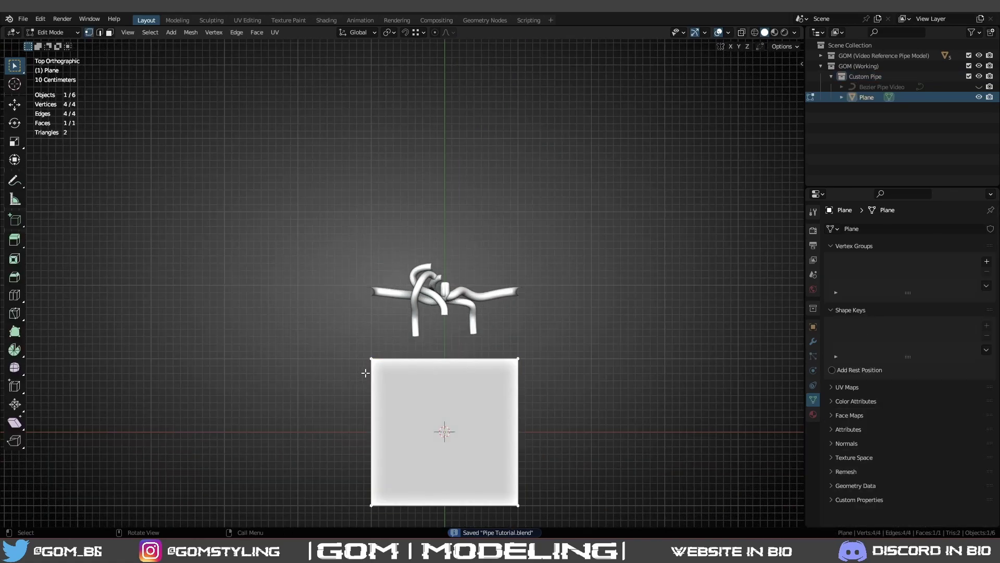
shift+click(371, 359)
key(x)
click(628, 273)
key(a)
Move the remaining vertex to the left pipe's opening, about 0.93 m along Y and 0.28 m down along Z.
scroll(565, 292, up, 1)
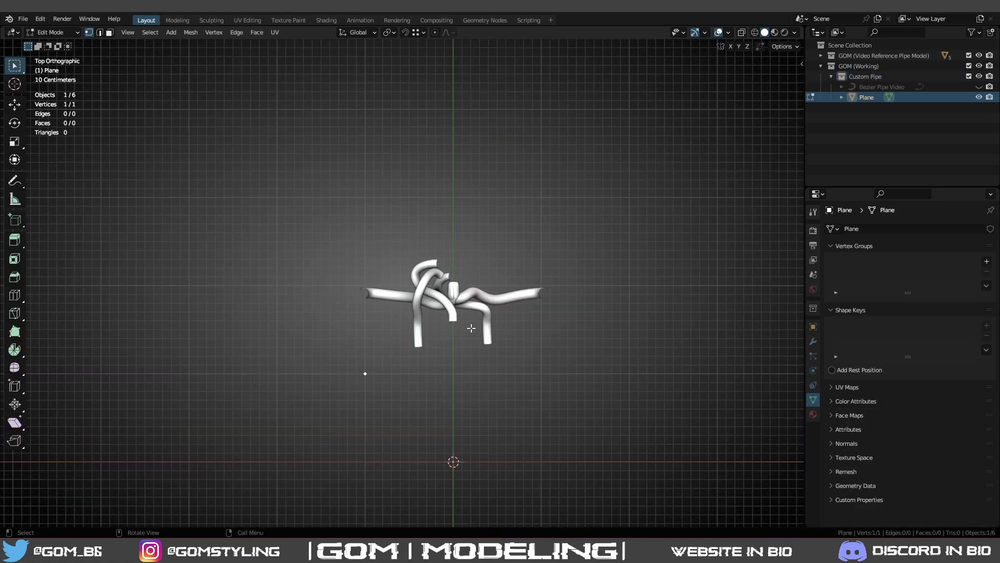
scroll(471, 328, up, 3)
key(g)
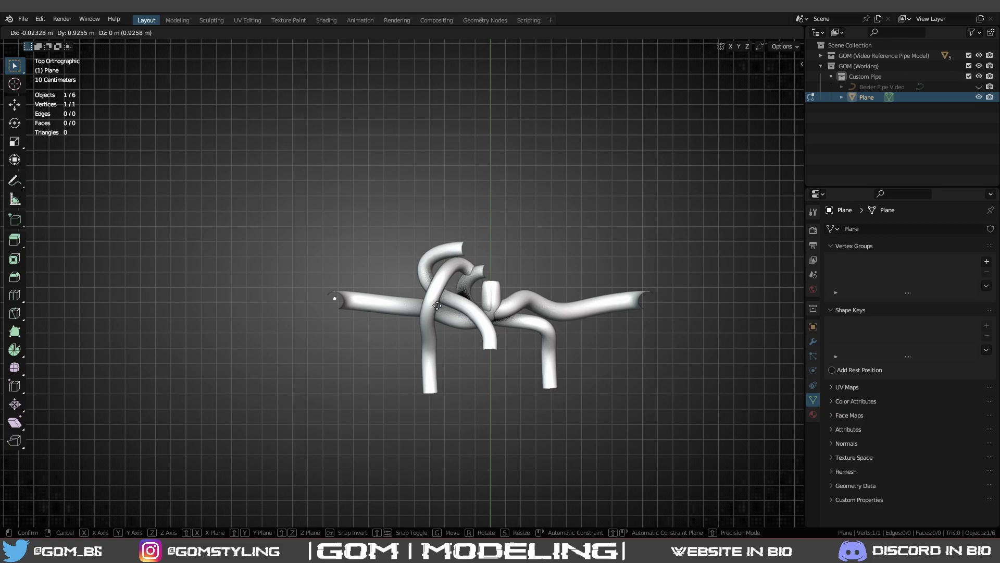
click(437, 305)
key(KP_1)
scroll(391, 292, up, 6)
key(g)
key(z)
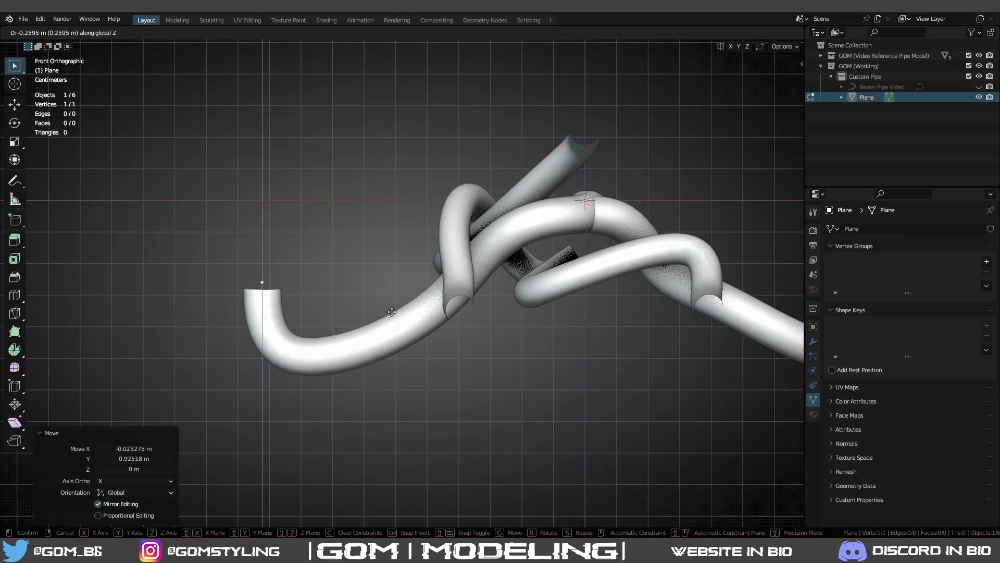
click(348, 344)
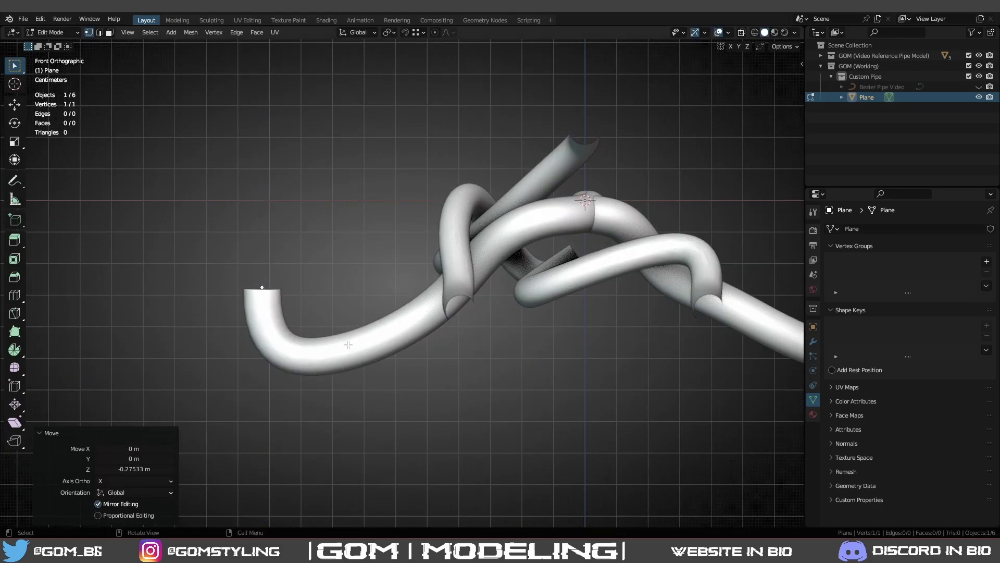
key(ctrl+Tab)
click(329, 205)
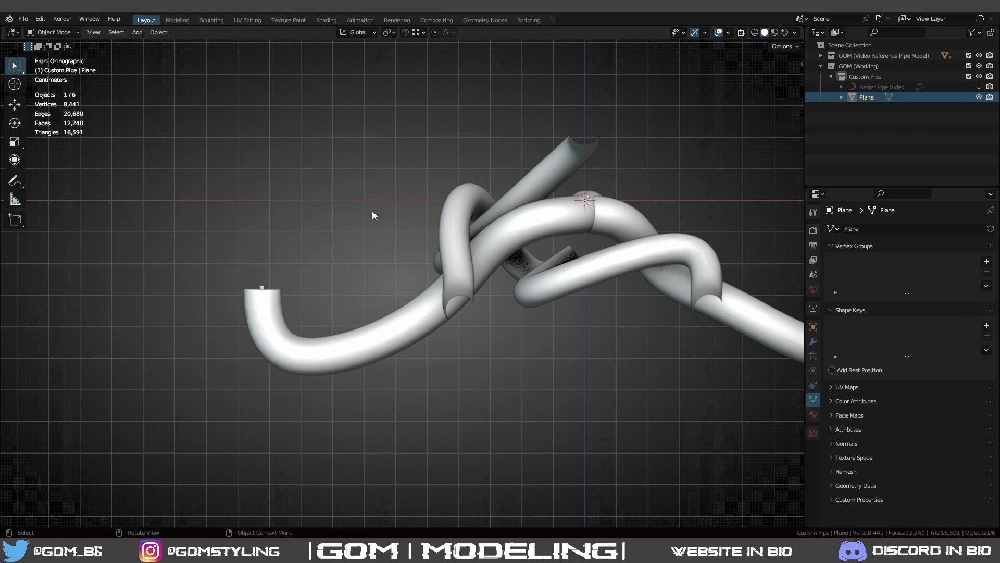
key(shift+a)
key(Tab)
scroll(402, 207, down, 5)
scroll(354, 222, up, 5)
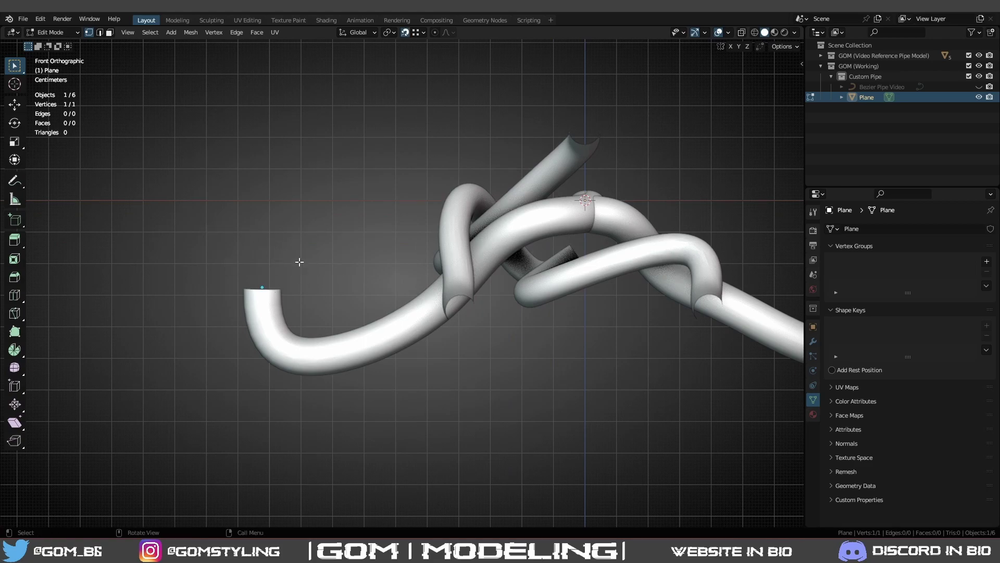
Fine-tune the vertex at the centre of the left pipe's opening, about 0.004 m down and 0.007 m along negative Y.
key(g)
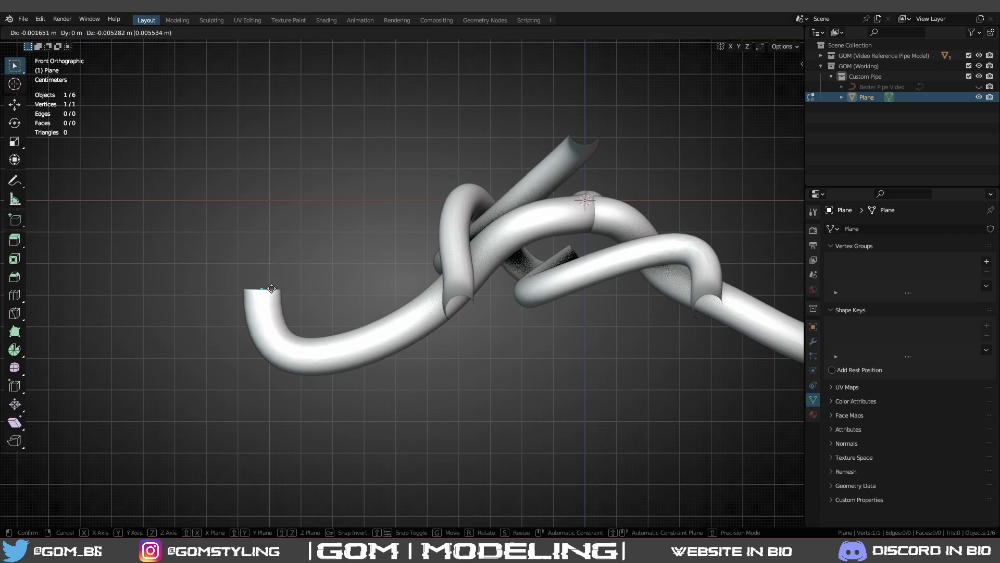
click(286, 283)
key(KP_7)
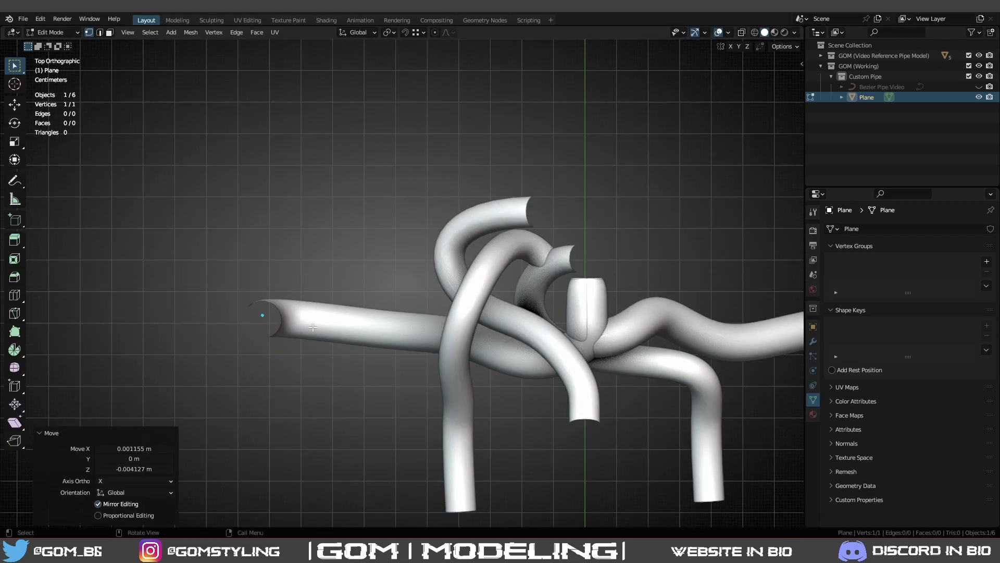
key(g)
click(195, 293)
middle_drag(243, 331, 399, 242)
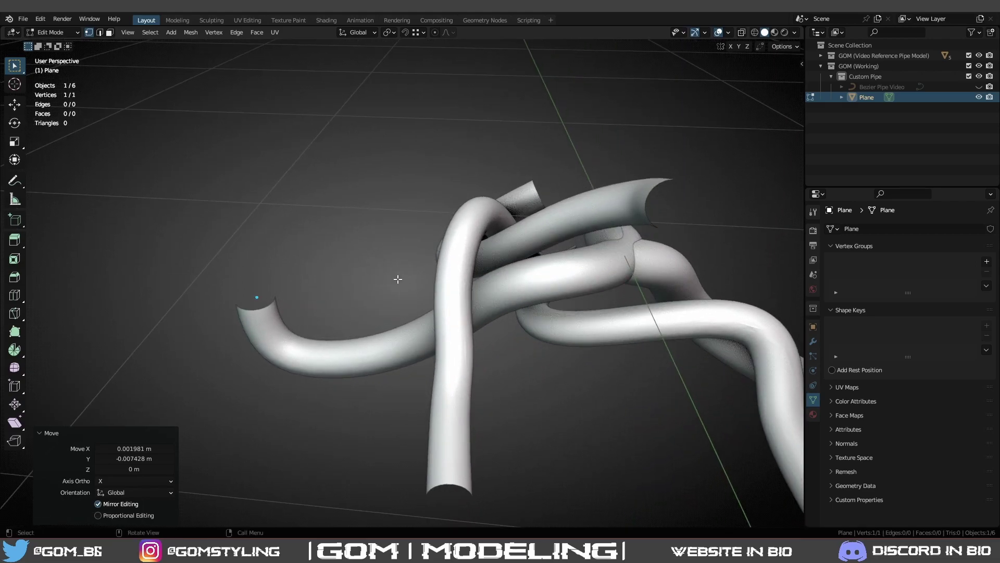
middle_drag(397, 279, 417, 244)
key(ctrl+KP_3)
key(ctrl+KP_1)
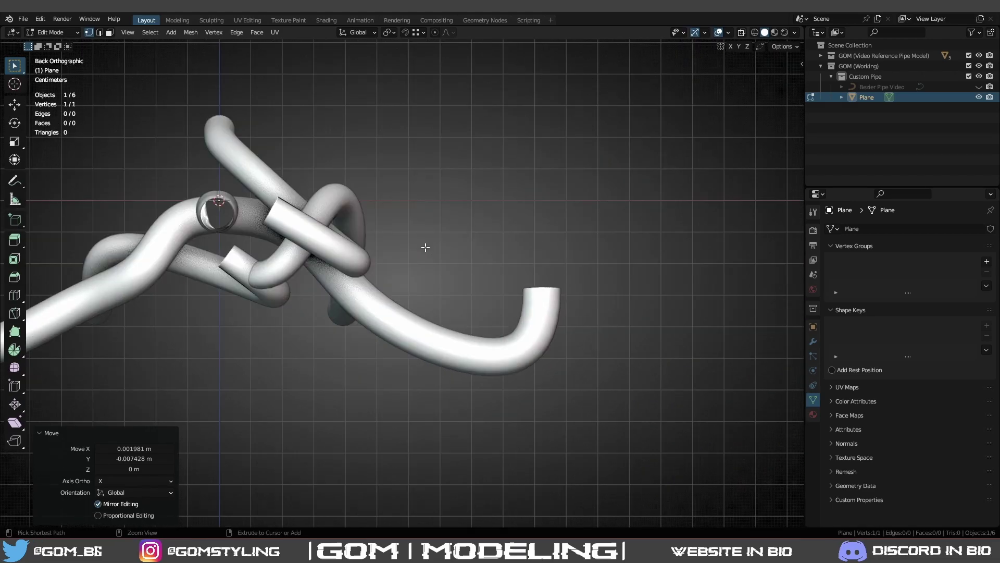
Extrude the vertex in front view about 0.40 m along X and 0.10 m up along Z.
key(KP_1)
key(e)
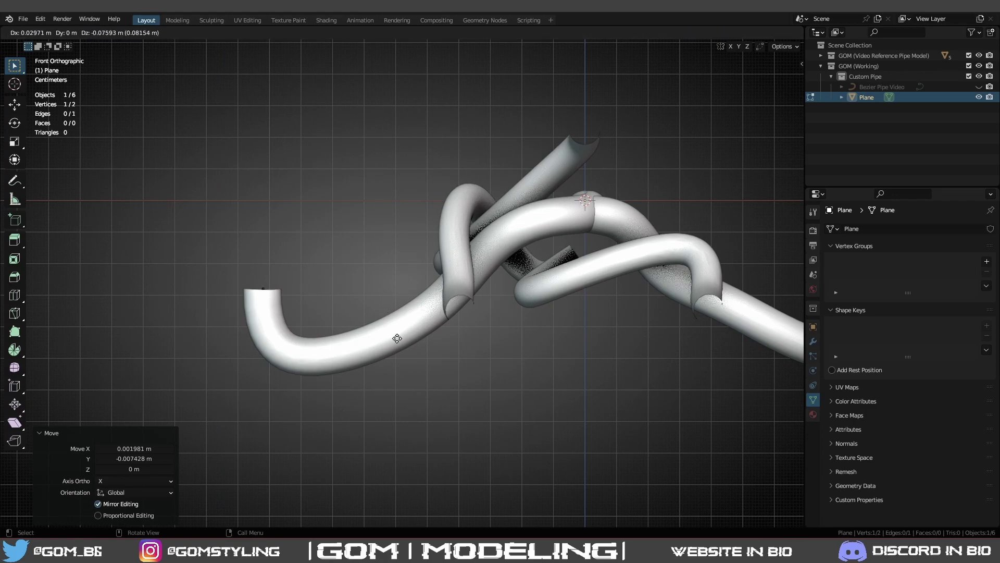
click(522, 275)
Try to extend the edge with a zigzag chain of further extruded vertices above the pipes.
key(e)
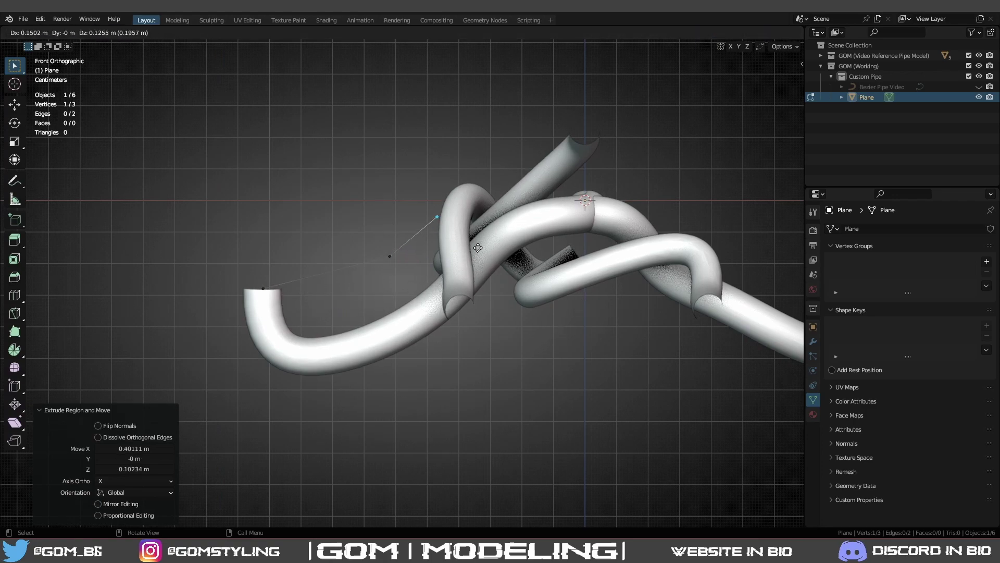
click(478, 246)
key(e)
click(384, 196)
key(e)
click(458, 148)
key(e)
click(442, 210)
key(e)
click(513, 171)
key(e)
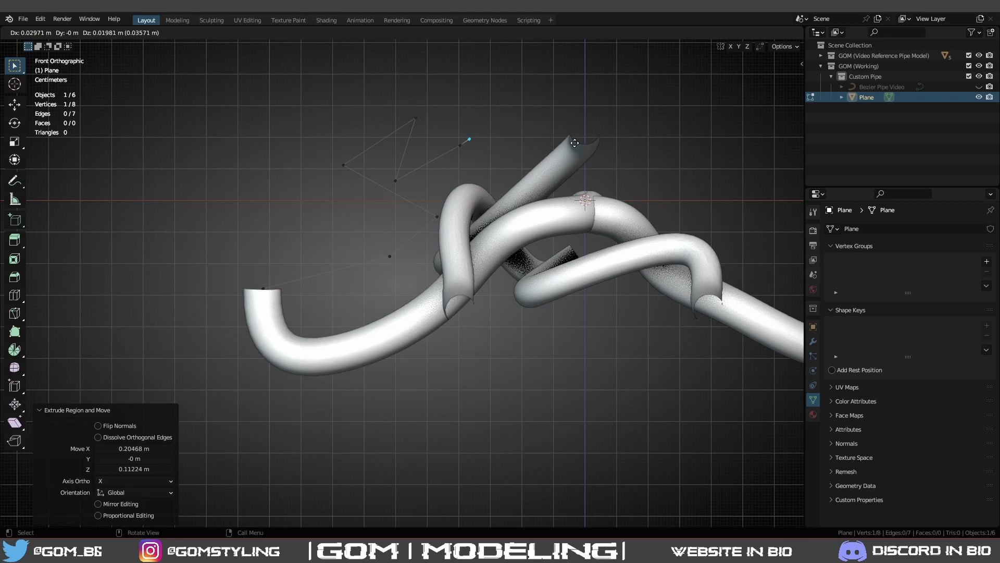
click(560, 109)
click(539, 94)
key(e)
click(446, 89)
scroll(433, 120, down, 2)
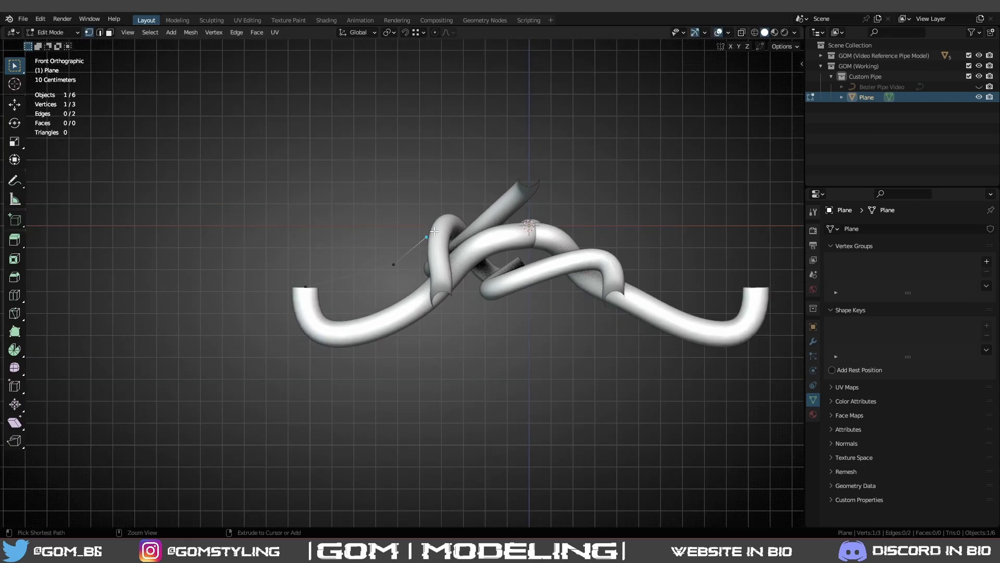
Move the free end vertex in front view to the centre of the middle pipe's opening, about 0.62 m along X and 0.15 m up, using X-ray.
scroll(410, 253, up, 6)
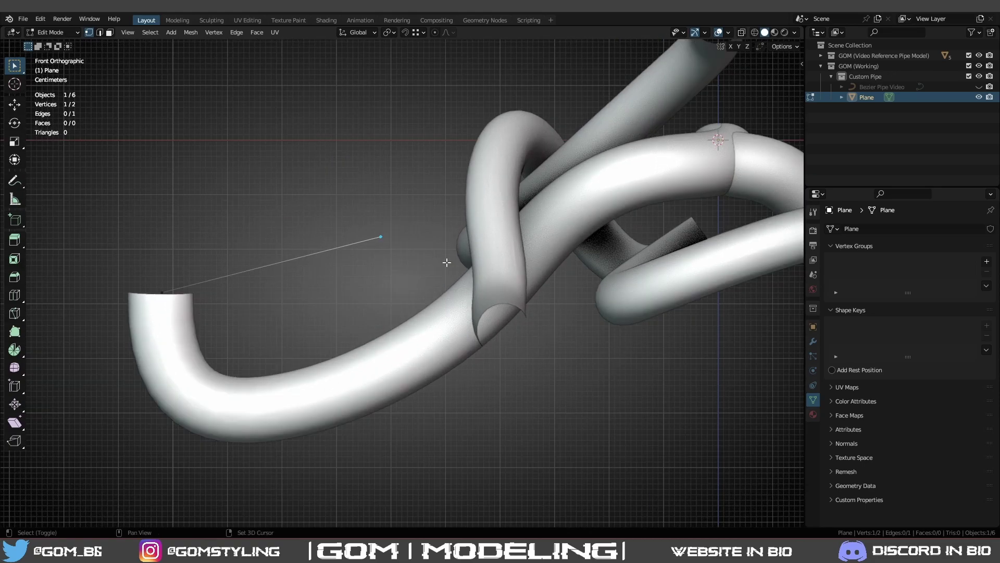
key(g)
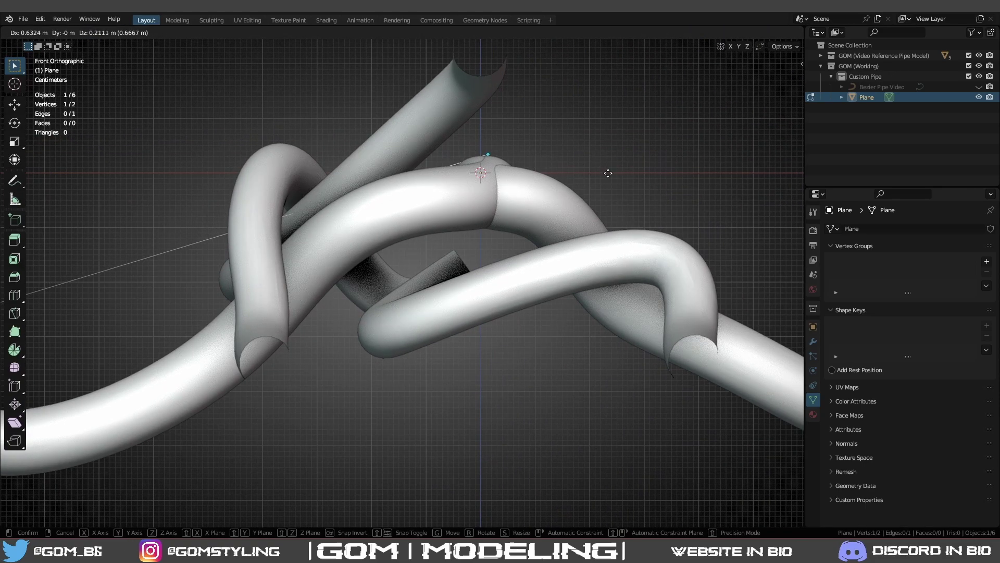
click(612, 167)
key(alt+z)
key(g)
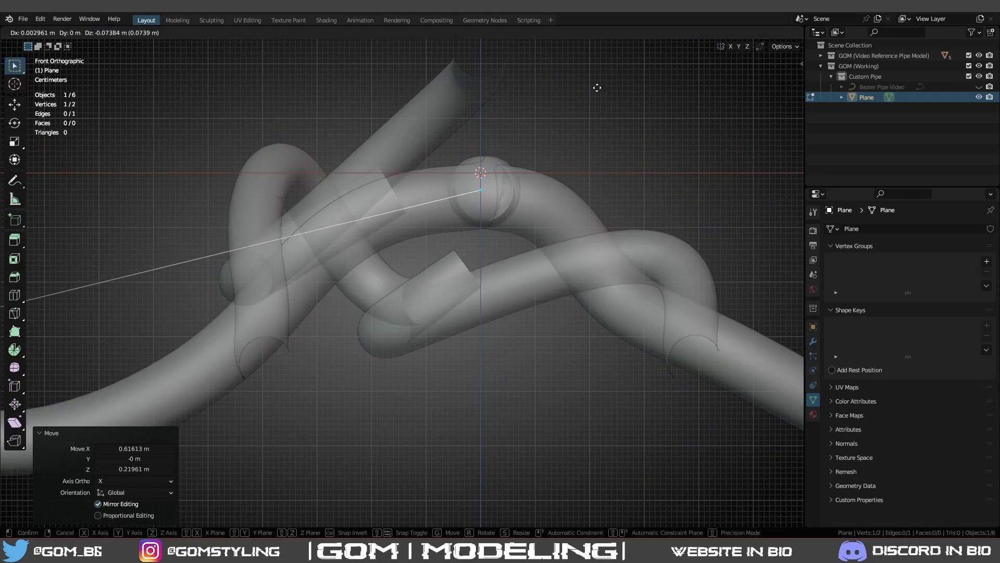
shift+click(596, 88)
scroll(509, 150, down, 6)
Move the same end vertex about 0.12 m along Y in top view to the middle pipe's rear opening.
key(KP_7)
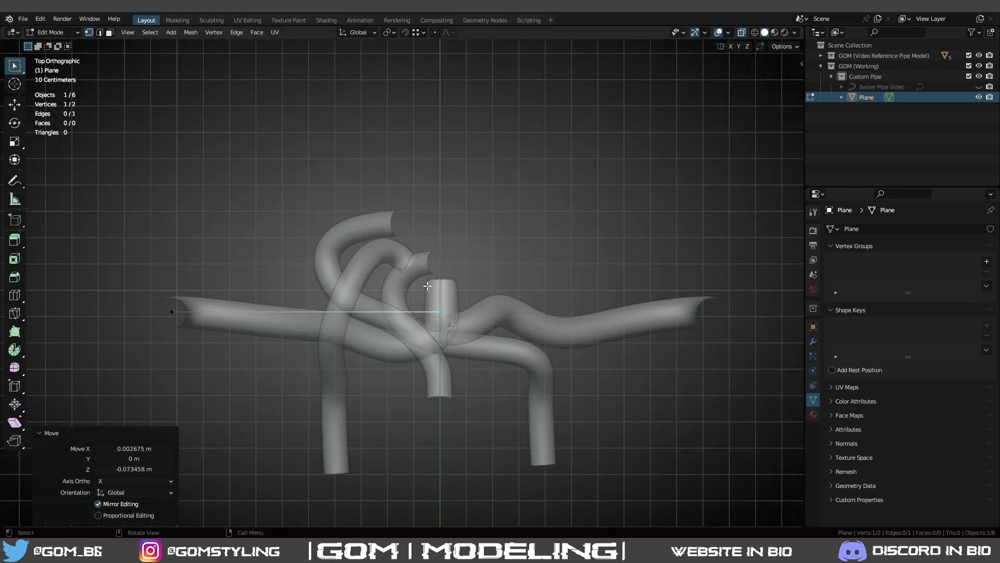
key(g)
key(y)
click(478, 249)
Cut the edge in half and move the new vertex to the central pipe bend, about 0.5 m along X and 0.16 m along negative Y.
key(ctrl+r)
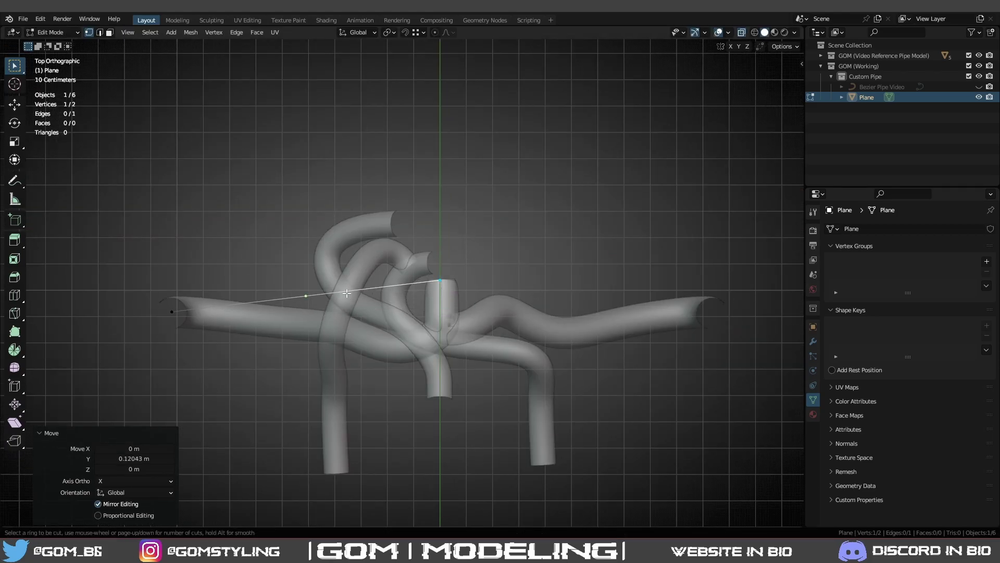
click(351, 295)
right_click(351, 295)
key(g)
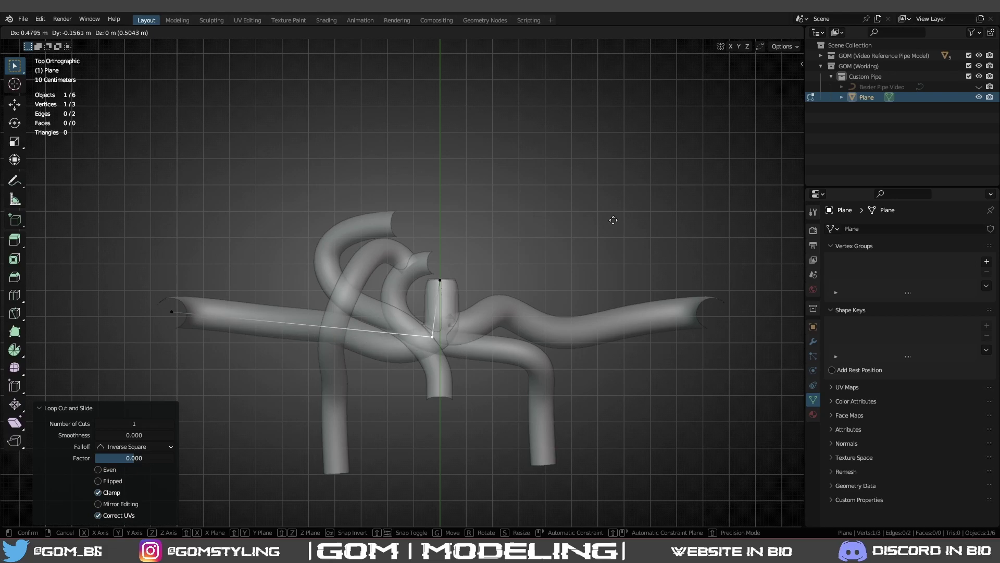
click(651, 273)
key(alt+z)
key(g)
click(592, 252)
key(alt+z)
key(g)
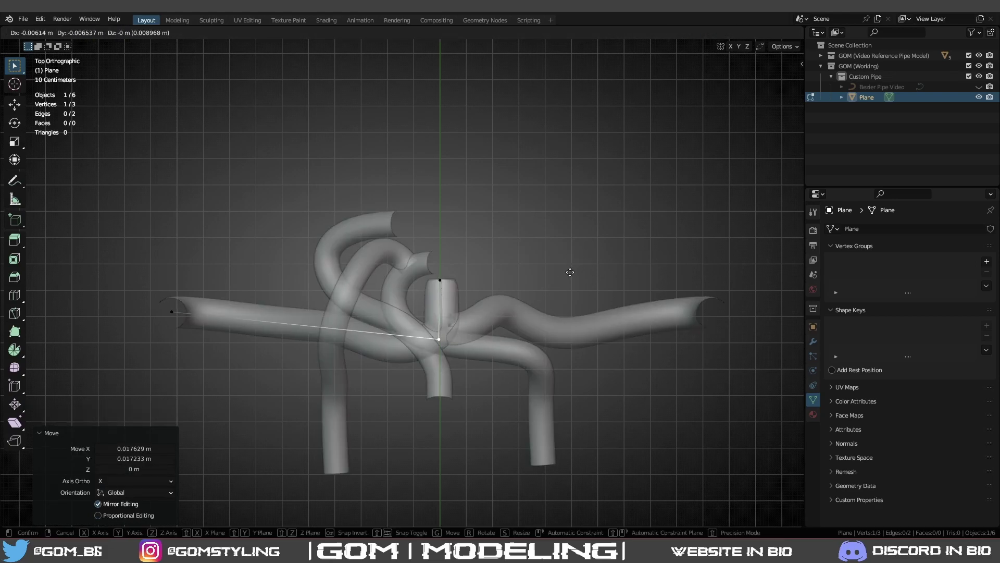
click(569, 273)
Cut the long edge once and move the new vertex into the lower-left pipe bend, about 0.45 m along negative X and 0.30 m down.
key(ctrl+r)
click(312, 320)
right_click(312, 320)
key(g)
click(714, 289)
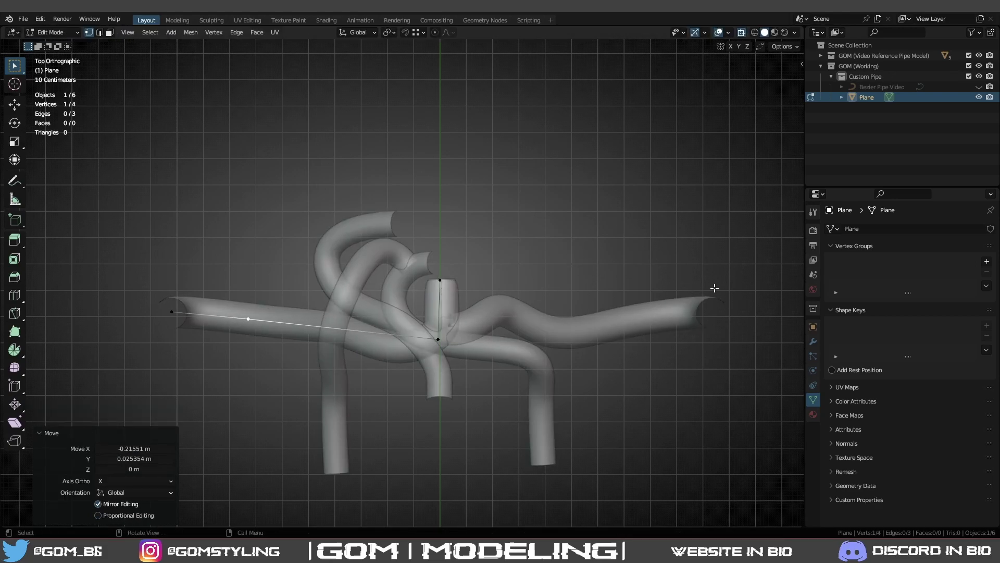
key(KP_1)
key(g)
click(735, 59)
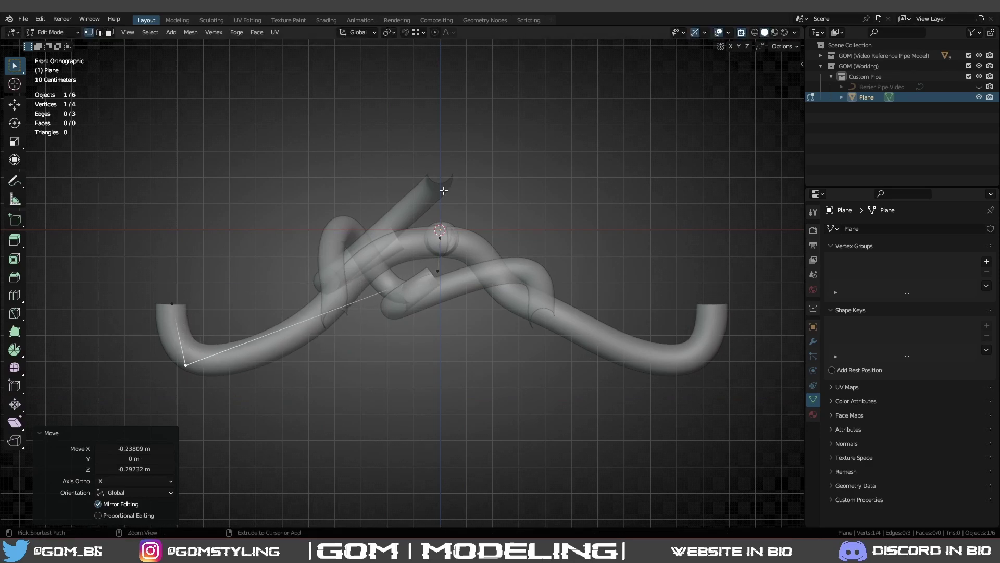
Cut the long diagonal edge in front view and move the new vertex onto the pipe's upper curve, about 0.27 m along X and Z.
key(ctrl+r)
click(349, 295)
key(g)
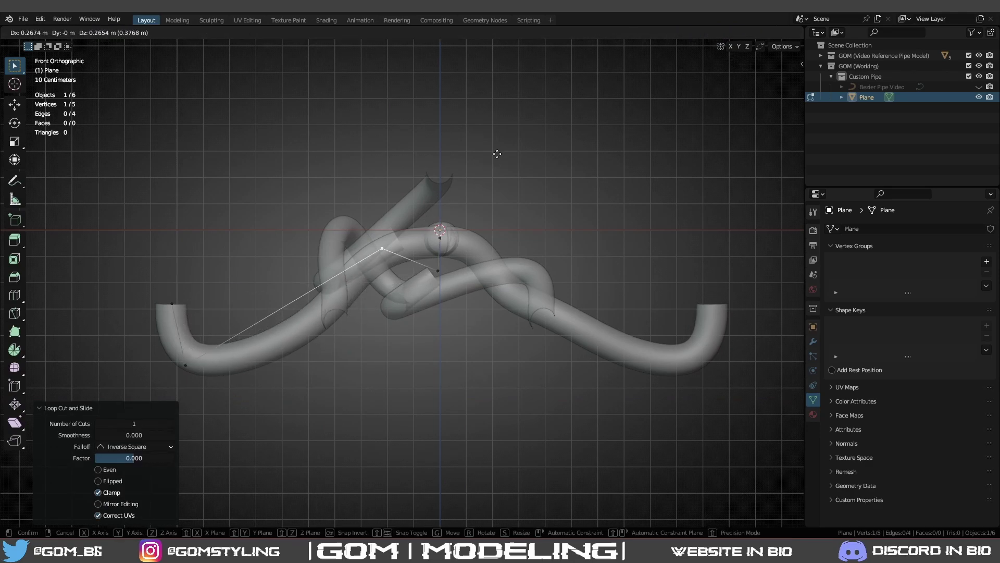
click(489, 227)
Raise the central bend vertex about 0.12 m along Z to the middle pipe's centre.
click(437, 270)
key(g)
key(z)
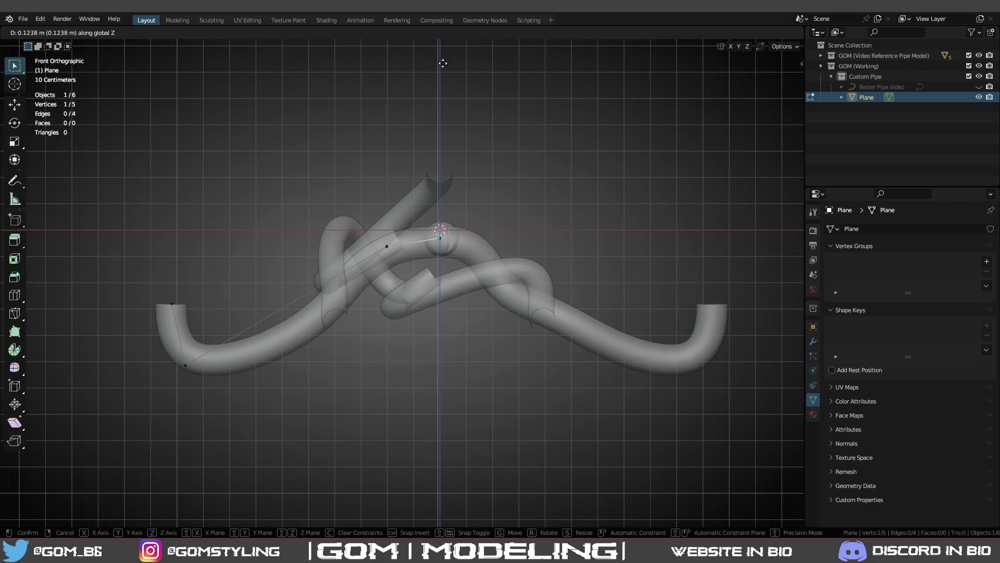
click(443, 63)
Nudge the upper-curve vertex down about 0.001 m and raise the lower-left bend vertex along Z into the pipe's middle.
key(a)
click(387, 246)
key(g)
key(z)
click(390, 246)
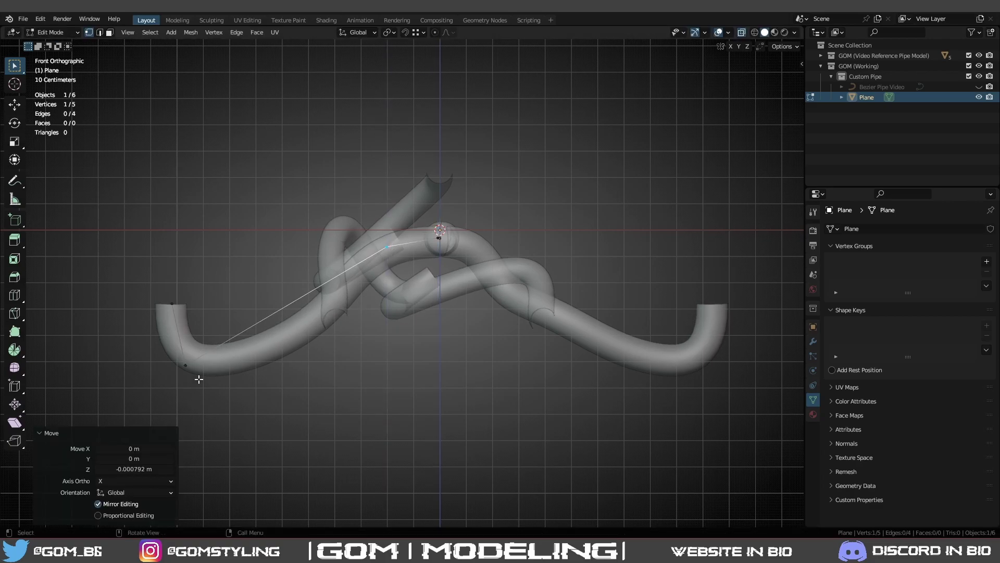
click(186, 365)
key(g)
key(z)
click(208, 330)
key(a)
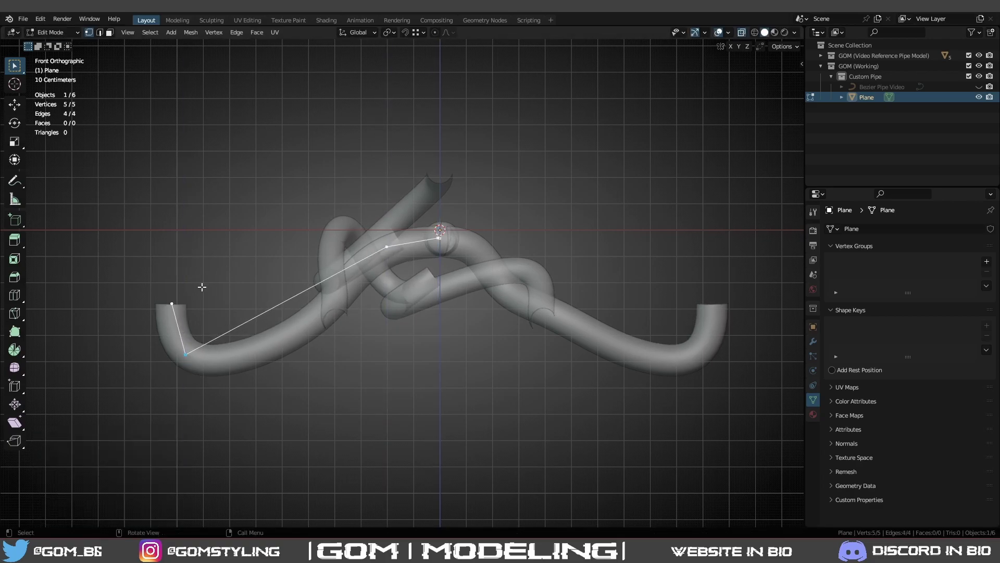
Fine-tune the upper-curve vertex and the central end vertex in front view so both sit on the pipe's centre line.
key(a)
click(379, 253)
key(g)
click(406, 256)
key(a)
click(424, 236)
scroll(458, 225, up, 2)
middle_drag(470, 222, 469, 221)
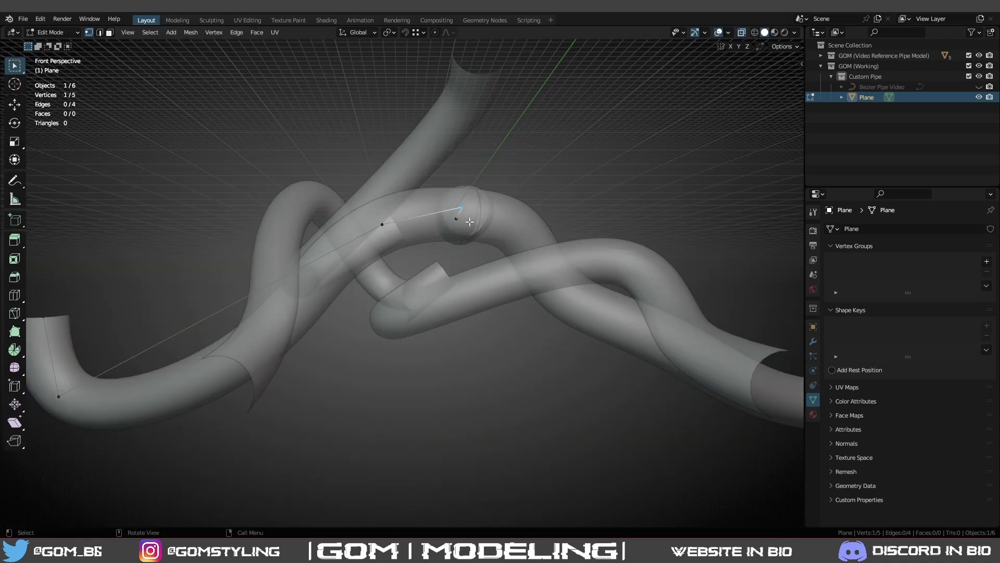
key(KP_5)
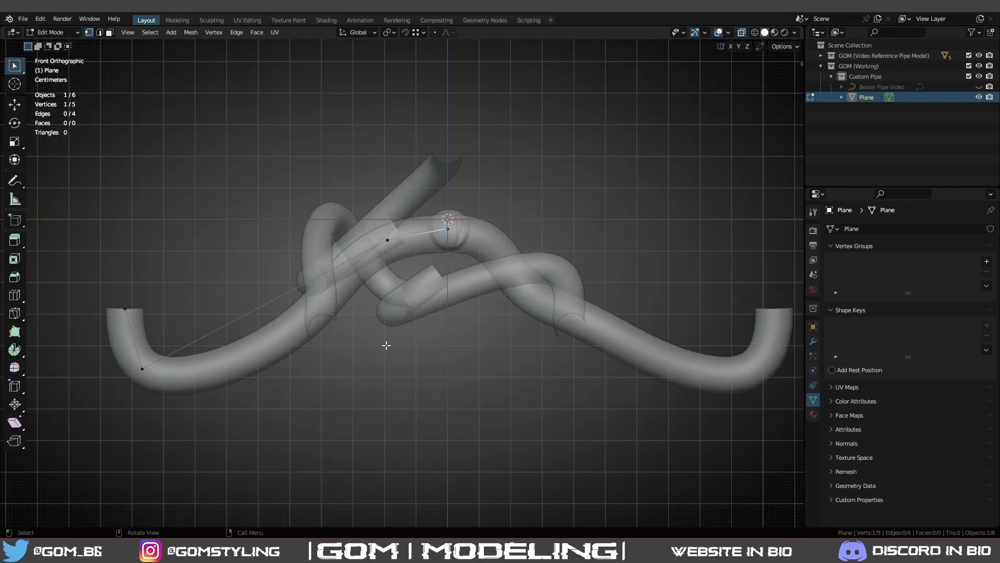
scroll(451, 225, up, 2)
key(g)
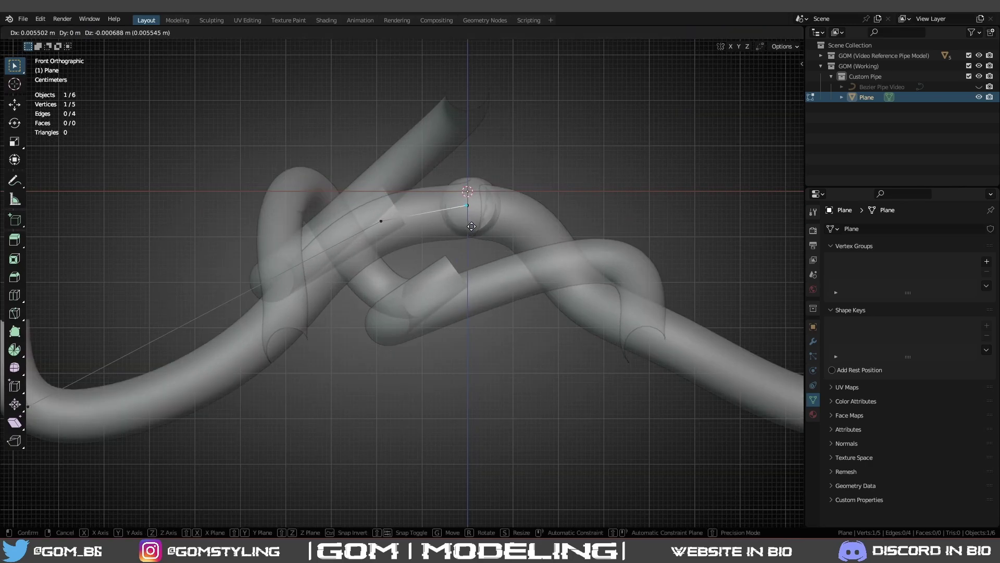
click(469, 233)
Nudge the upper-curve vertex about 0.003 m along X and 0.0025 m down.
click(381, 219)
key(g)
click(382, 221)
scroll(380, 249, down, 3)
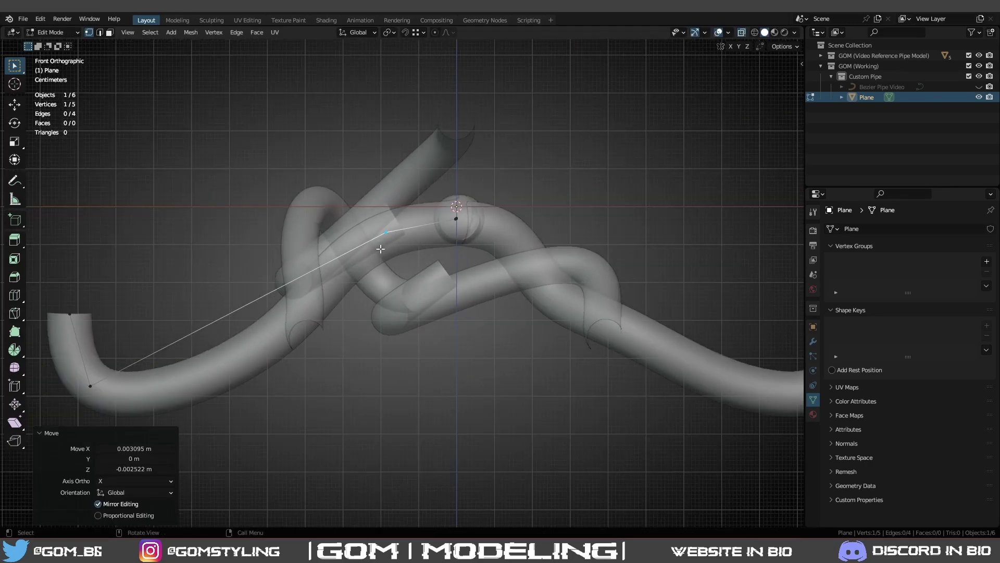
shift+middle_drag(346, 254, 415, 346)
Save the file and move the lower-left bend vertex about 0.025 m along Y in top view.
key(a)
key(KP_7)
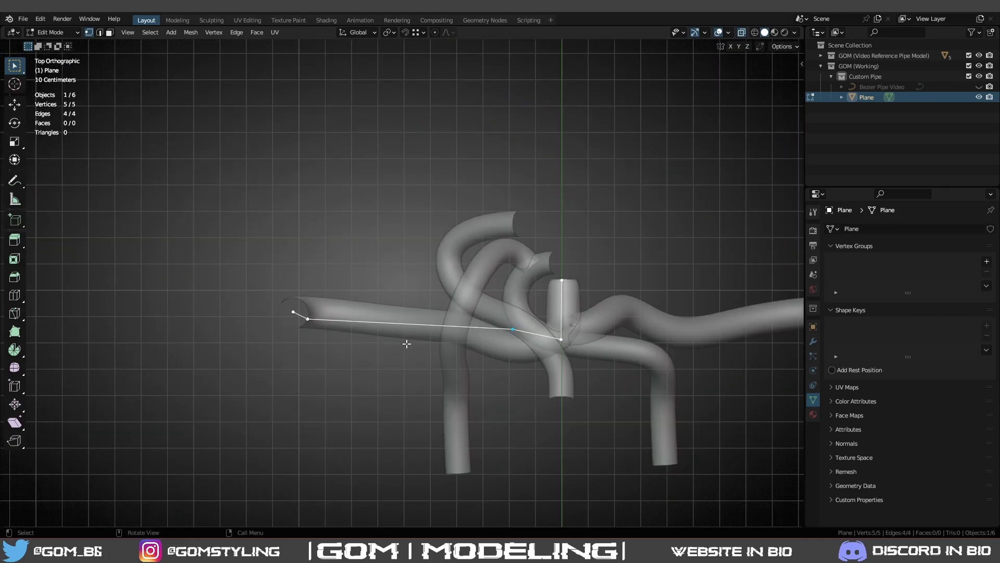
key(ctrl+s)
key(g)
click(529, 328)
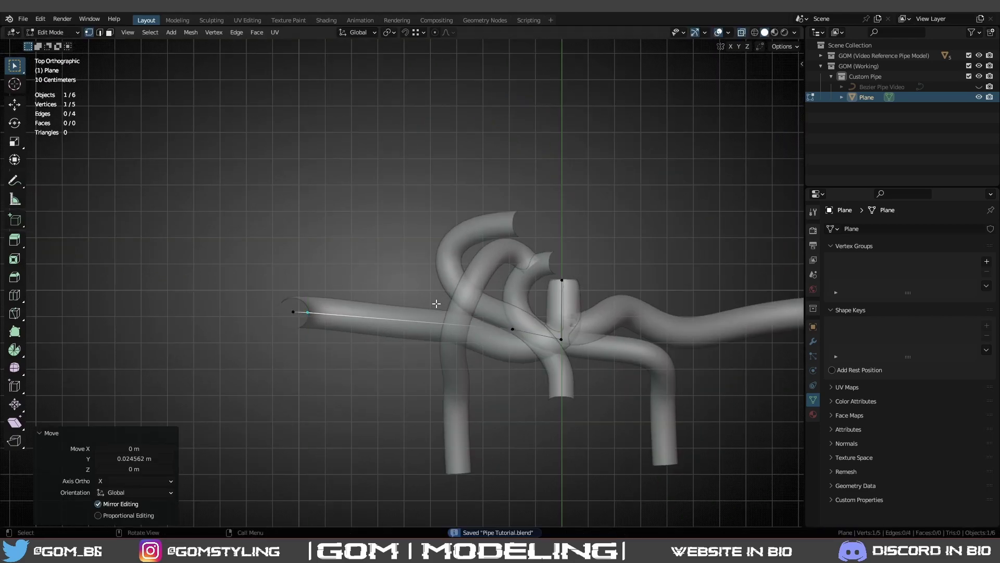
Move the upper-curve vertex along negative Y in top view to the middle of the left pipe.
key(g)
key(y)
click(514, 437)
key(a)
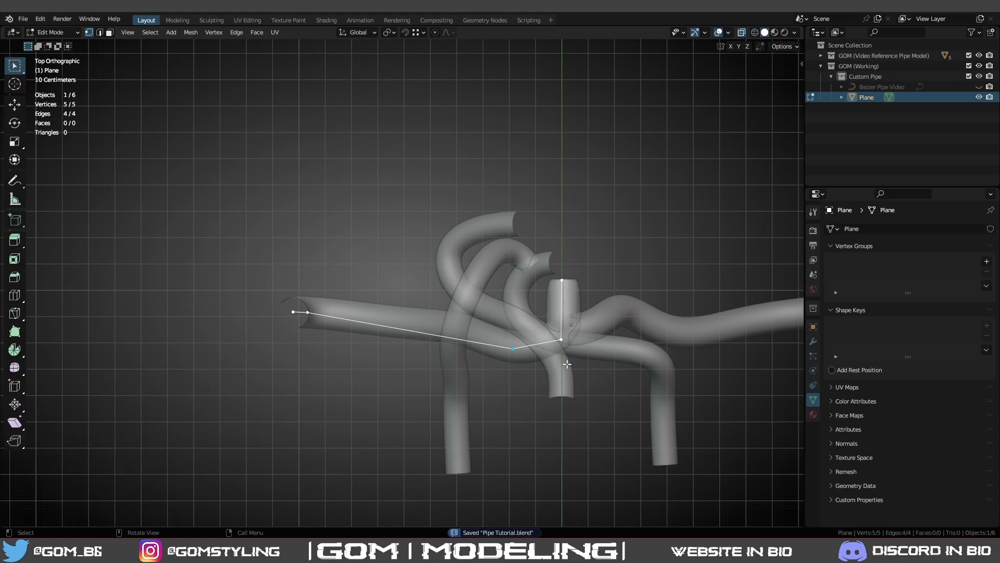
Fine-tune the central bend vertex along Y and save the file.
click(567, 365)
key(g)
key(y)
click(566, 360)
key(a)
scroll(565, 360, down, 1)
middle_drag(566, 360, 496, 252)
key(KP_1)
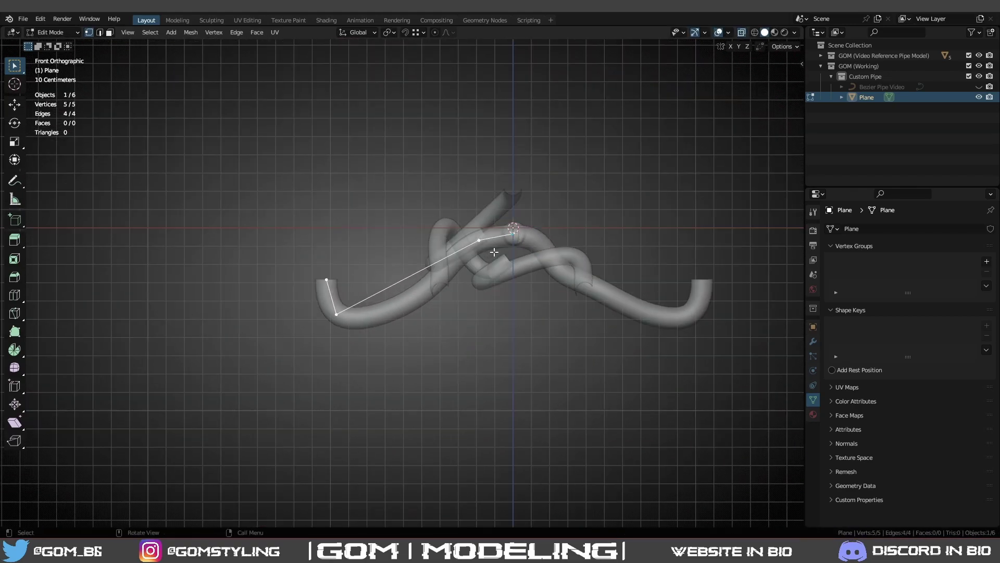
key(ctrl+s)
Cut the long diagonal edge in front view, lower the new vertex about 0.16 m, and nudge it about 0.017 m along X and 0.015 m up.
key(KP_5)
scroll(497, 252, up, 4)
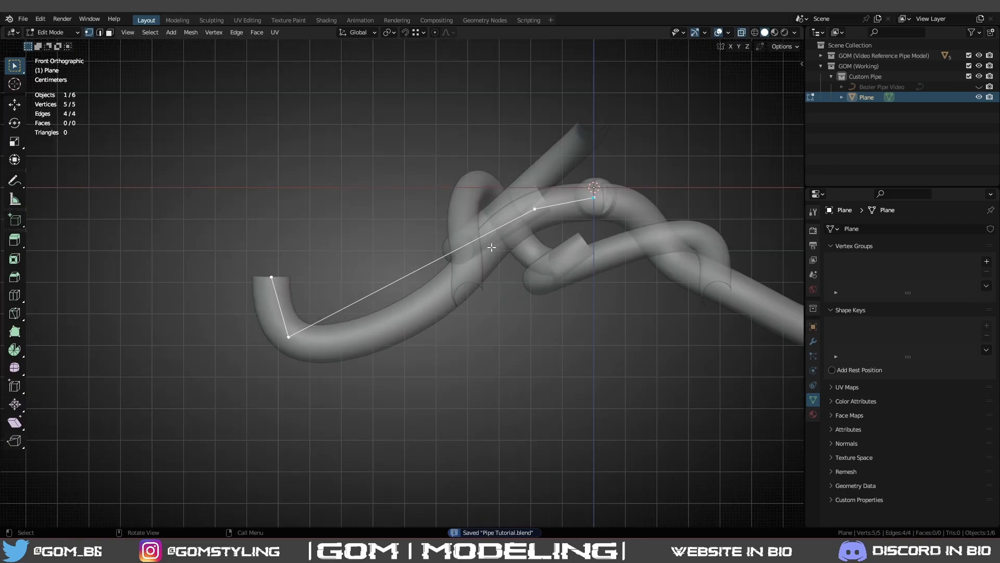
key(KP_5)
key(ctrl+r)
click(466, 233)
key(g)
key(z)
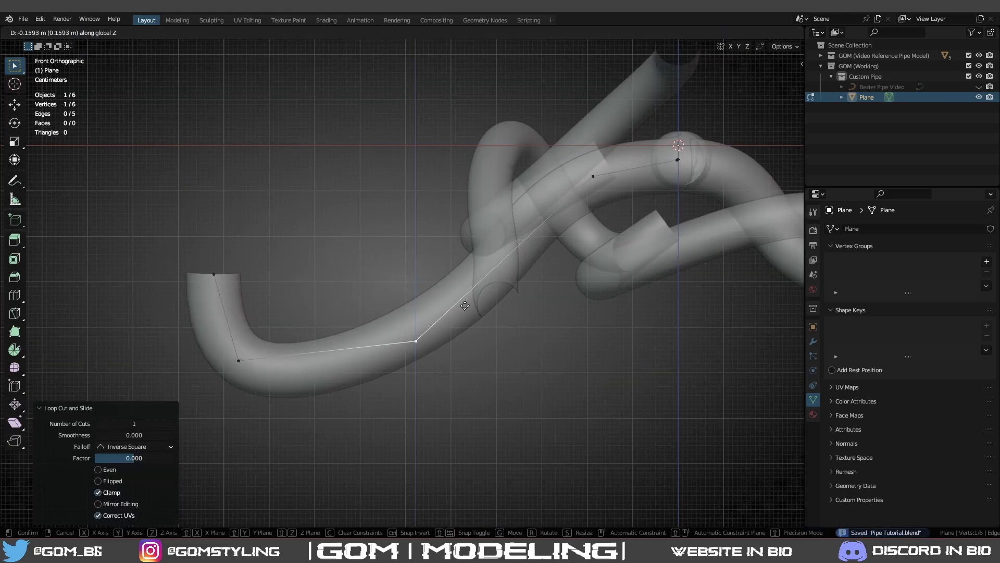
click(459, 197)
Align the new mid-pipe vertex along Y with the left pipe's centre line in top view.
key(KP_7)
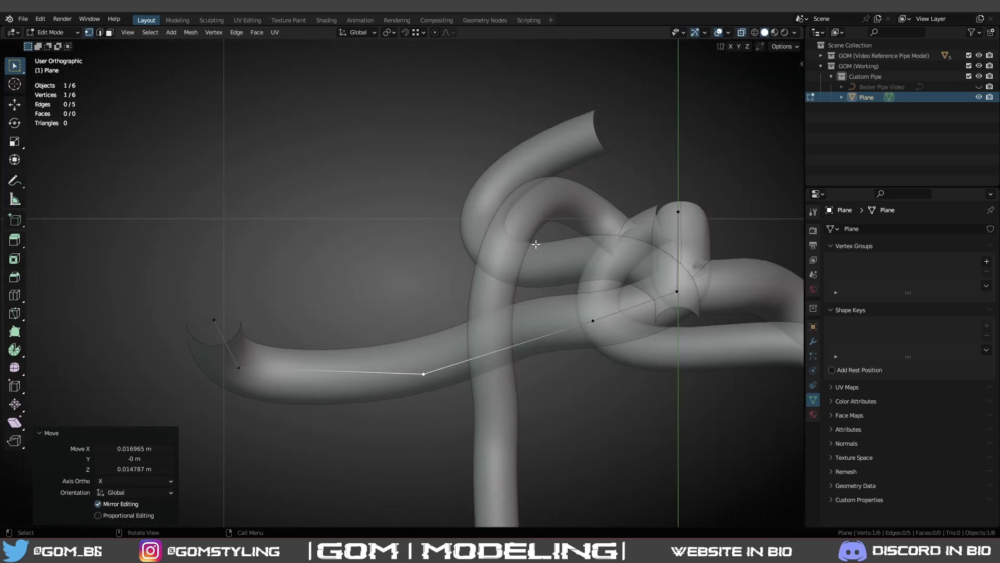
key(g)
key(y)
click(542, 348)
key(a)
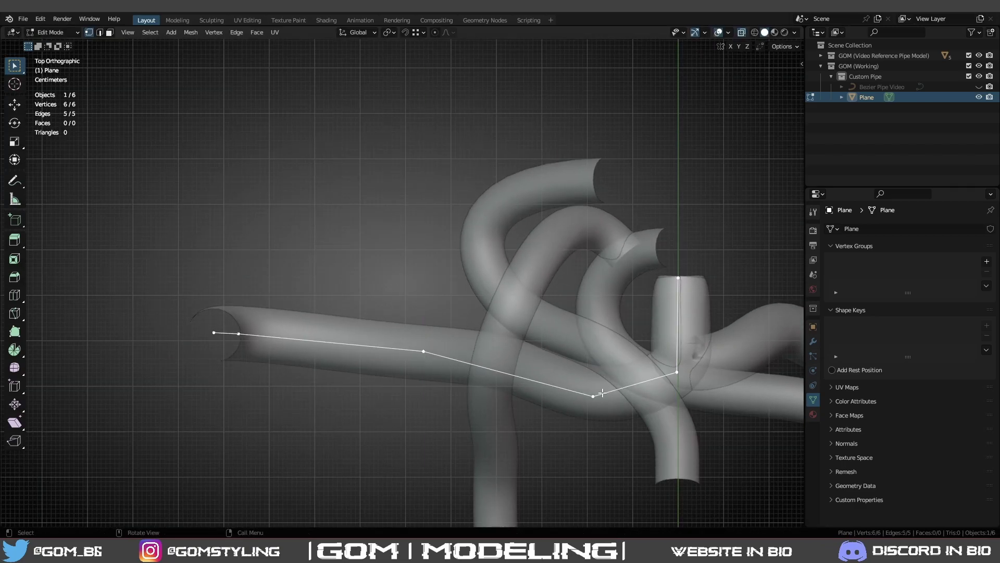
click(639, 387)
right_click(639, 386)
key(ctrl+z)
Add two cuts to the short edge before the central bend and move both new vertices outward onto the pipe's curve.
key(ctrl+r)
scroll(639, 386, up, 1)
click(640, 386)
right_click(639, 386)
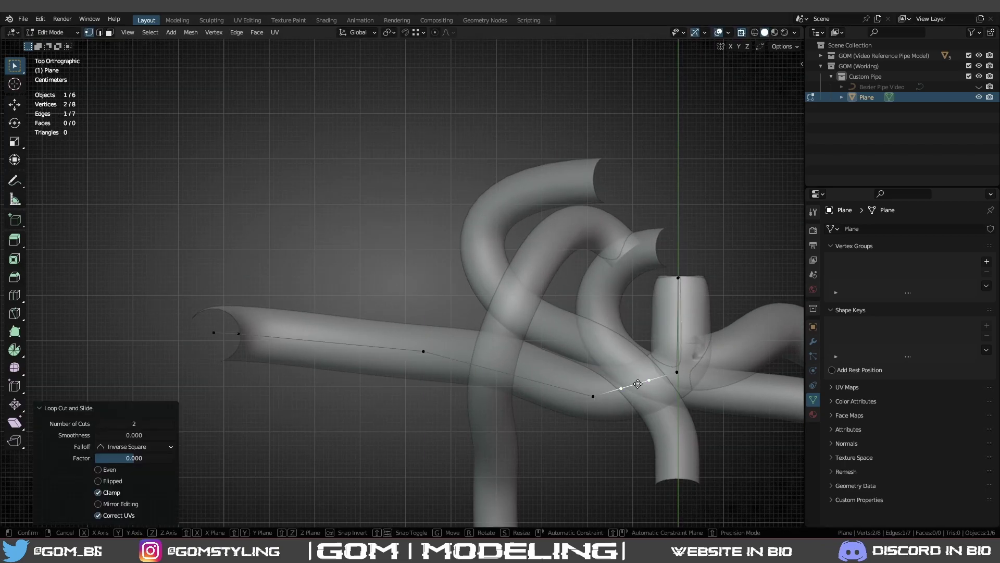
key(g)
click(674, 458)
key(a)
Add two cuts to the edge leading to the middle pipe's rear opening and shift the new vertices slightly along X.
key(ctrl+r)
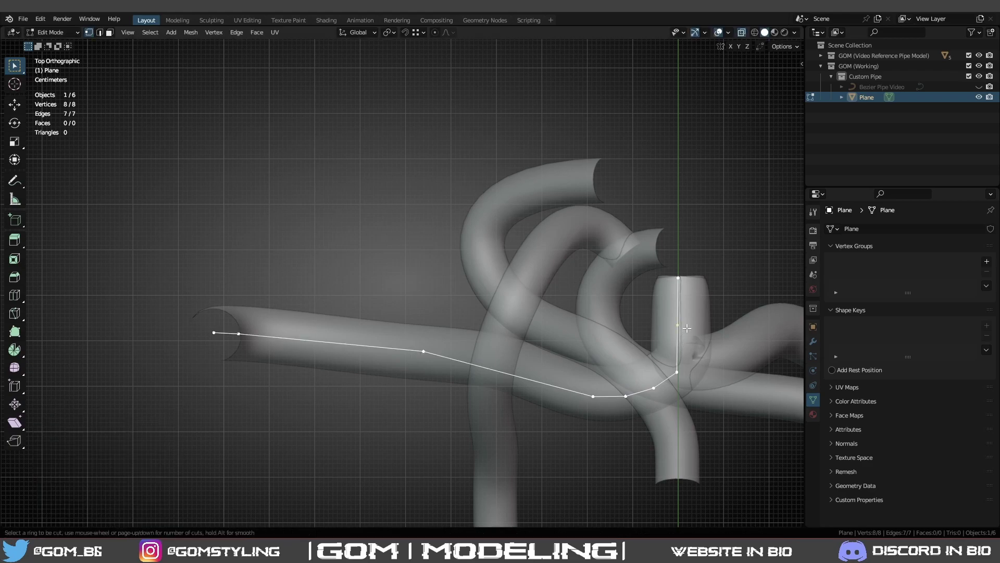
scroll(687, 328, up, 1)
click(687, 328)
right_click(686, 328)
key(g)
key(x)
click(699, 332)
Shift the central corner vertex slightly along negative X to round the bend.
key(a)
click(682, 380)
key(g)
key(x)
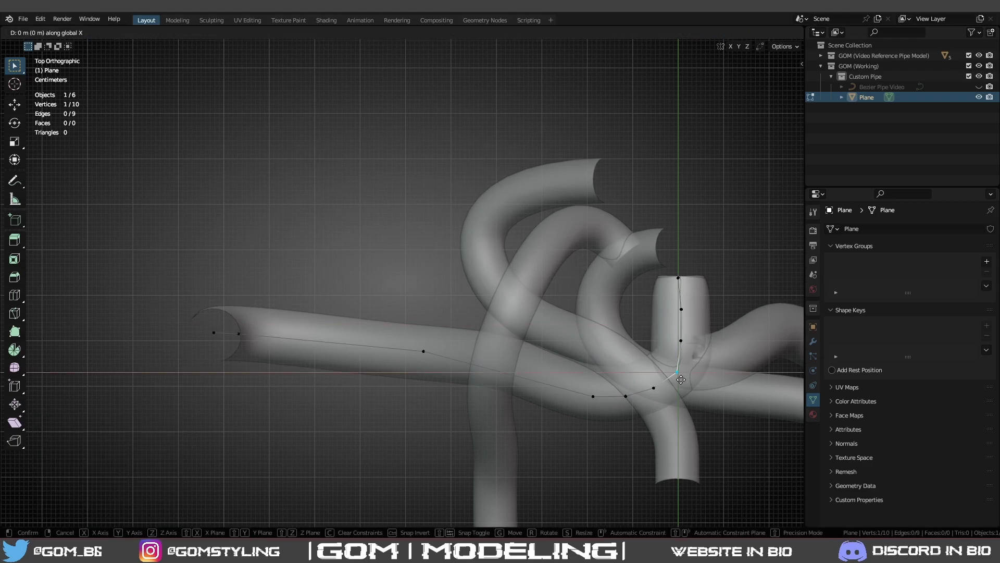
click(635, 360)
key(a)
Shift the two inserted vertices in the middle pipe one by one slightly along negative X to smooth the path.
click(673, 339)
key(g)
key(x)
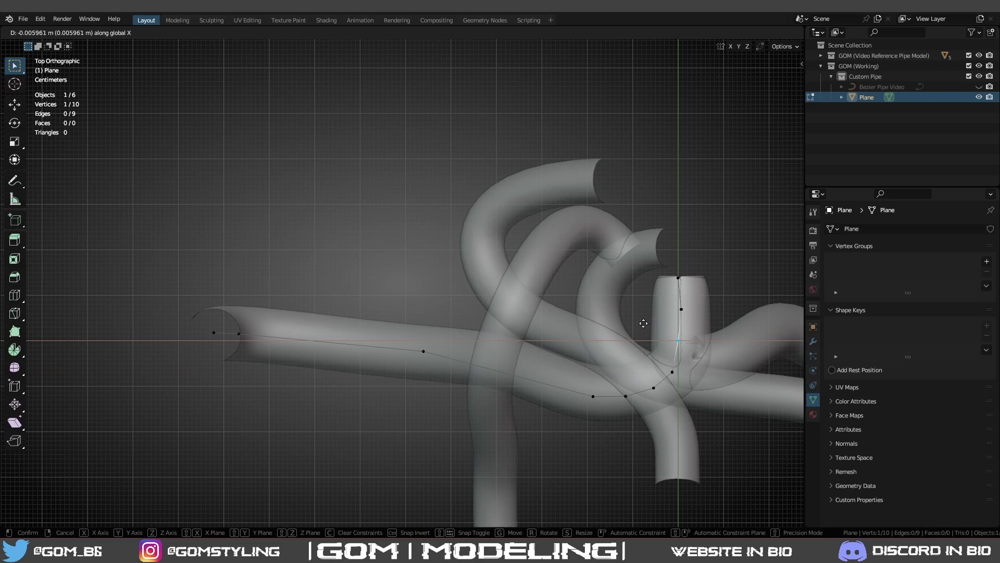
click(646, 324)
key(a)
click(679, 307)
key(g)
key(x)
click(667, 301)
key(a)
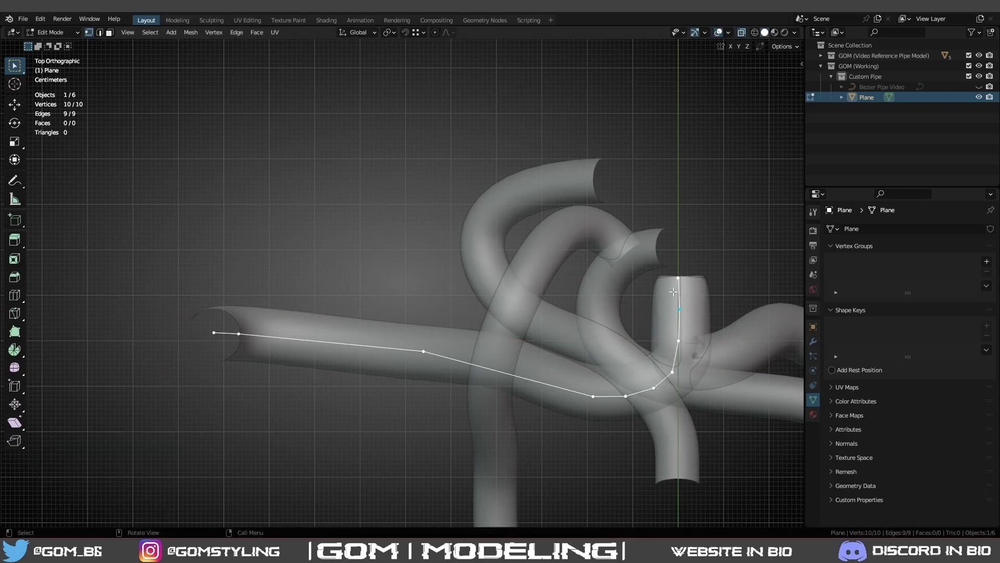
Slide the upper inserted vertex onto the middle pipe's end vertex and slide the next one along its edge towards the opening.
click(680, 317)
key(g)
key(g)
click(664, 221)
click(684, 342)
key(g)
key(g)
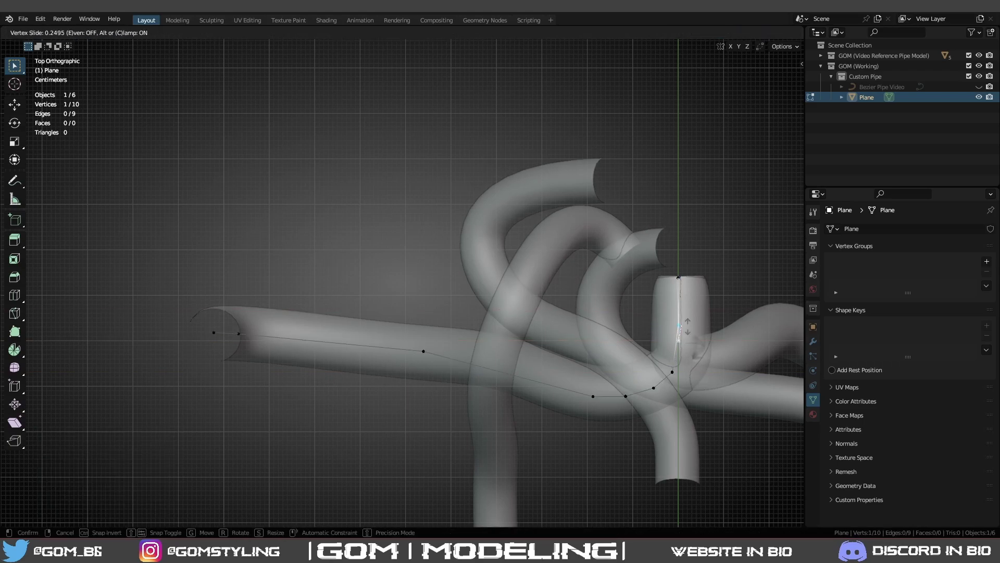
click(681, 325)
Slide the corner vertex towards the rear opening and its left neighbour towards the corner by a factor of about 0.255.
click(686, 361)
key(g)
key(g)
click(681, 349)
click(657, 387)
key(g)
key(g)
click(669, 376)
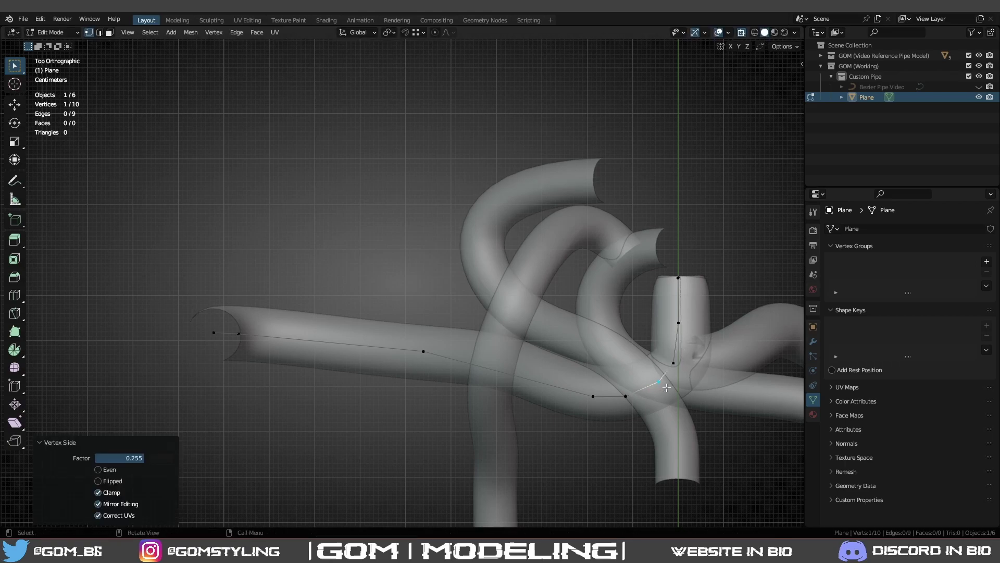
Merge all vertices of the path by distance to remove the overlapping one.
key(a)
key(alt+m)
click(733, 378)
Slide the next curve vertex towards the central bend by a factor of about 0.159 and repeat the merge by distance on the whole path.
click(625, 408)
key(g)
key(g)
click(631, 409)
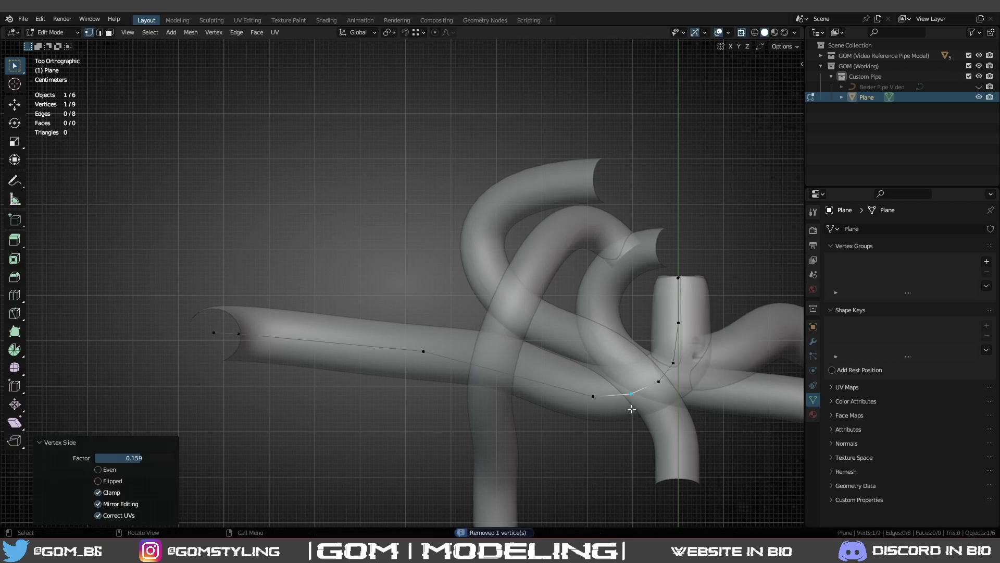
key(a)
key(shift+r)
click(594, 396)
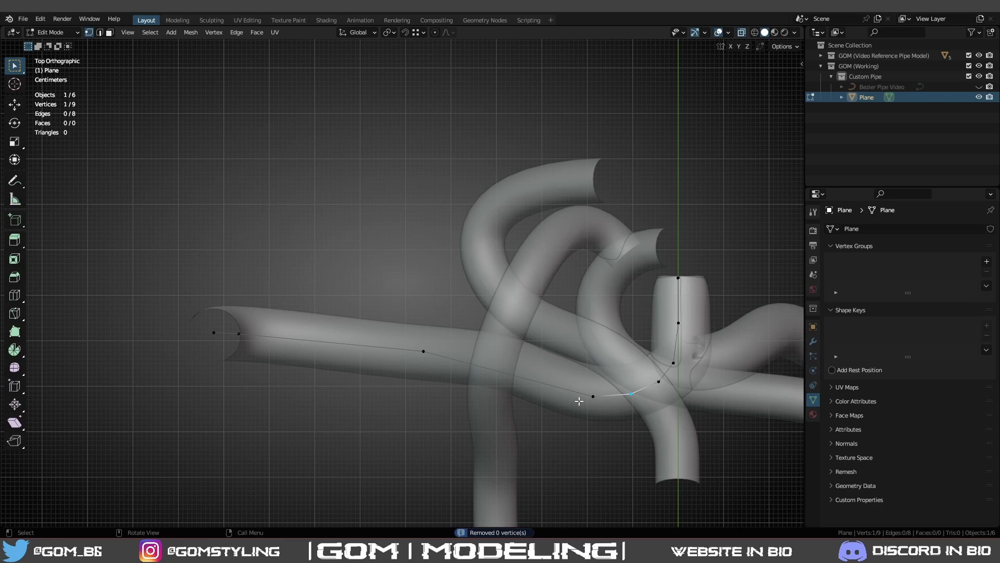
Slide the bend's outer vertex slightly along its edge towards the centre and merge the whole path by distance.
key(g)
key(g)
click(607, 399)
key(a)
scroll(607, 400, down, 3)
key(m)
click(608, 400)
In the left orthographic view, lower the first two vertices after the straight opening section along Z to follow the pipe's bend.
middle_drag(607, 400, 580, 256)
key(ctrl+KP_1)
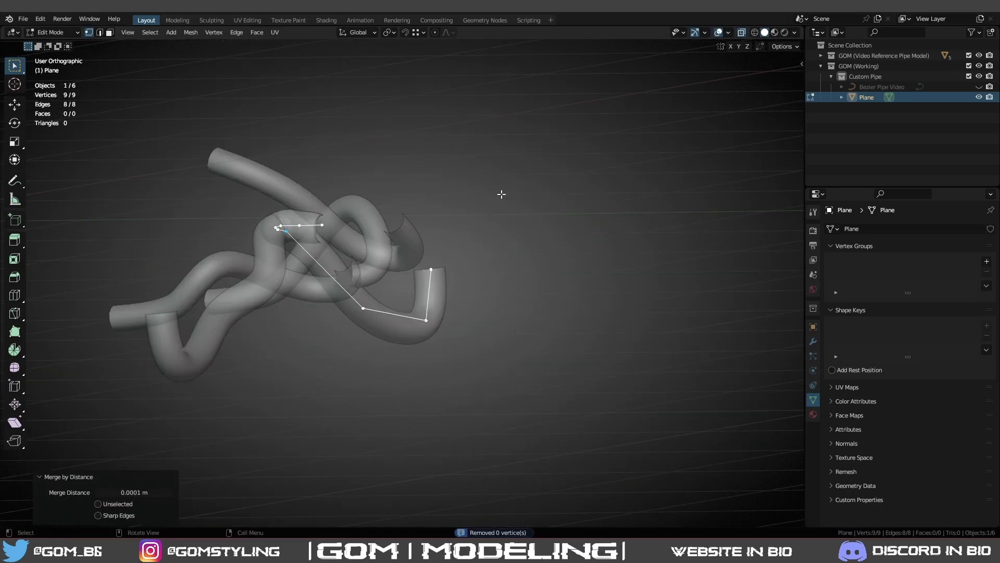
key(KP_7)
key(KP_1)
scroll(538, 107, up, 6)
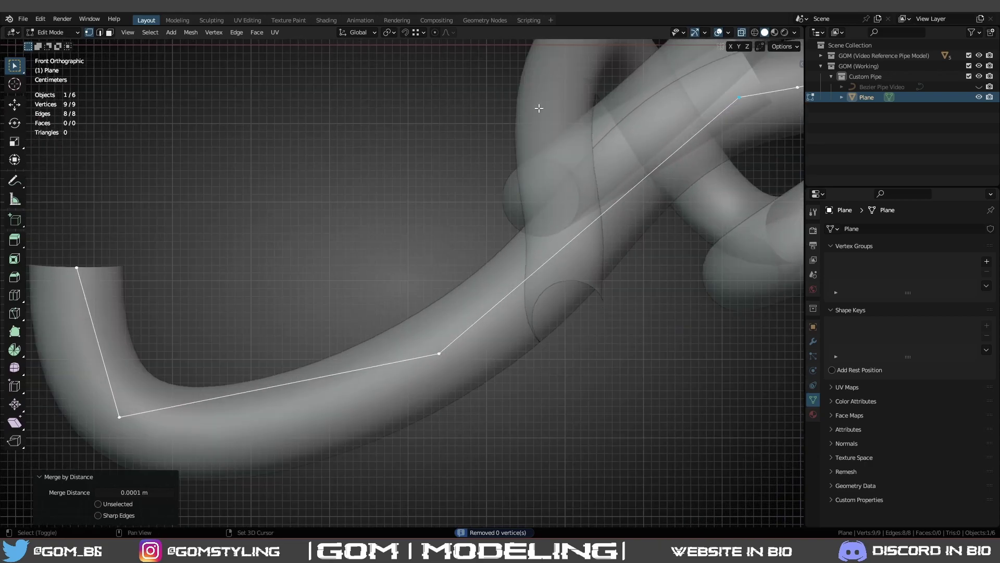
key(ctrl+KP_3)
shift+middle_drag(541, 106, 538, 240)
scroll(528, 262, up, 4)
scroll(566, 122, down, 2)
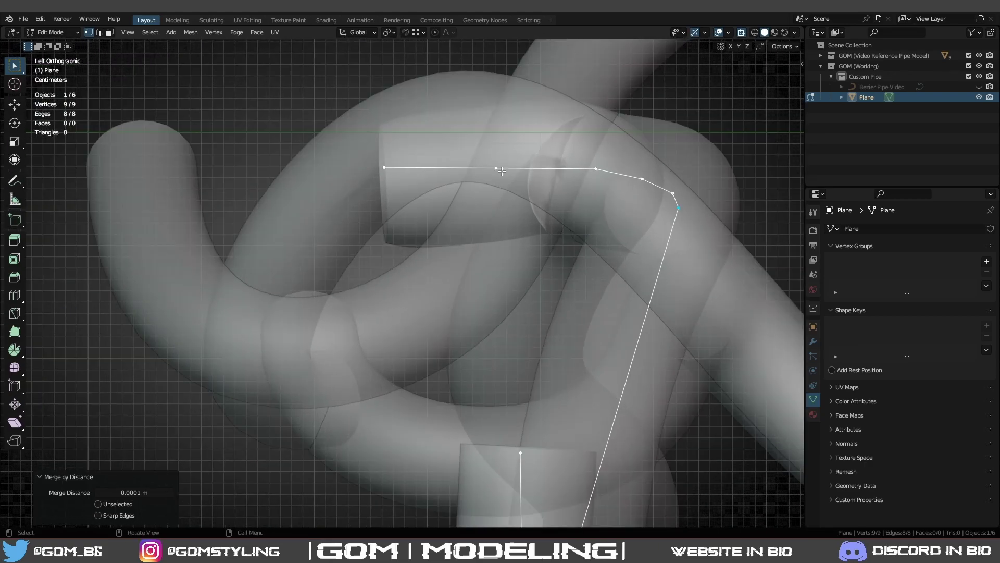
click(591, 170)
key(g)
key(z)
click(593, 174)
click(665, 175)
click(642, 168)
key(g)
key(z)
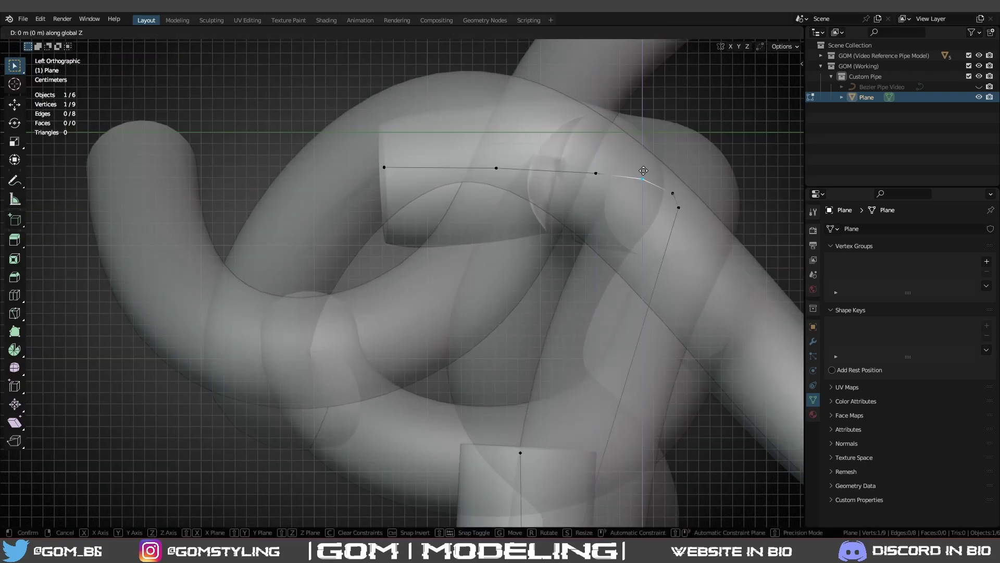
shift+click(646, 193)
Lower the remaining two vertices of the central bend along Z towards the pipe's centreline.
click(679, 187)
key(g)
key(z)
shift+click(684, 220)
click(682, 208)
key(g)
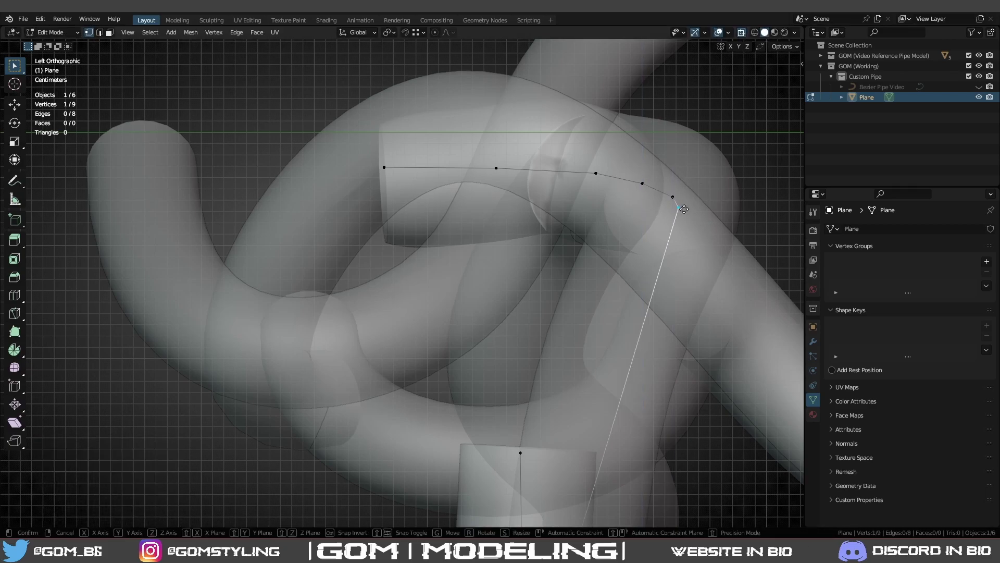
key(z)
shift+click(680, 227)
scroll(680, 227, down, 5)
In the front view, raise the two bend vertices just left of the middle pipe's end vertex along Z.
key(KP_1)
key(a)
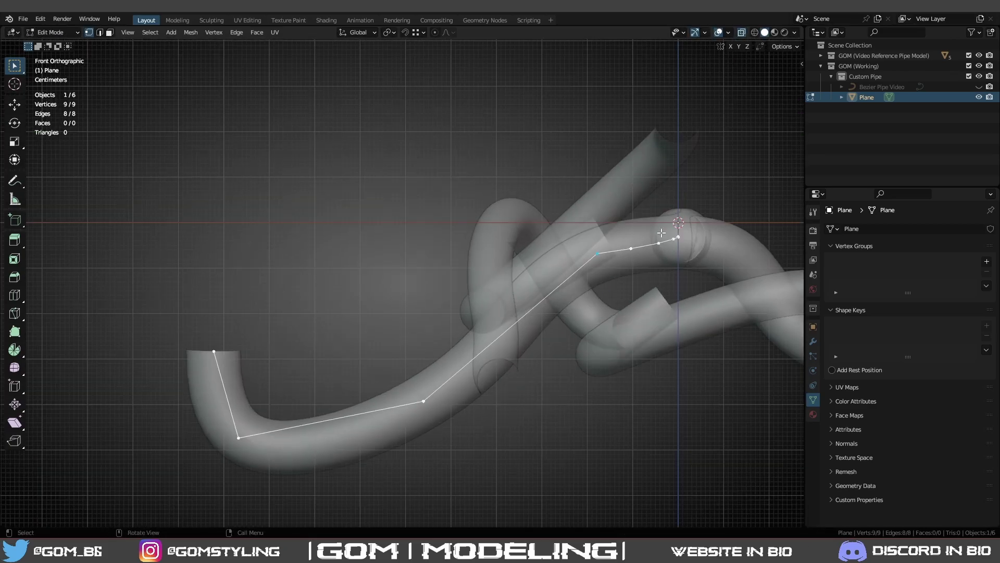
shift+middle_drag(730, 234, 442, 264)
scroll(443, 263, up, 6)
key(alt+z)
key(alt+z)
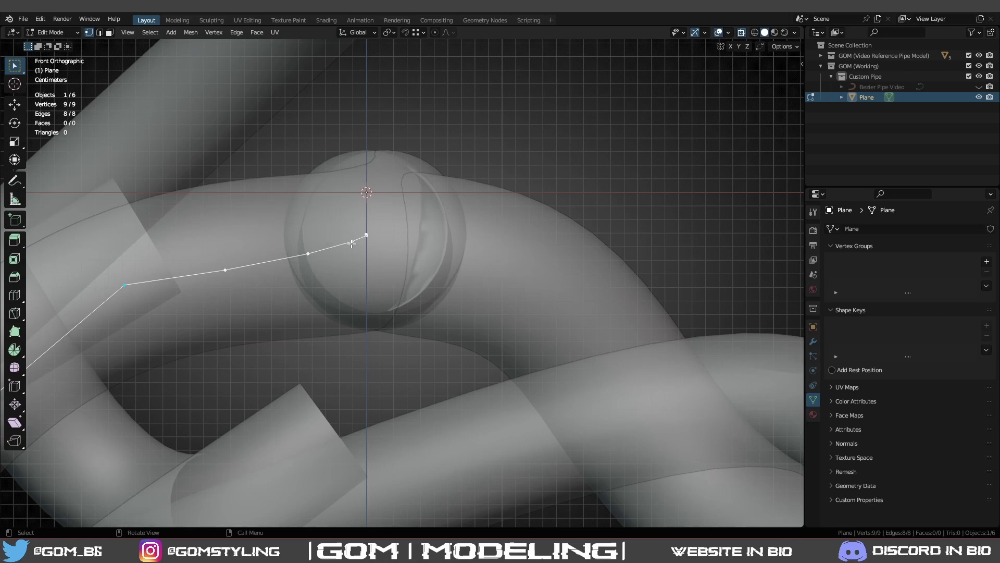
click(352, 243)
key(g)
key(z)
click(328, 206)
click(307, 252)
key(g)
key(z)
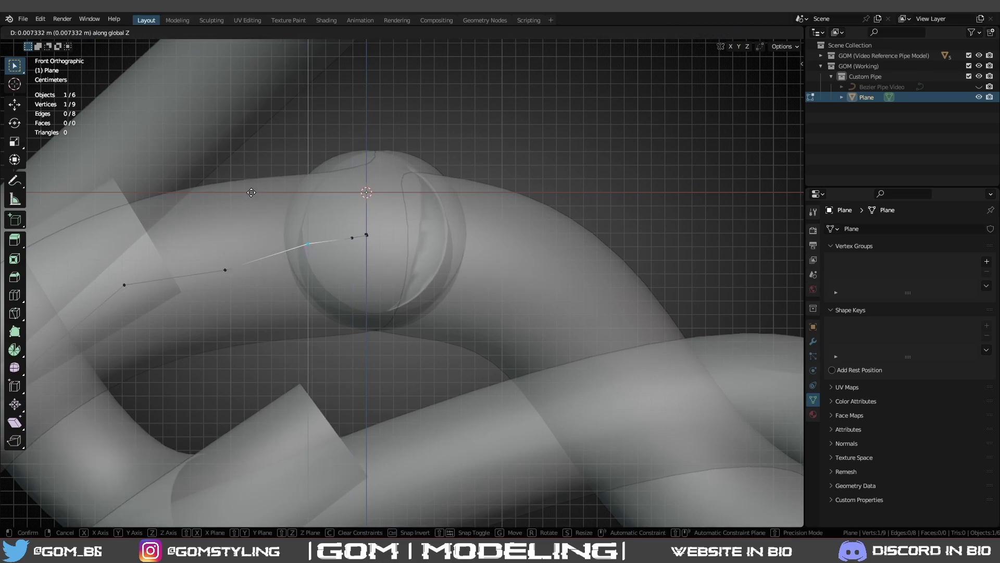
click(250, 216)
Raise the next bend vertex about 0.007 m along Z and adjust the bend's outermost vertex along Z.
click(225, 270)
key(g)
key(z)
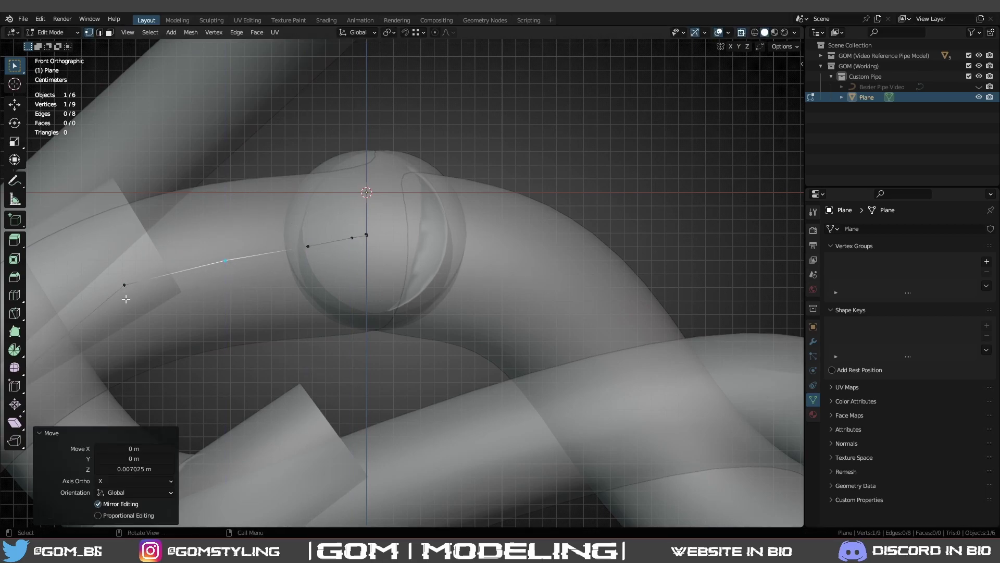
key(a)
scroll(286, 269, down, 3)
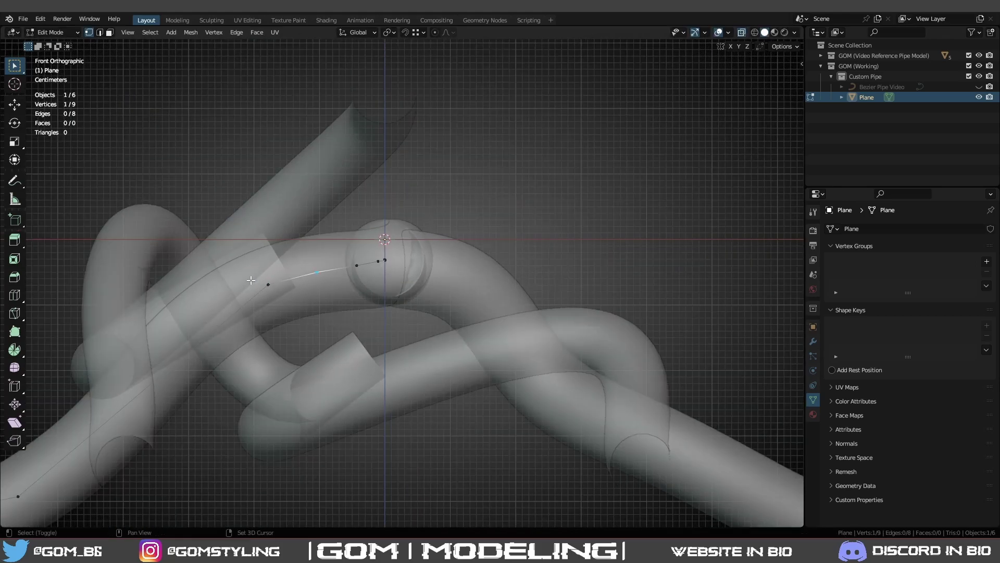
shift+click(266, 284)
key(g)
key(z)
click(260, 296)
shift+middle_drag(283, 292, 501, 244)
key(a)
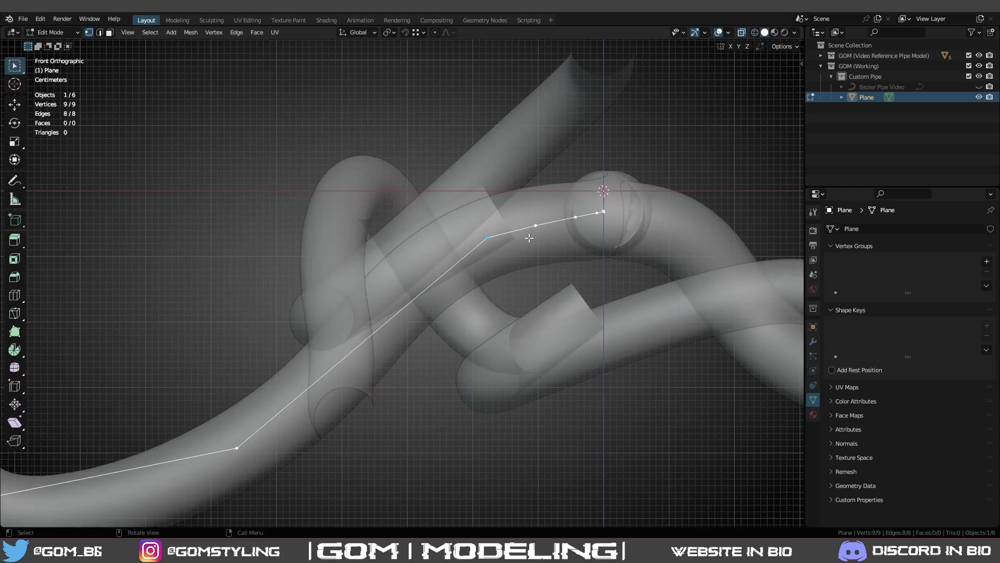
Fine-tune the vertex just right of the bend's outermost one along Z and merge the whole path by distance.
click(532, 232)
key(g)
key(z)
click(532, 232)
key(a)
scroll(433, 273, down, 1)
key(m)
key(b)
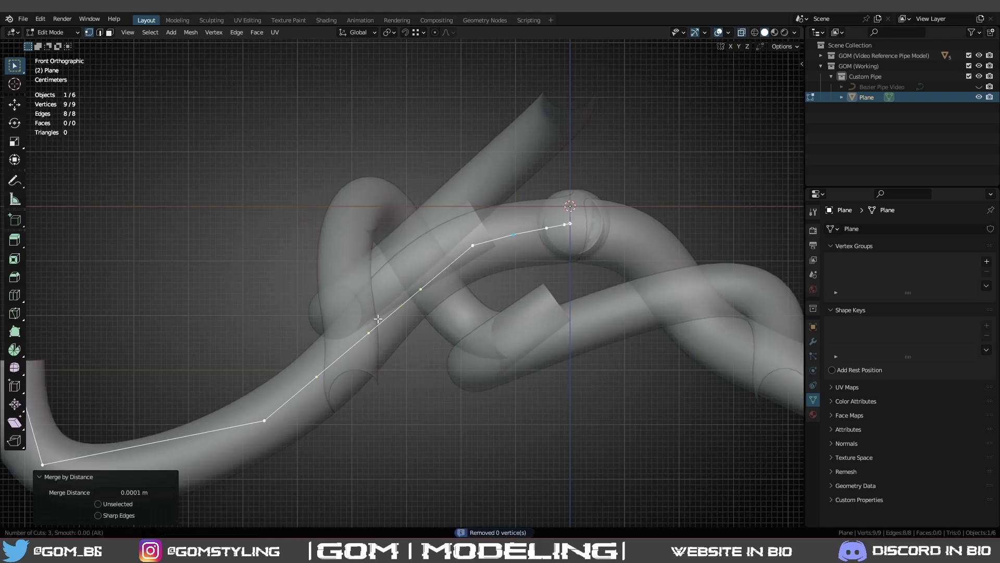
Insert two vertices on the long sloping edge with a loop cut and move them and the vertex below onto the pipe's centreline.
click(378, 319)
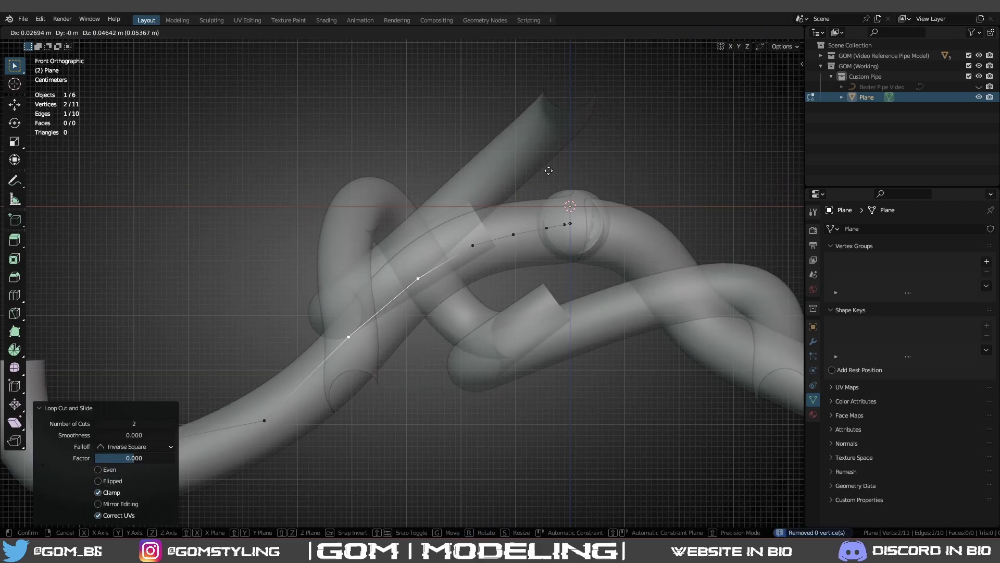
click(550, 114)
shift+click(424, 263)
key(g)
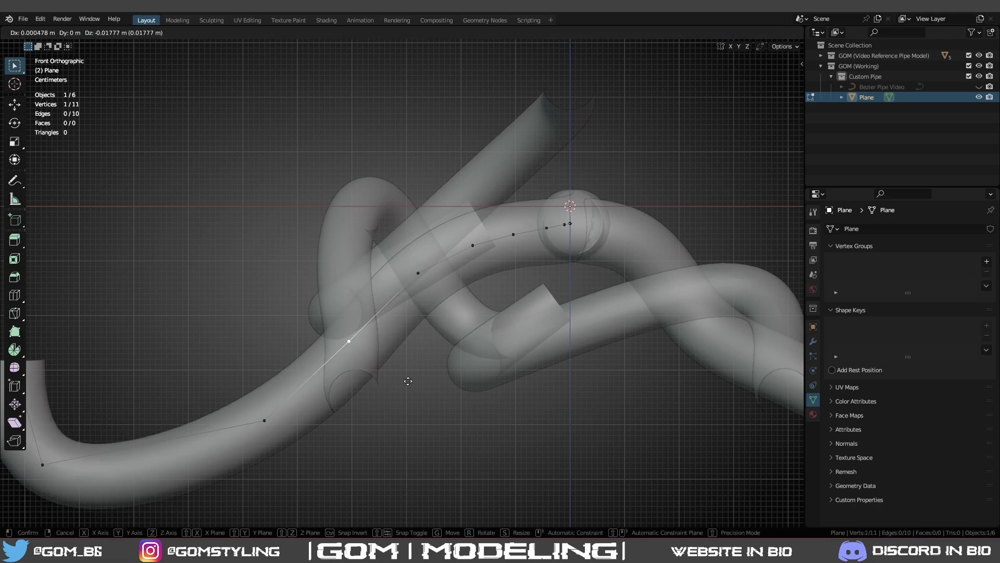
click(417, 424)
click(278, 430)
key(g)
click(280, 428)
Add two loop cuts to the lower edge of the left pipe and move the new vertices down onto its centreline.
shift+middle_drag(309, 400, 535, 316)
key(ctrl+r)
scroll(386, 348, up, 1)
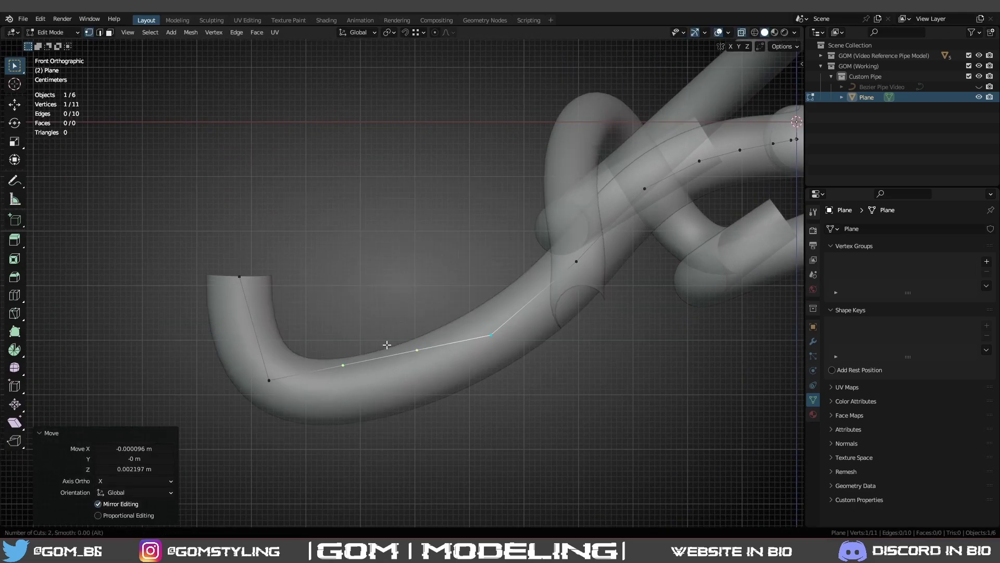
click(387, 348)
right_click(353, 54)
key(a)
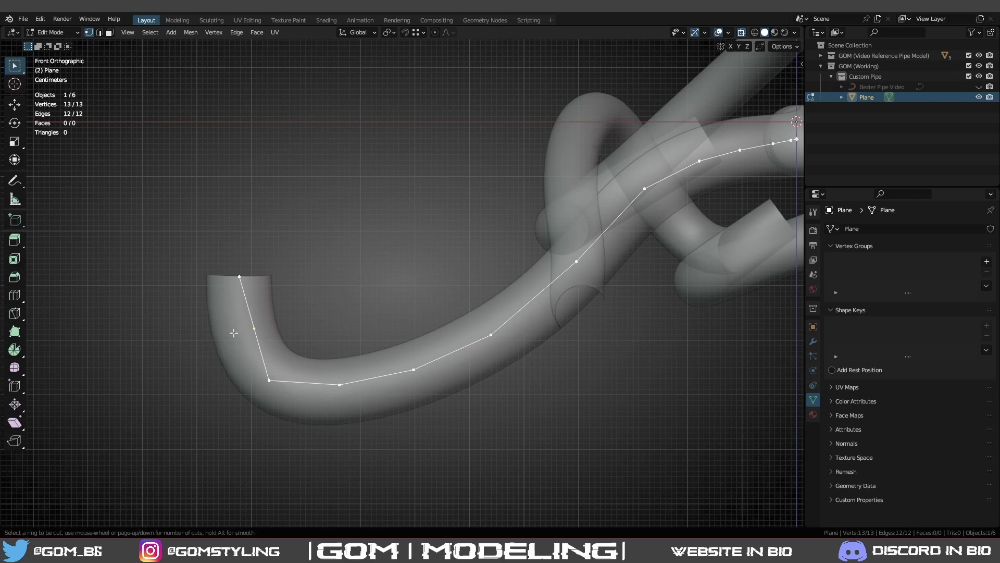
Add one vertex midway on the left end edge, move it onto the pipe's centreline and merge the whole path by distance.
click(233, 332)
right_click(233, 332)
key(g)
click(240, 331)
key(a)
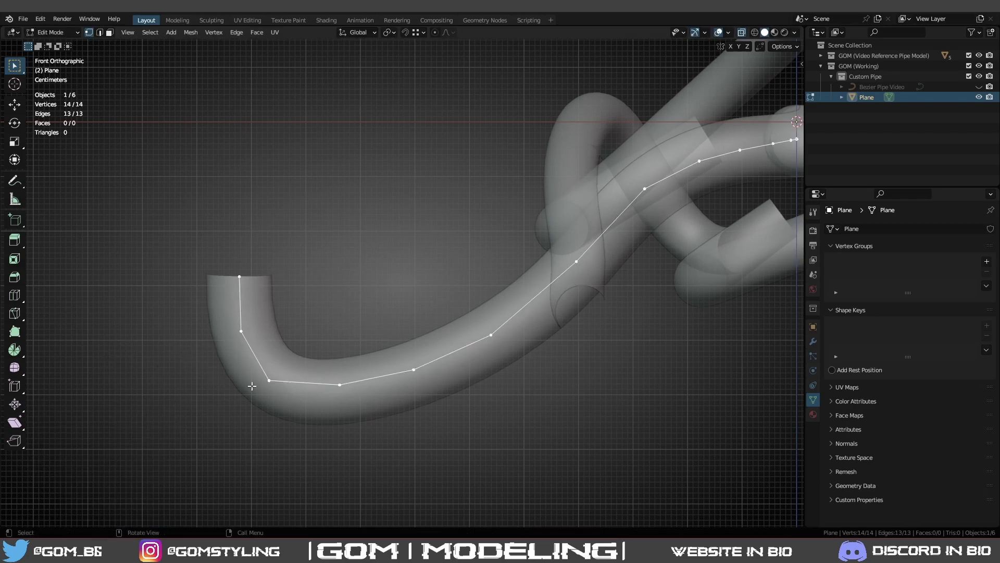
scroll(420, 351, down, 6)
key(m)
click(420, 351)
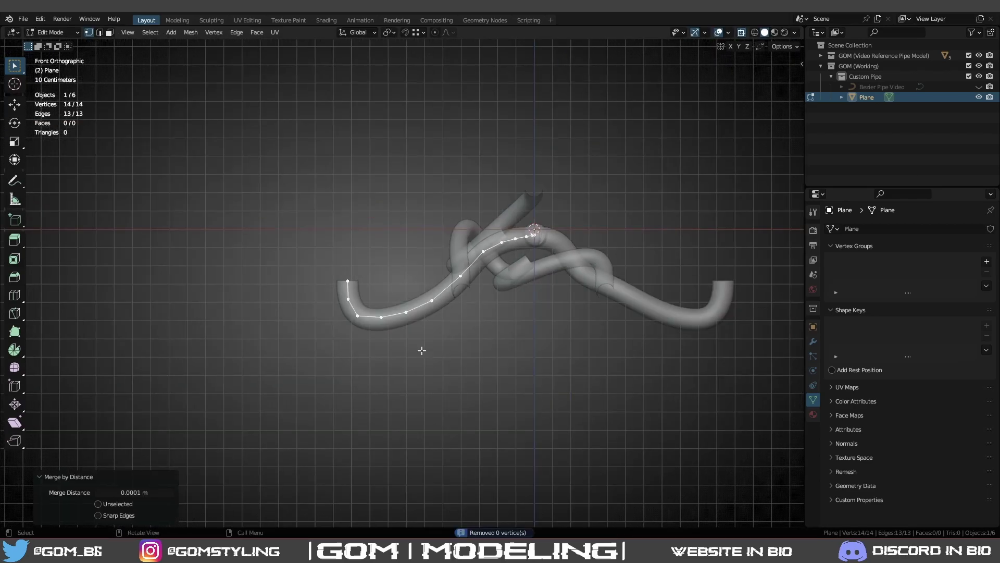
Adjust the upper vertex on the sloping section to smooth the path at the pipe crossing, and save the file.
scroll(422, 351, up, 1)
click(502, 242)
key(g)
click(516, 251)
key(a)
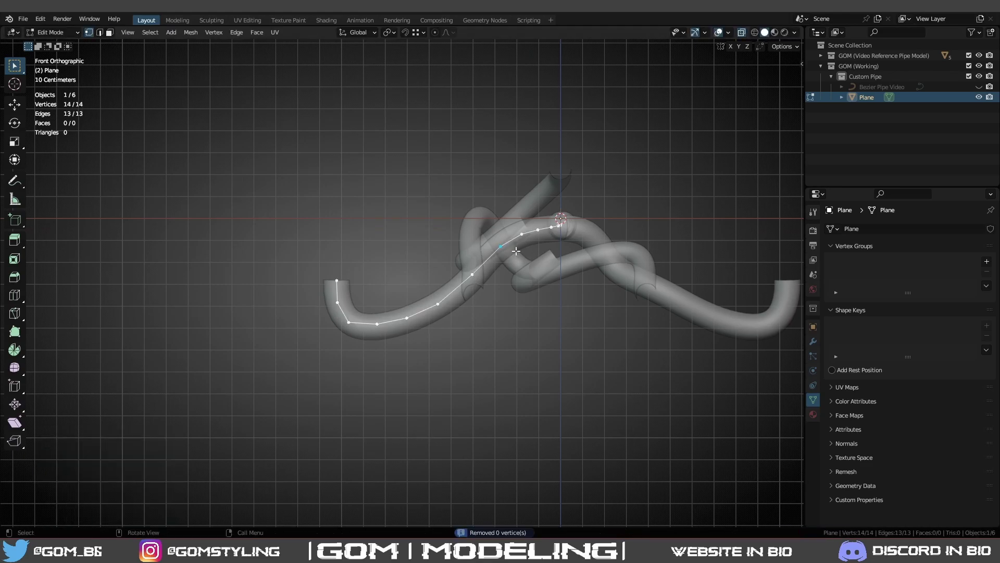
key(KP_7)
key(ctrl+s)
In the left orthographic view, centre the vertex below the left pipe's opening by shifting it along Y.
scroll(309, 364, up, 6)
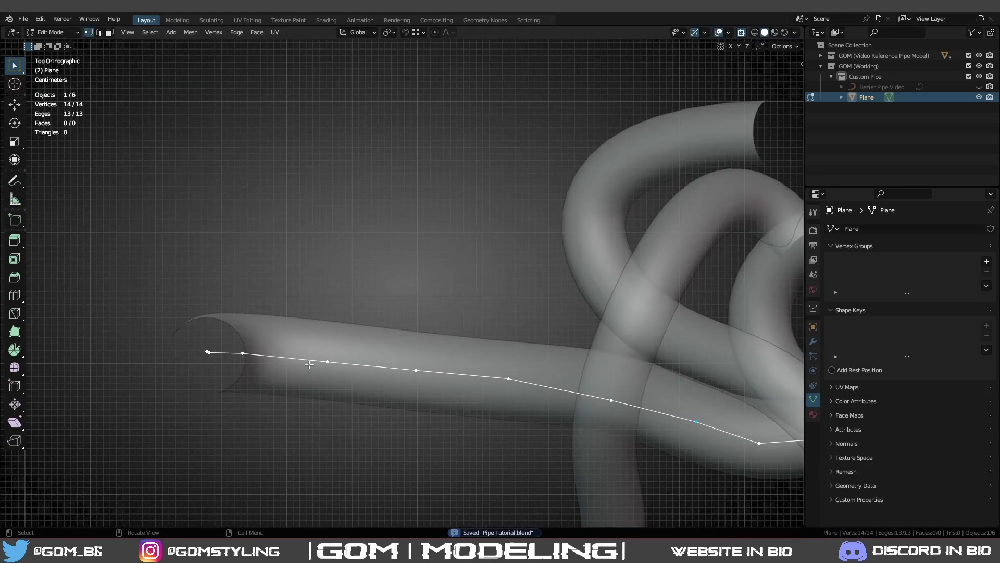
click(212, 357)
middle_drag(212, 358, 257, 283)
key(ctrl+KP_3)
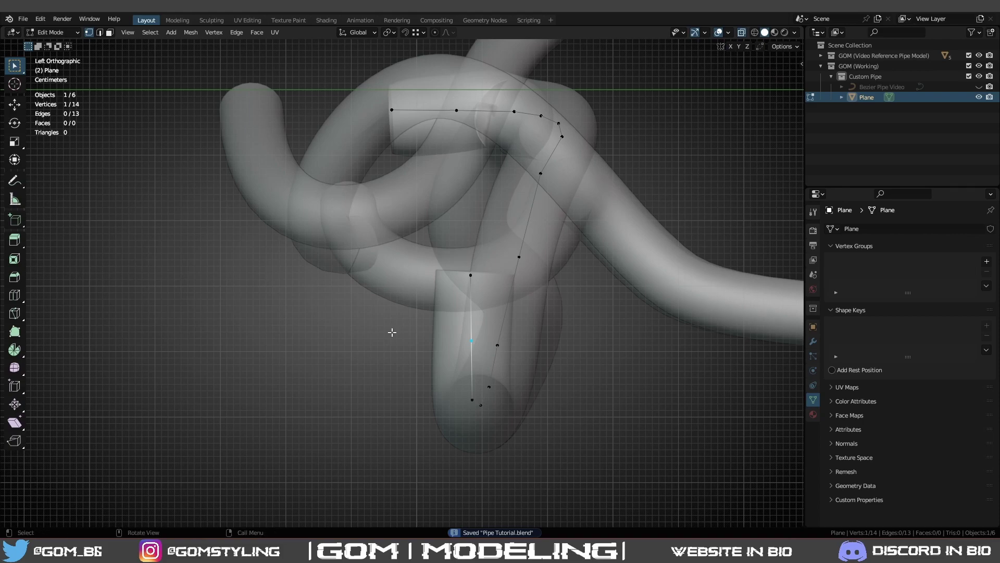
key(alt+z)
key(g)
key(y)
click(572, 380)
key(alt+z)
key(g)
key(y)
click(560, 367)
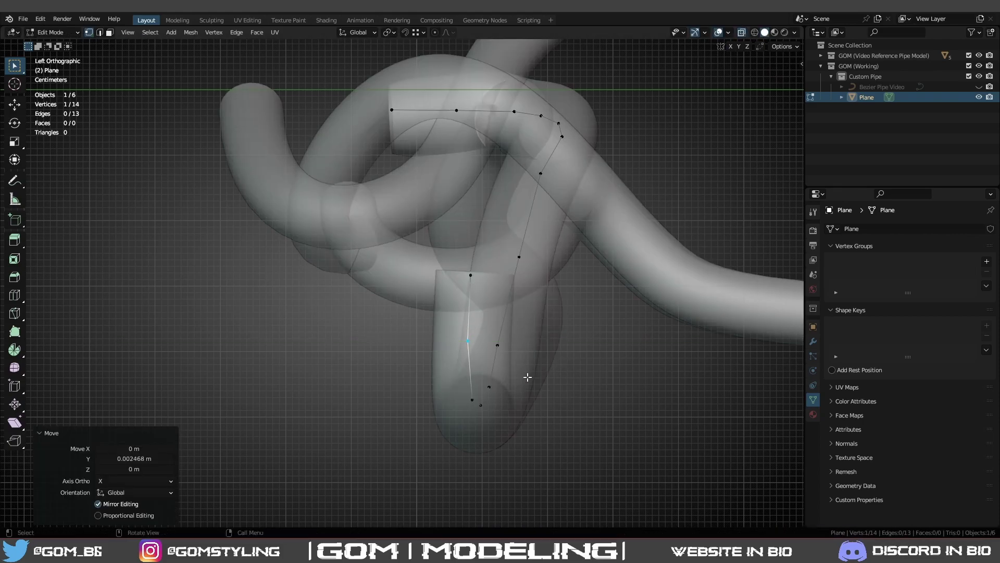
In the top view, shift the left pipe's corner vertex along Y and move its right neighbour about 0.0046 m along Y.
key(KP_7)
key(g)
key(y)
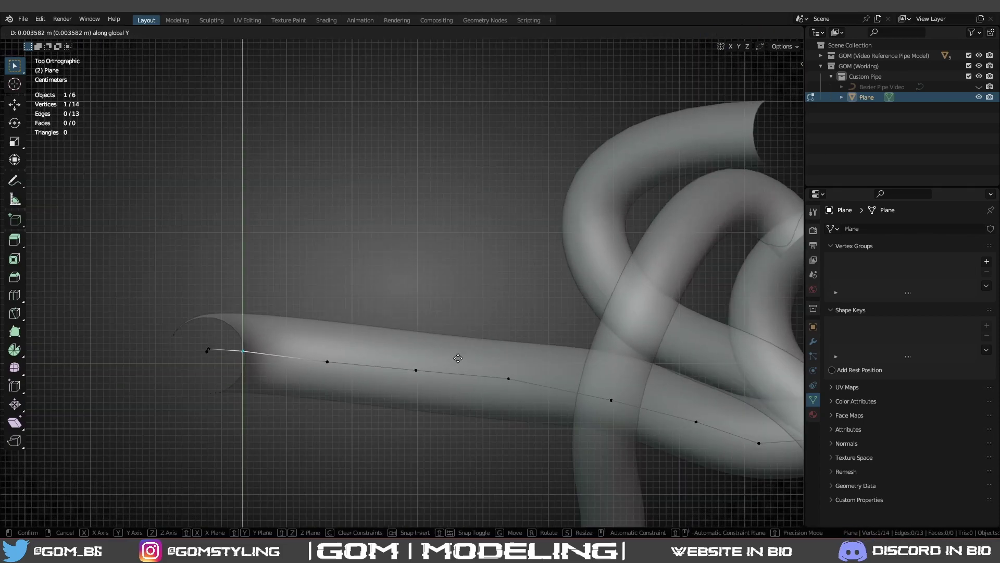
click(457, 358)
click(327, 362)
key(g)
key(y)
click(423, 354)
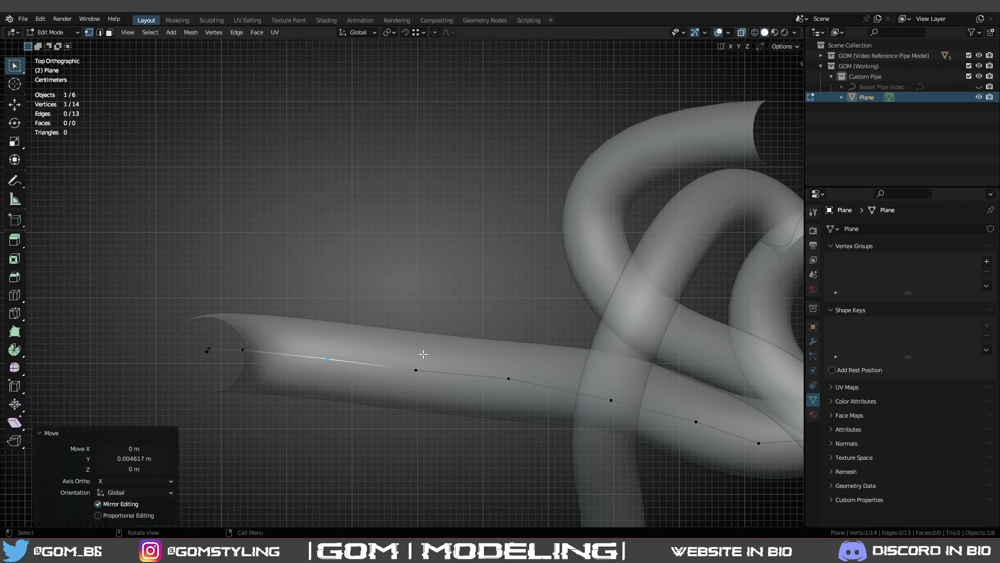
Adjust the next vertex along the left pipe on Y and shift the one after it about -0.0045 m along Y.
click(421, 355)
key(g)
key(y)
click(424, 346)
click(523, 376)
key(g)
key(y)
click(541, 388)
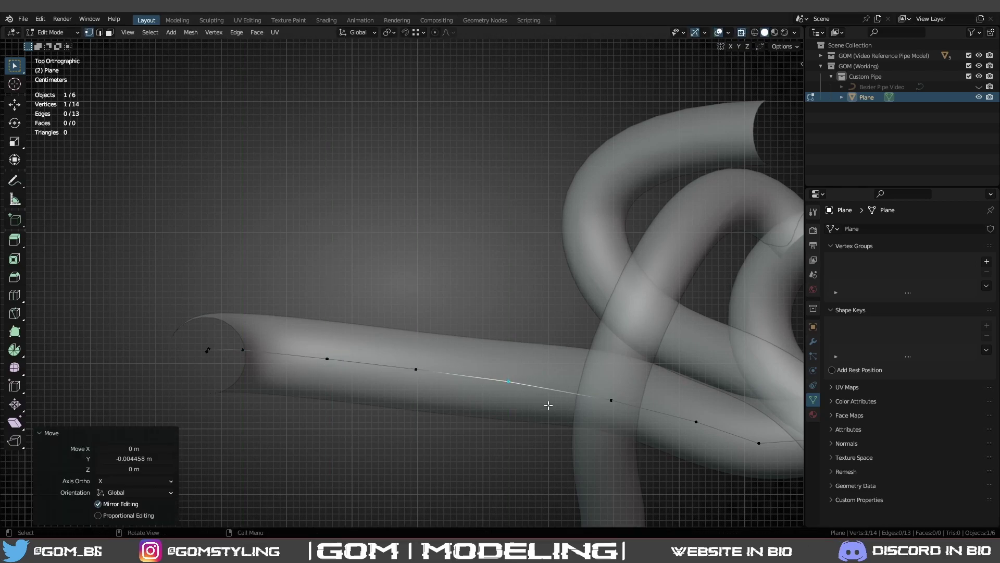
Shift the vertex at the pipe crossing along Y to the centreline and move its left neighbour about 0.006 m along Y.
click(590, 399)
key(g)
key(y)
click(593, 384)
shift+middle_drag(621, 382, 377, 328)
key(g)
key(y)
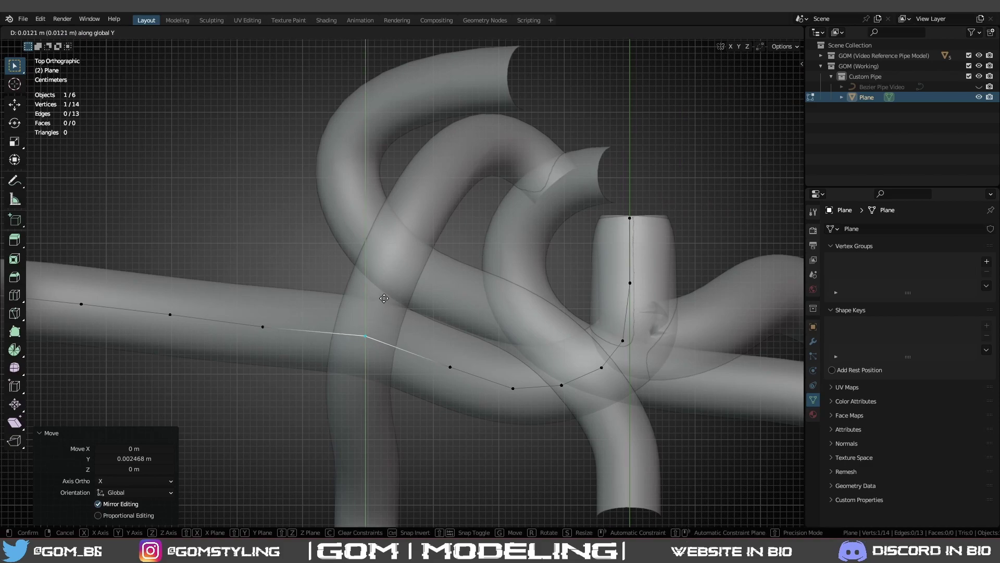
click(384, 298)
click(263, 327)
key(g)
key(y)
click(268, 307)
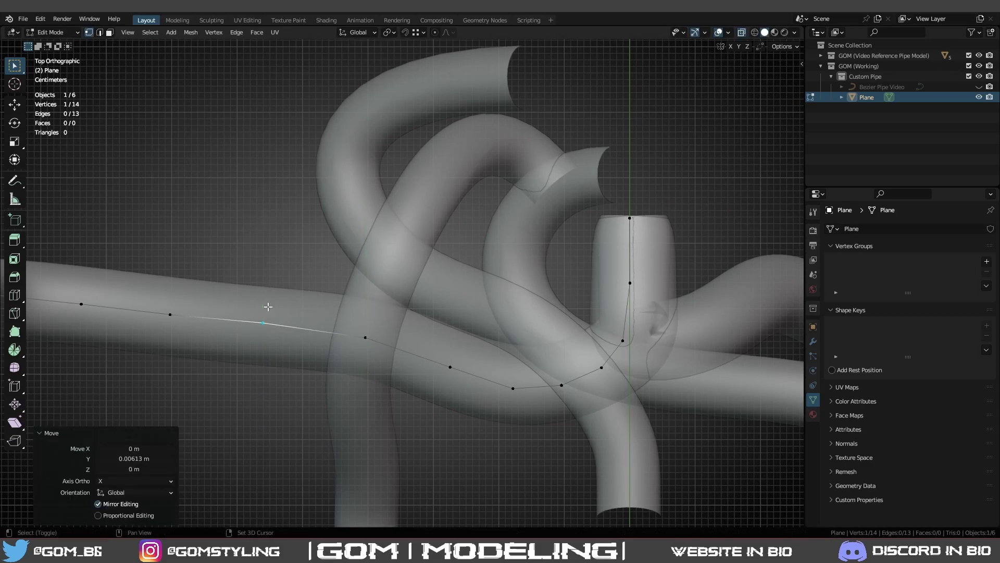
Nudge the next two vertices towards the left opening along Y, moving the farther one about 0.0013 m.
click(171, 314)
key(g)
key(y)
click(174, 296)
click(81, 303)
key(g)
key(y)
click(78, 291)
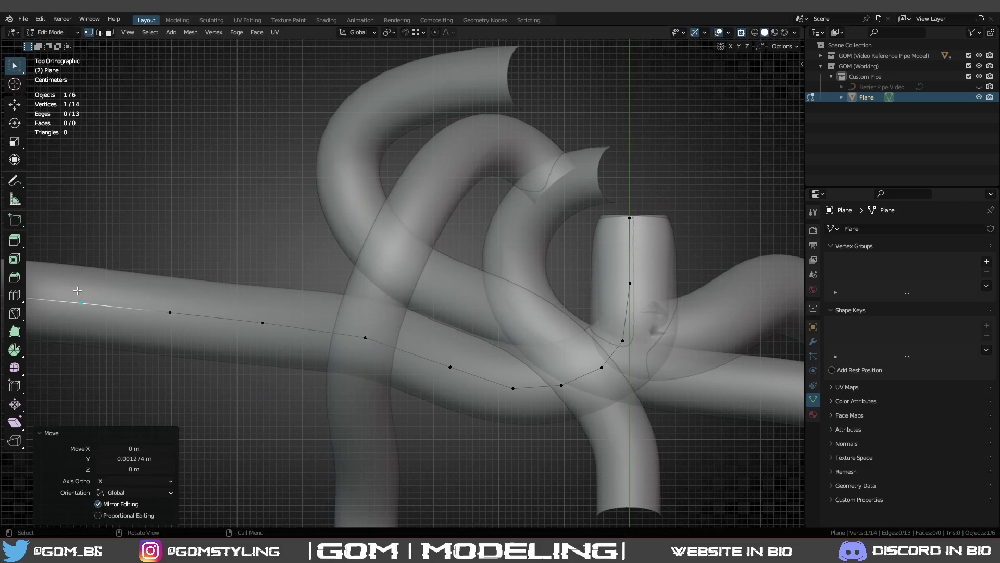
Try to shift the two vertices midway along the left pipe slightly along Y.
key(a)
scroll(284, 334, down, 4)
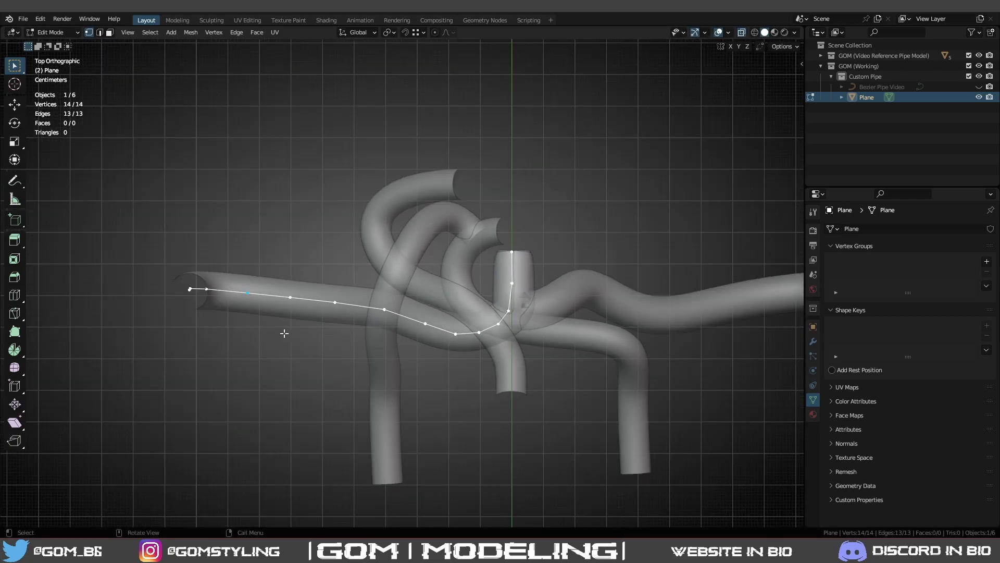
key(g)
key(y)
click(310, 323)
click(290, 297)
key(g)
key(y)
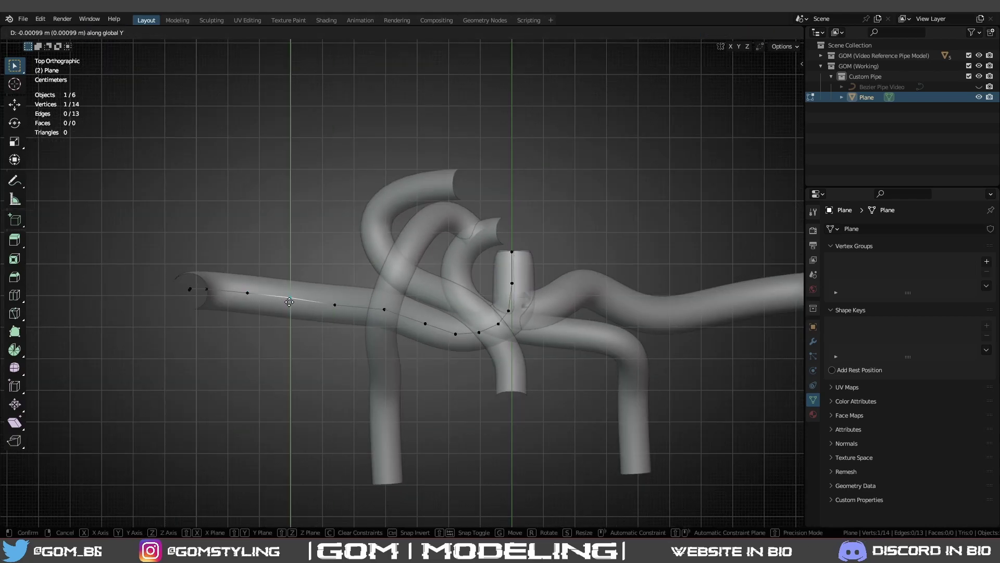
click(240, 288)
key(a)
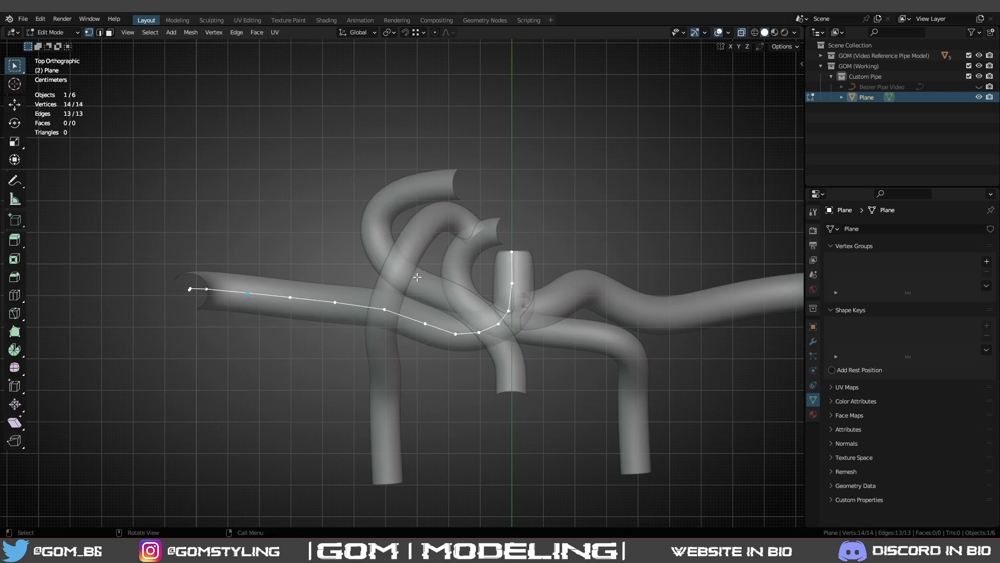
Move the vertex just right of the pipe crossing about 0.008 m along Y towards the pipe's centreline.
scroll(417, 276, up, 4)
click(426, 324)
key(g)
key(y)
click(465, 355)
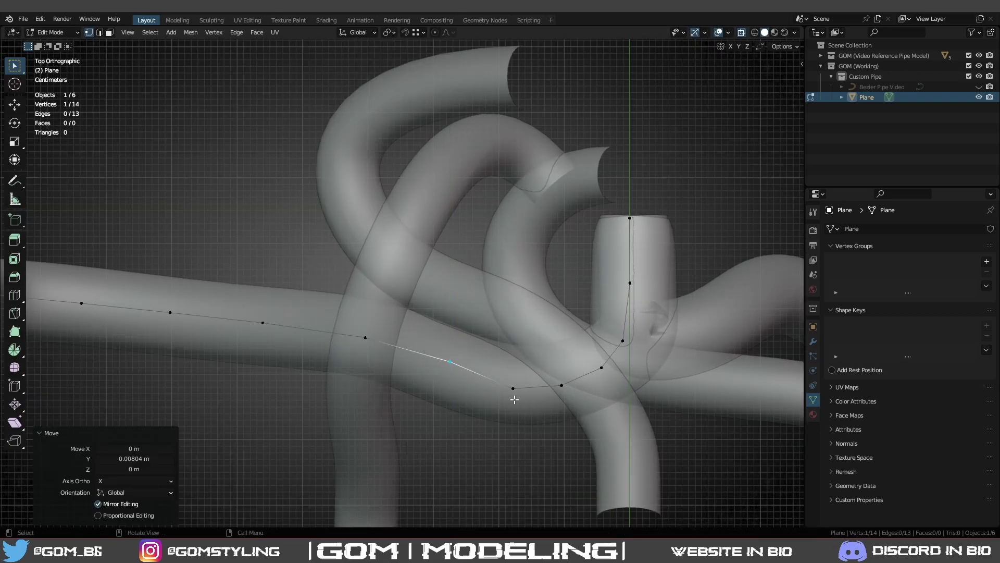
Shift the next two path vertices right of the pipe crossing along Y onto the pipe's centreline, the second by only about 0.0001 m.
click(515, 398)
key(g)
key(y)
click(529, 376)
click(595, 397)
click(563, 388)
key(g)
key(y)
click(562, 386)
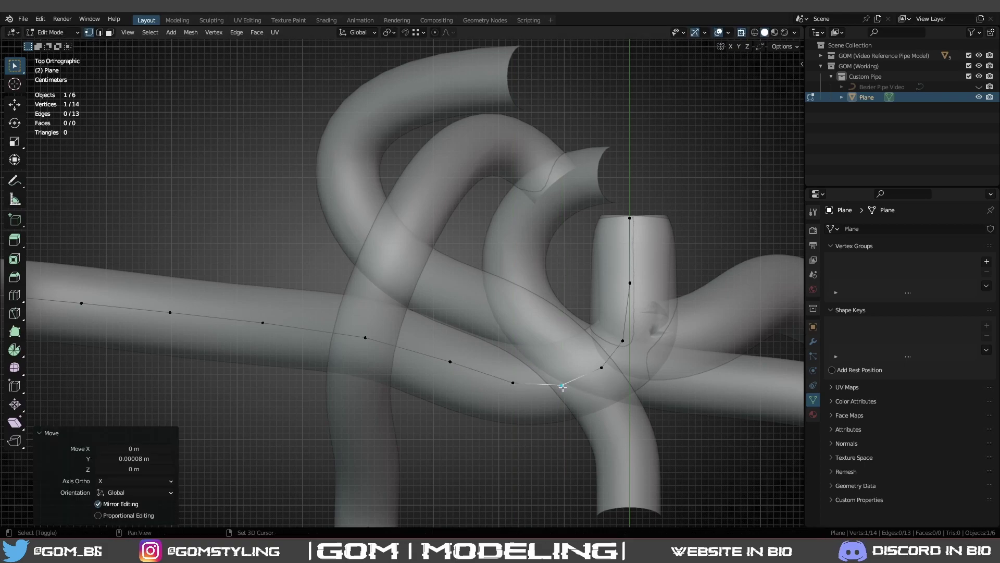
Leave mesh editing and isolate the finished vertex path in local view.
key(Tab)
scroll(562, 386, down, 4)
middle_drag(526, 359, 242, 289)
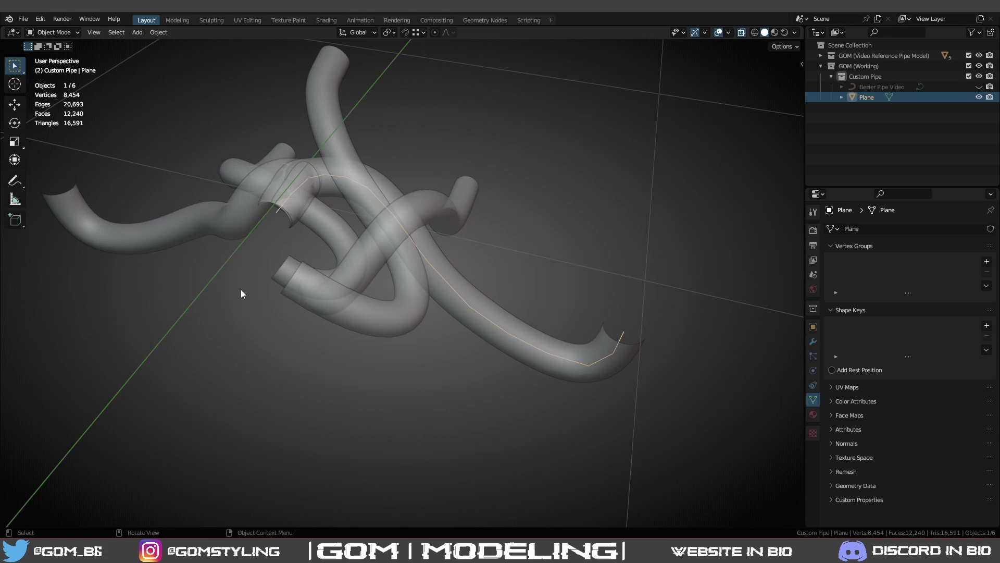
key(ctrl+a)
click(242, 289)
middle_drag(647, 385, 553, 277)
key(slash)
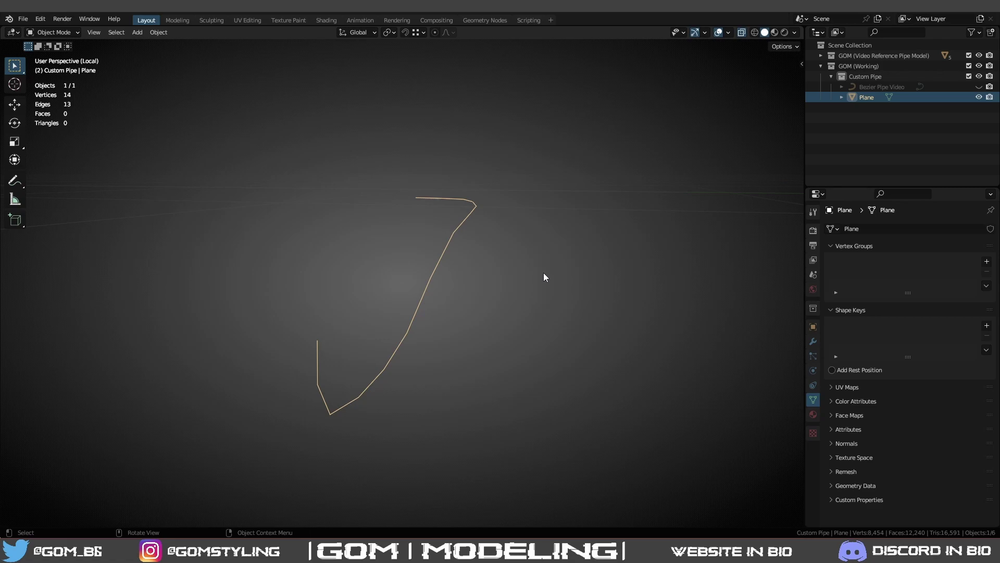
Convert the isolated mesh path to a curve object.
middle_drag(527, 273, 540, 245)
right_click(541, 195)
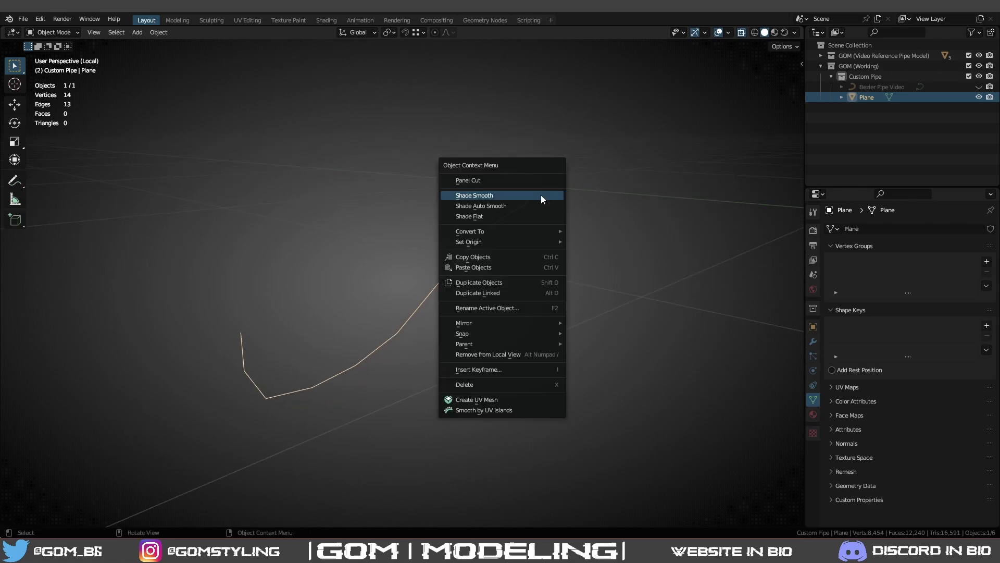
mouse_move(525, 232)
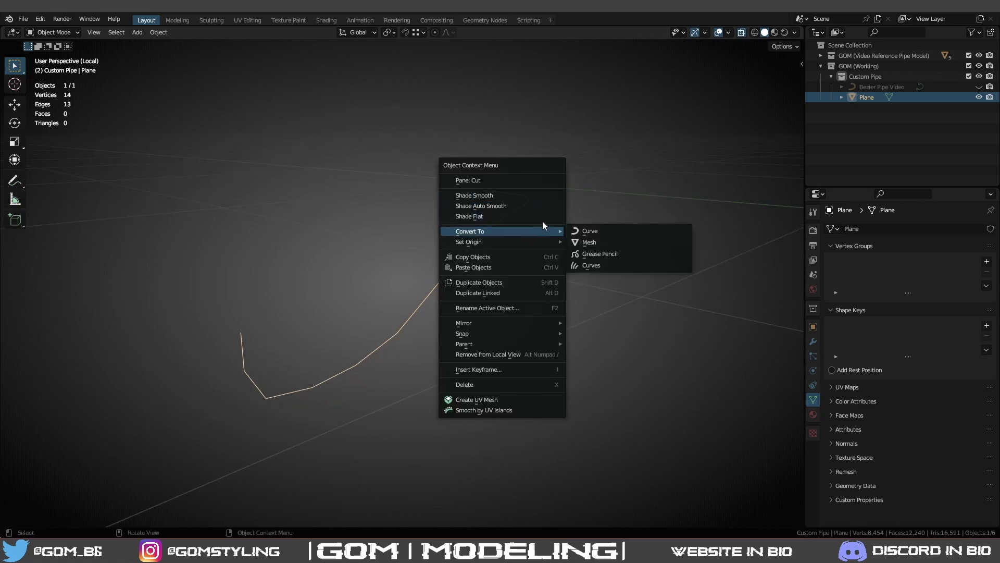
click(578, 229)
Give the curve a round bevel 0.05 m deep and leave local view to compare it with the reference pipes.
scroll(884, 428, down, 4)
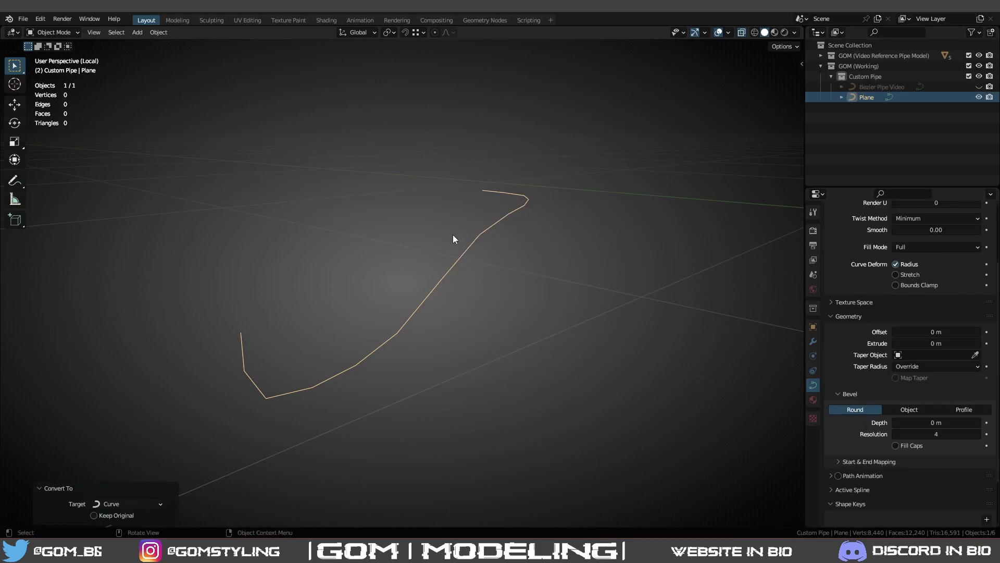
click(978, 423)
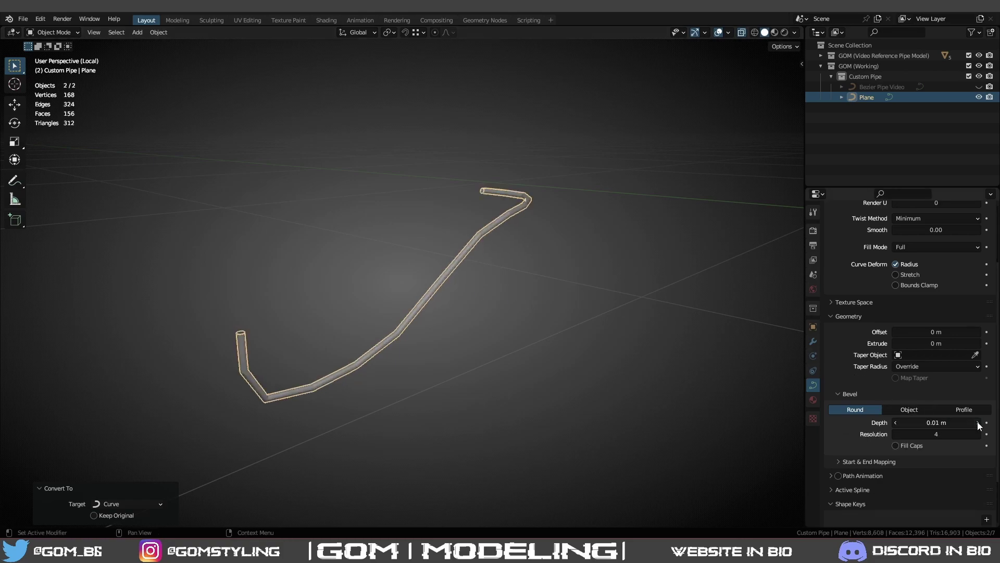
click(977, 422)
click(978, 423)
click(977, 422)
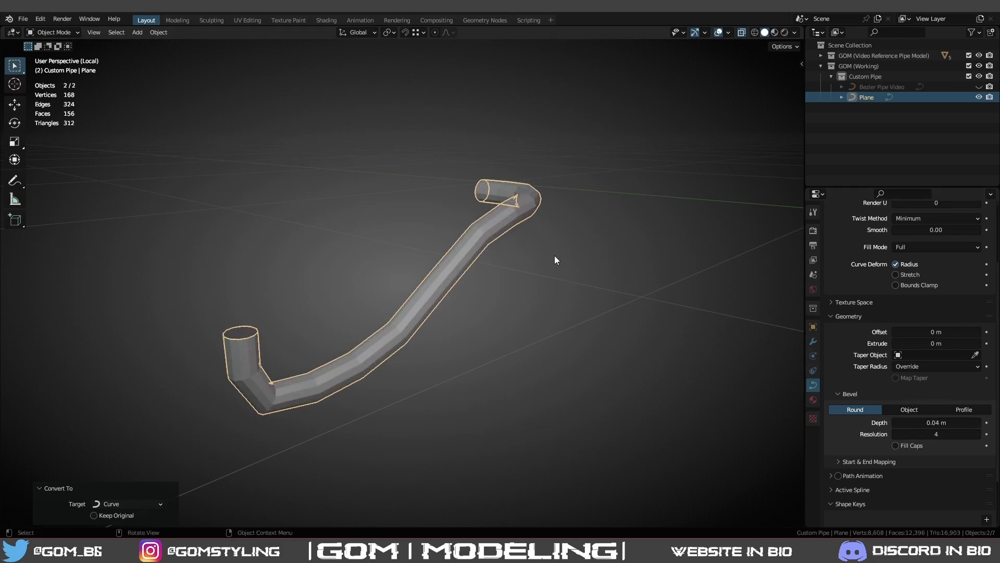
middle_drag(555, 256, 380, 211)
key(KP_Divide)
click(978, 422)
Hide the reference version of the left pipe and select the new curve pipe.
middle_drag(596, 324, 440, 307)
key(KP_1)
key(Tab)
key(Tab)
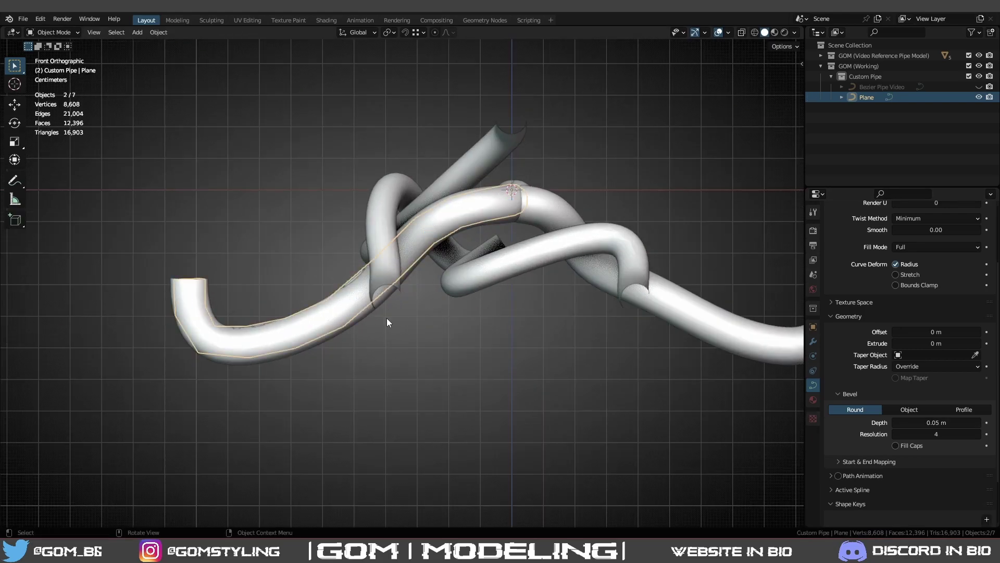
click(317, 320)
key(h)
shift+middle_drag(317, 319, 437, 323)
click(437, 324)
Shade the curve pipe smooth.
right_click(509, 307)
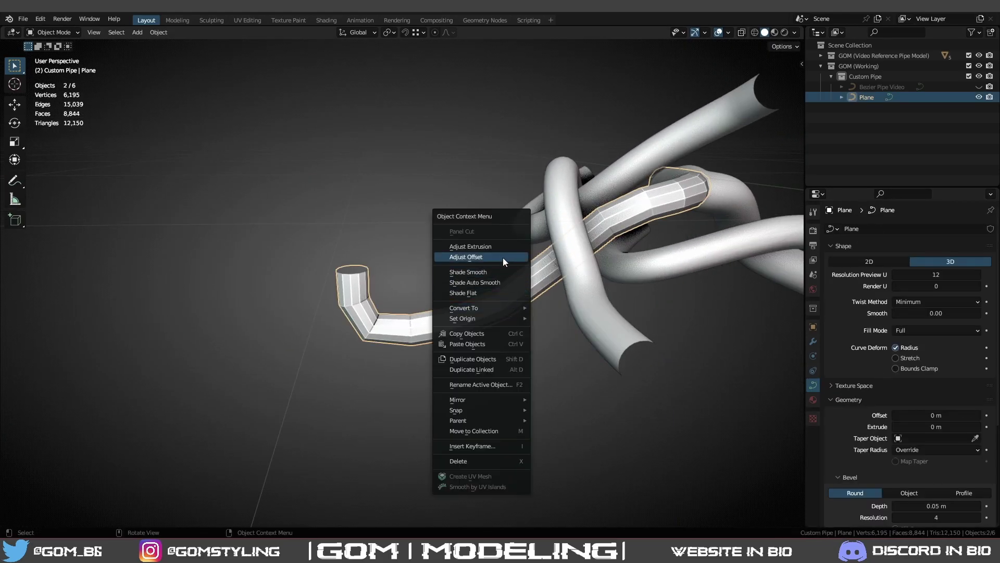
click(498, 272)
middle_drag(565, 266, 500, 282)
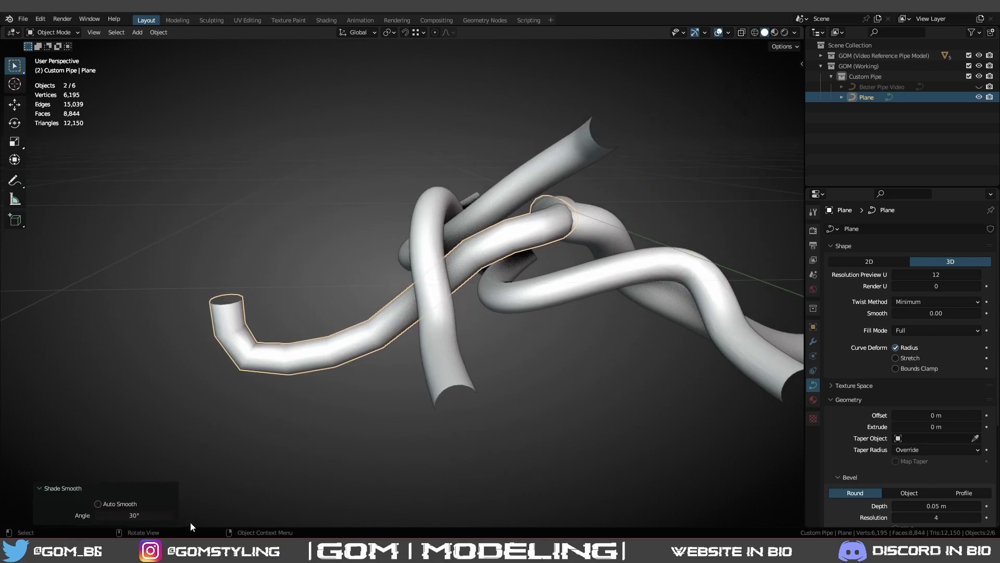
middle_drag(460, 255, 636, 204)
Subdivide the segments between the four control points nearest the left opening, working in front view.
key(KP_1)
key(Tab)
middle_drag(396, 297, 421, 320)
key(KP_7)
key(KP_1)
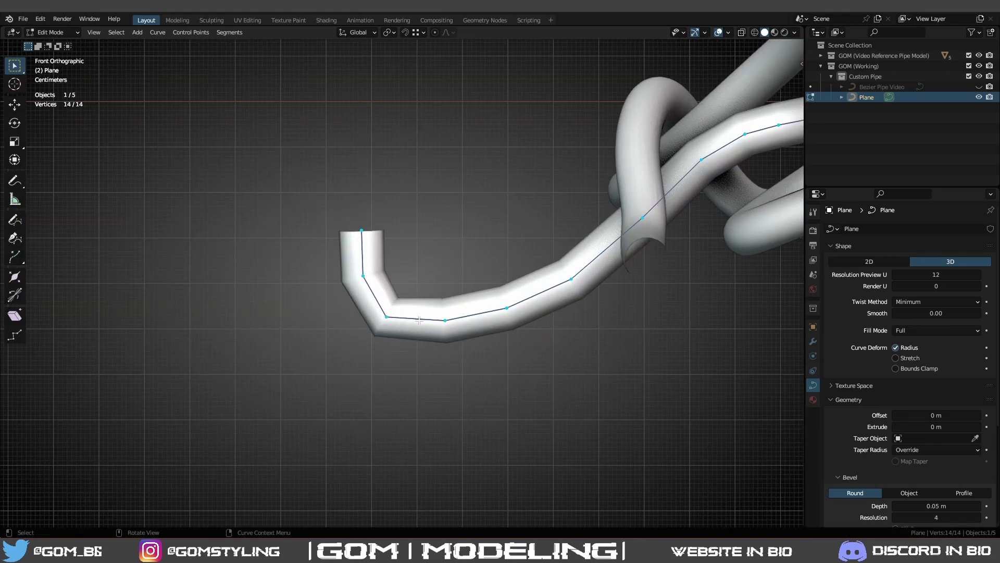
scroll(454, 340, up, 2)
drag(493, 392, 297, 185)
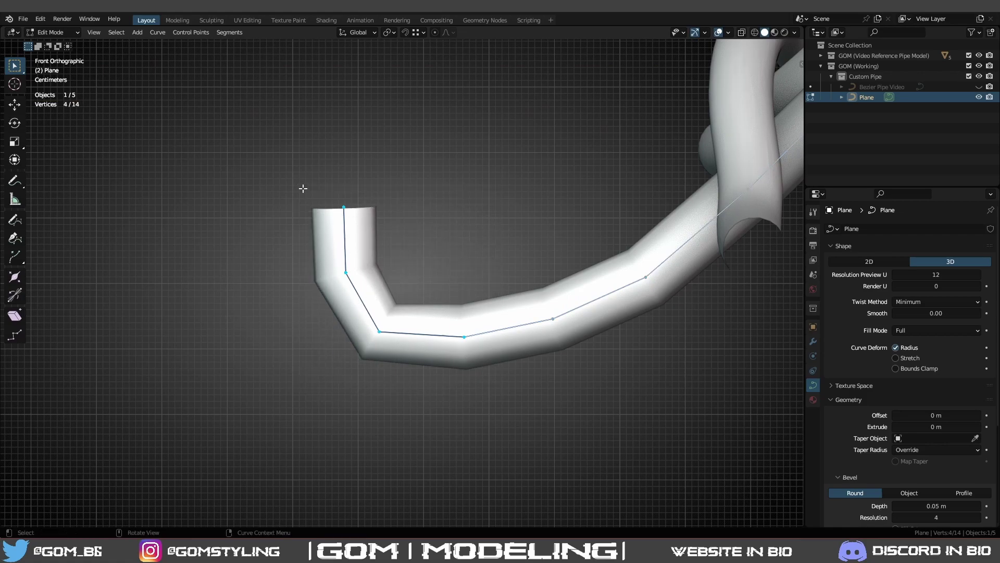
right_click(464, 253)
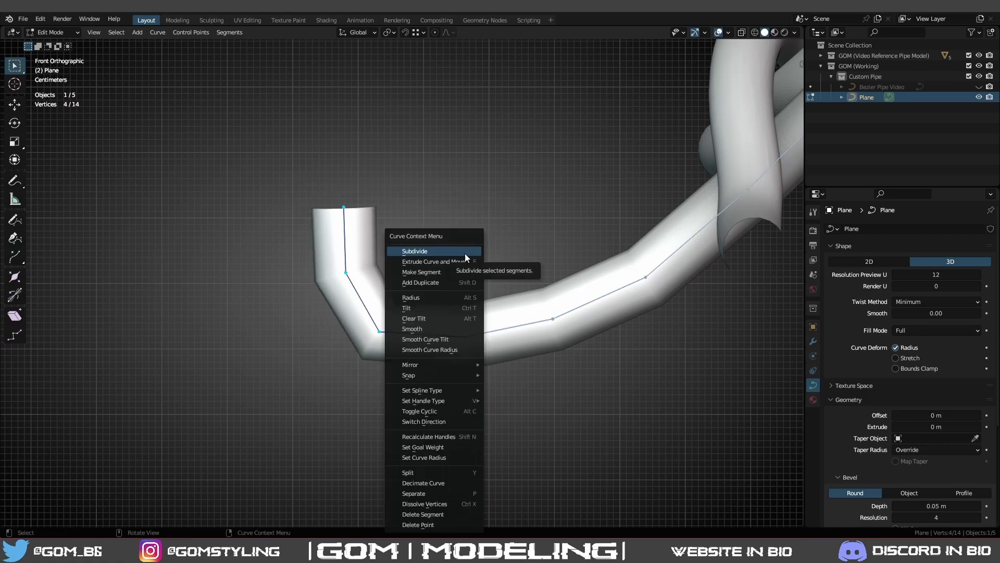
click(466, 253)
key(b)
right_click(353, 145)
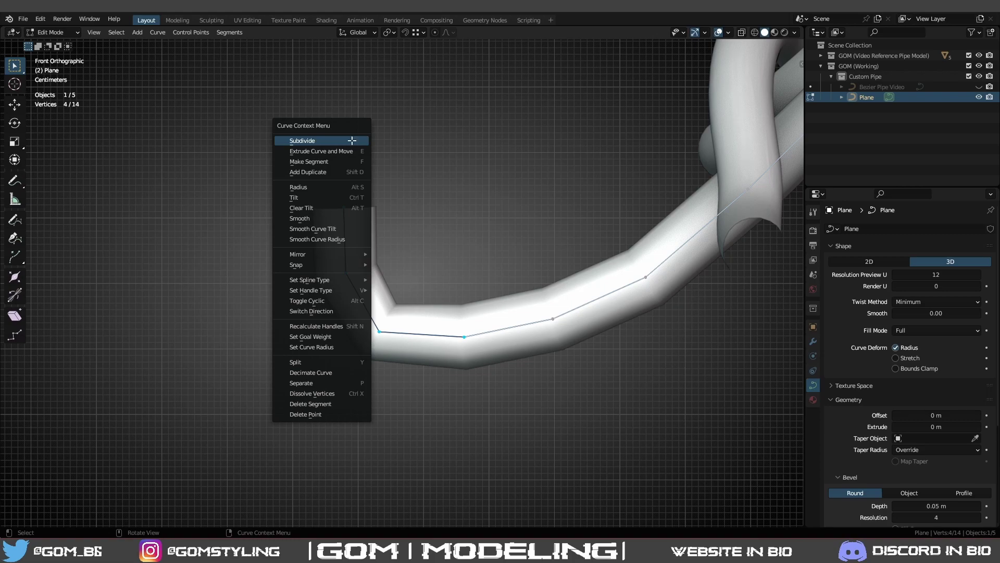
click(352, 141)
Shift the new point below the opening slightly along X and move the next new point about -0.011 m in X and -0.009 m in Z.
scroll(313, 219, up, 2)
click(316, 221)
key(g)
key(x)
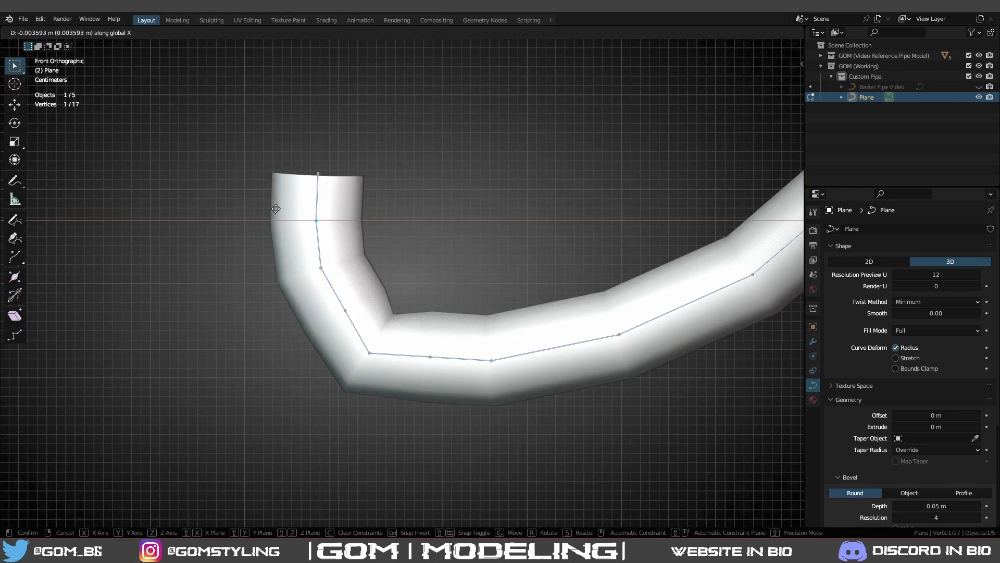
click(281, 230)
click(342, 306)
key(g)
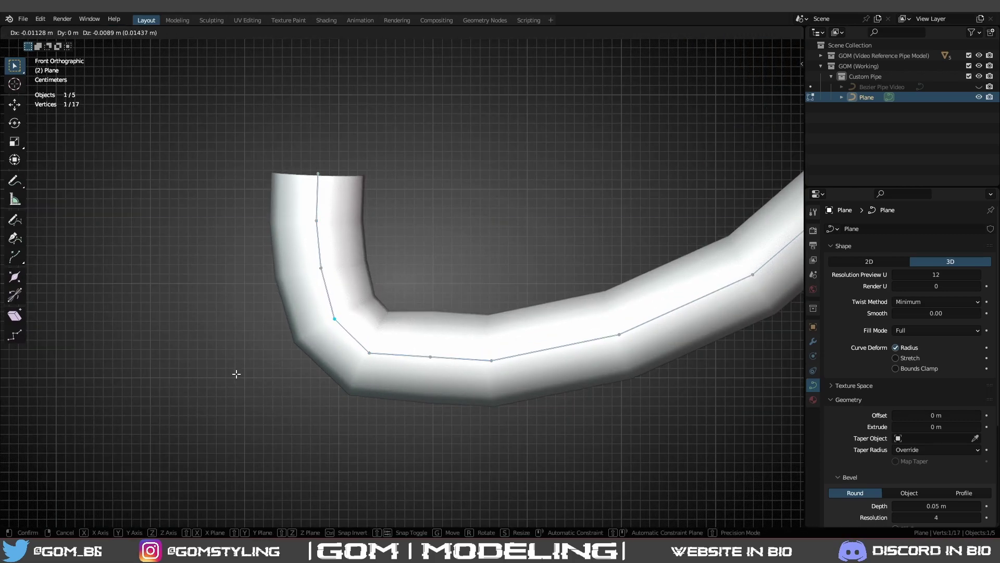
click(237, 373)
Round the bend by moving the next three points left and down, the first about -0.021 m in X and -0.006 m in Z.
click(430, 357)
key(g)
click(289, 384)
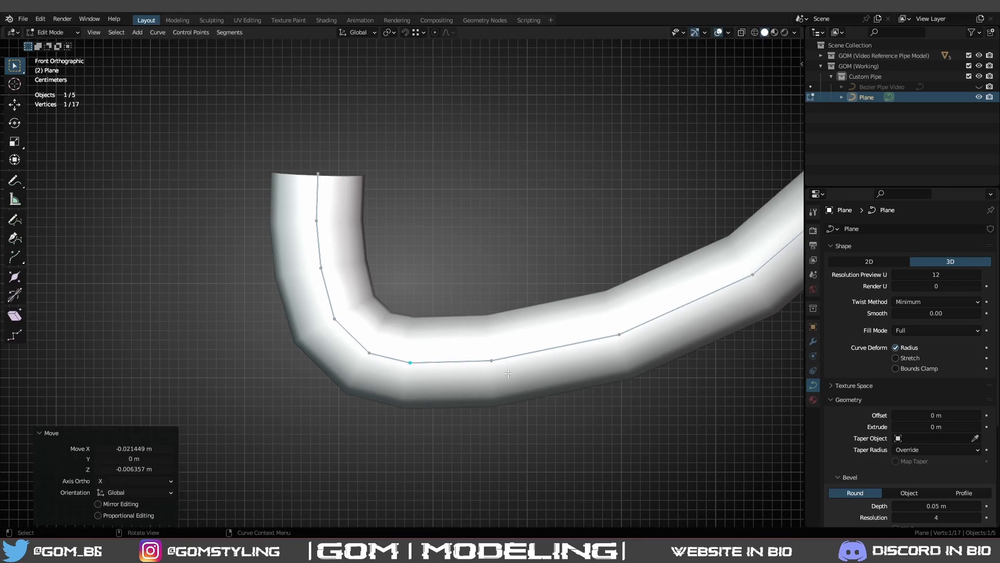
click(492, 360)
key(g)
click(353, 386)
click(619, 334)
key(g)
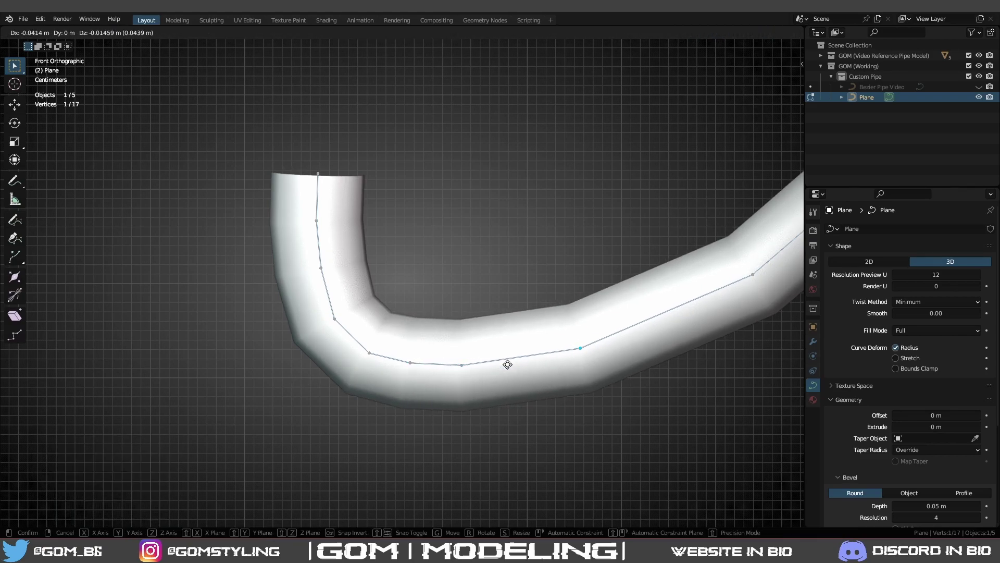
click(754, 451)
Subdivide the long segment left of the pipe crossing and lower its new point to smooth the curve.
scroll(693, 370, down, 2)
click(629, 288)
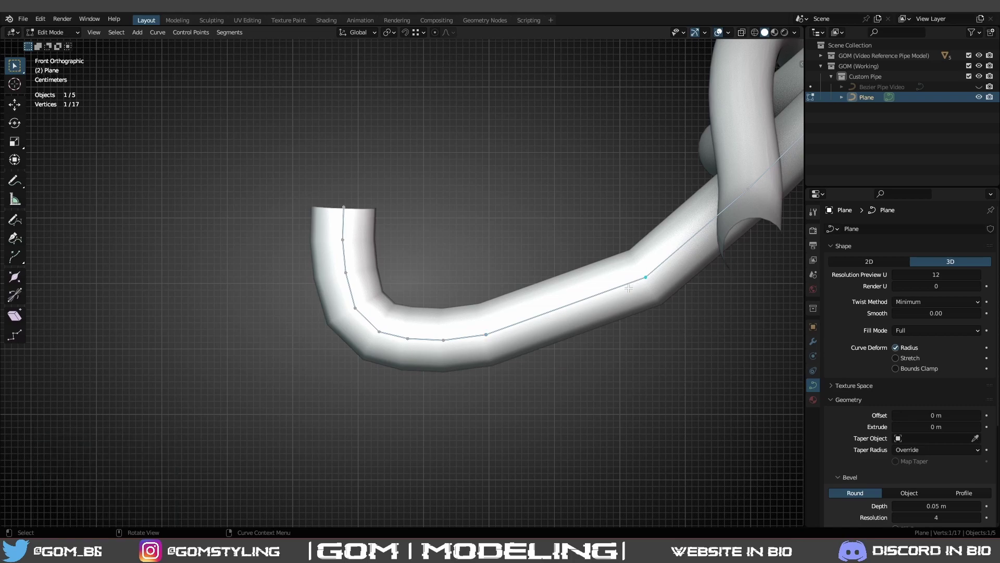
right_click(713, 269)
right_click(711, 248)
click(677, 245)
click(568, 305)
key(g)
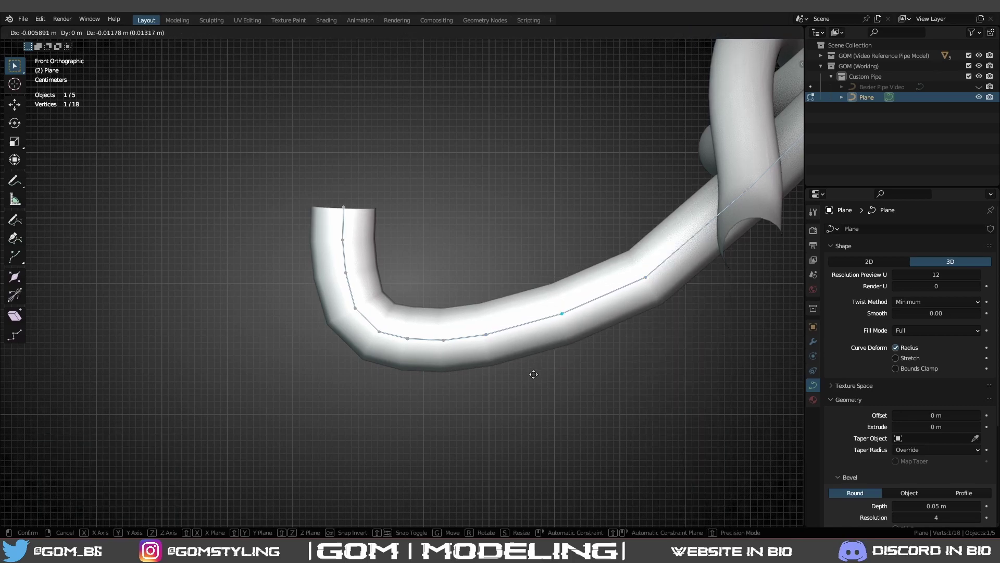
click(573, 309)
In side view, nudge the two control points just below the left opening along Y, the lower one about 0.0003 m.
key(KP_7)
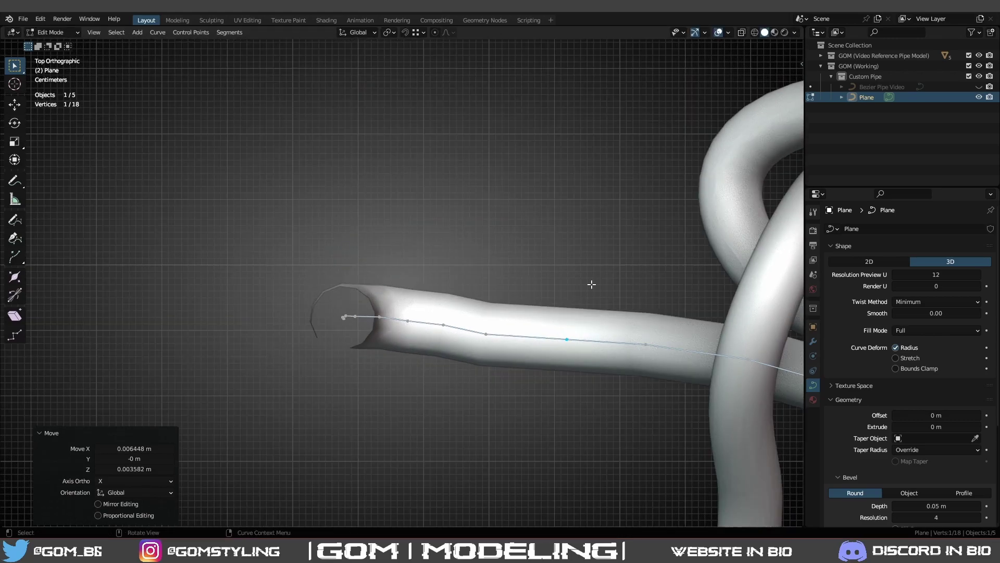
scroll(504, 308, up, 5)
key(ctrl+KP_3)
scroll(481, 134, up, 1)
click(481, 134)
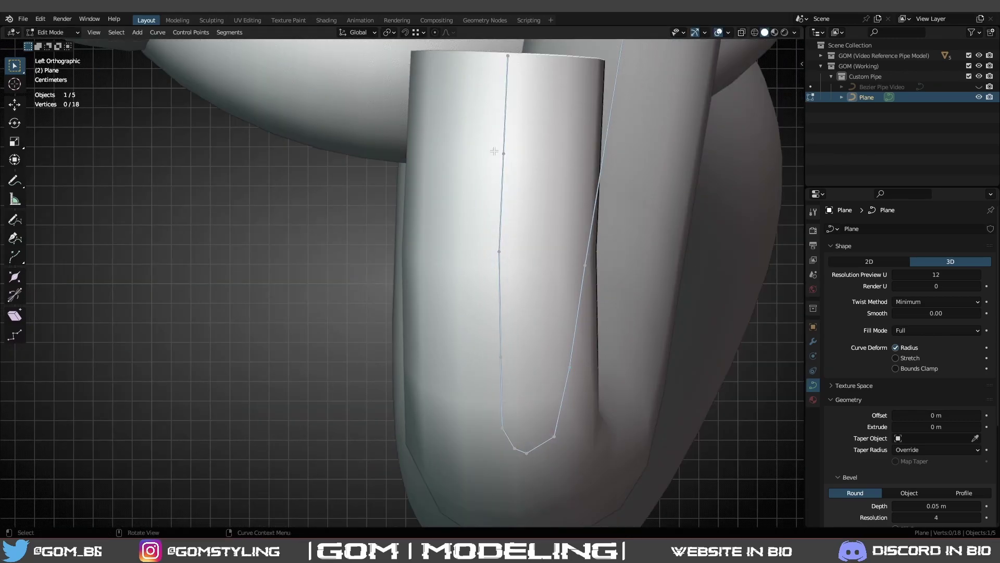
key(g)
key(y)
click(498, 152)
click(490, 241)
key(g)
key(y)
click(482, 246)
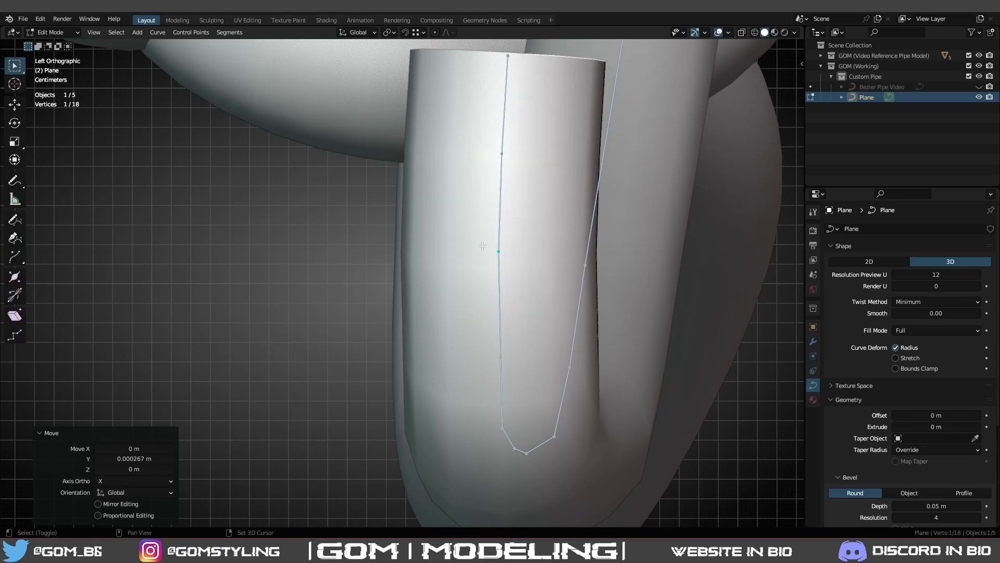
Move the next two points down towards the bend along Y, about 0.0019 m and 0.0013 m, and switch to top view.
click(498, 357)
key(g)
key(y)
click(475, 357)
shift+middle_drag(499, 320, 486, 266)
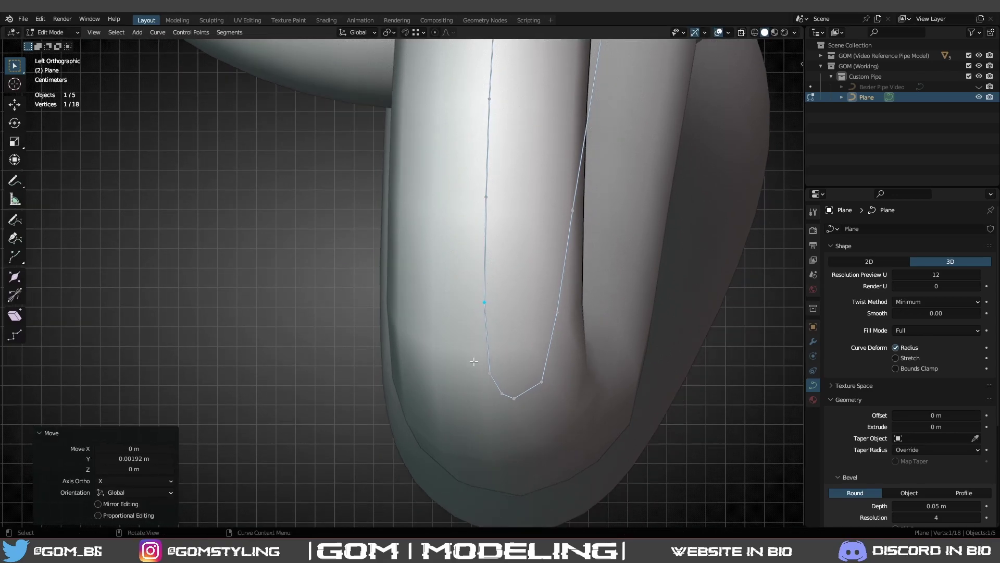
click(475, 361)
key(g)
key(y)
click(447, 357)
key(KP_7)
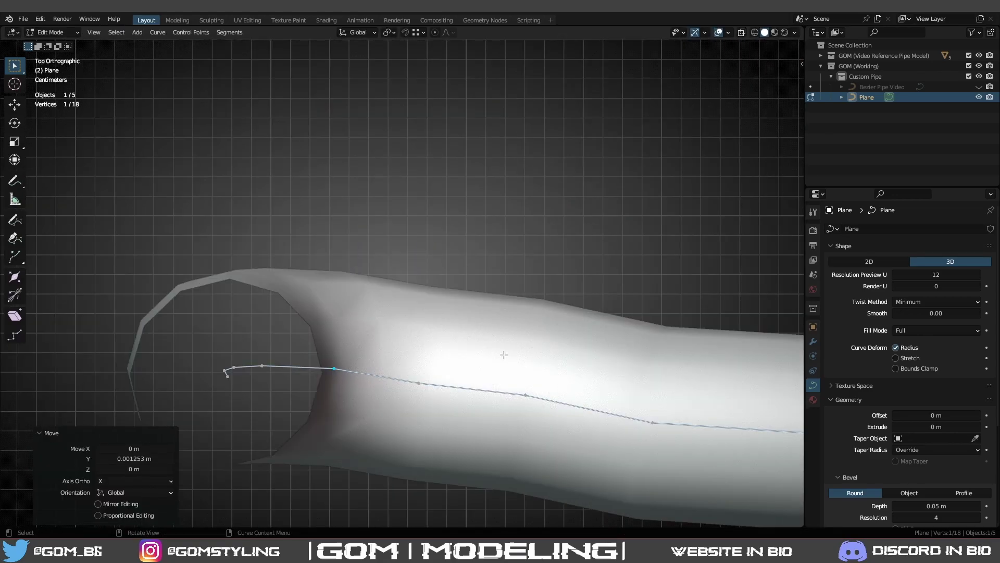
key(g)
key(y)
right_click(450, 383)
Shift the control point just past the bend slightly along Y to even out the path in top view.
click(418, 382)
key(g)
key(y)
click(423, 358)
scroll(468, 360, down, 4)
key(y)
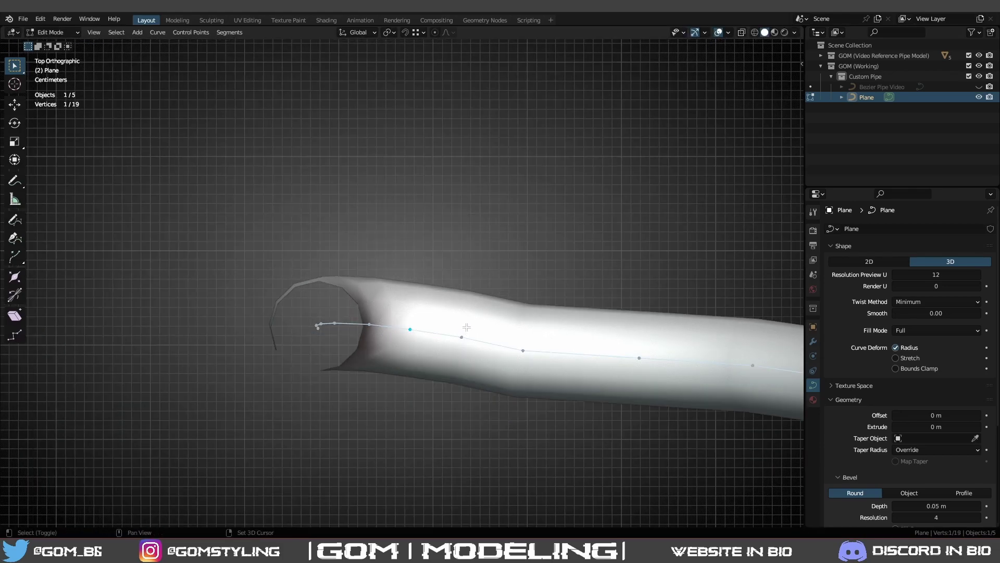
Align the next two points towards the pipe crossing along Y, moving the farther one about 0.0041 m.
key(g)
key(y)
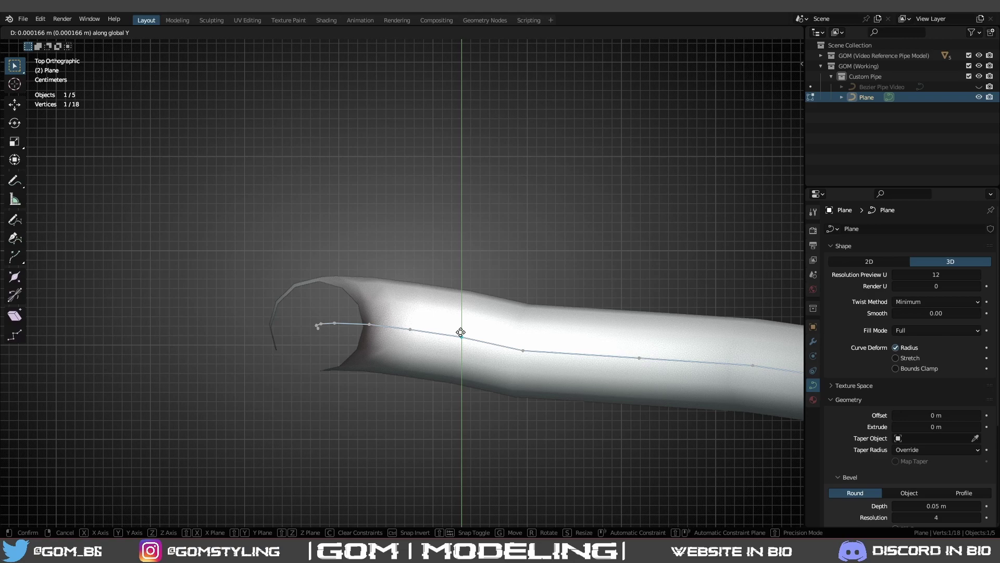
click(460, 332)
click(522, 348)
key(g)
key(y)
click(528, 341)
Straighten the stretch before the crossing by moving its next two points along negative Y, the first about 0.0006 m.
shift+middle_drag(528, 340, 226, 262)
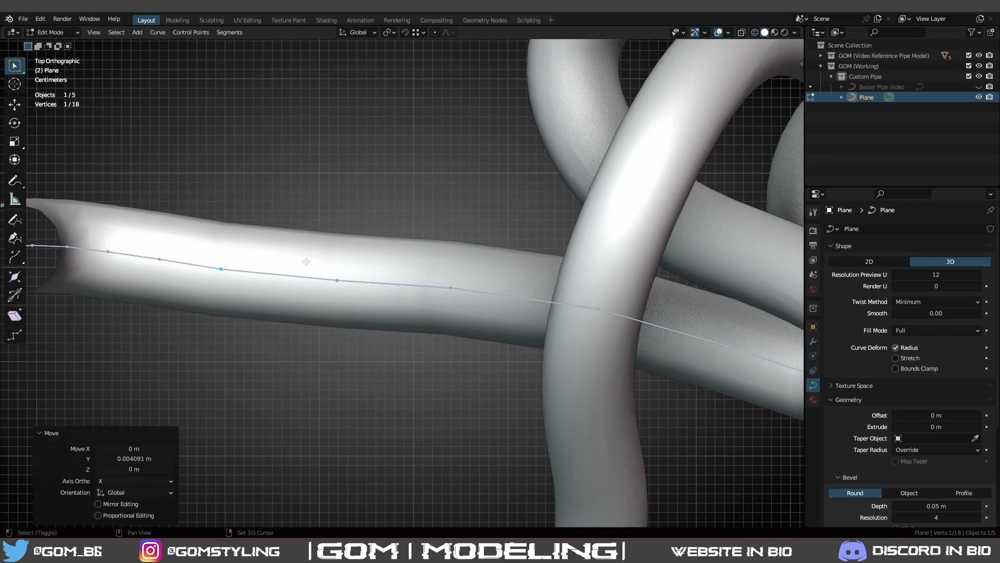
click(338, 281)
key(g)
key(y)
click(339, 282)
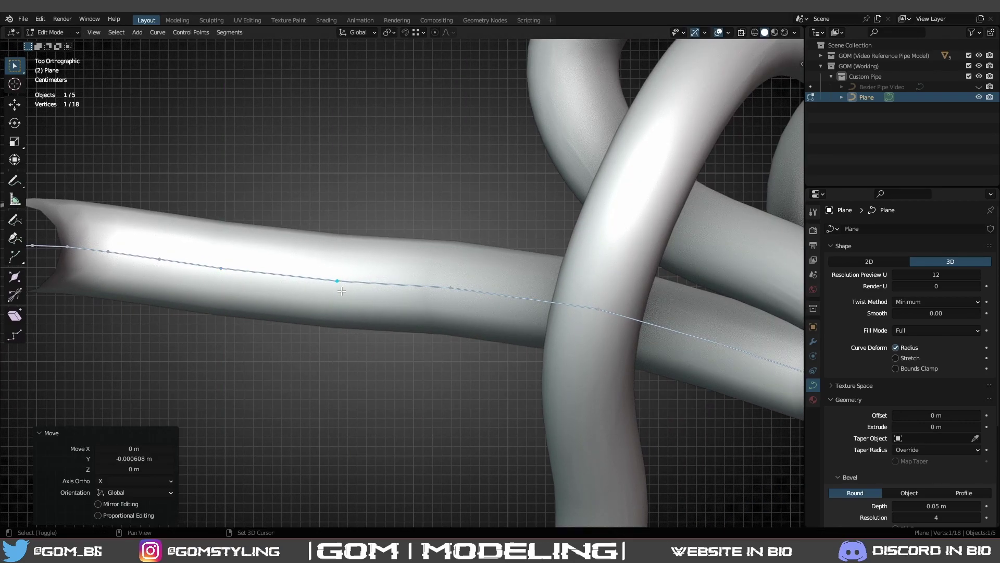
click(451, 286)
key(g)
key(y)
click(456, 317)
click(598, 309)
key(g)
key(y)
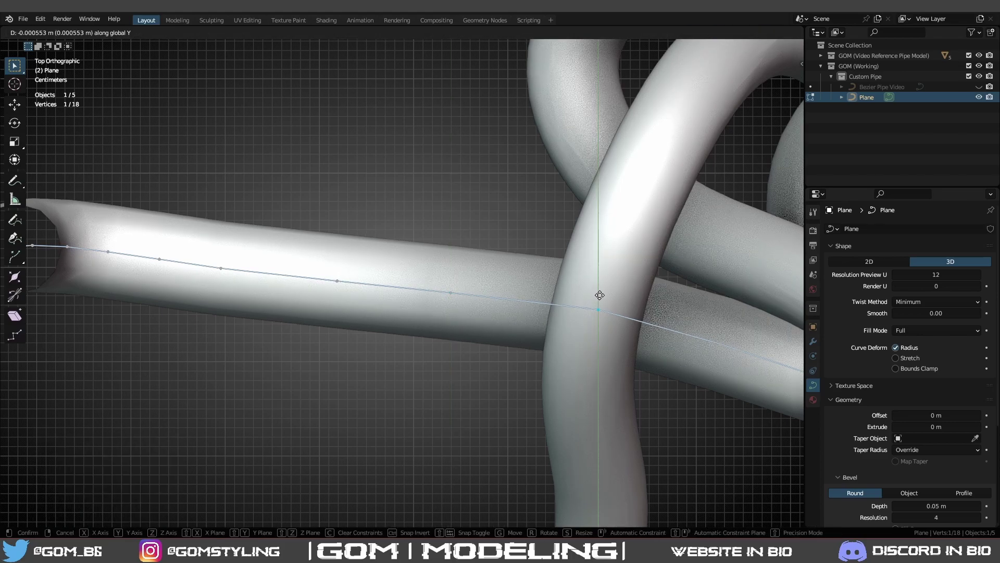
right_click(602, 300)
Subdivide the segments between the four control points spanning the pipe crossing, working in front view.
key(KP_1)
scroll(598, 286, down, 2)
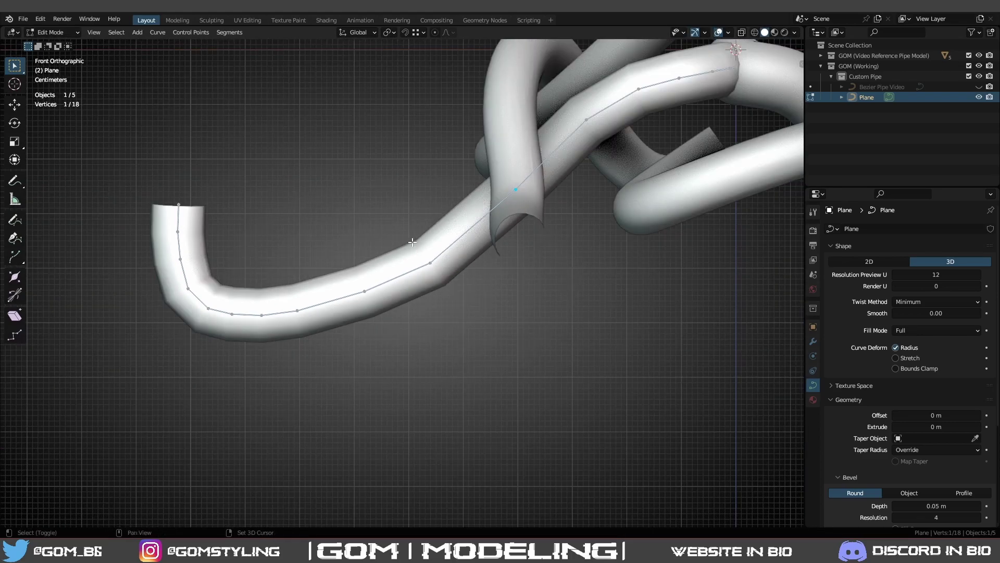
right_click(633, 96)
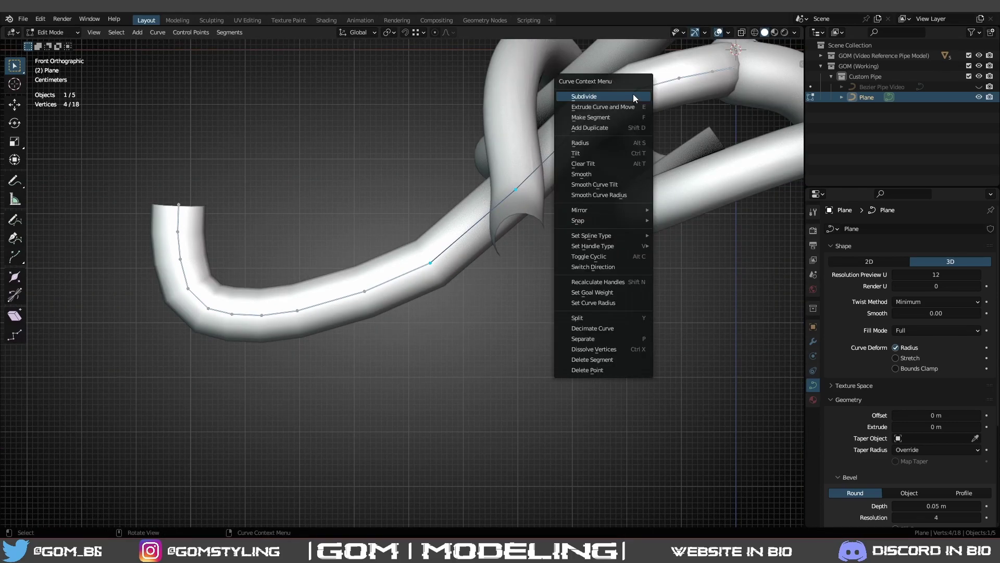
click(636, 97)
Smooth the path above the pipe crossing by repositioning two control points, moving the upper one about -0.0028 m in X and 0.0055 m in Z.
click(613, 102)
key(g)
click(679, 162)
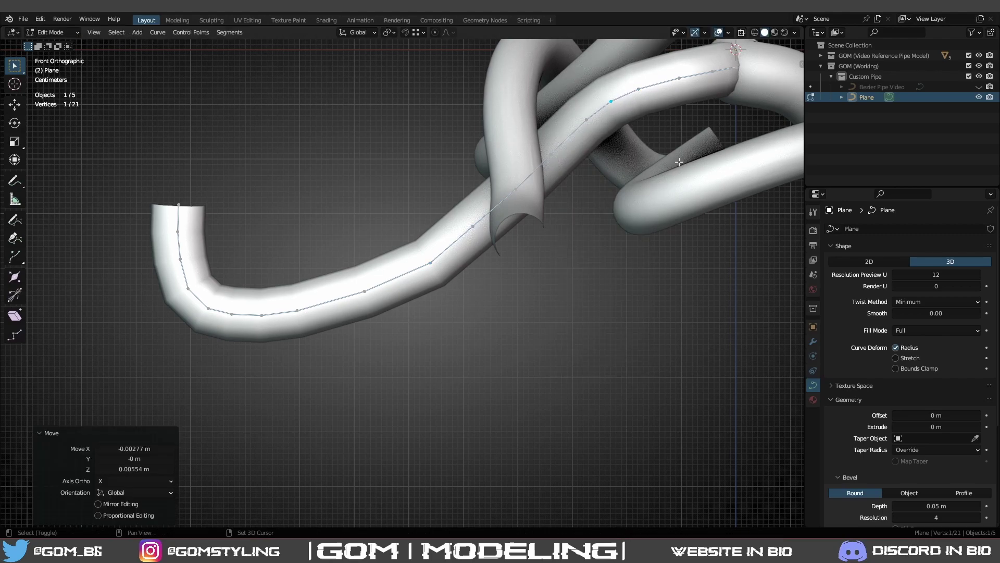
click(556, 164)
key(g)
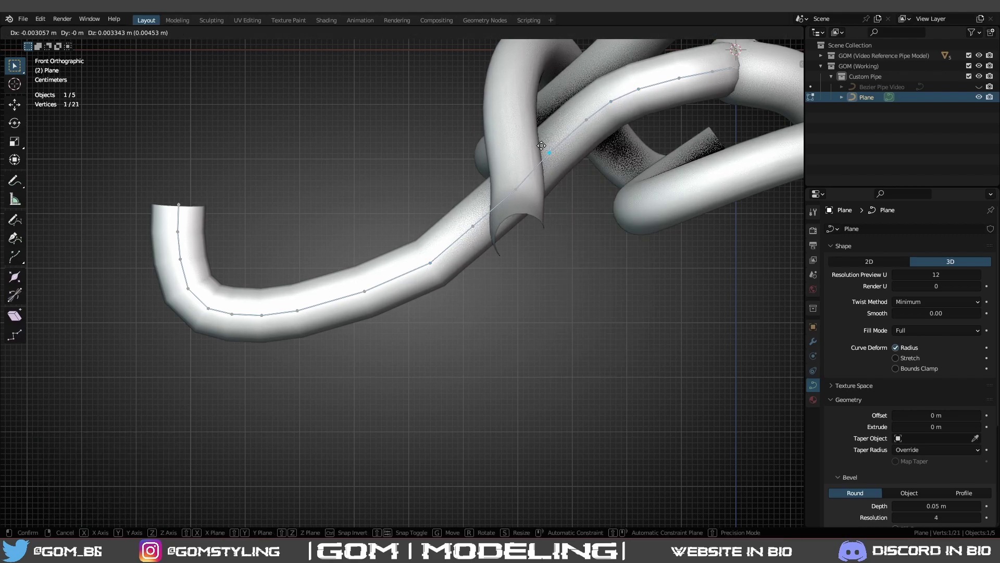
click(555, 163)
Reposition the control point at the pipe crossing and the one just below it to even out the path in the XZ plane.
key(g)
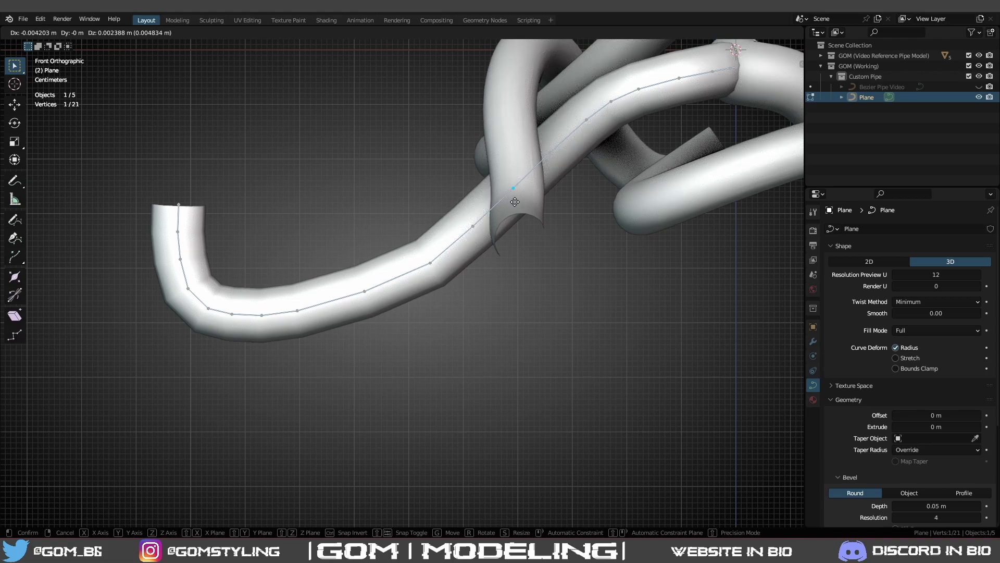
click(472, 231)
click(472, 229)
key(g)
click(475, 234)
Turn on X-ray display and move the control point at the pipe crossing about 0.0037 m in X and -0.0046 m in Z.
key(a)
key(alt+z)
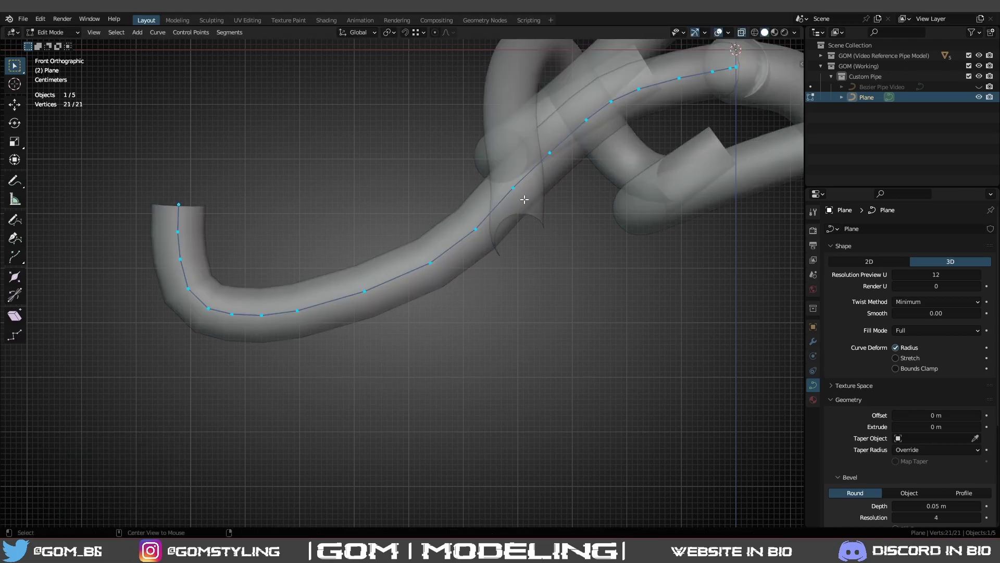
shift+middle_drag(517, 208, 442, 261)
scroll(442, 261, up, 1)
click(447, 236)
key(g)
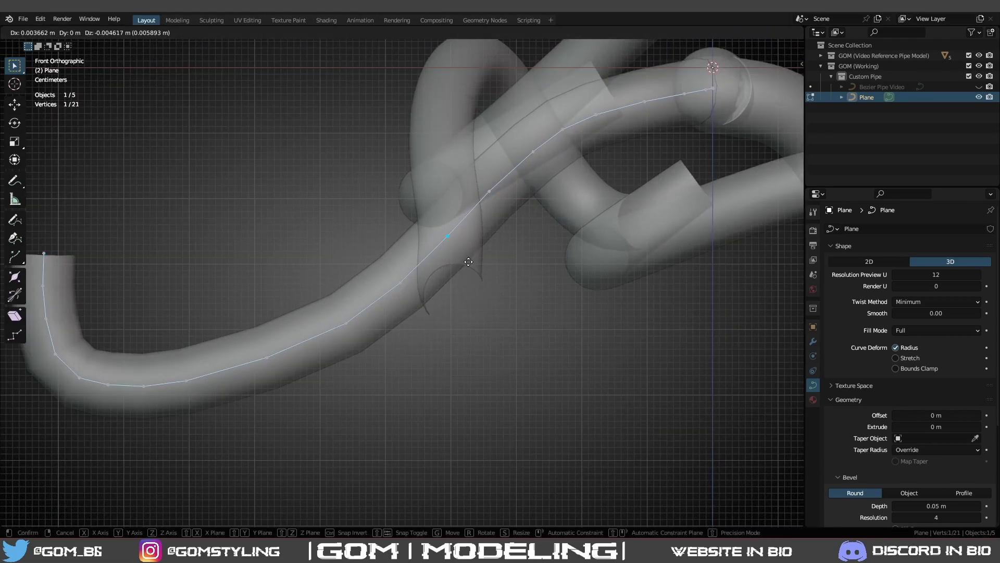
click(469, 262)
Nudge the control point just above the pipe crossing to refine the curve, and select all points to check the spacing.
click(498, 192)
key(g)
click(502, 196)
key(a)
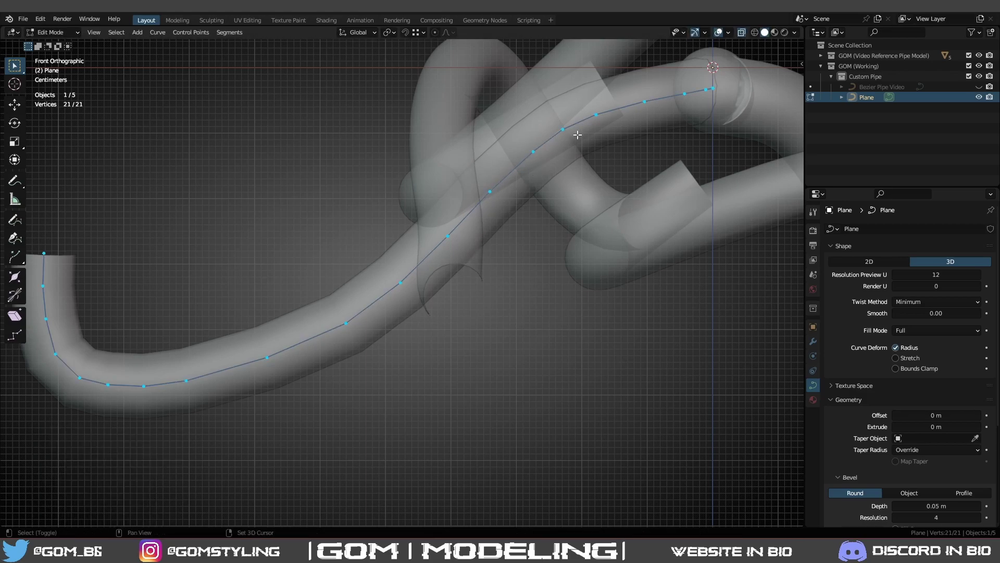
Turn off X-ray display and slightly reposition the control point two before the sharp bend, working in top view.
shift+middle_drag(578, 135, 496, 187)
click(505, 168)
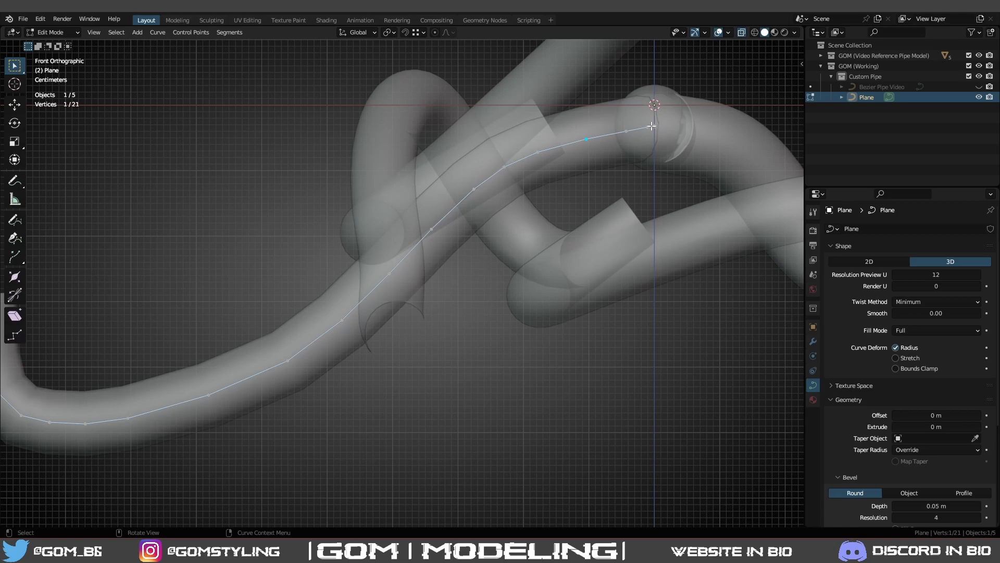
key(KP_7)
key(alt+z)
key(g)
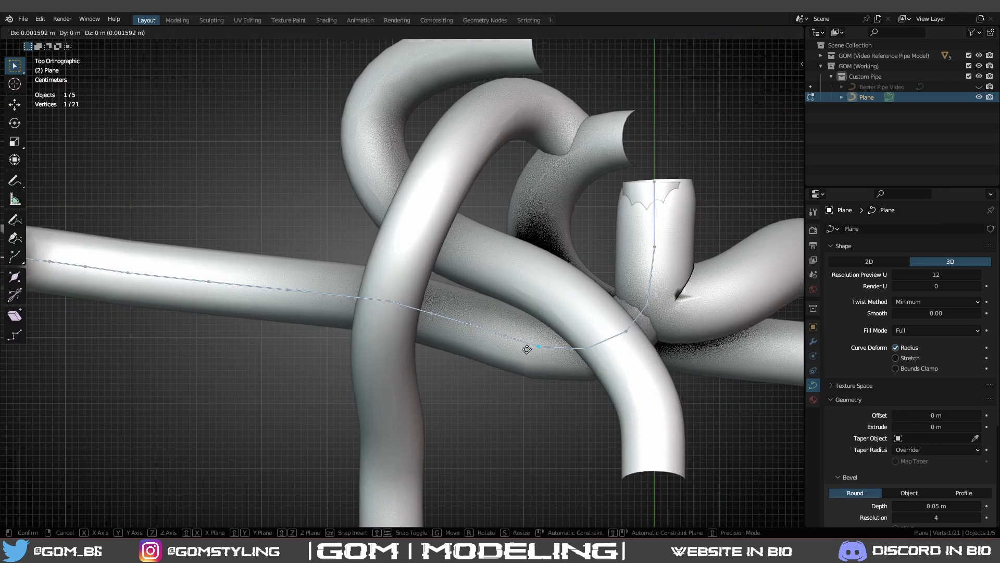
click(539, 365)
Adjust the height of the selected control point along Z, and select all points to check the path.
middle_drag(539, 366, 524, 266)
key(g)
key(z)
click(574, 243)
click(597, 286)
key(a)
Move the control point just past the pipe crossing about 0.0043 m along Y in top view.
click(434, 314)
key(g)
key(y)
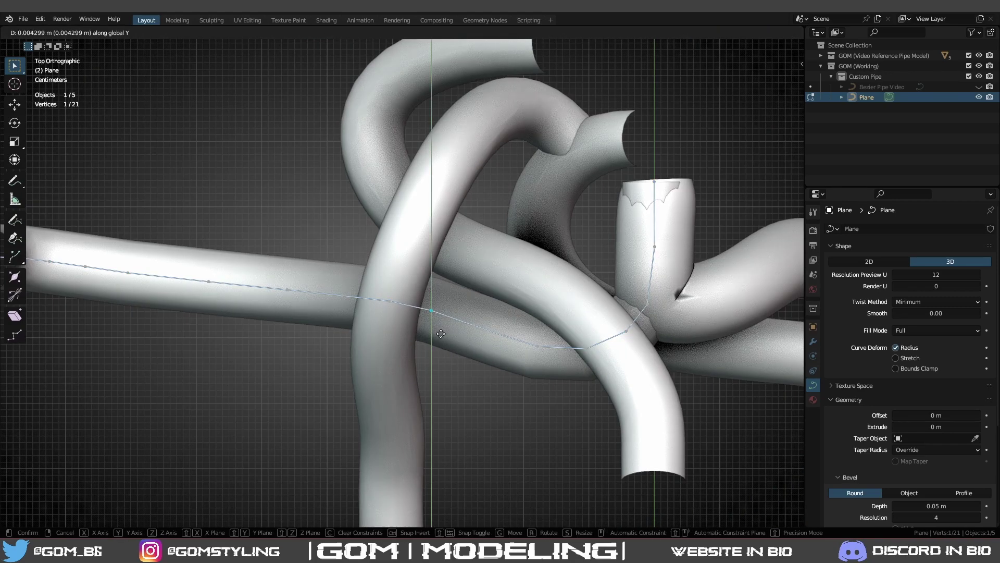
Move the control points along the curve's lower middle stretch in global Y, following the reference pipe's bend.
click(436, 312)
click(471, 326)
key(g)
key(y)
click(473, 310)
click(490, 327)
key(g)
key(y)
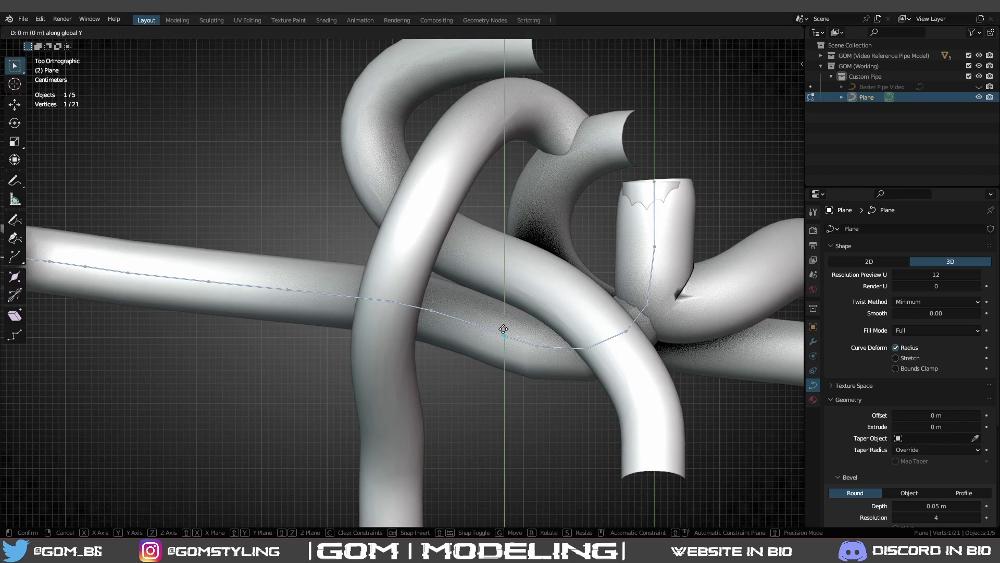
click(504, 328)
click(537, 343)
key(g)
key(y)
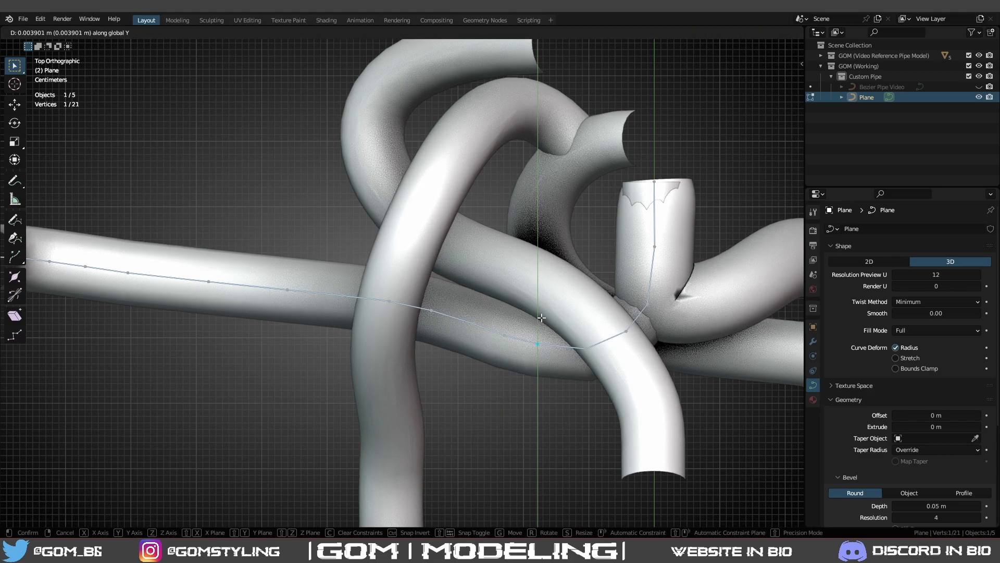
click(542, 318)
Select all the curve's control points, leave Edit Mode and apply the pipe object's transforms.
key(a)
shift+middle_drag(596, 338, 600, 235)
key(Tab)
key(ctrl+a)
click(532, 237)
Isolate the pipe in local view to check its shape and wireframe, and return to the full scene.
scroll(532, 237, down, 6)
scroll(455, 287, up, 3)
key(KP_Divide)
mouse_move(496, 288)
middle_down()
mouse_move(456, 308)
mouse_move(417, 311)
mouse_move(416, 295)
mouse_move(212, 286)
mouse_move(513, 261)
mouse_move(343, 261)
middle_up()
key(shift+z)
key(shift+z)
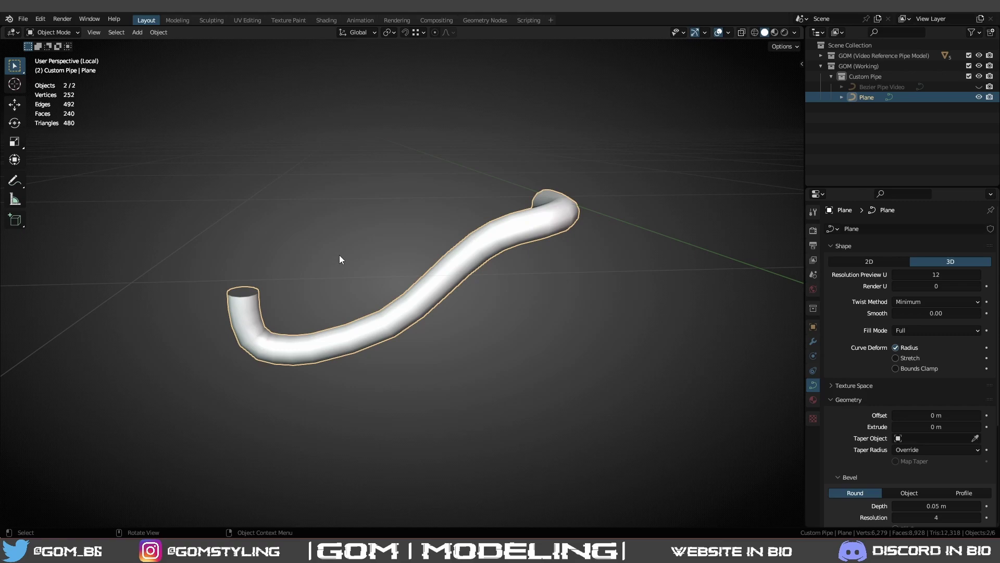
key(KP_Divide)
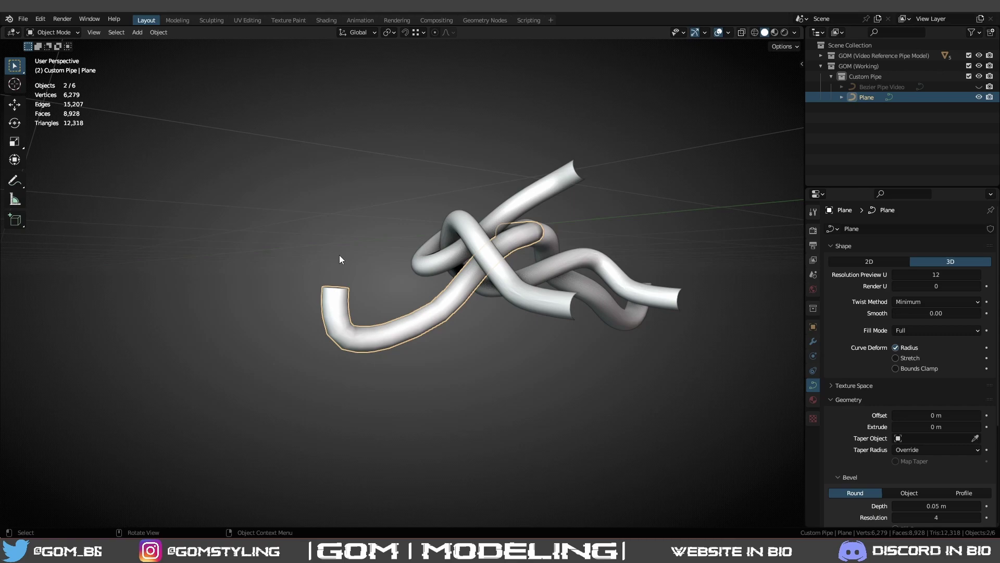
Review the Plane curve's control points in Edit Mode and save the file Pipe Tutorial.blend.
key(Tab)
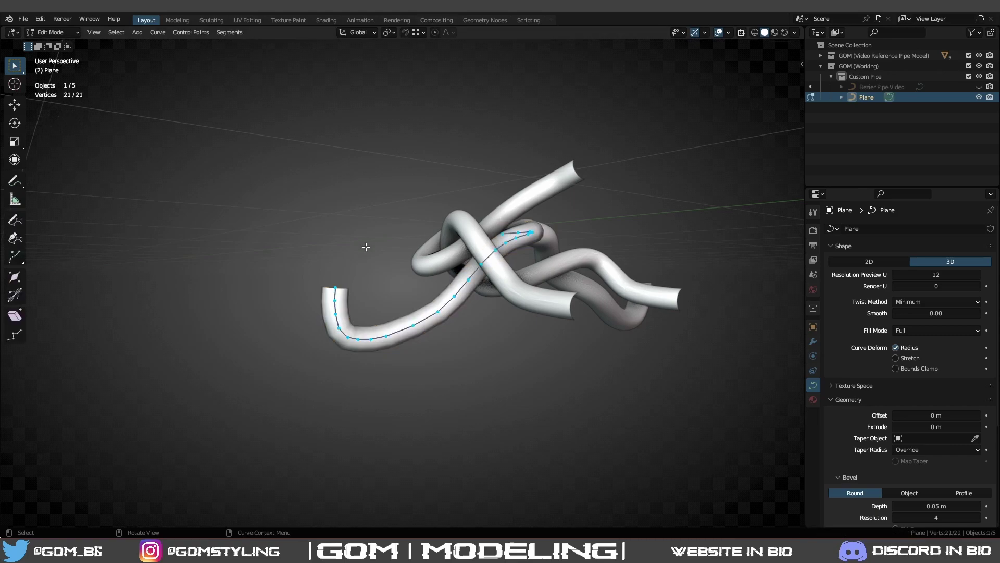
drag(322, 319, 383, 260)
drag(660, 431, 223, 127)
key(Tab)
key(ctrl+s)
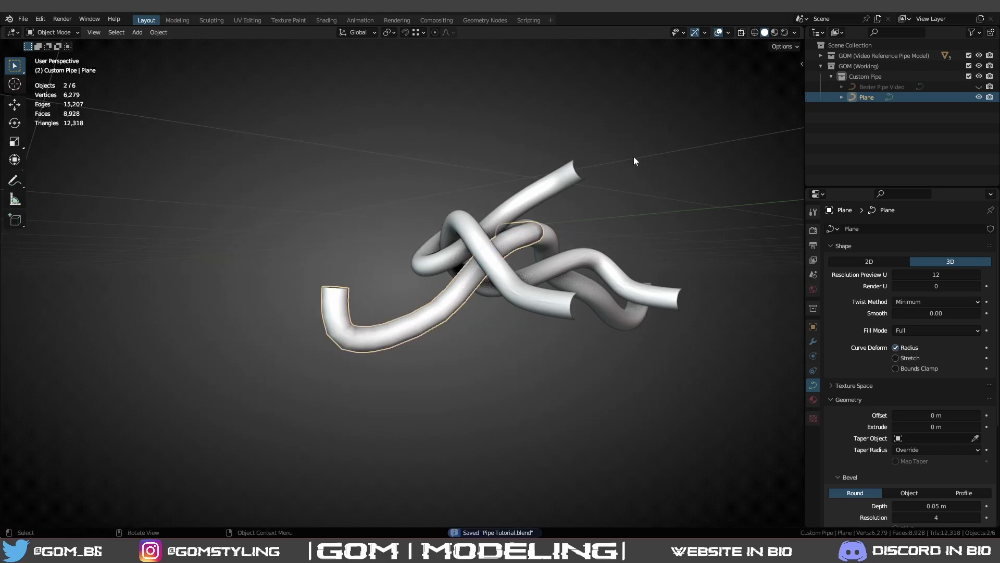
Hide the Plane curve, unhide Bezier Pipe Video and enter Edit Mode on it.
key(h)
click(979, 87)
click(882, 87)
key(Tab)
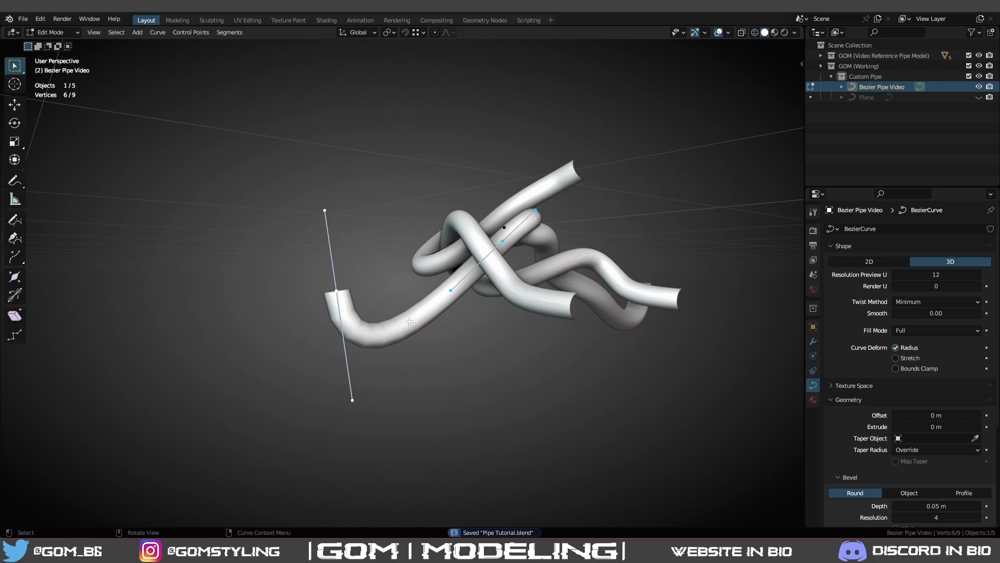
Examine the control points and handles that shape the Bezier pipe.
click(508, 238)
click(509, 229)
click(544, 222)
click(431, 242)
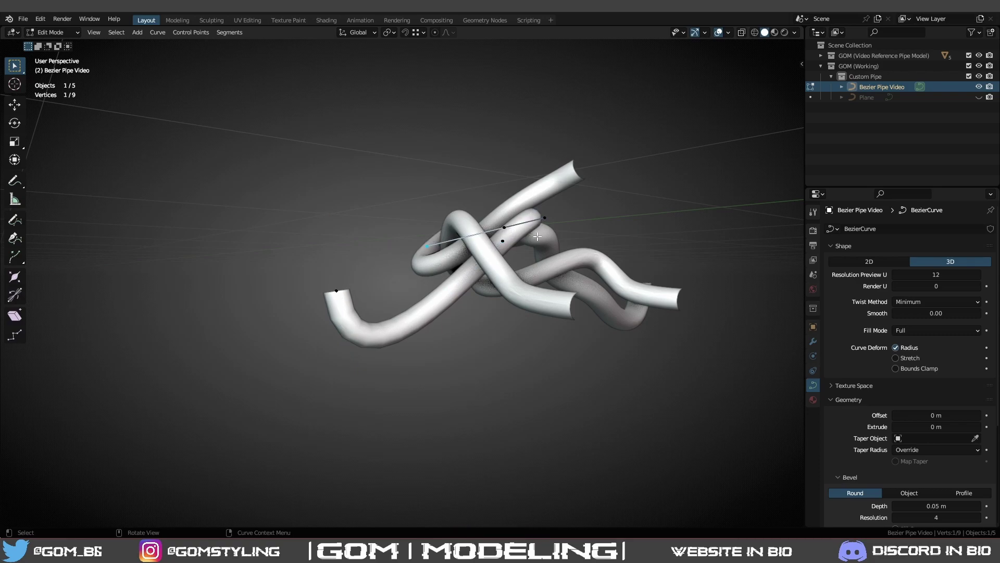
click(540, 232)
click(501, 249)
click(458, 287)
click(532, 210)
shift+click(336, 291)
mouse_move(323, 217)
shift+mouse_down()
mouse_move(350, 243)
mouse_move(339, 238)
shift+mouse_up()
click(355, 240)
key(Tab)
click(361, 281)
click(375, 319)
key(Tab)
middle_drag(374, 319, 324, 336)
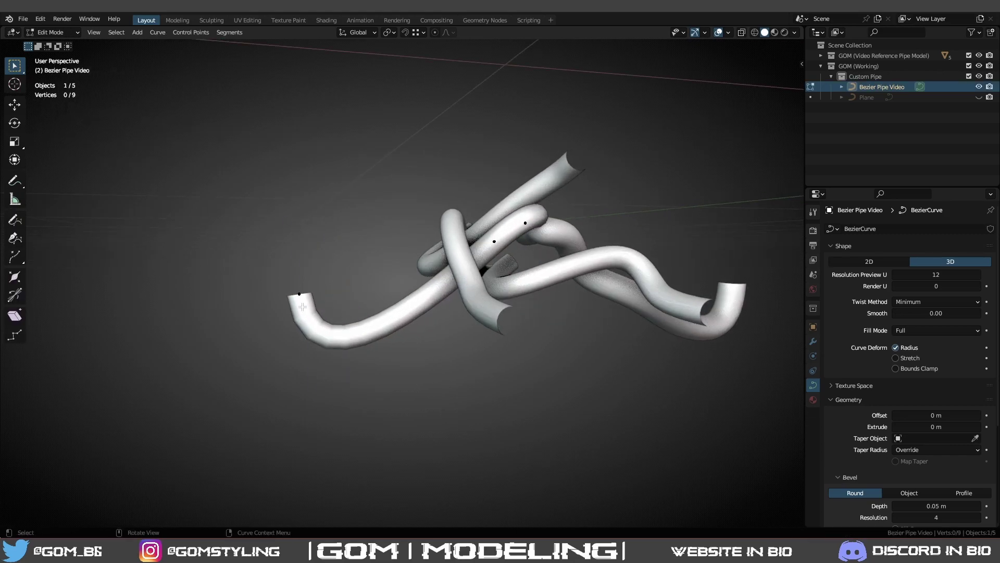
Try moving the lower handle and the end point at the Bezier pipe's upturned end.
click(303, 306)
click(315, 394)
key(g)
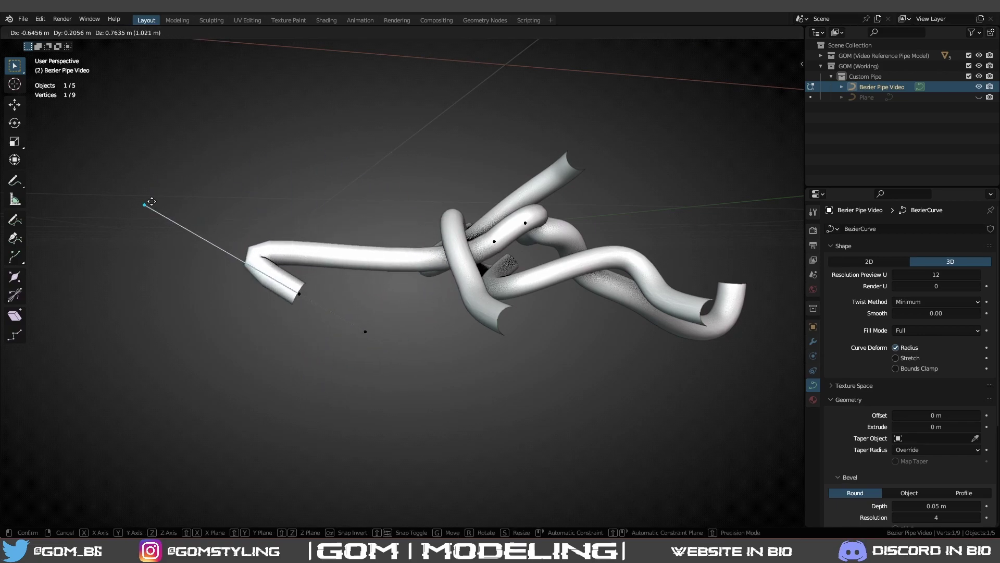
click(269, 387)
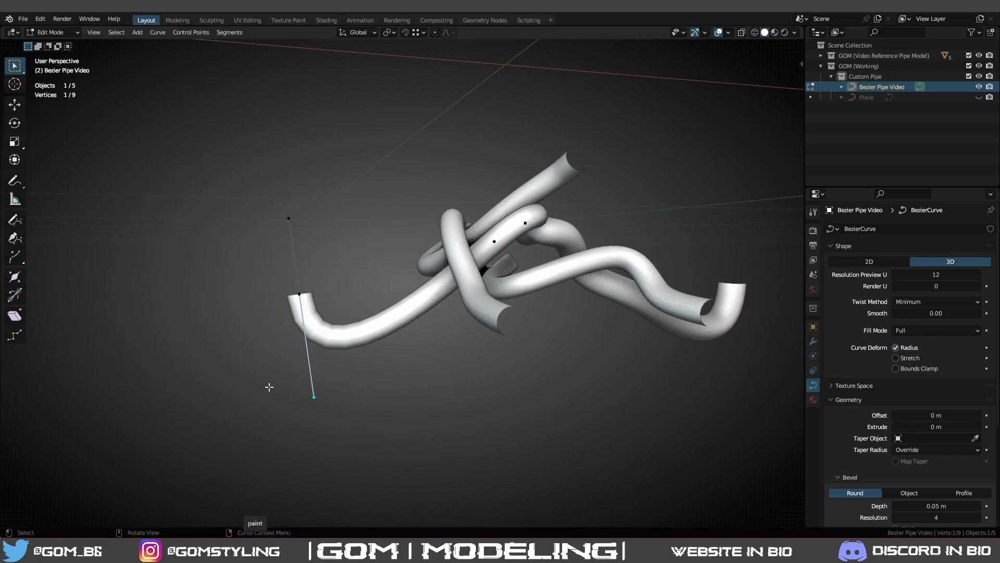
click(295, 299)
key(g)
right_click(281, 288)
key(Tab)
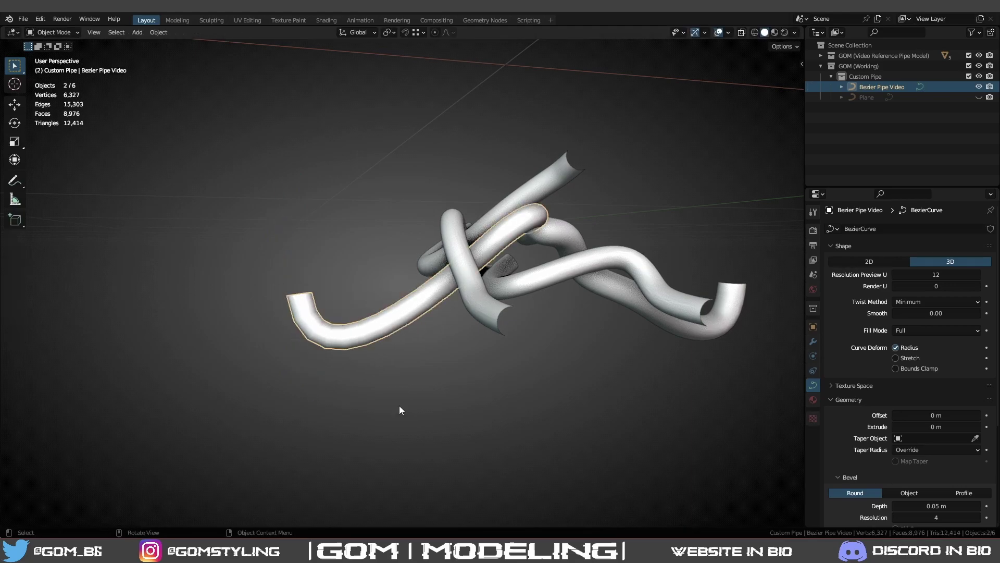
Select the Bezier Pipe Video curve and isolate it in local view.
click(399, 404)
middle_drag(405, 329, 492, 342)
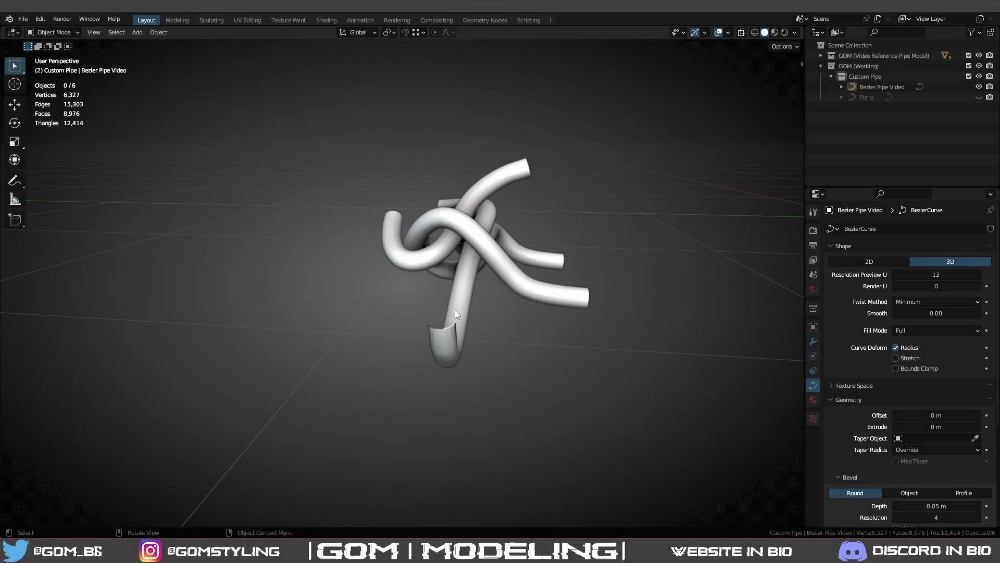
click(454, 312)
key(KP_Divide)
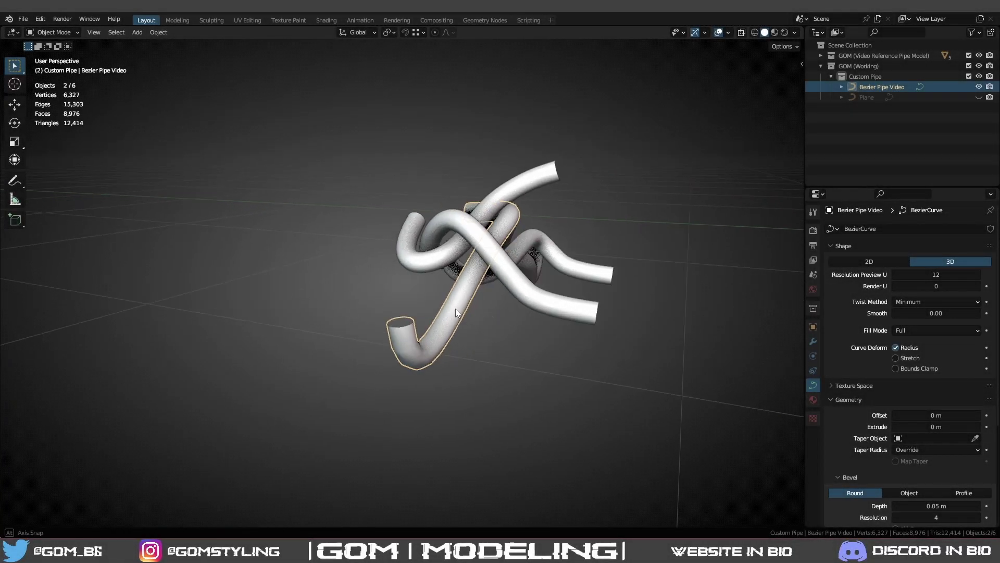
mouse_move(590, 187)
middle_down()
mouse_move(537, 220)
mouse_move(395, 235)
mouse_move(576, 180)
middle_up()
middle_drag(436, 206, 552, 203)
Convert the isolated Bezier Pipe Video curve to a mesh.
right_click(549, 204)
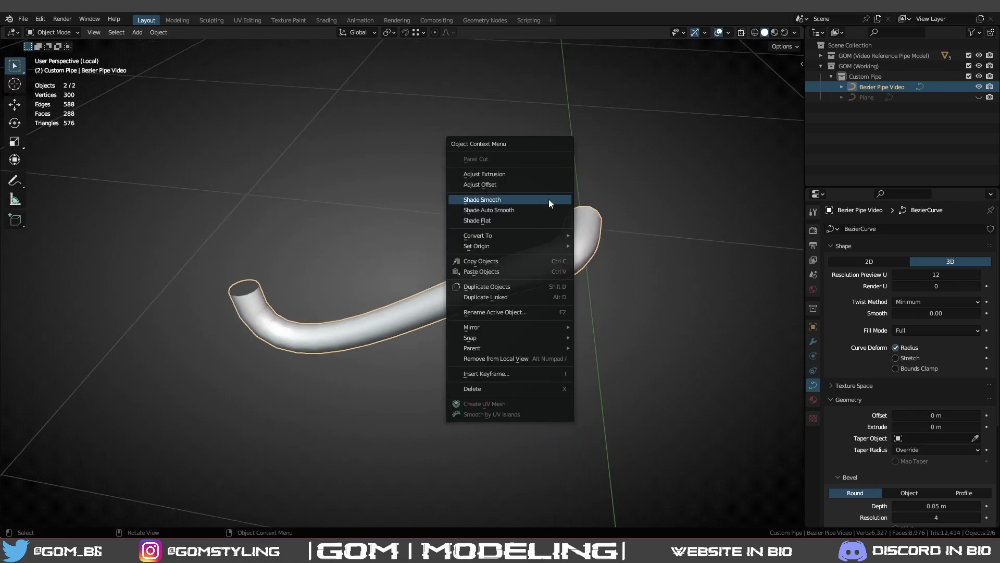
mouse_move(548, 234)
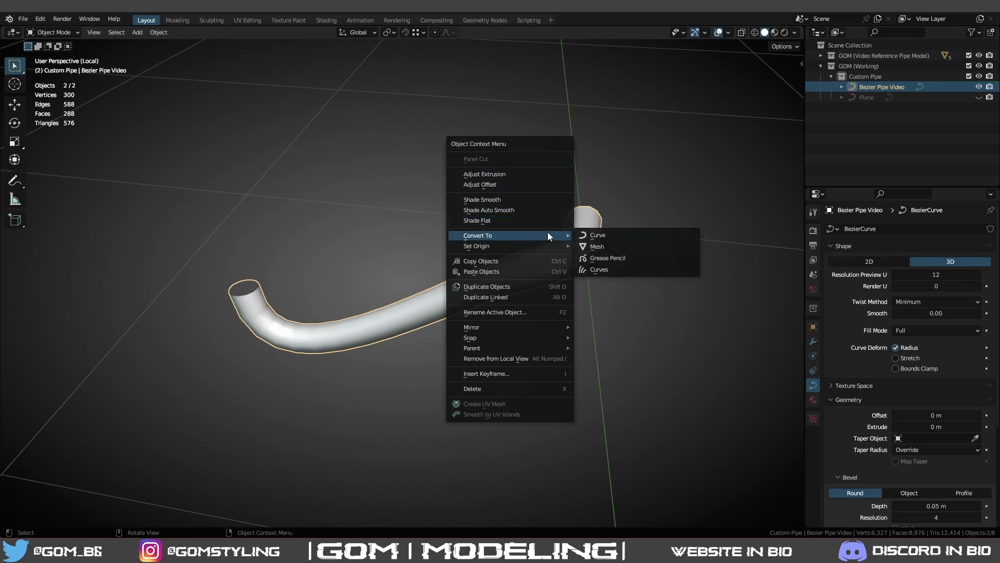
click(602, 249)
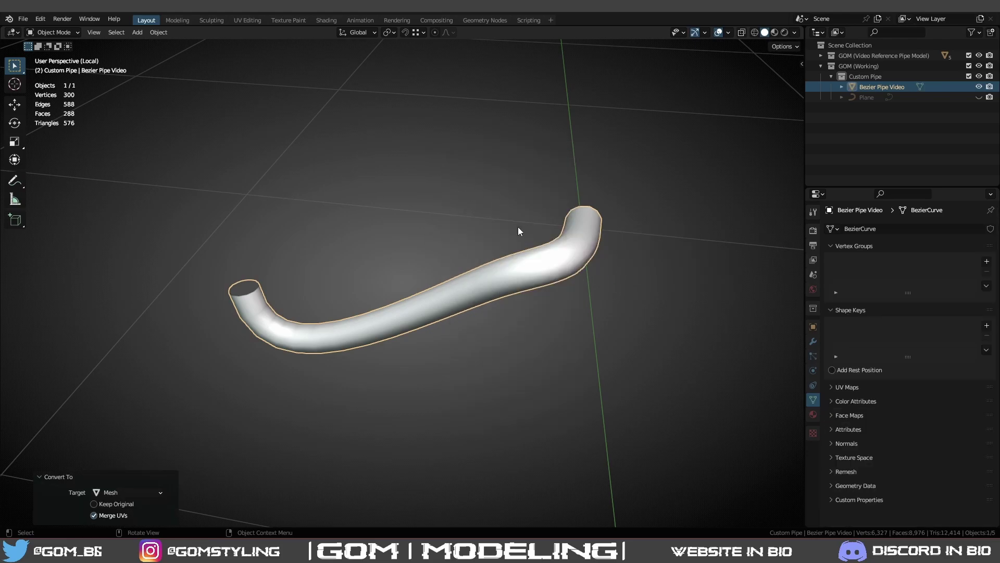
scroll(552, 203, down, 4)
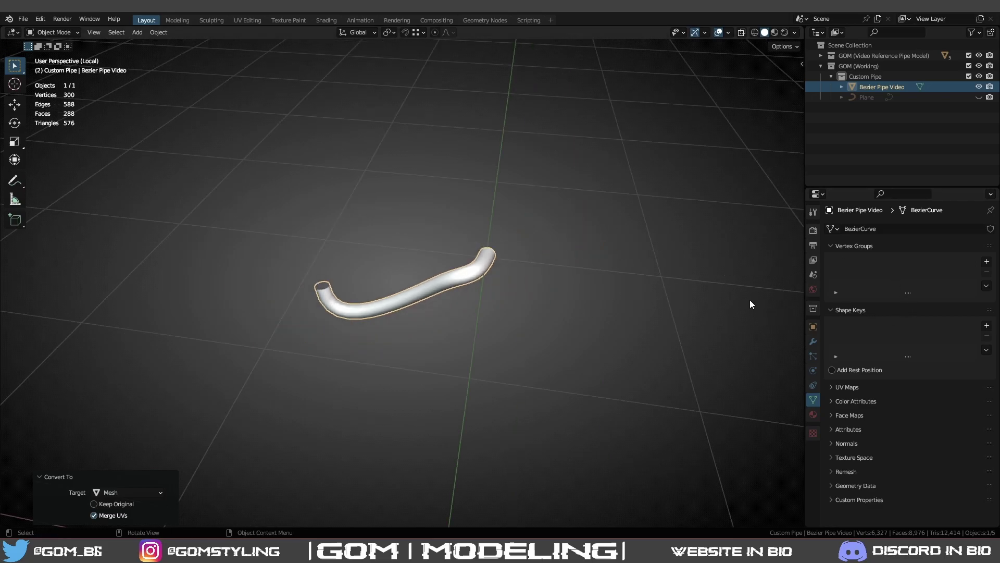
scroll(363, 219, up, 5)
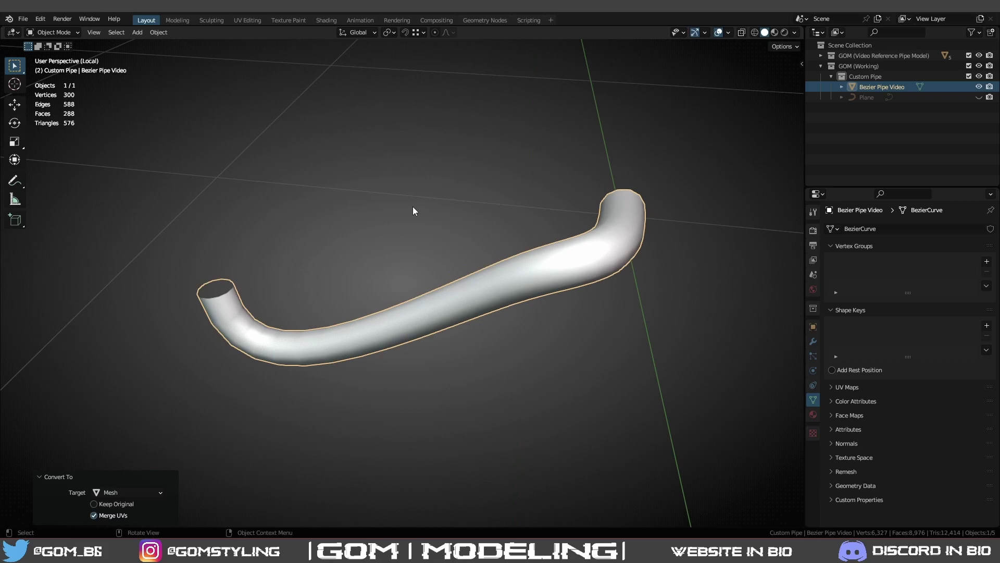
Try moving a single vertex near the bend of the converted pipe mesh in Edit Mode.
key(Tab)
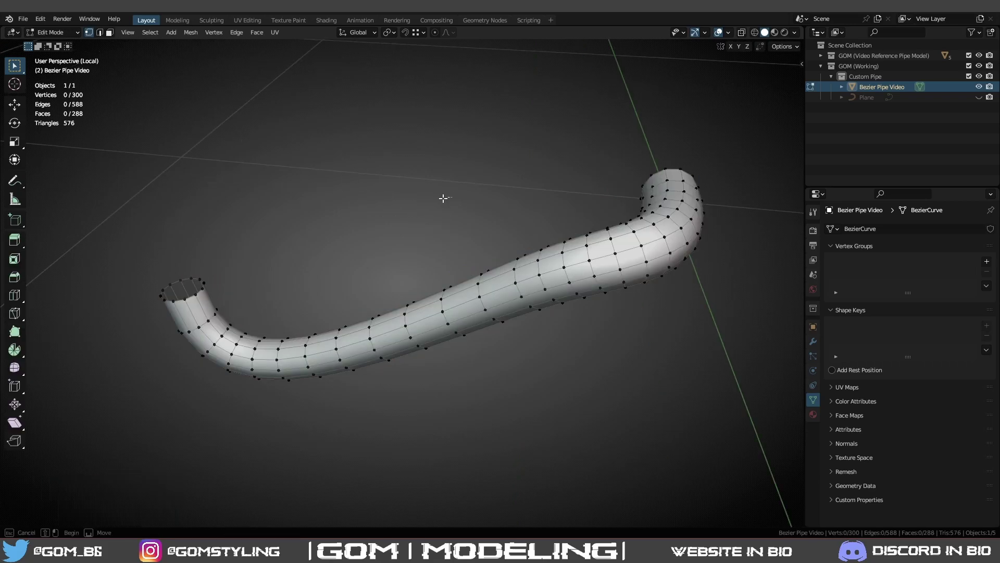
middle_drag(490, 211, 573, 172)
click(353, 355)
key(g)
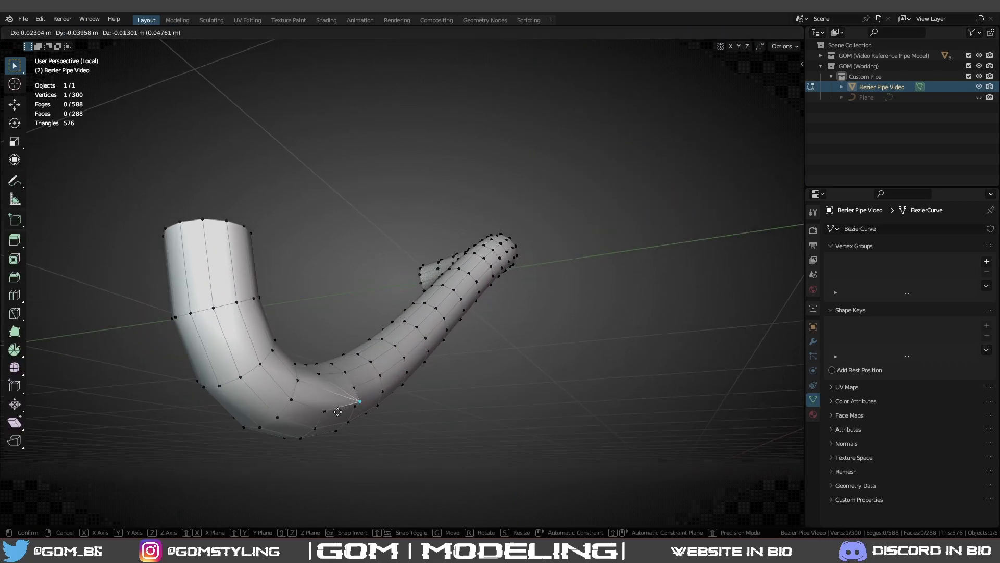
right_click(361, 362)
drag(568, 448, 531, 422)
middle_drag(532, 422, 419, 294)
scroll(419, 294, up, 2)
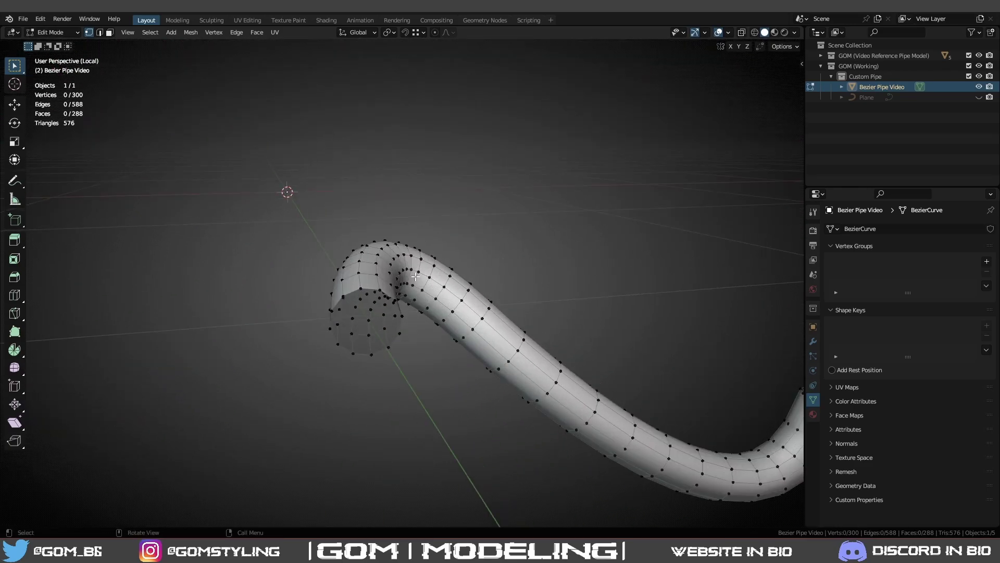
Dissolve every other lengthwise edge loop around the pipe and view the result in Object Mode.
key(2)
middle_drag(490, 307, 431, 405)
alt+click(352, 336)
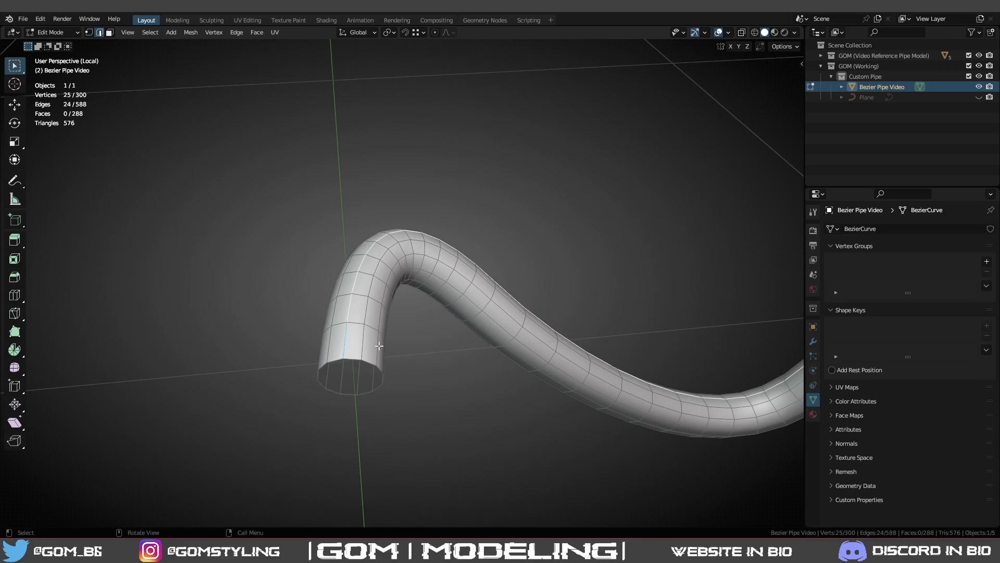
middle_drag(412, 329, 305, 256)
alt+shift+click(342, 291)
alt+shift+click(406, 339)
alt+shift+click(329, 340)
alt+shift+click(304, 318)
alt+shift+click(311, 241)
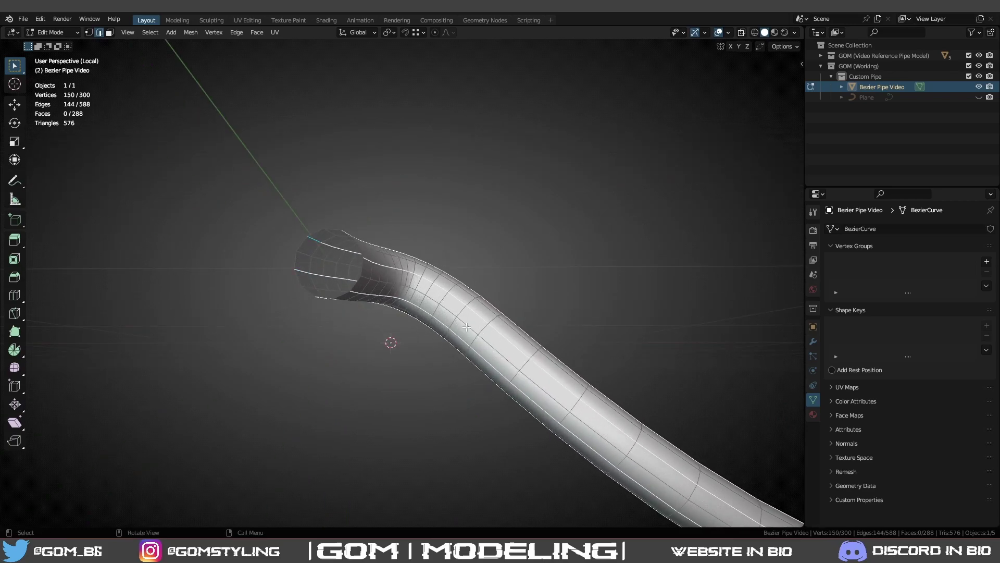
right_click(463, 269)
click(430, 515)
key(Tab)
middle_drag(490, 344, 536, 381)
click(401, 377)
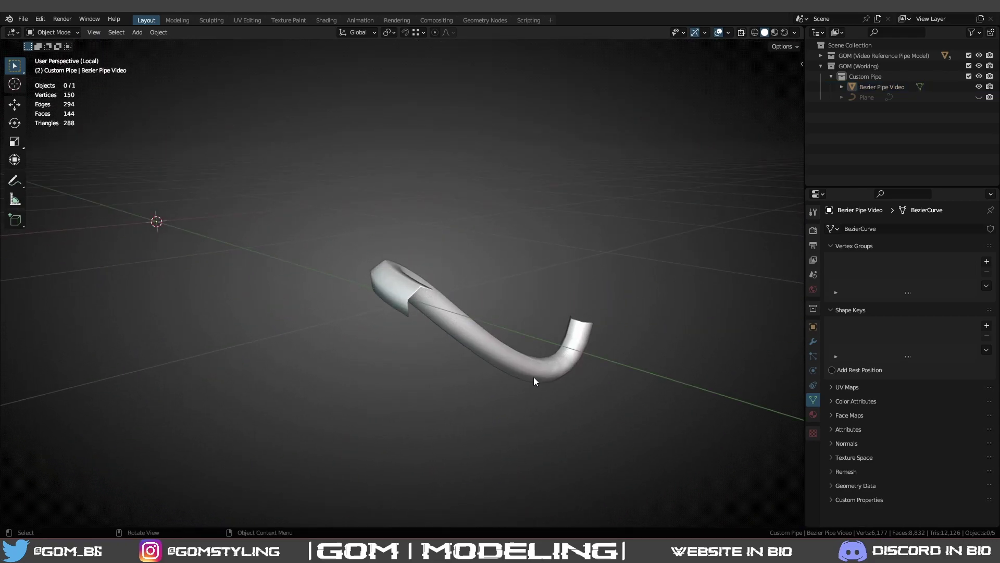
Undo the dissolve of the pipe's lengthwise edge loops and clear the vertex selection.
click(534, 377)
key(Tab)
key(ctrl+z)
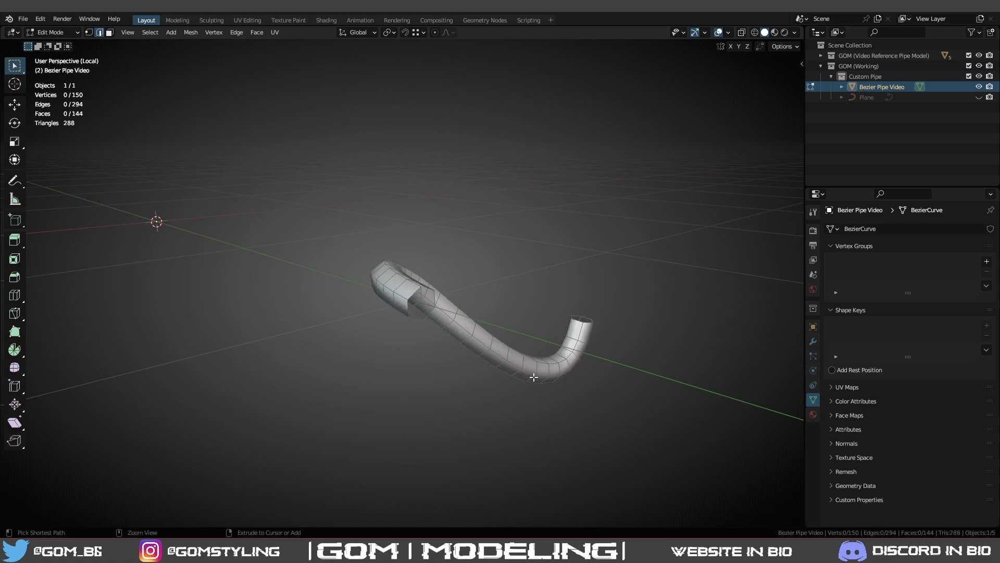
key(ctrl+shift+z)
key(ctrl+z)
key(ctrl+shift+z)
key(1)
key(alt+a)
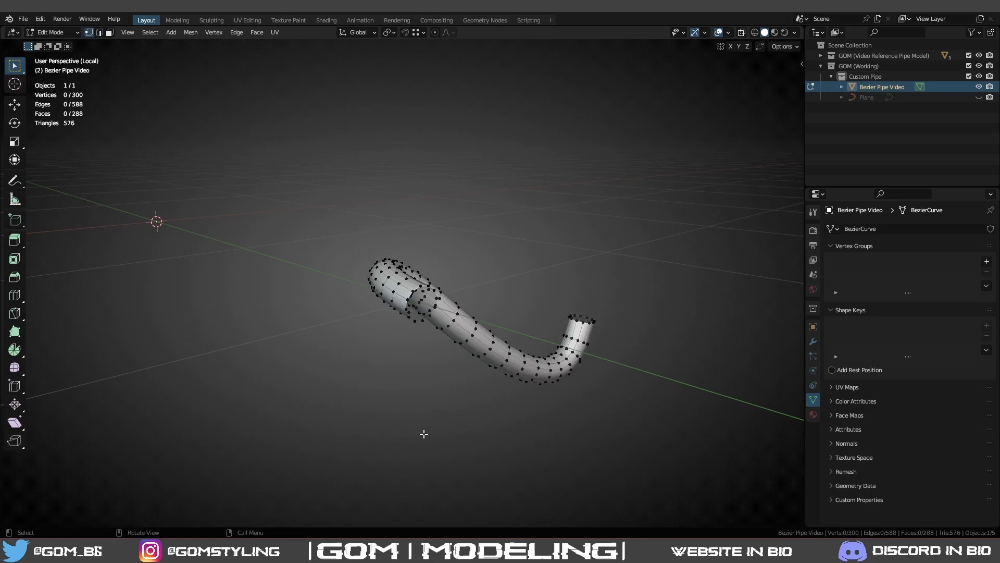
Examine the pipe mesh's edge layout and silhouette from several angles.
scroll(430, 314, up, 1)
middle_drag(510, 268, 489, 248)
scroll(427, 220, up, 1)
key(2)
key(Tab)
scroll(565, 264, down, 8)
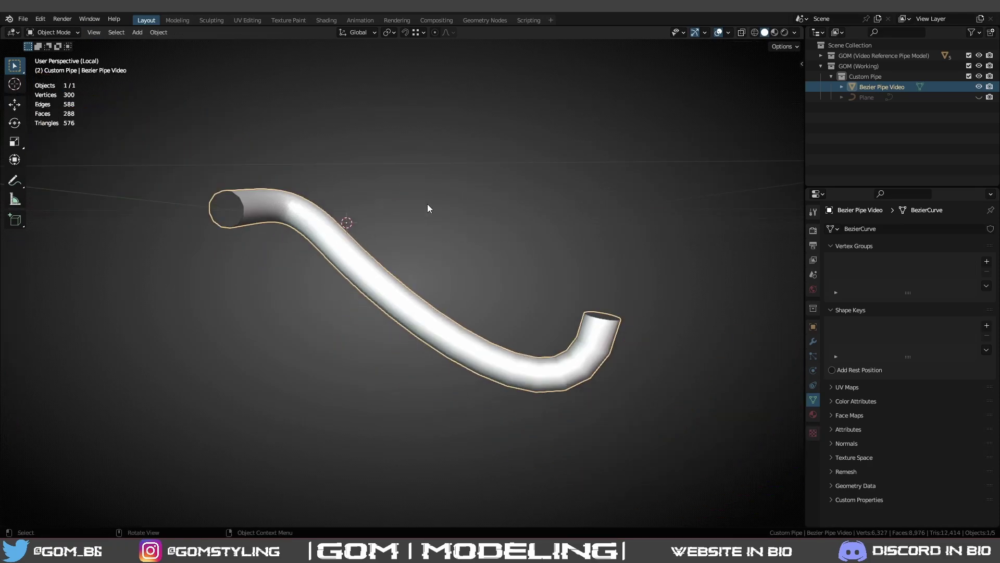
middle_drag(429, 208, 148, 209)
Select three cross-section edge loops on the pipe, one on each side of the first bend and one before the opposite end's bend.
key(Tab)
middle_drag(372, 393, 424, 386)
middle_drag(433, 331, 319, 315)
scroll(335, 317, up, 5)
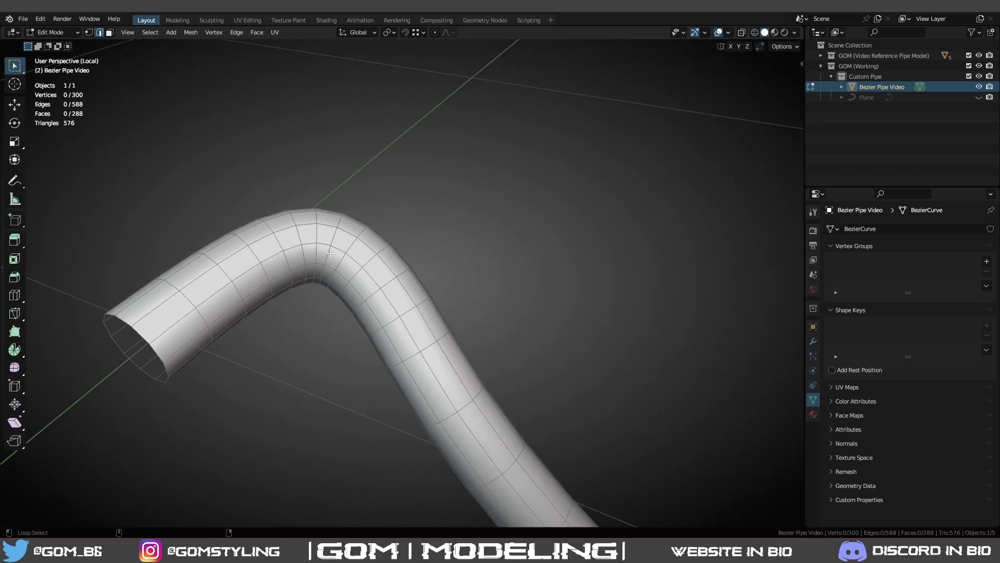
alt+click(285, 258)
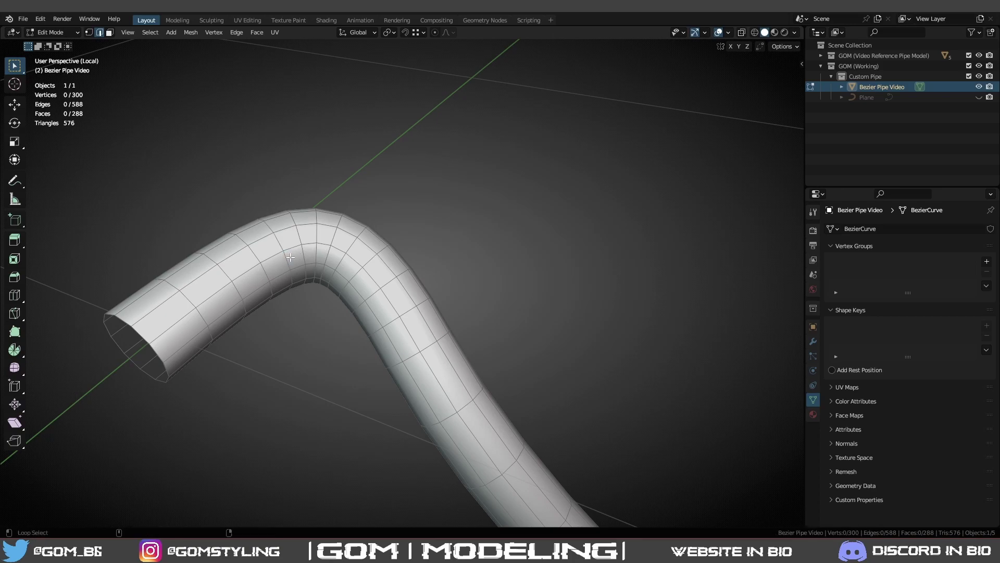
alt+shift+click(453, 416)
scroll(530, 393, down, 5)
shift+middle_drag(529, 393, 469, 327)
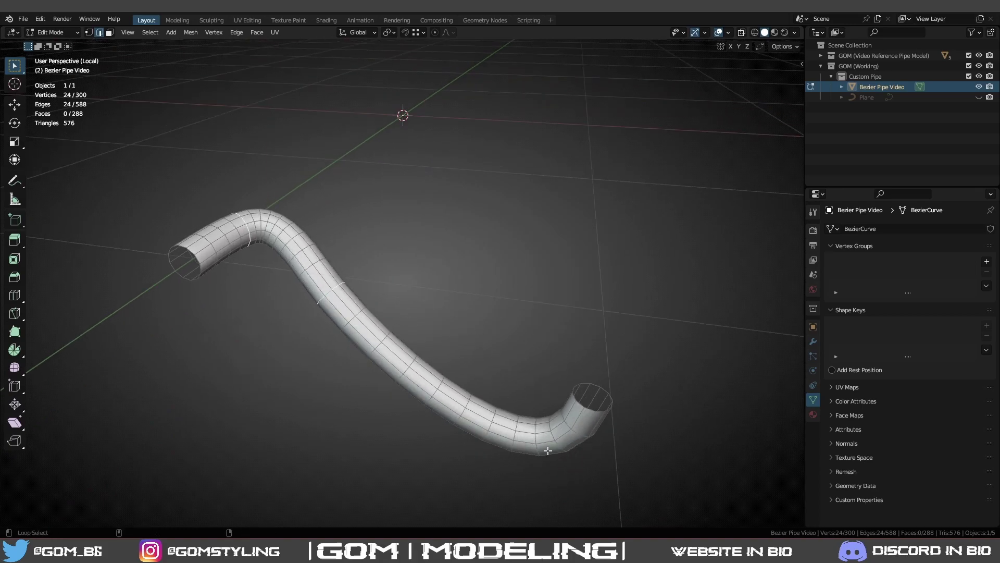
alt+shift+click(536, 437)
shift+middle_drag(605, 468, 724, 492)
scroll(568, 397, up, 1)
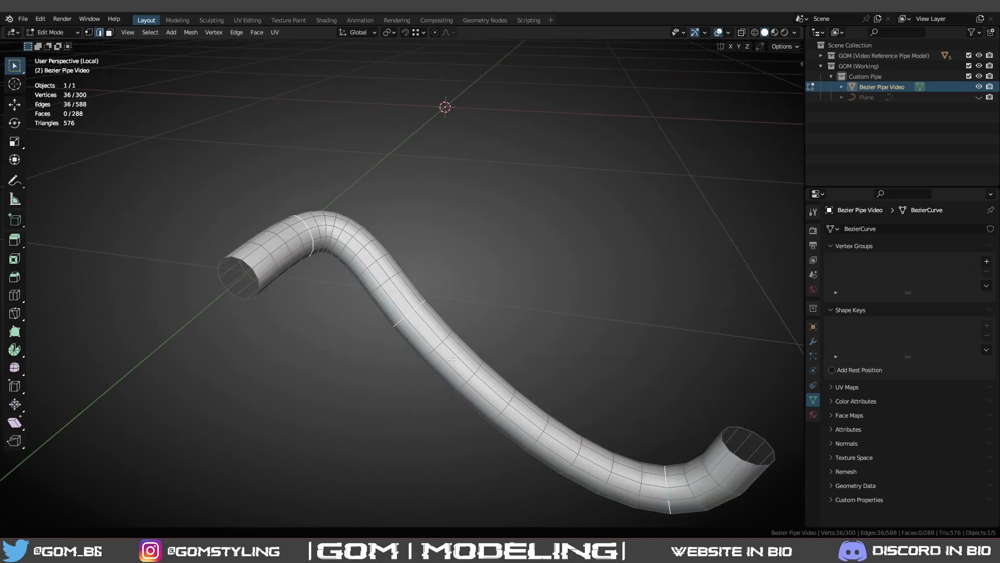
scroll(358, 268, up, 8)
scroll(359, 268, down, 5)
middle_drag(572, 384, 450, 358)
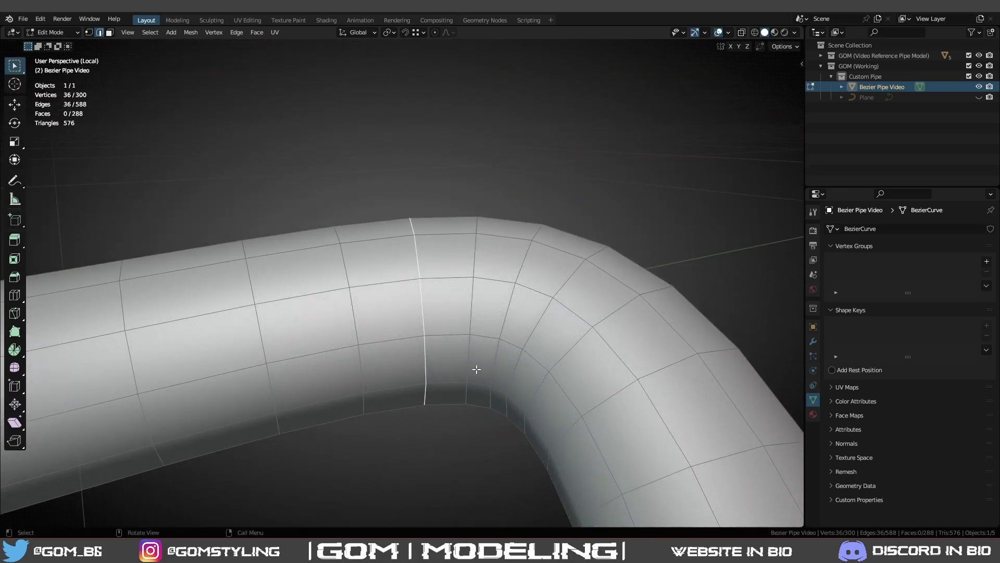
Duplicate the pipe mesh in place and hide the duplicate.
key(Tab)
key(shift+d)
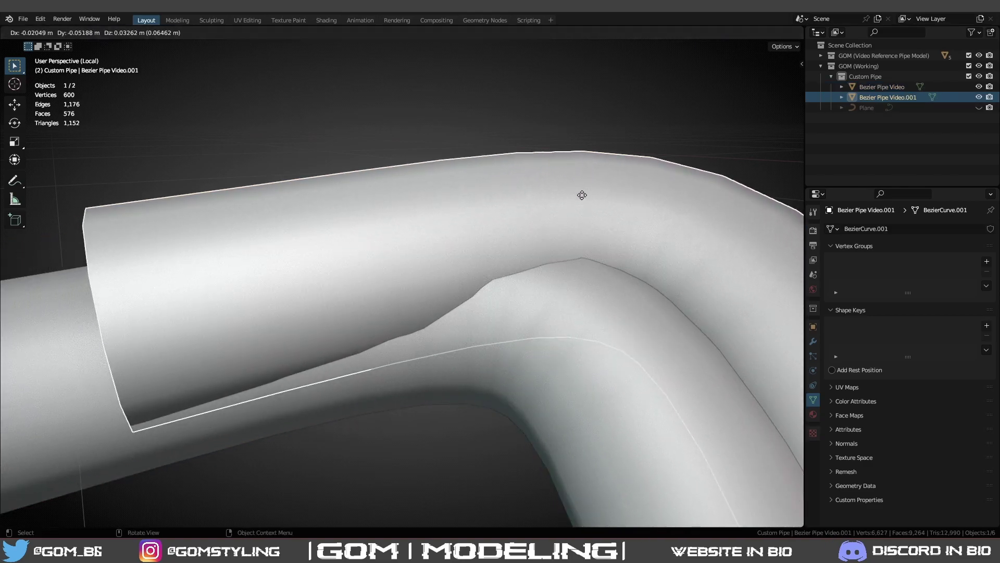
right_click(654, 208)
key(h)
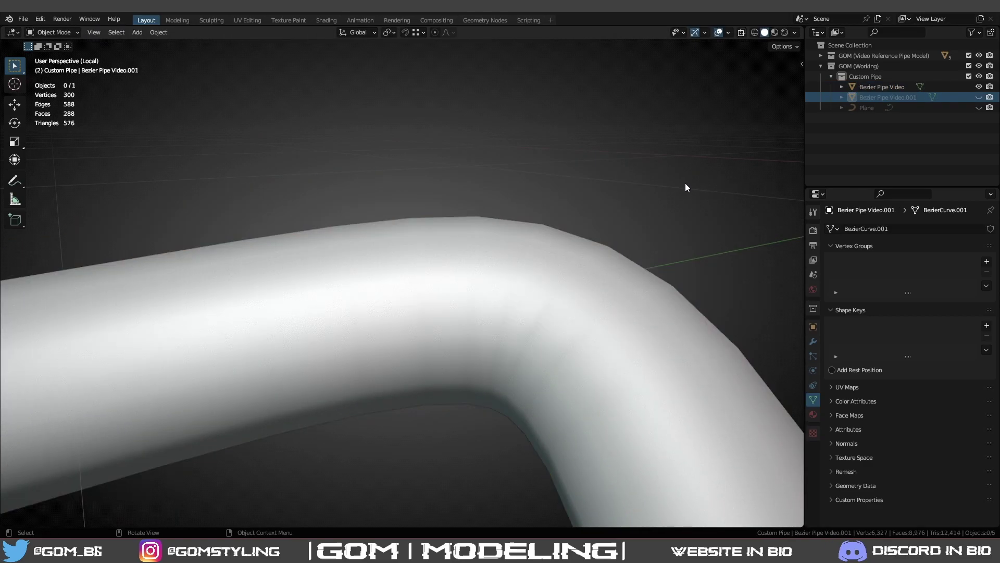
Bevel the three selected cross-section loops on the original pipe with one segment and a width of 0.00572 m.
click(583, 277)
key(Tab)
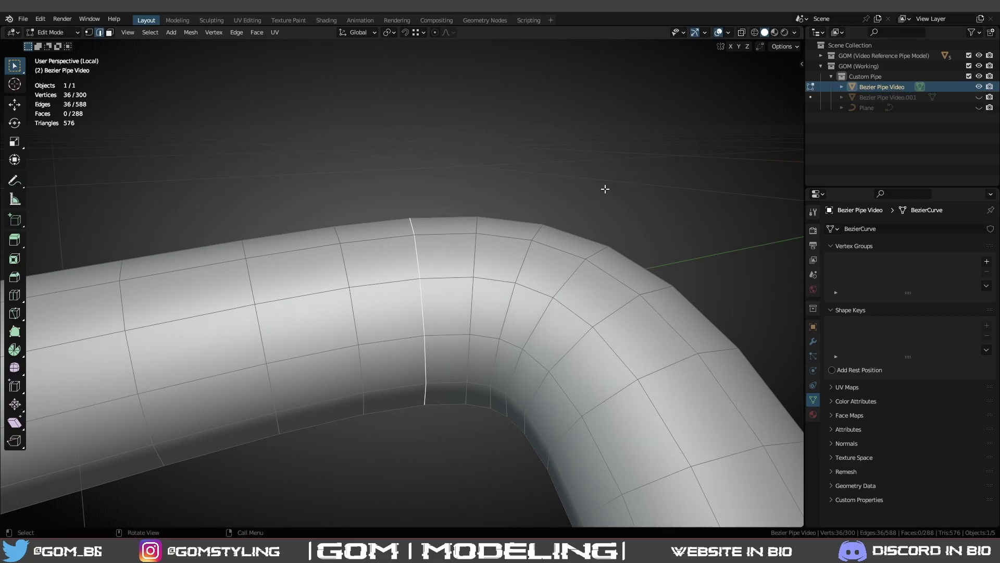
key(ctrl+b)
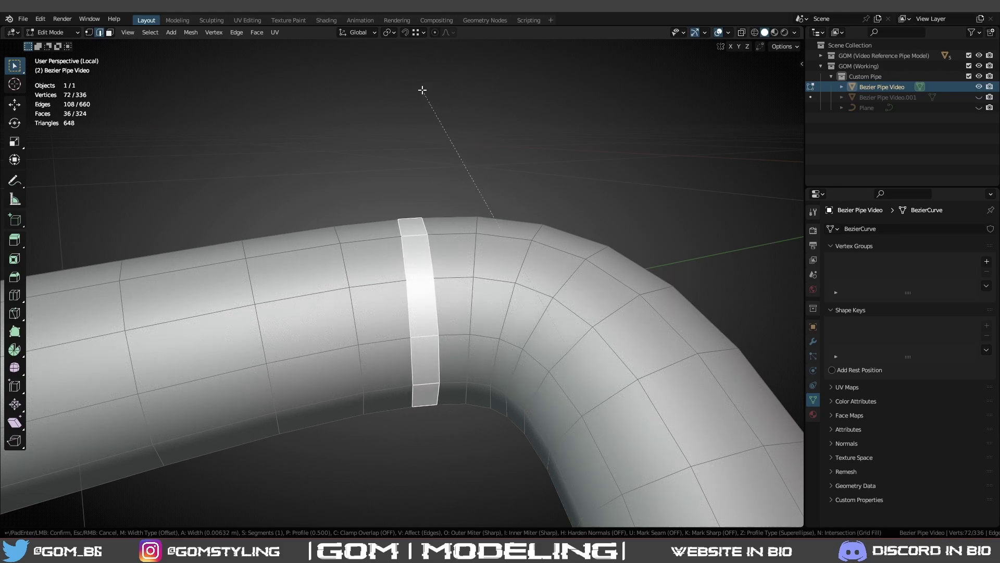
click(422, 99)
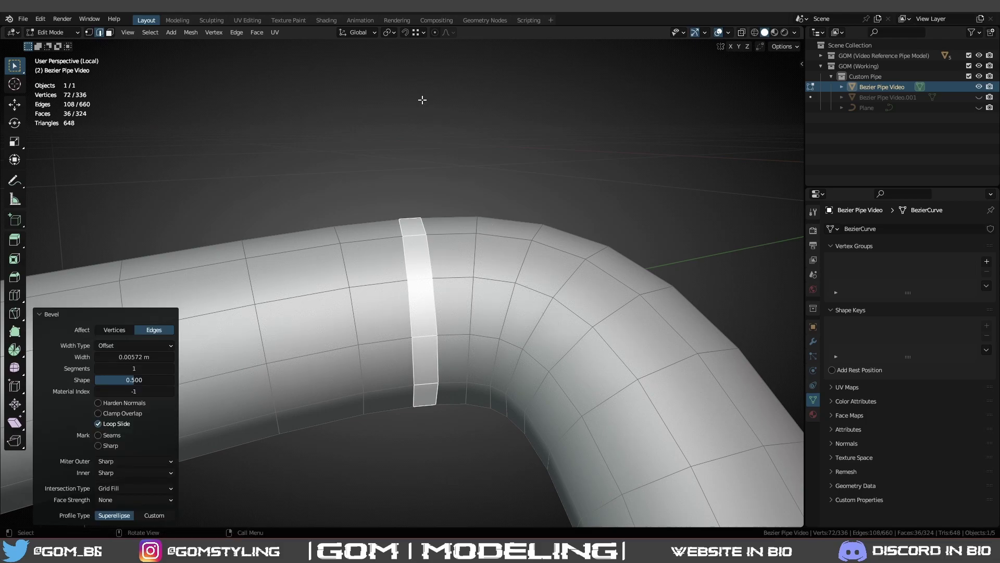
Separate the three beveled face bands from the pipe into their own object.
middle_drag(422, 99, 672, 307)
shift+middle_drag(636, 302, 397, 81)
shift+middle_drag(365, 138, 509, 282)
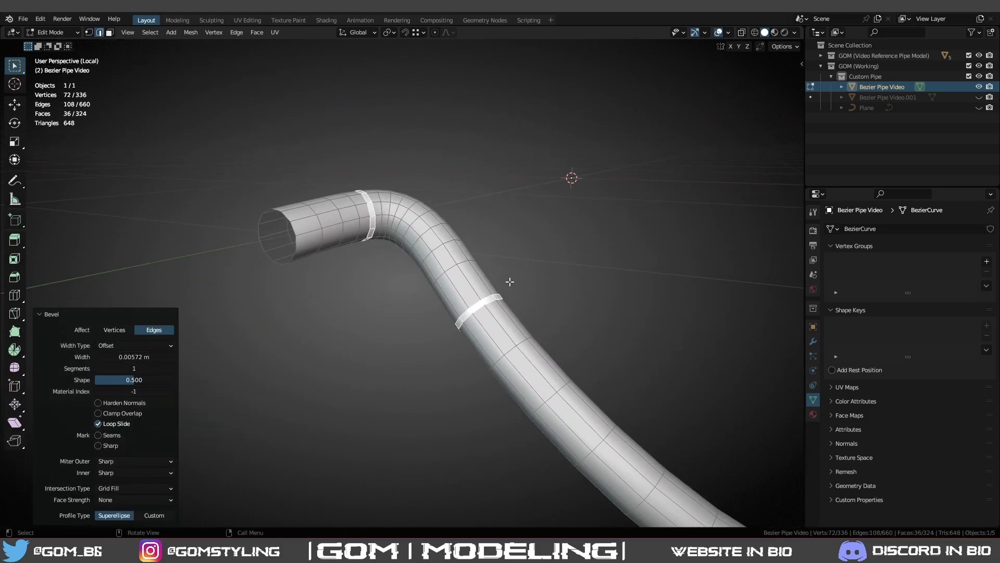
key(3)
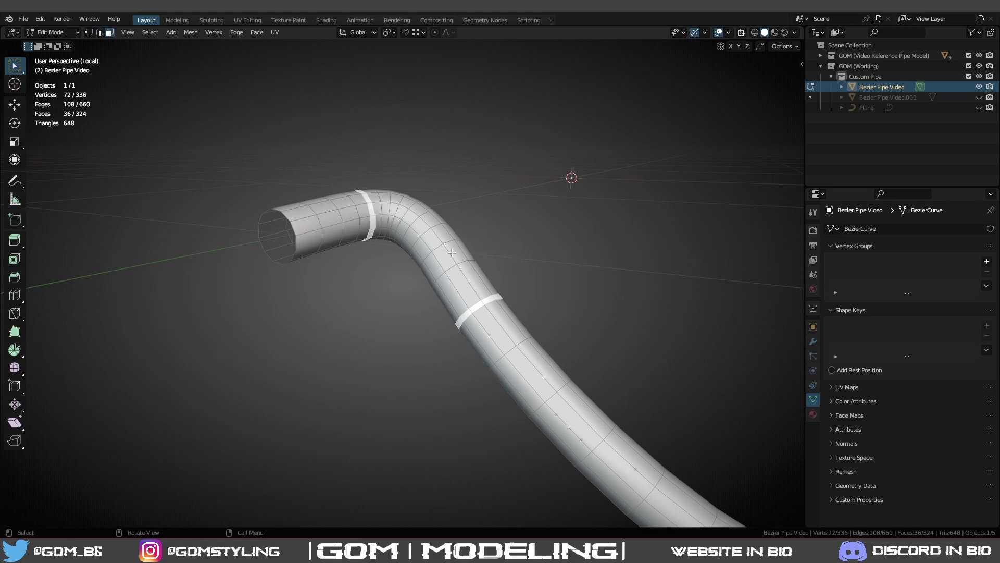
key(p)
click(412, 244)
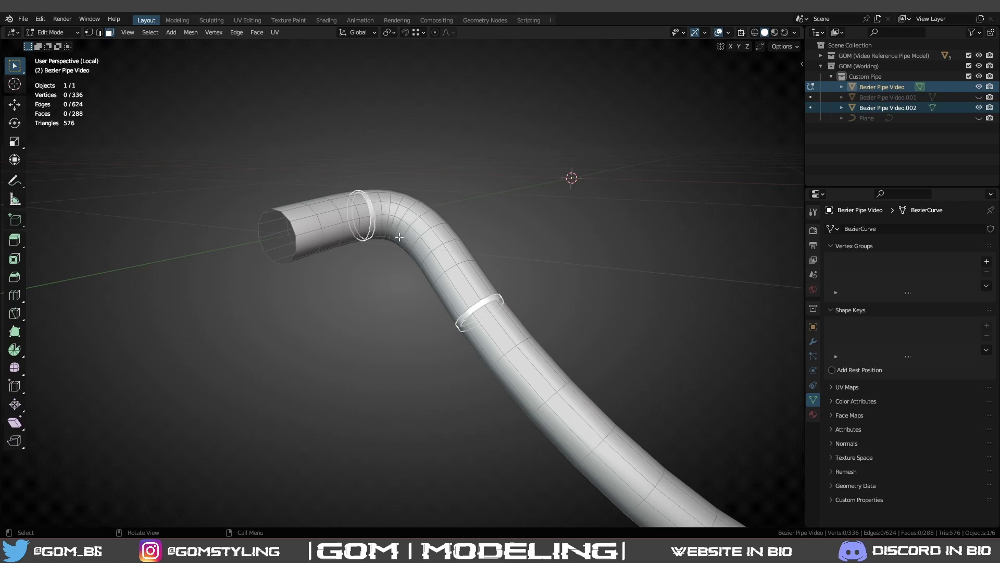
Delete the beveled pipe in Object Mode and unhide the intact duplicate pipe.
key(Tab)
click(373, 216)
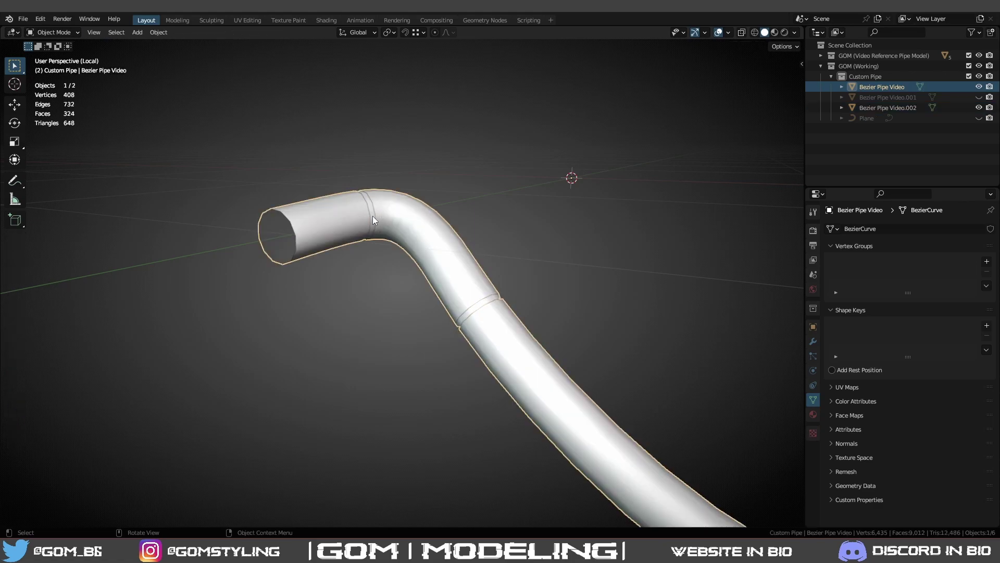
click(421, 230)
key(Delete)
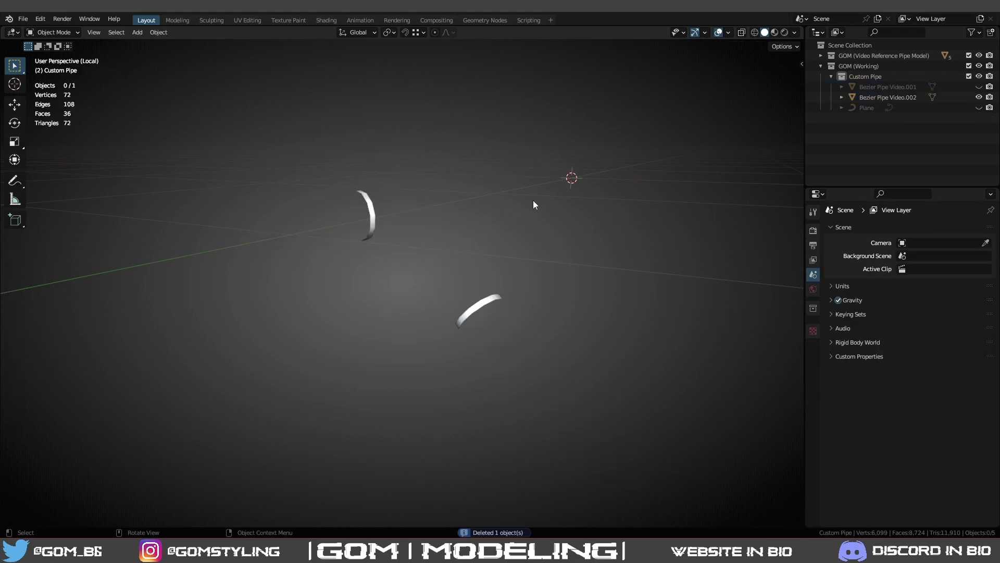
click(979, 86)
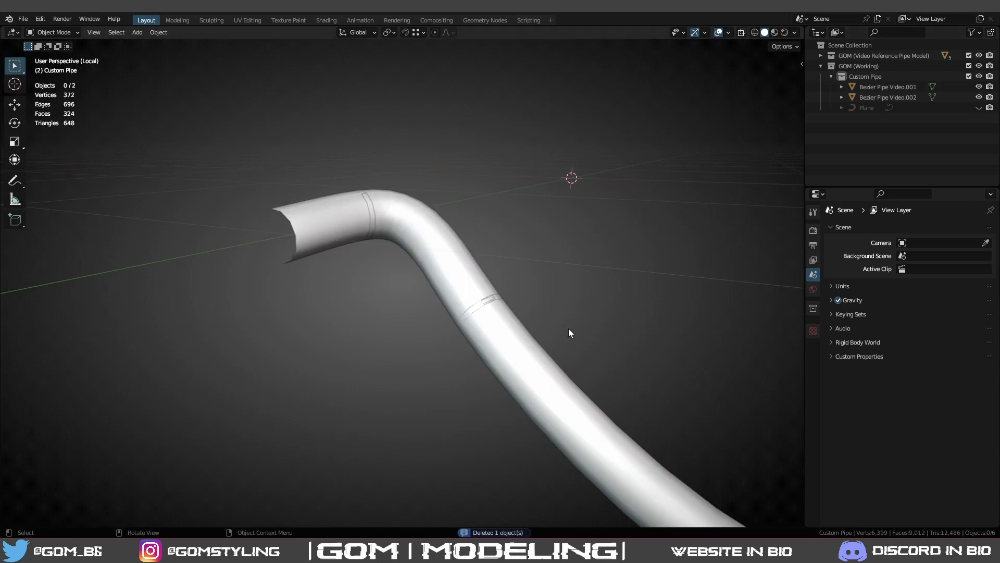
Examine how the separated bands sit on the restored pipe around its first bend, in both Object and Edit Mode.
click(490, 310)
key(Tab)
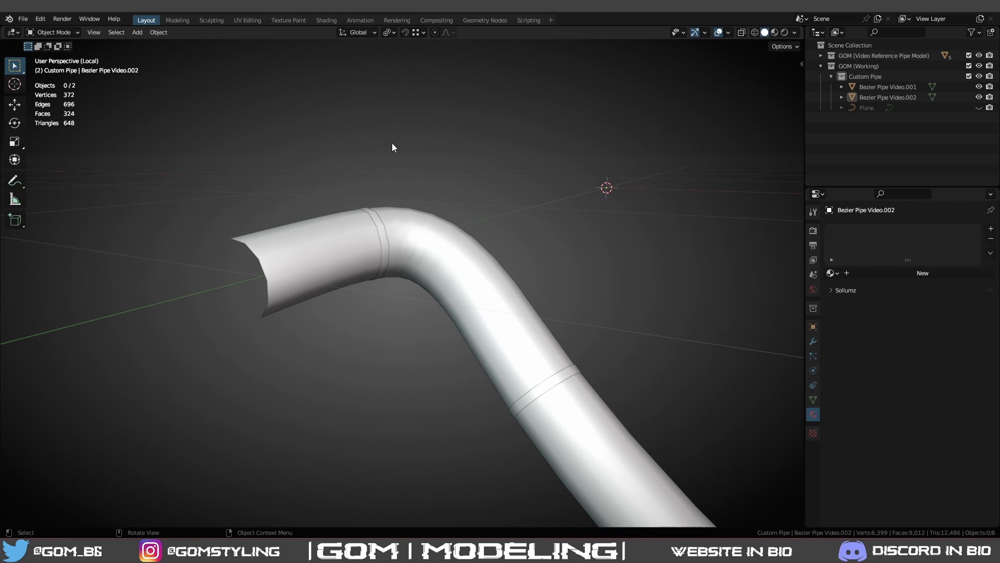
click(386, 243)
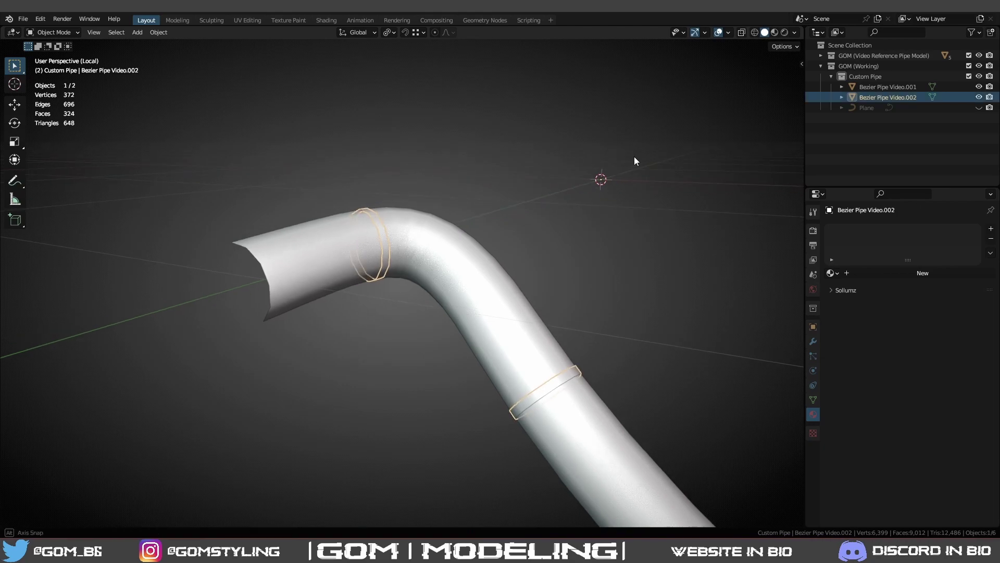
middle_drag(633, 156, 635, 162)
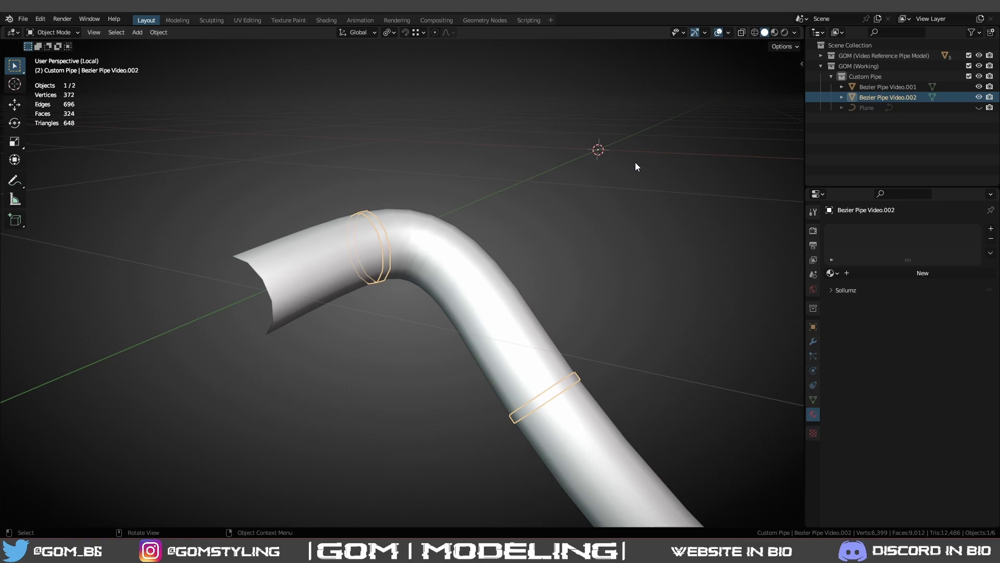
drag(636, 162, 638, 225)
scroll(478, 186, up, 1)
click(365, 242)
click(380, 242)
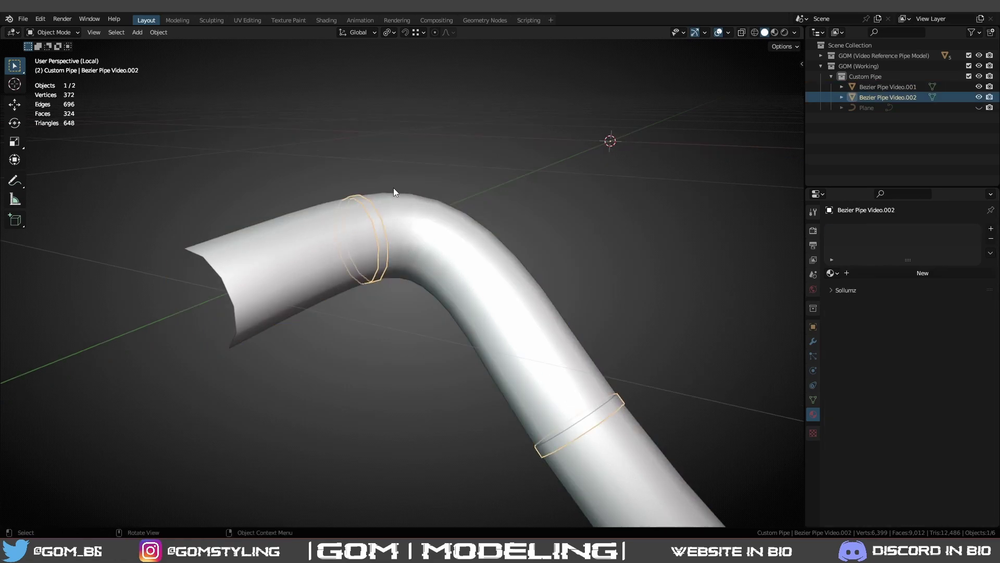
key(Tab)
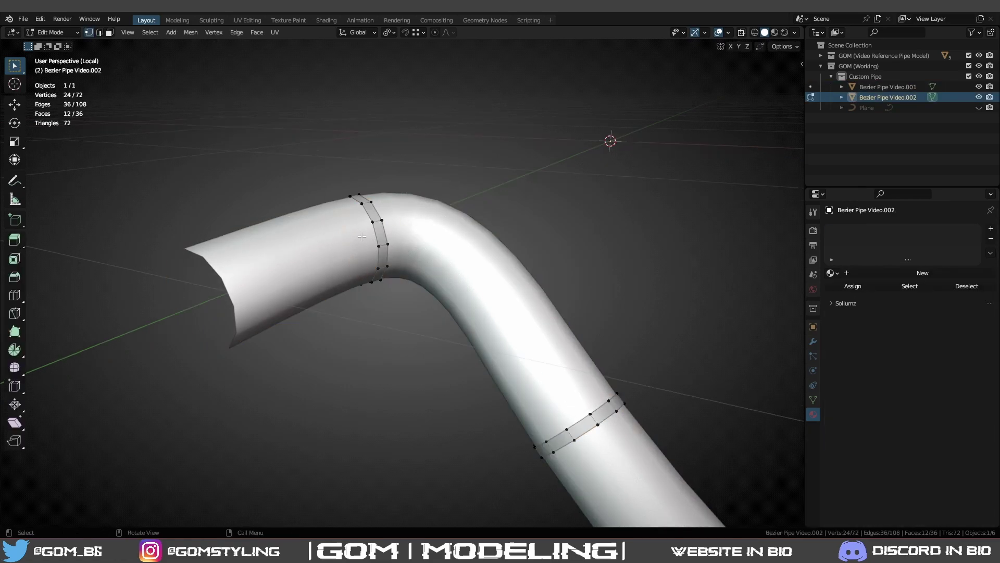
middle_drag(468, 252, 442, 259)
key(Tab)
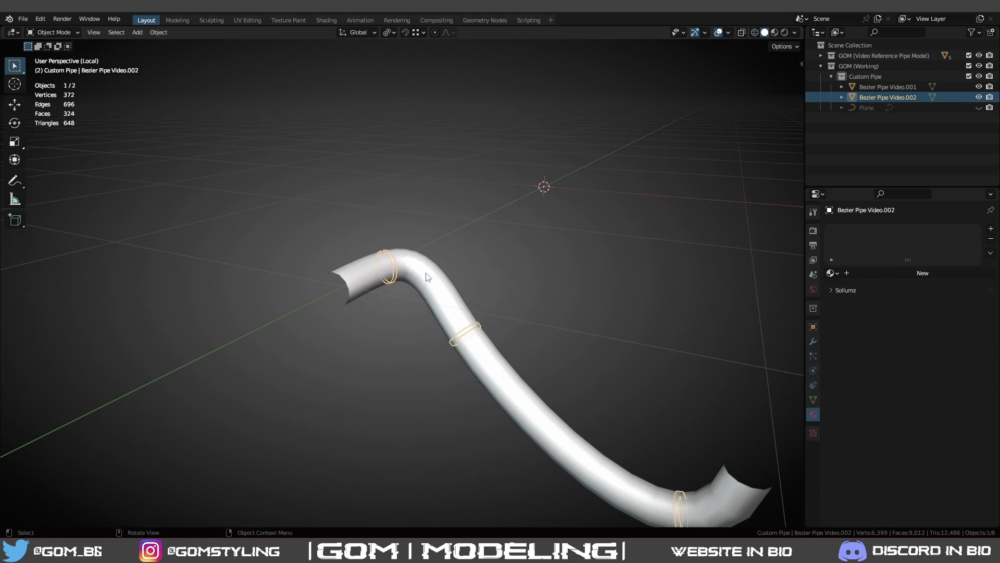
Select all vertices of the three bands in Edit Mode with X-ray display, and turn X-ray off again.
scroll(407, 271, up, 5)
key(Tab)
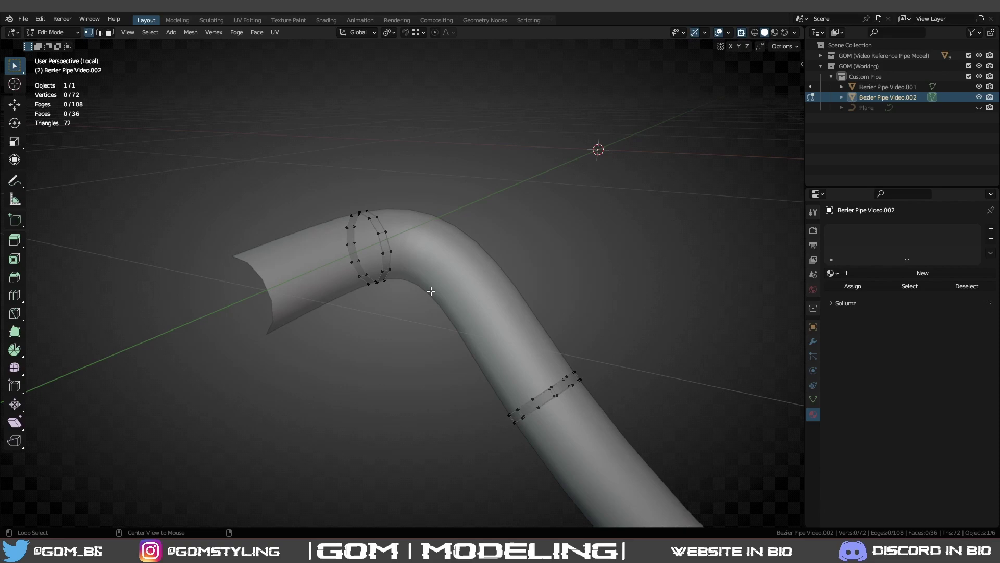
scroll(411, 290, down, 5)
drag(672, 494, 235, 150)
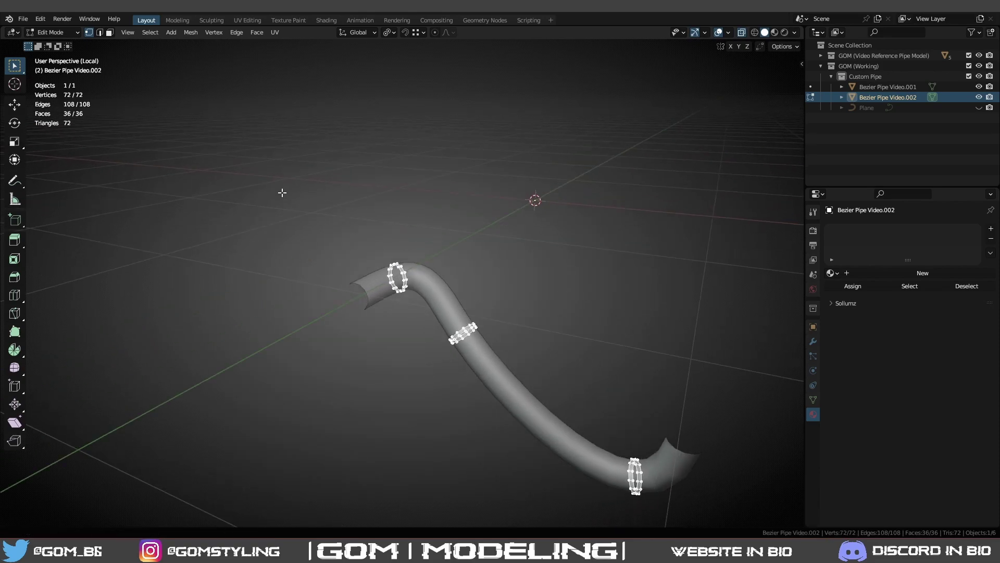
scroll(330, 233, up, 5)
scroll(396, 228, up, 4)
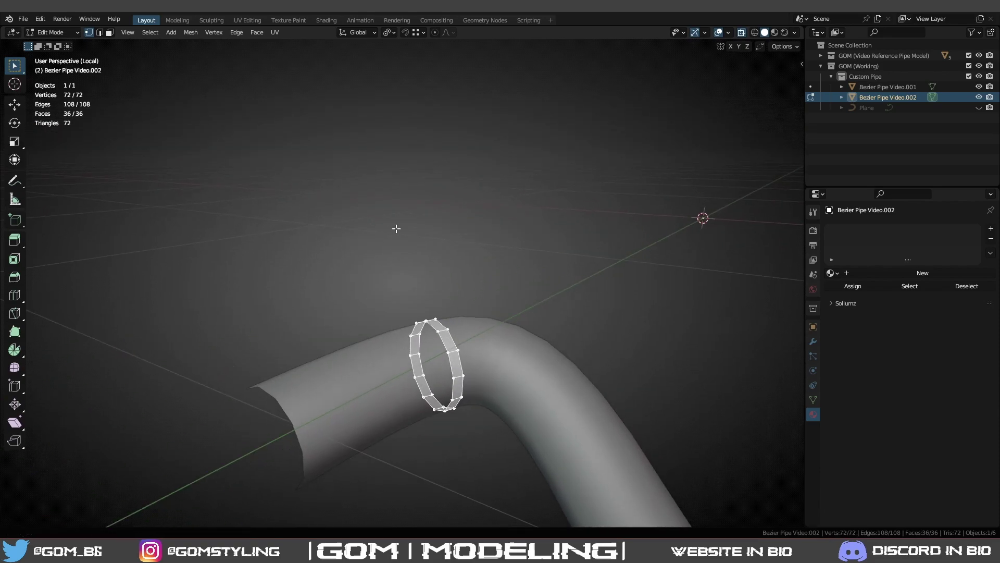
mouse_move(395, 227)
shift+middle_down()
mouse_move(373, 214)
mouse_move(402, 211)
shift+middle_up()
key(alt+z)
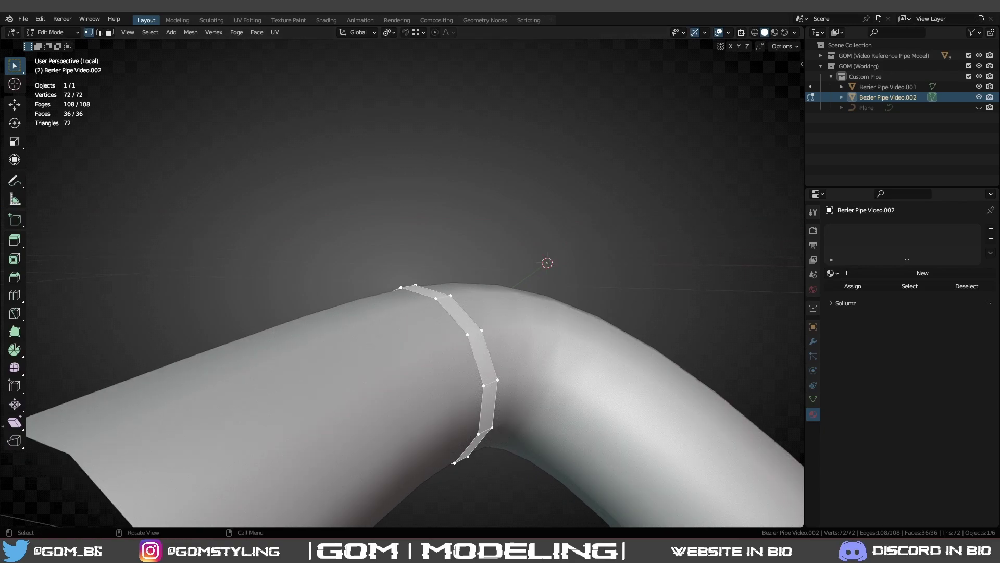
Set the transform pivot point to Individual Origins and try scaling the bands outward from the pipe surface.
click(390, 32)
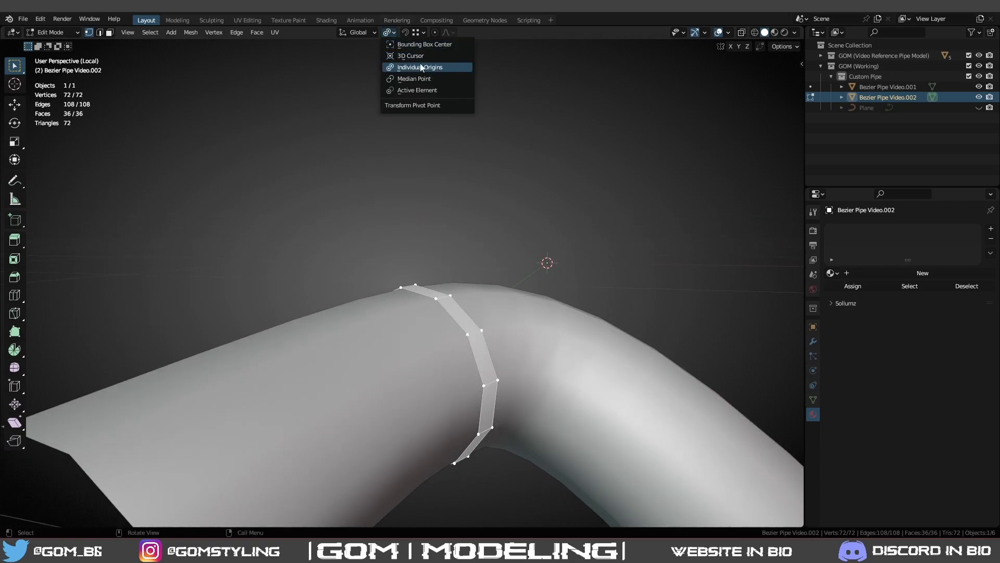
click(433, 70)
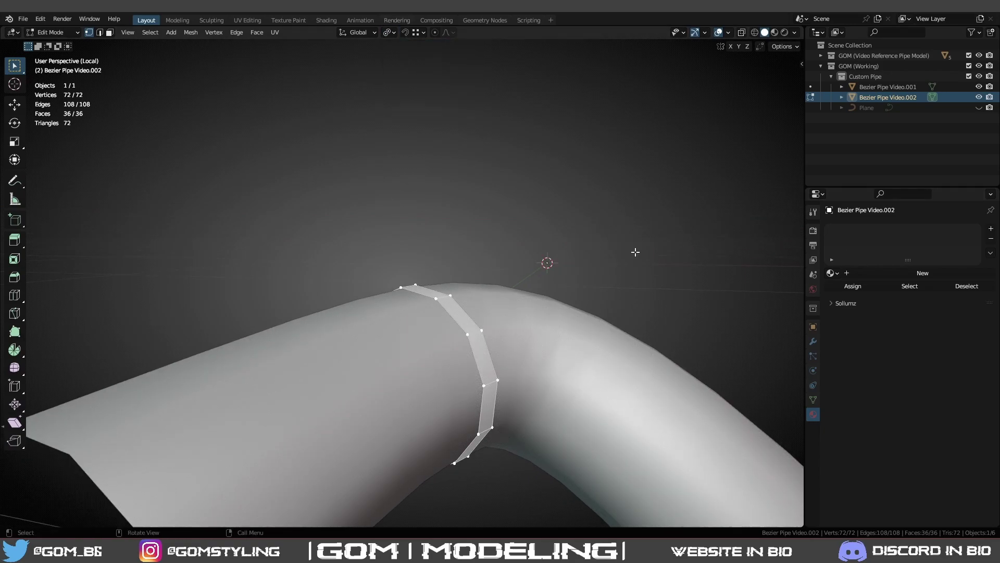
middle_drag(467, 259, 440, 210)
key(s)
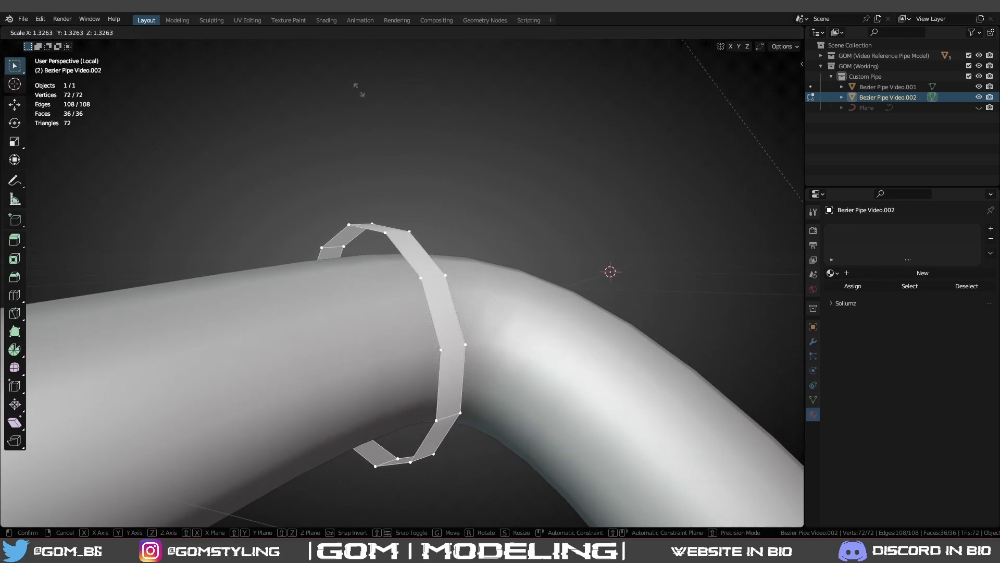
right_click(379, 190)
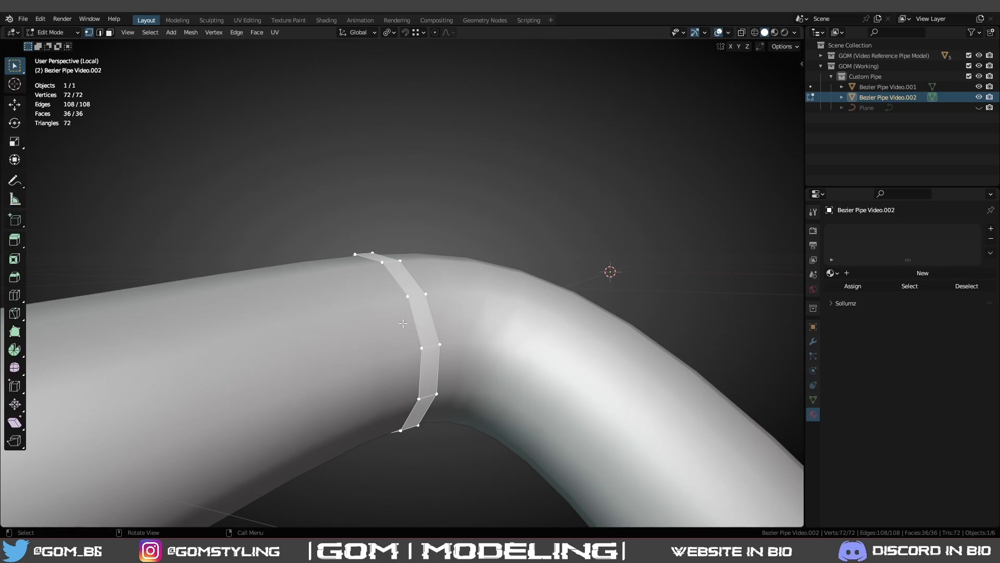
Return the band object to Object Mode and clear the selection.
middle_drag(382, 321, 582, 390)
key(Tab)
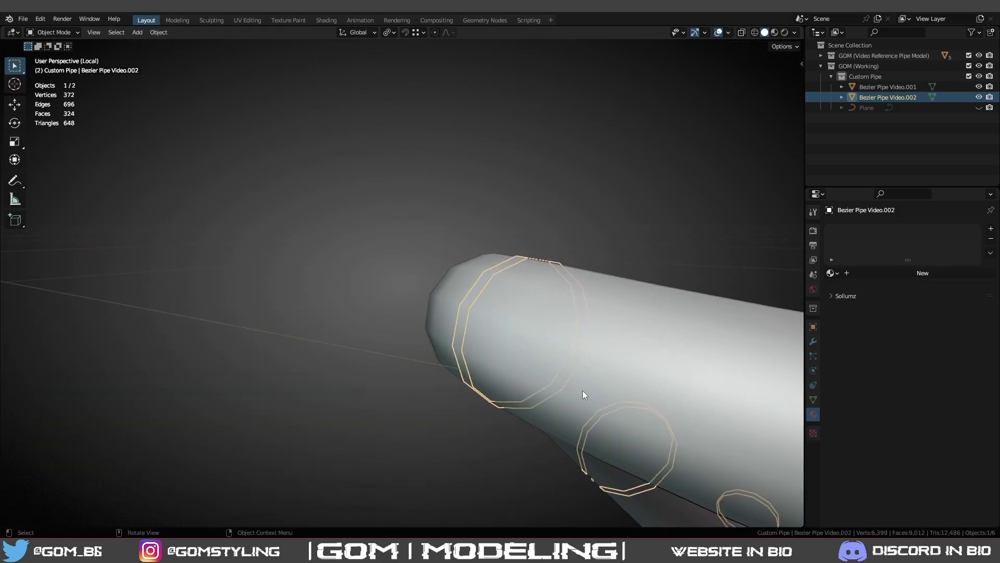
scroll(582, 390, down, 5)
click(417, 399)
middle_drag(416, 399, 507, 326)
click(567, 328)
click(572, 331)
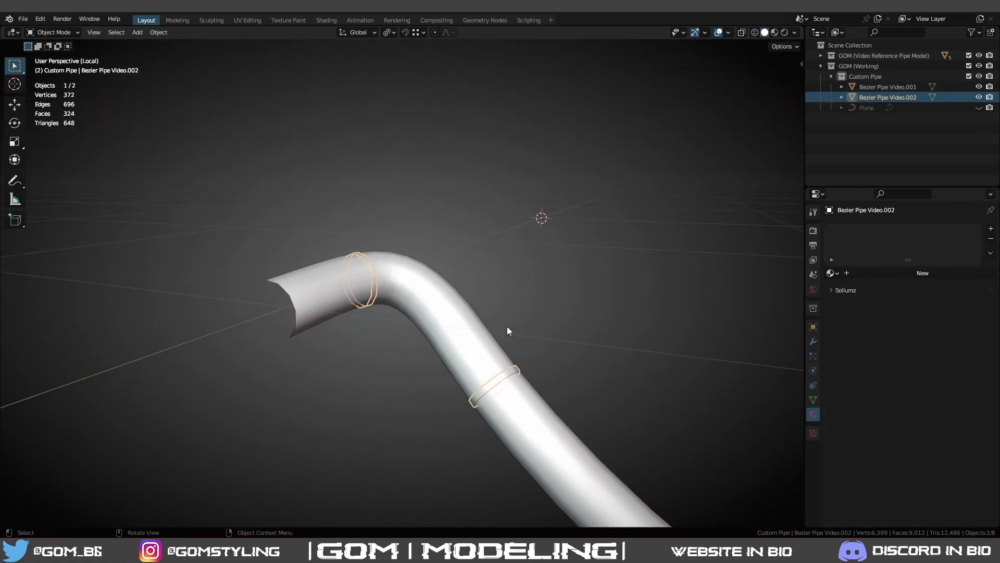
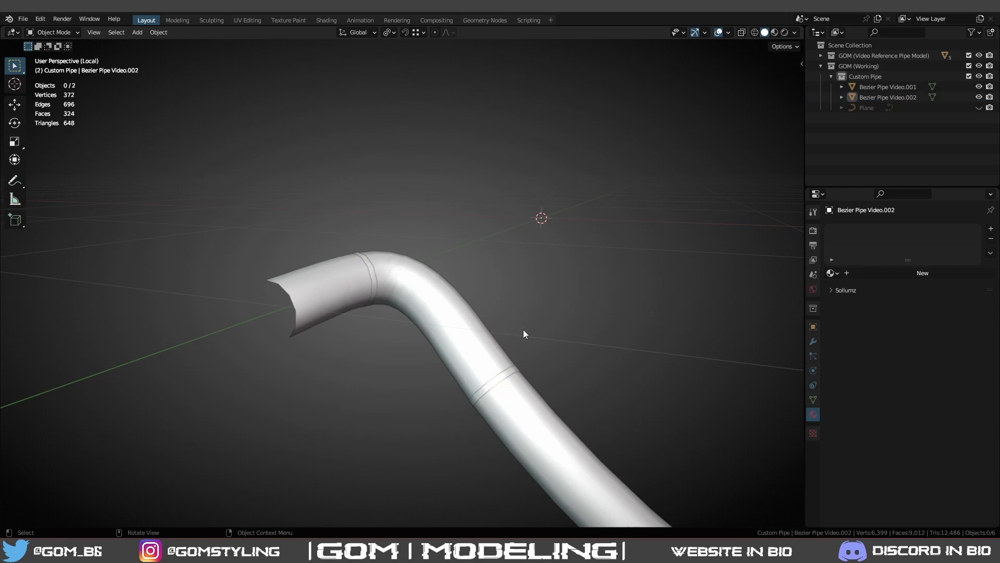
Switch the viewport to rendered shading and inspect the pipe's material settings.
mouse_move(550, 327)
middle_down()
mouse_move(586, 348)
mouse_move(456, 290)
middle_up()
key(z)
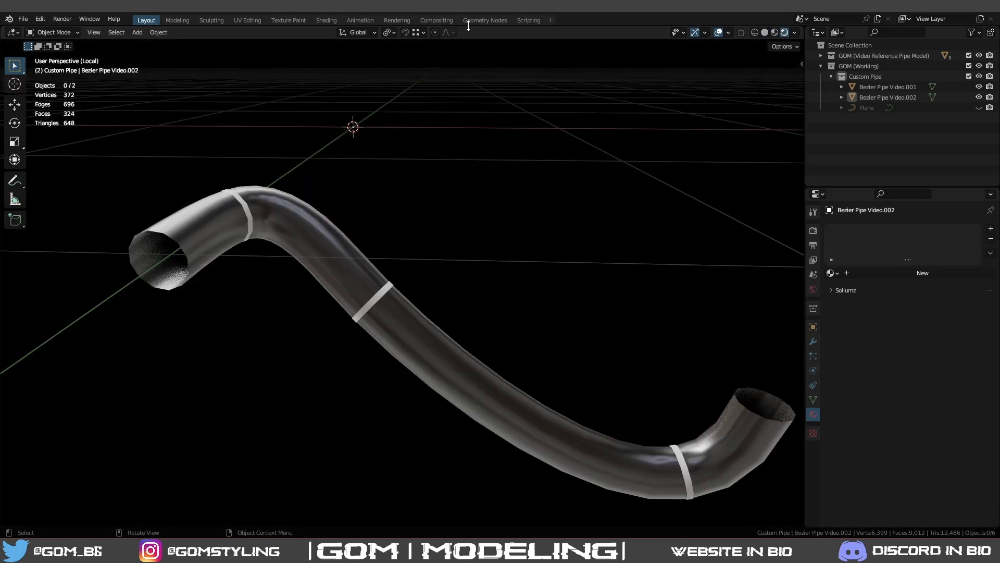
click(318, 204)
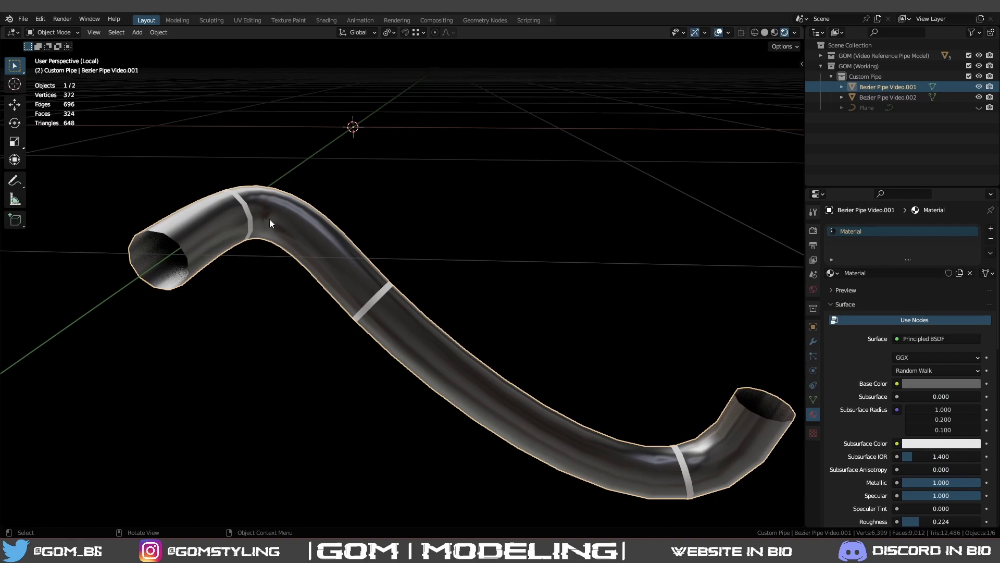
click(243, 212)
click(204, 239)
scroll(274, 255, up, 2)
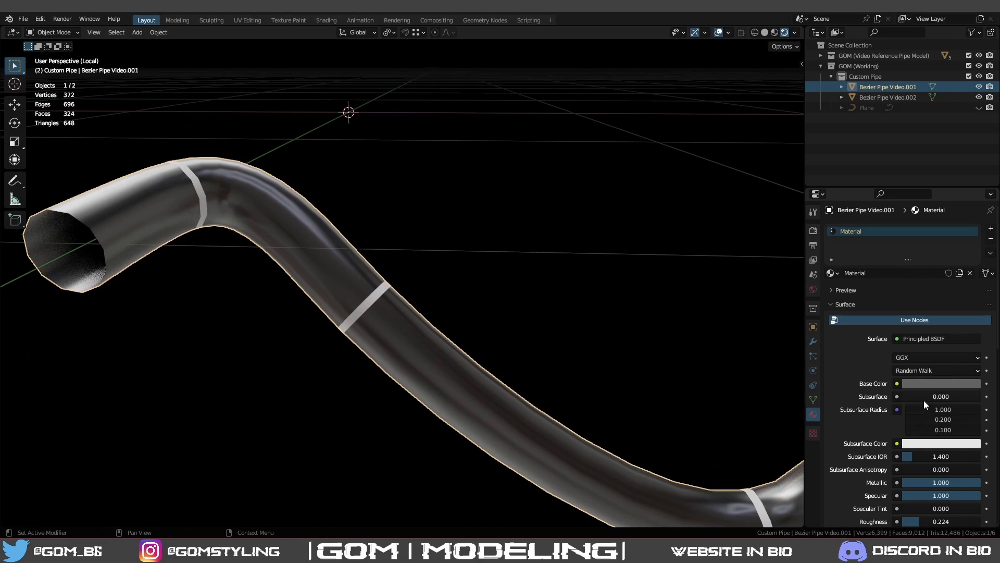
scroll(922, 440, down, 3)
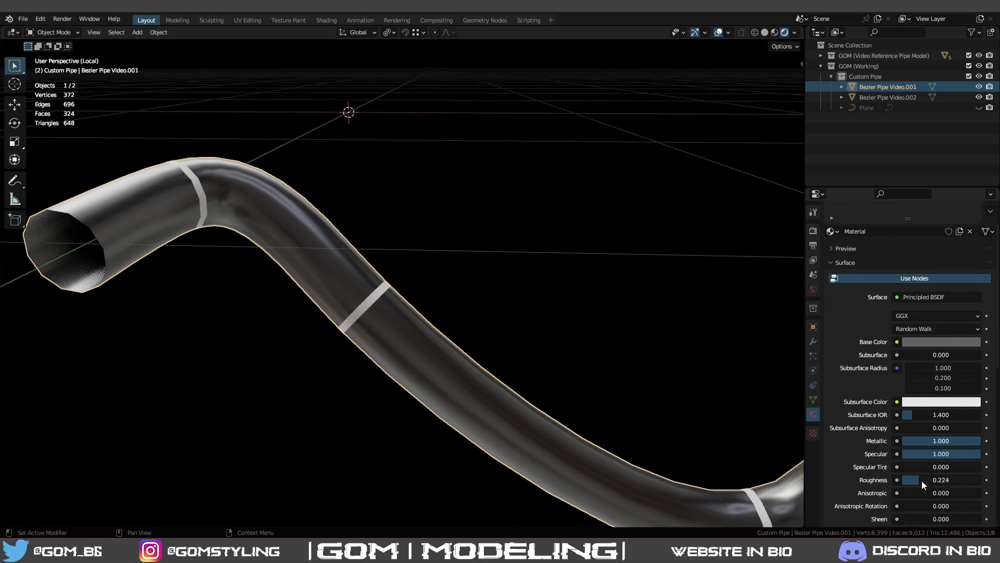
Add a new material named gom_welds_a to the bands and open it in the Shading workspace.
click(366, 298)
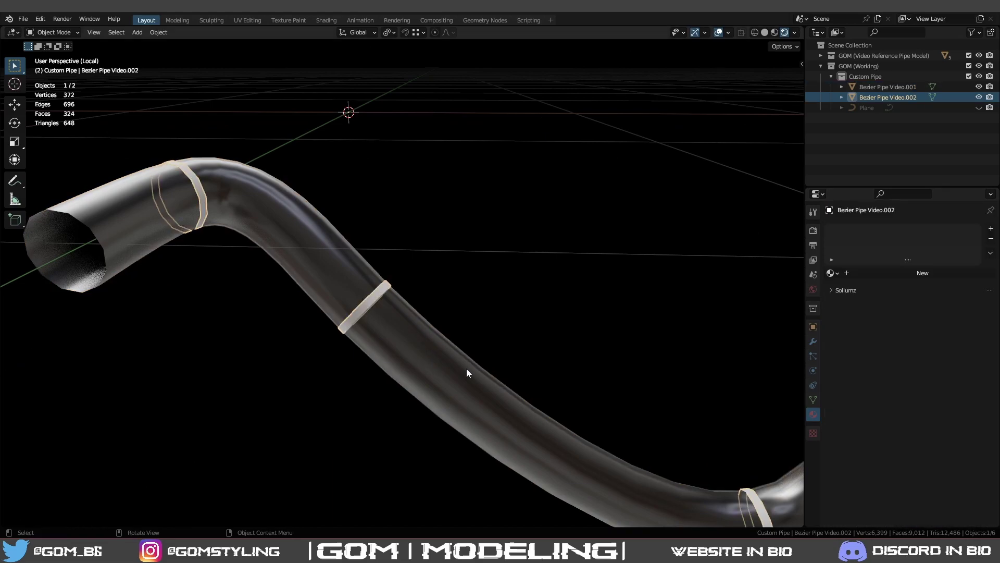
click(889, 272)
click(874, 273)
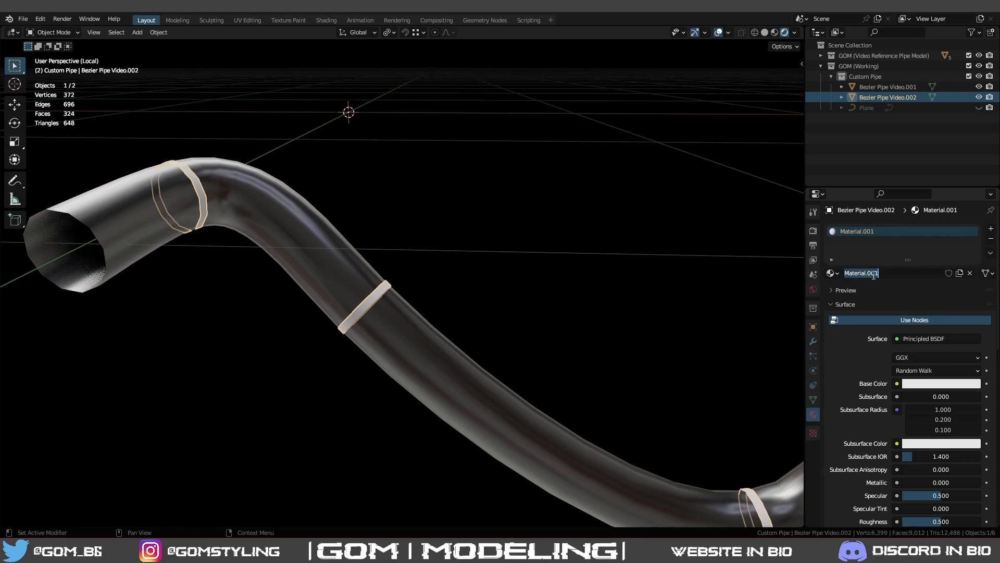
text(gom_welds_a)
key(Return)
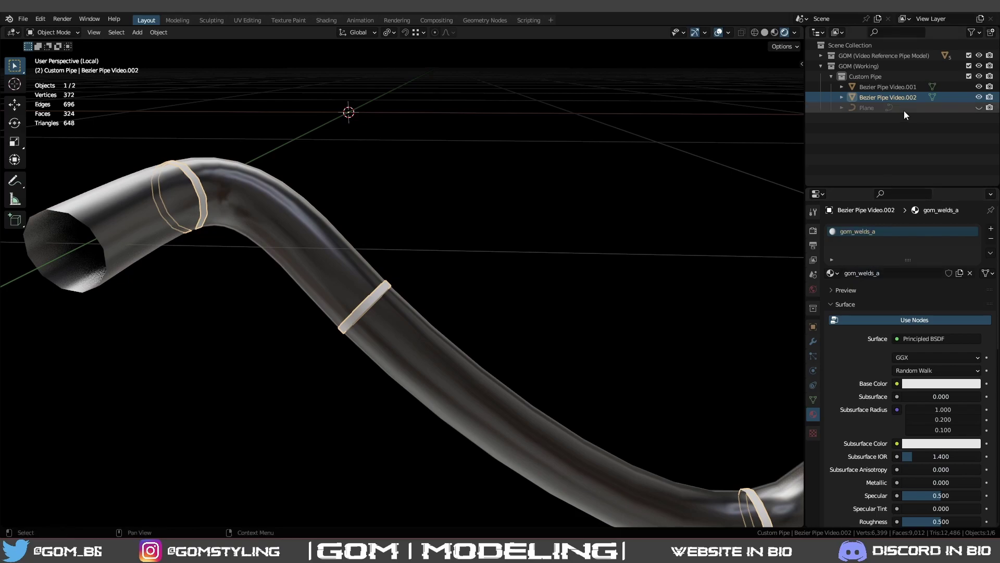
mouse_move(324, 221)
shift+middle_down()
mouse_move(417, 250)
mouse_move(388, 242)
shift+middle_up()
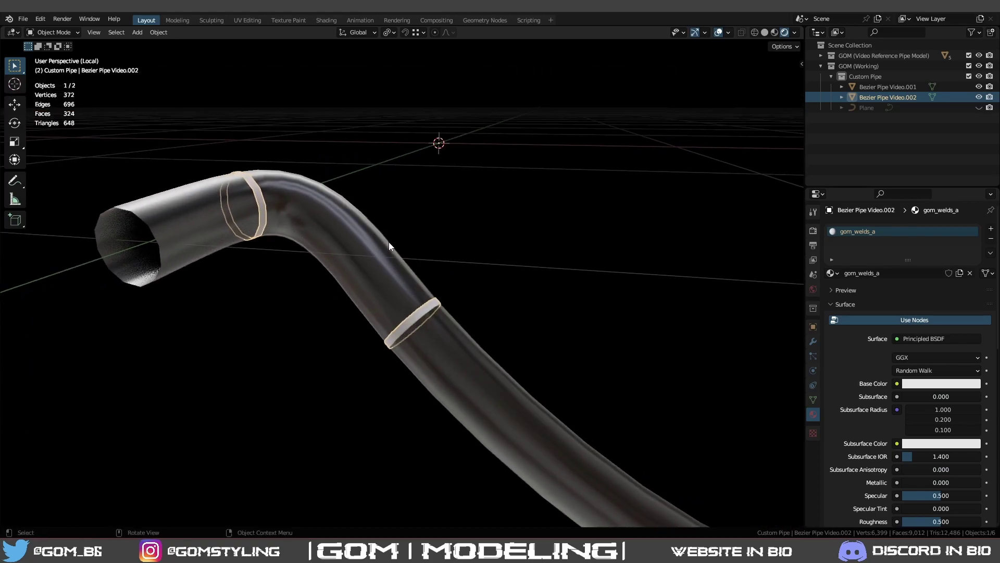
click(326, 20)
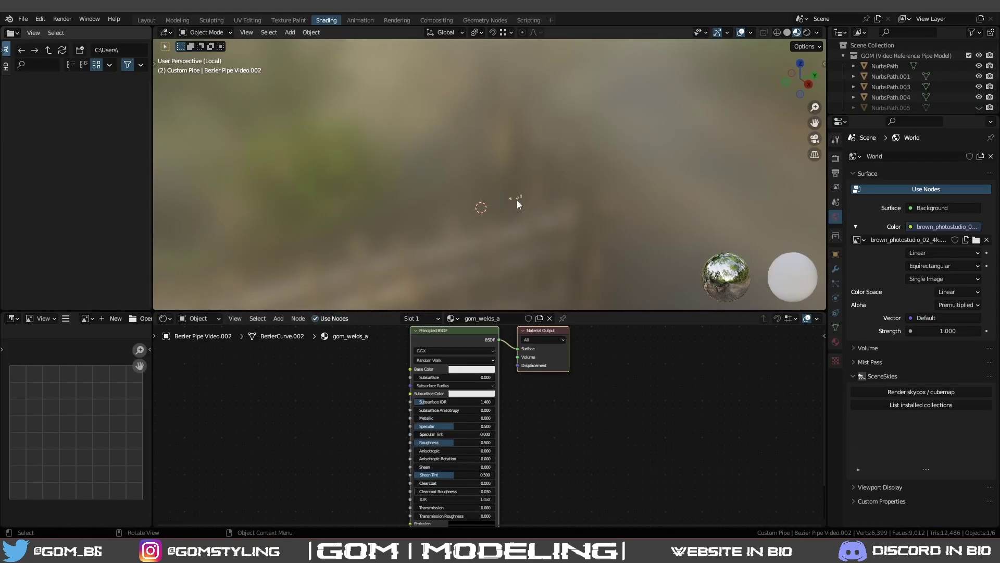
Leave local view in rendered shading and hide the four white reference pipes so only the custom pipe and its weld bands show.
key(z)
key(KP_Decimal)
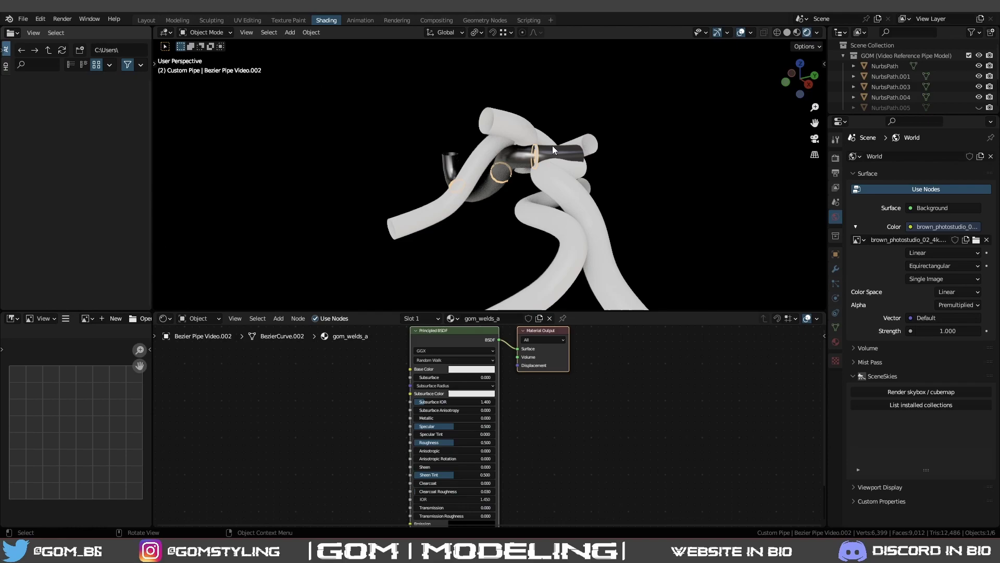
mouse_move(552, 146)
middle_down()
mouse_move(562, 205)
mouse_move(527, 173)
middle_up()
scroll(527, 172, up, 3)
click(433, 134)
key(h)
click(374, 211)
key(h)
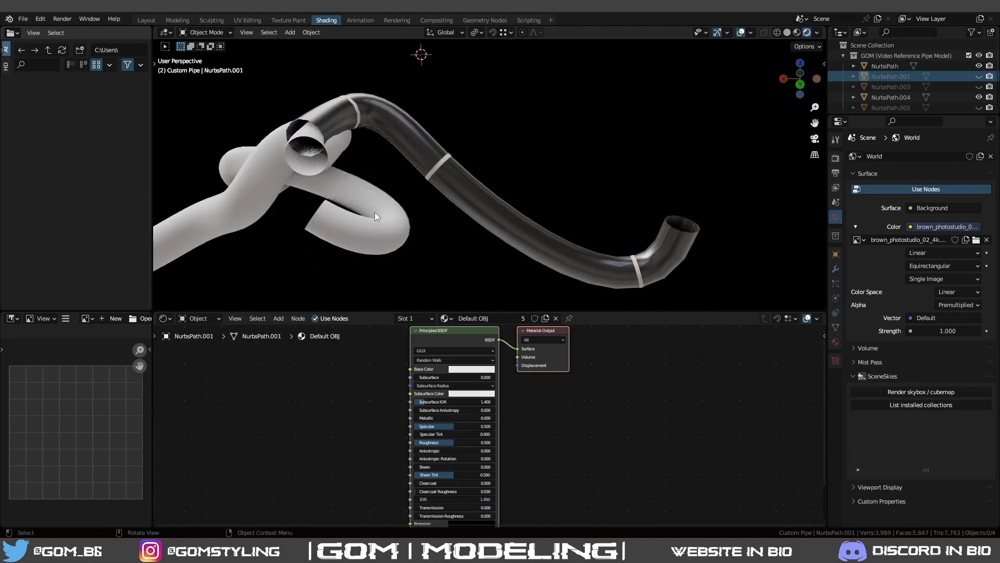
click(331, 180)
key(h)
click(331, 165)
key(h)
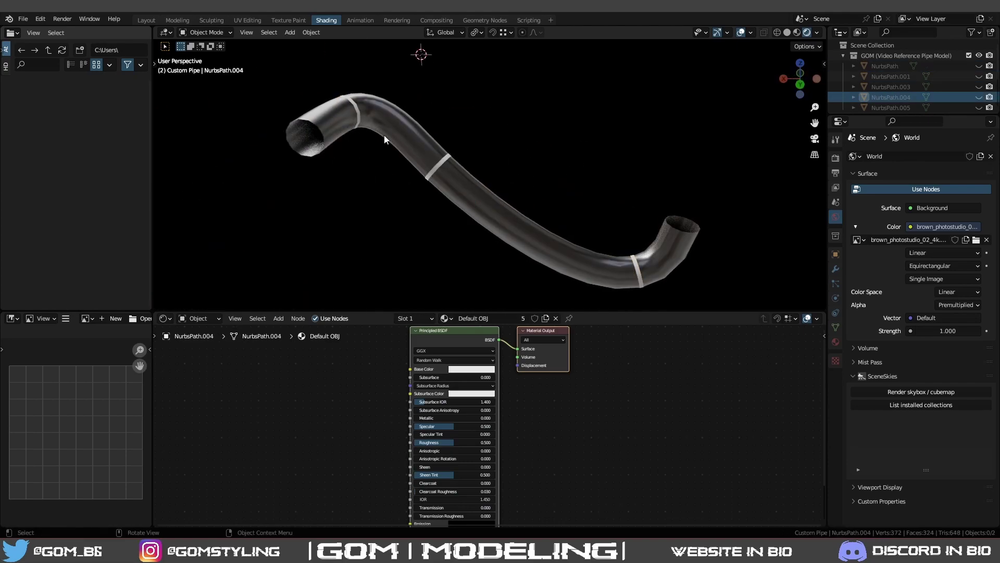
Add an Image Texture node beside the Principled BSDF in the Default OBJ material.
middle_drag(384, 140, 438, 174)
scroll(439, 174, up, 3)
shift+middle_drag(424, 136, 488, 169)
click(386, 356)
key(shift+a)
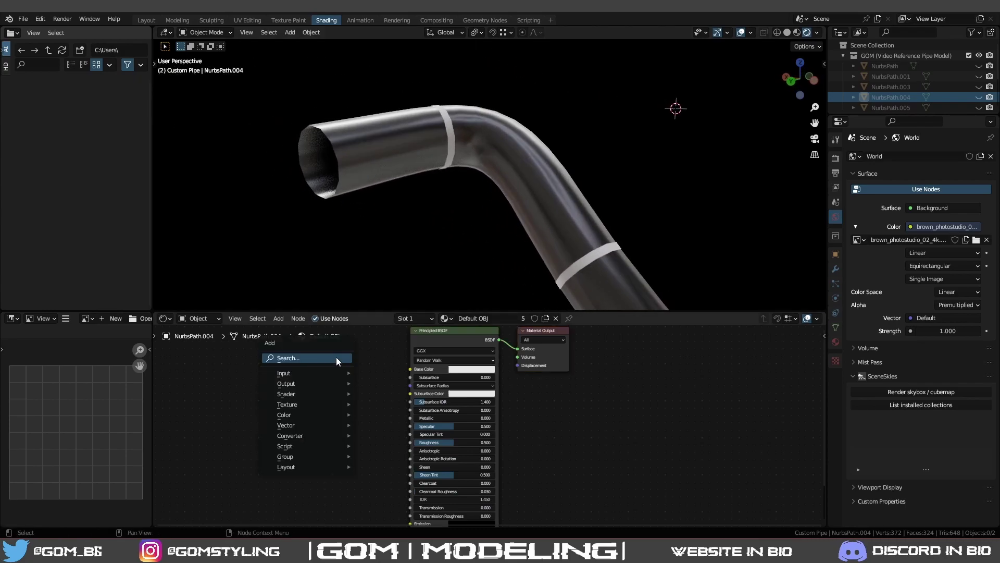
click(336, 358)
text(image)
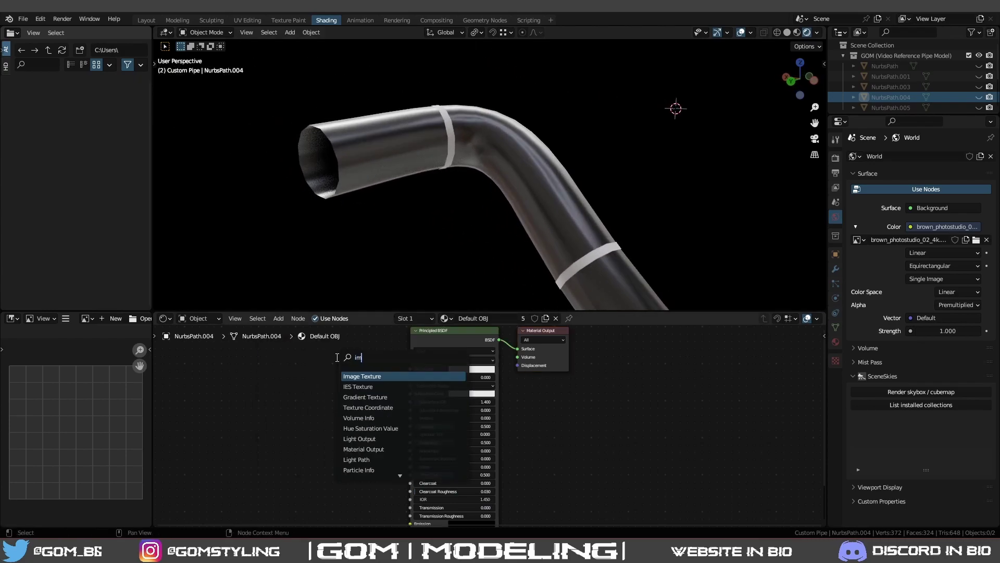
key(Return)
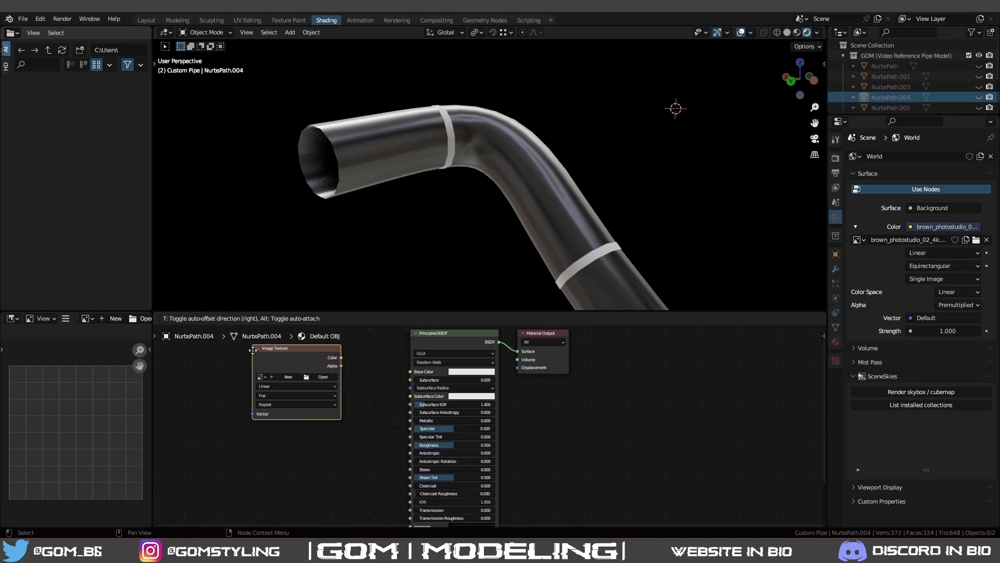
click(244, 354)
Duplicate the Image Texture node twice and place the copies below it for three texture nodes in total.
key(shift+d)
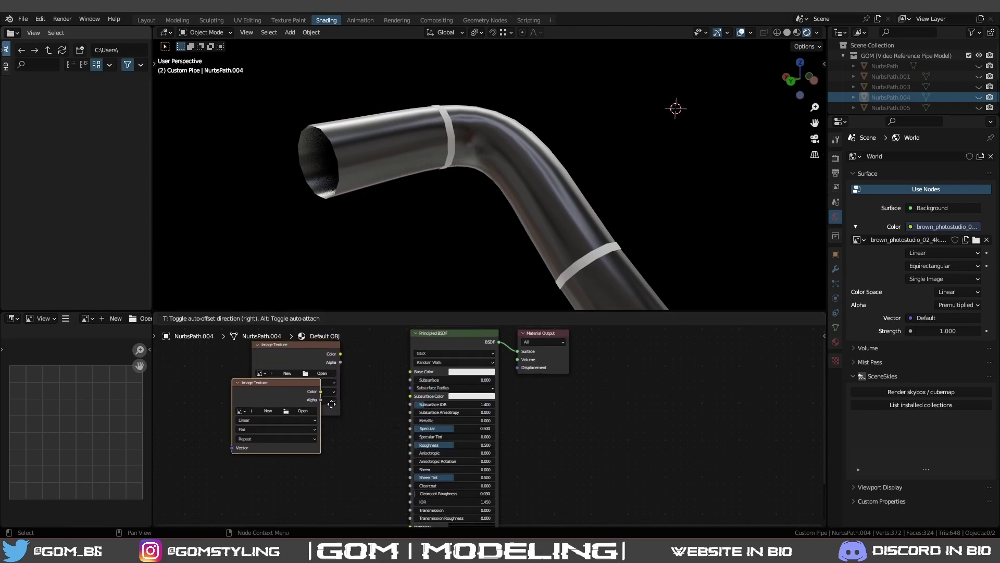
click(299, 439)
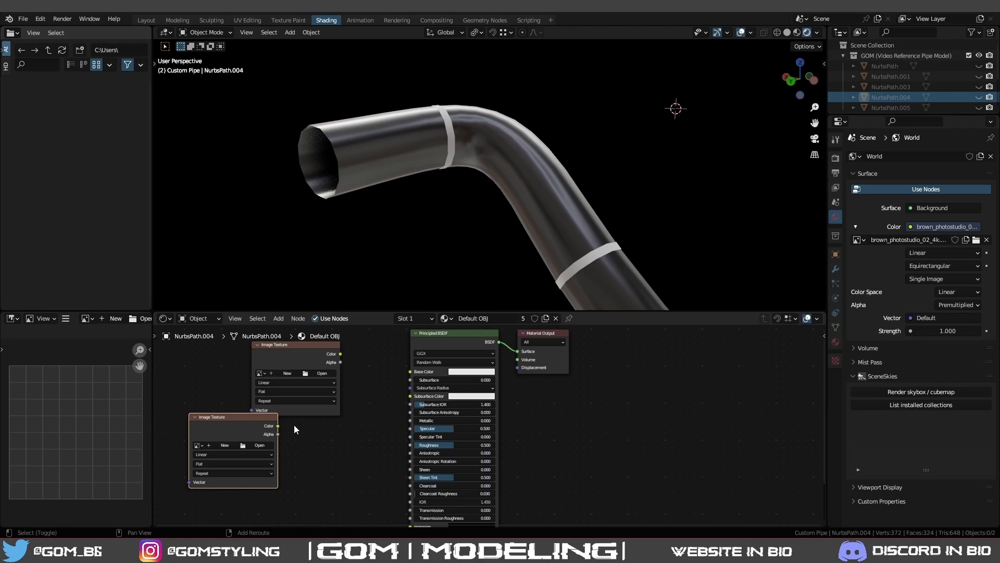
middle_drag(311, 400, 387, 392)
key(shift+d)
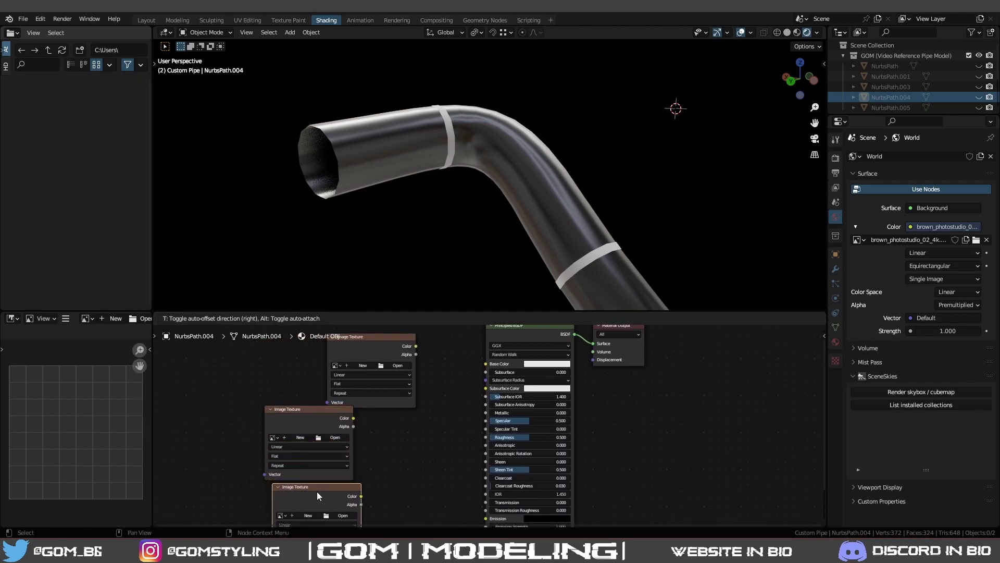
click(317, 491)
click(389, 338)
click(333, 423)
click(316, 489)
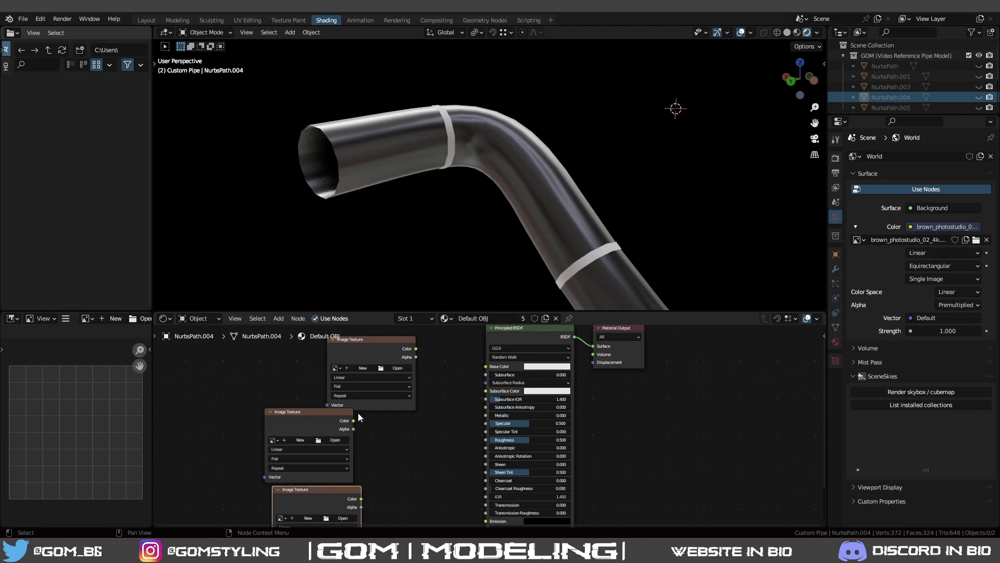
Load gom_weld_d.png from the Unlore Textures folder into the uppermost Image Texture node and move the node slightly.
click(398, 347)
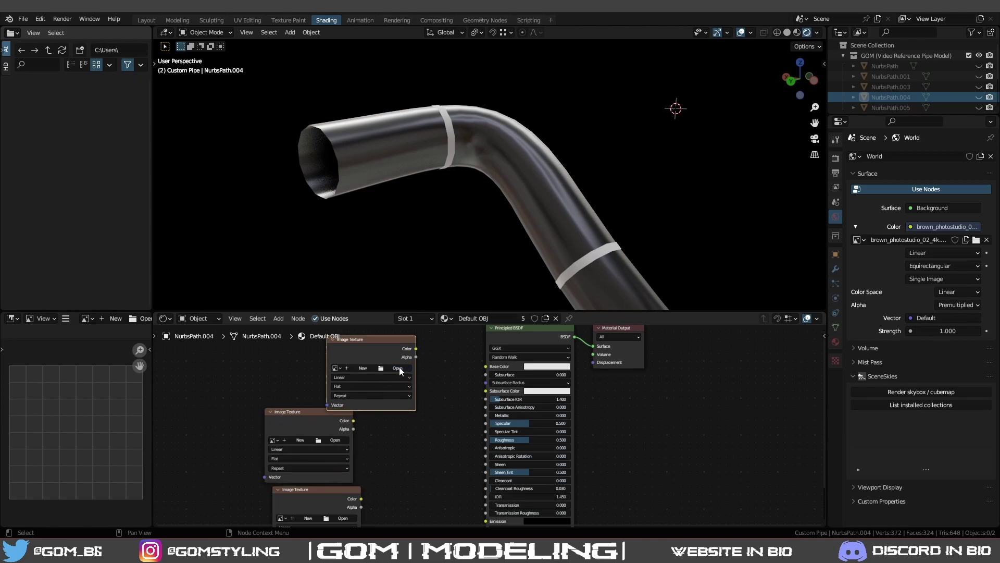
click(399, 367)
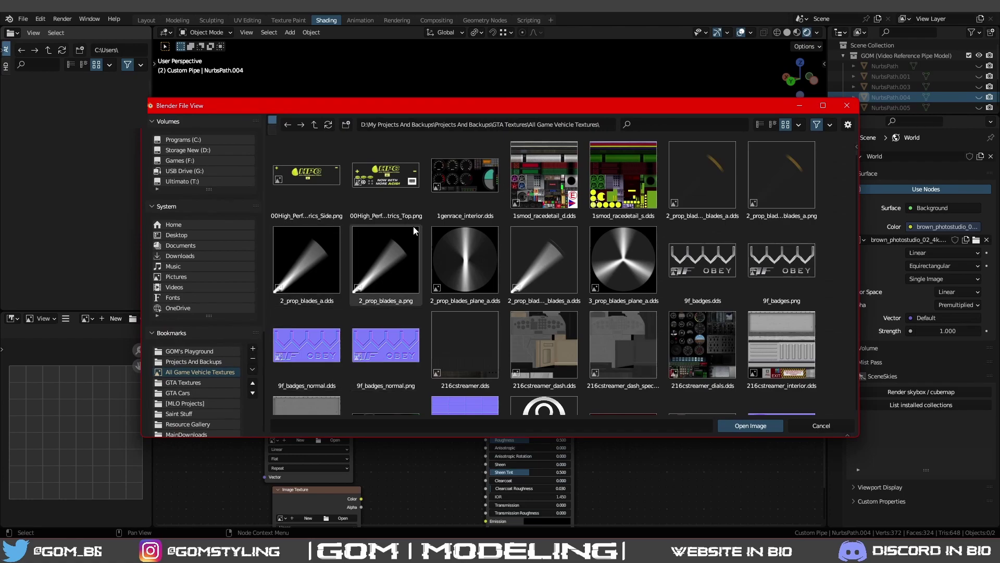
click(315, 124)
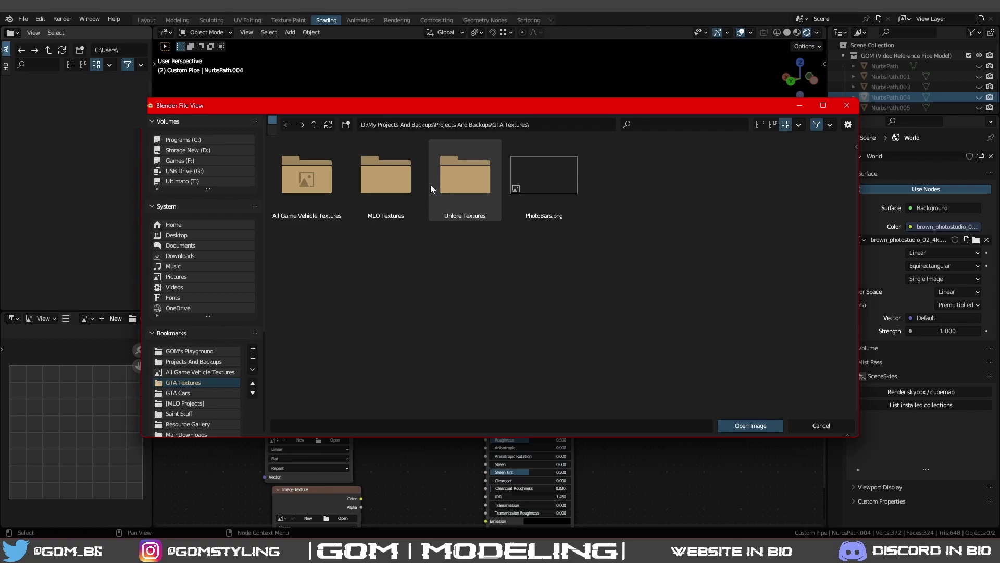
double_click(445, 185)
scroll(552, 237, down, 2)
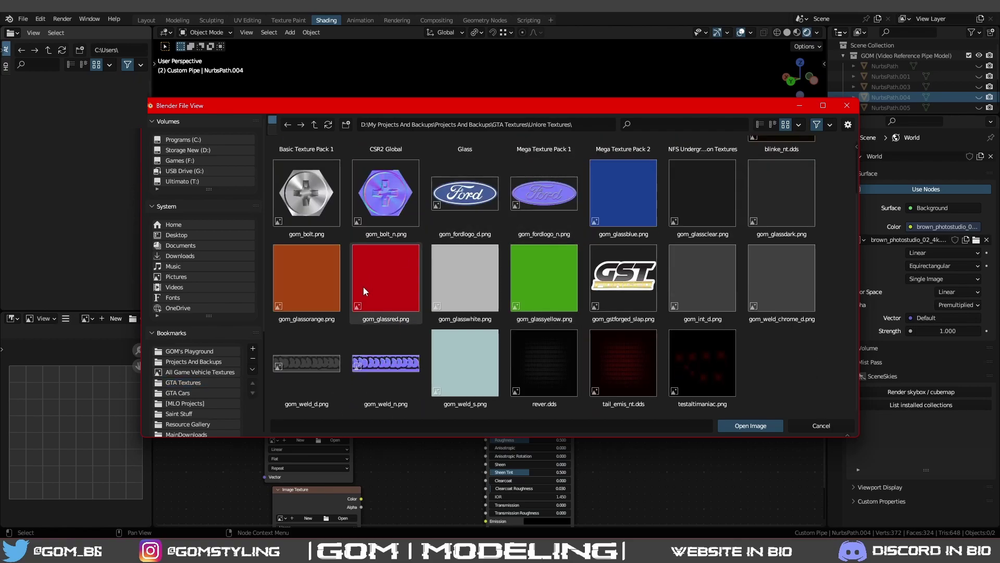
scroll(317, 357, up, 1)
double_click(316, 355)
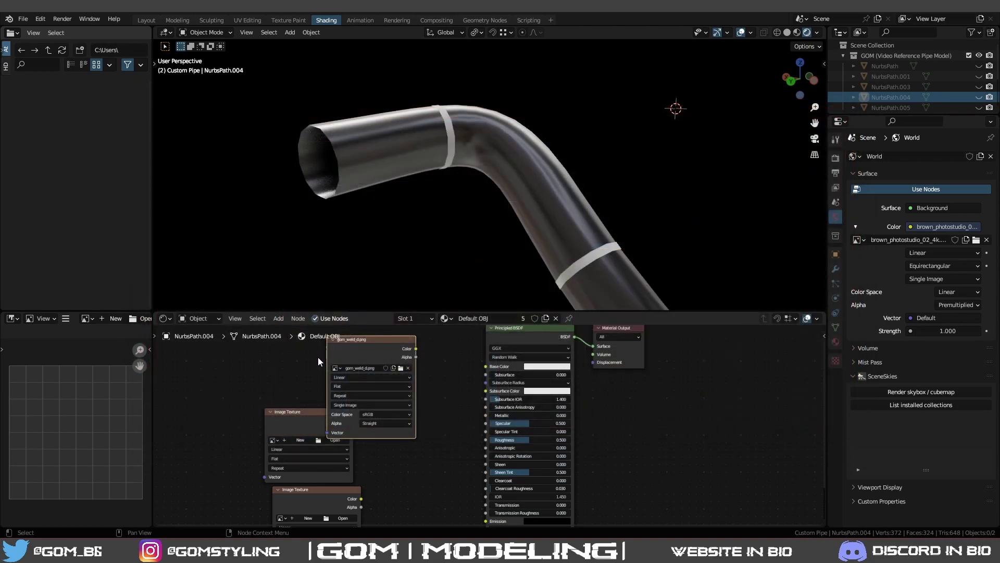
mouse_move(359, 347)
mouse_down()
mouse_move(369, 335)
mouse_move(362, 340)
mouse_up()
Load gom_weld_s.png from the Unlore Textures folder into the second Image Texture node and set its color space to Non-Color.
click(327, 452)
click(316, 480)
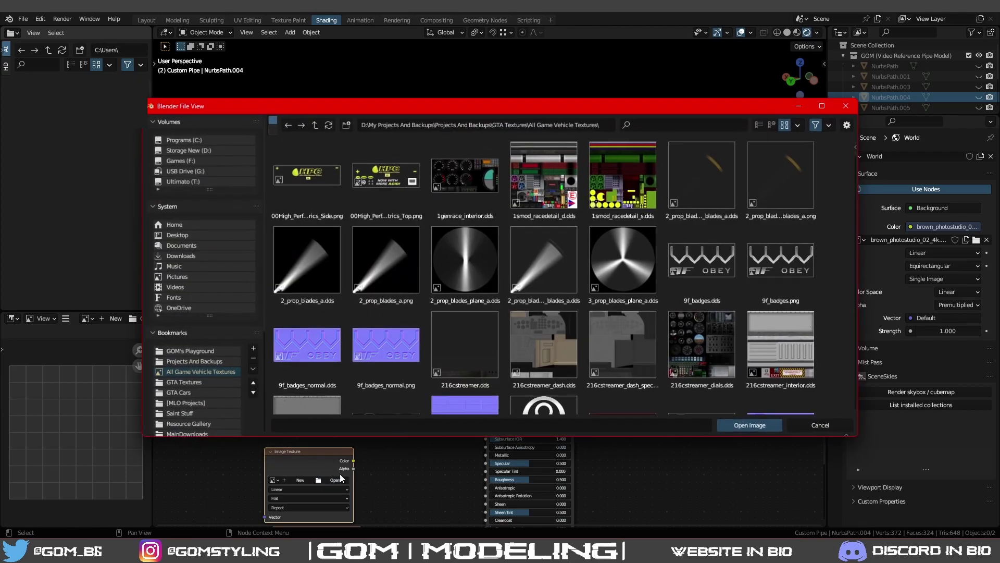
click(313, 125)
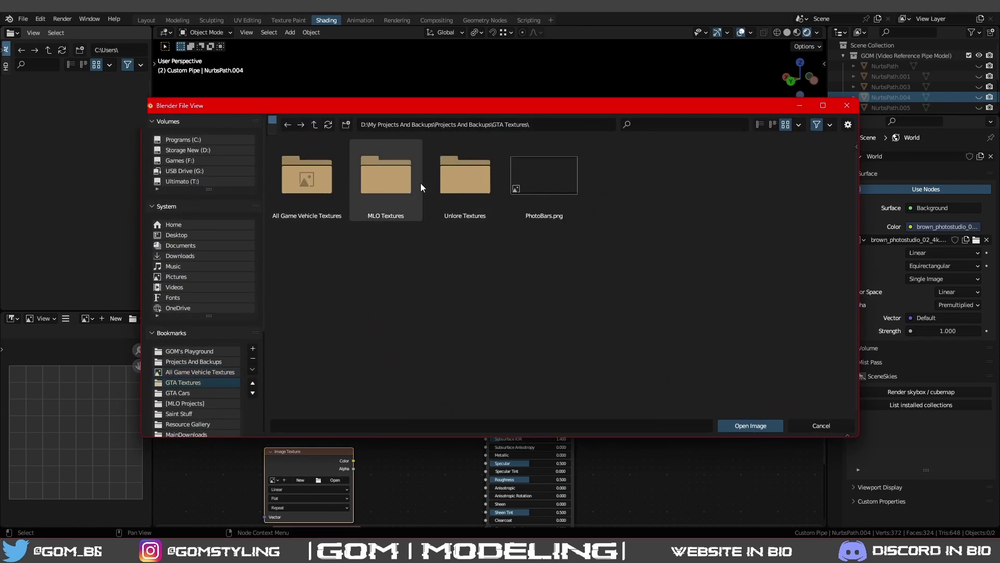
double_click(463, 174)
scroll(441, 300, down, 3)
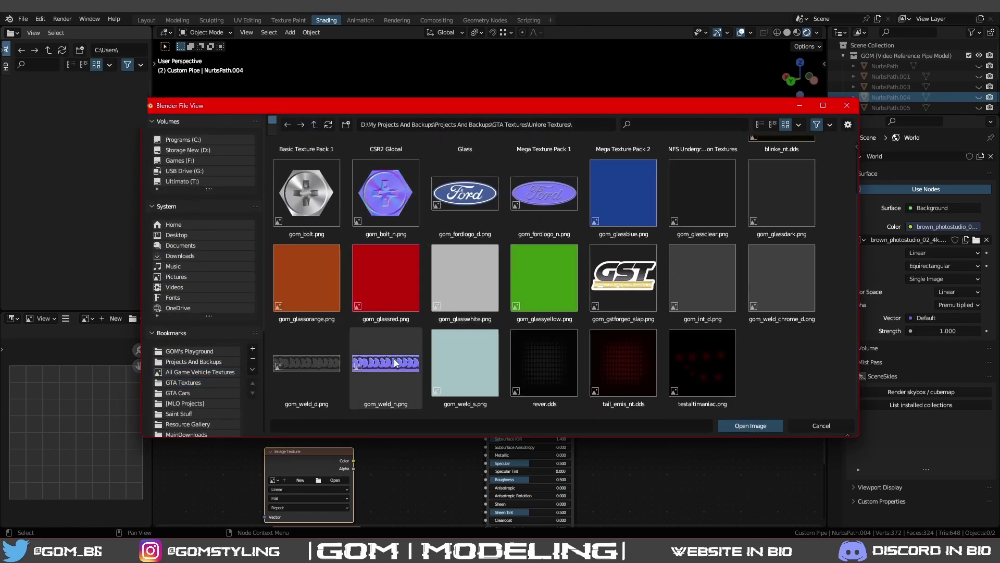
click(463, 372)
double_click(458, 365)
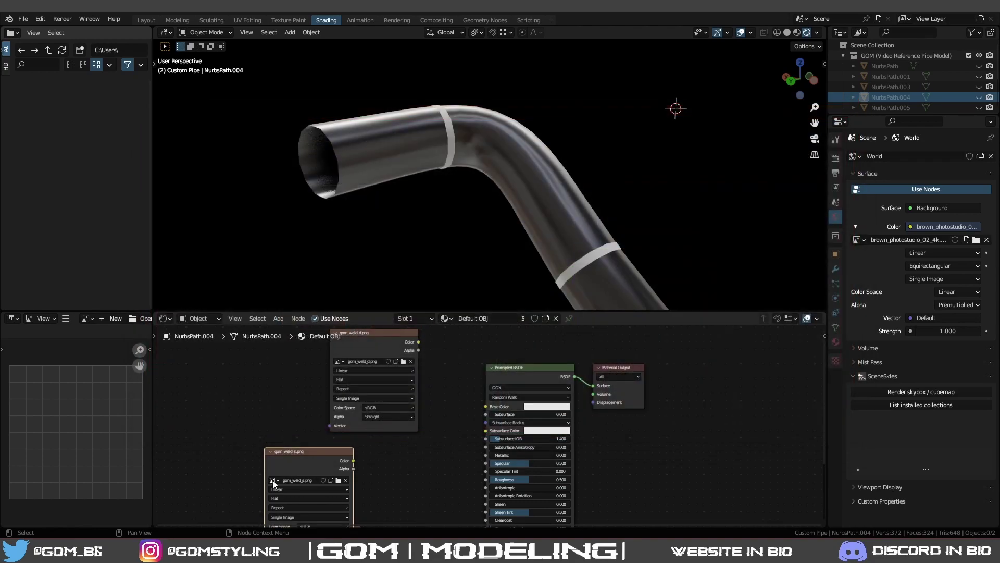
click(377, 433)
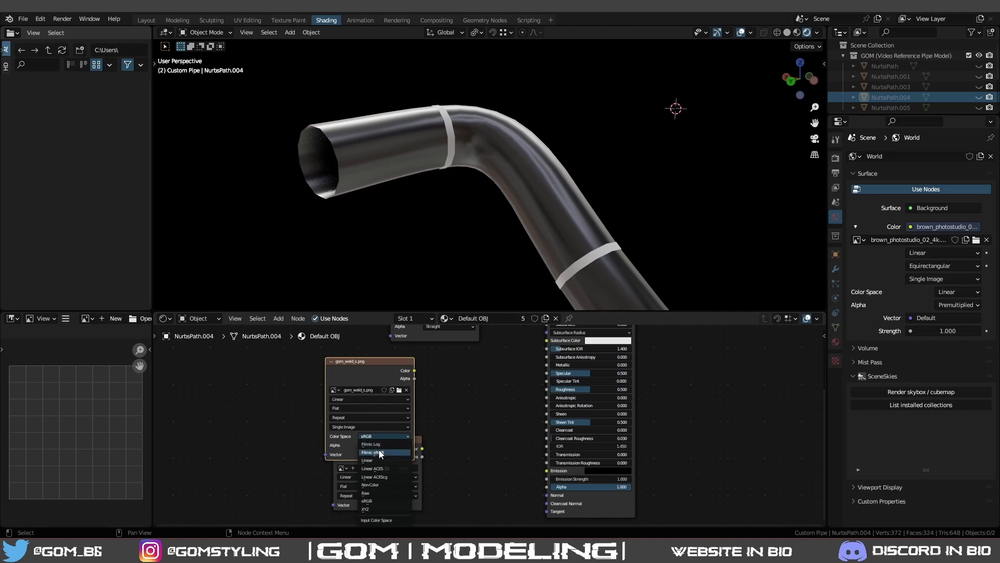
click(382, 487)
Load gom_weld_n.png from the Unlore Textures folder into the third Image Texture node and set its color space to Non-Color.
click(390, 466)
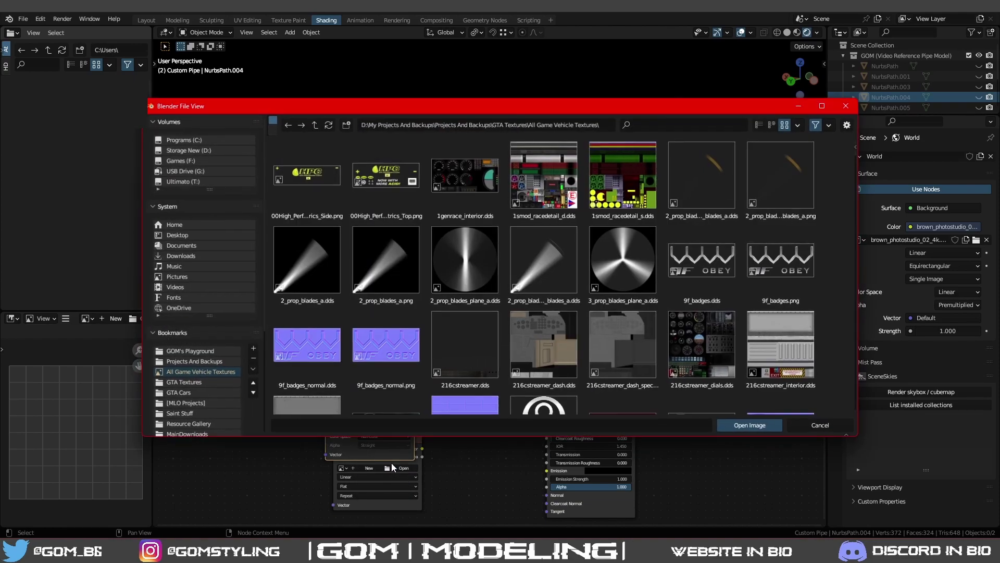
click(314, 126)
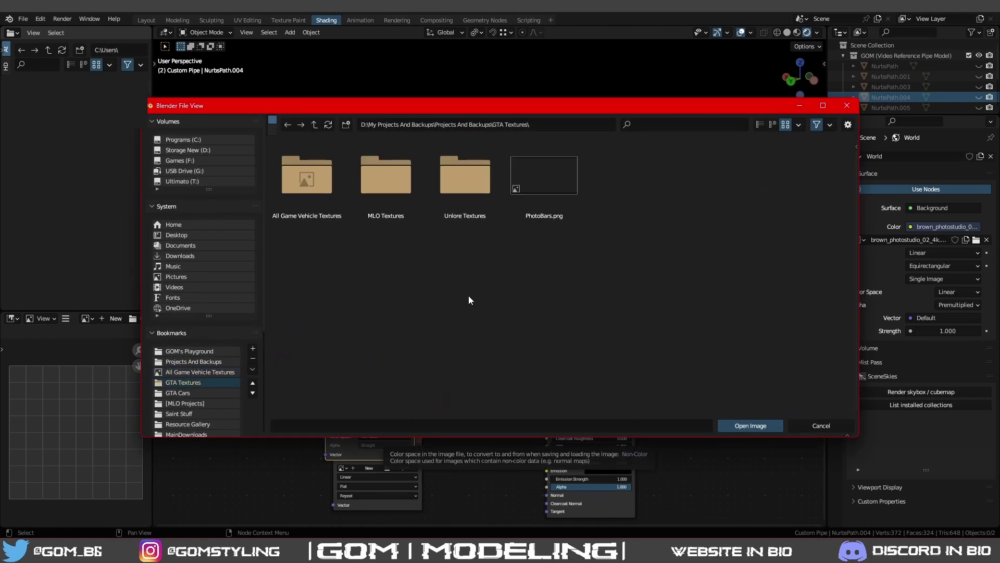
double_click(440, 188)
scroll(589, 309, down, 3)
double_click(396, 373)
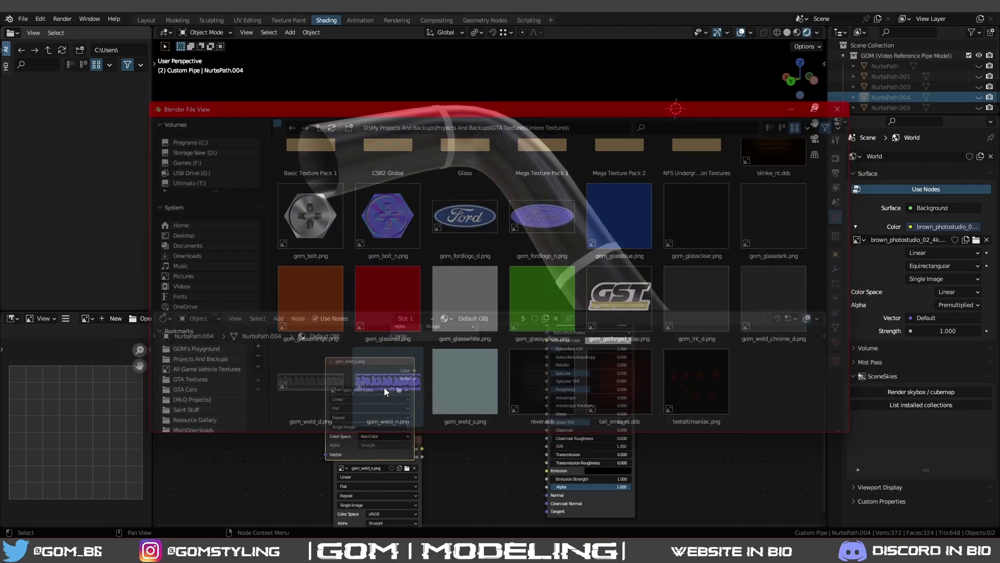
scroll(395, 505, down, 2)
middle_drag(396, 506, 428, 391)
scroll(429, 402, up, 4)
click(424, 397)
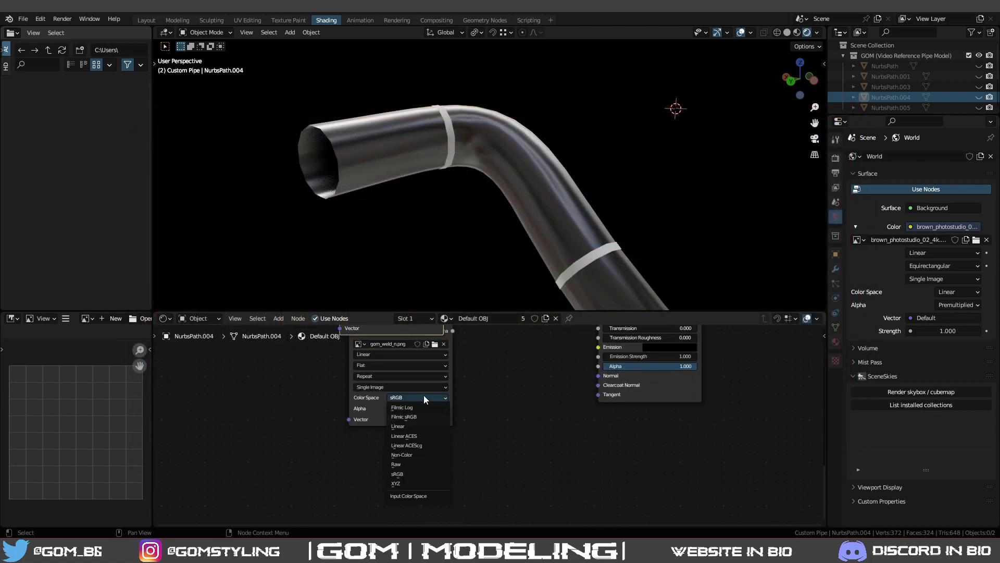
click(411, 456)
Add a Normal Map node, feed it the gom_weld_n.png color, and link its Normal output to the Principled BSDF's Alpha input.
middle_drag(411, 456, 422, 425)
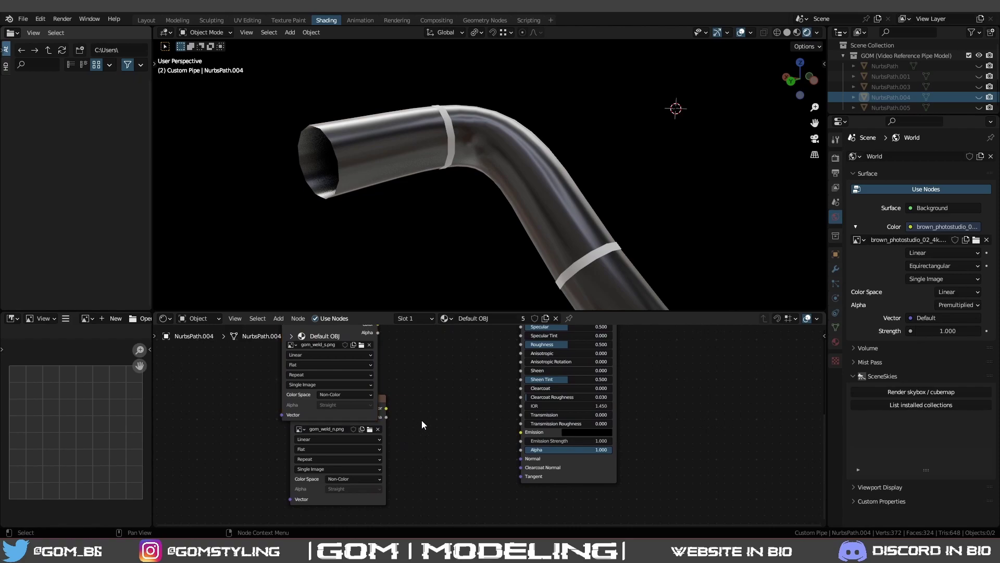
key(shift+a)
click(459, 400)
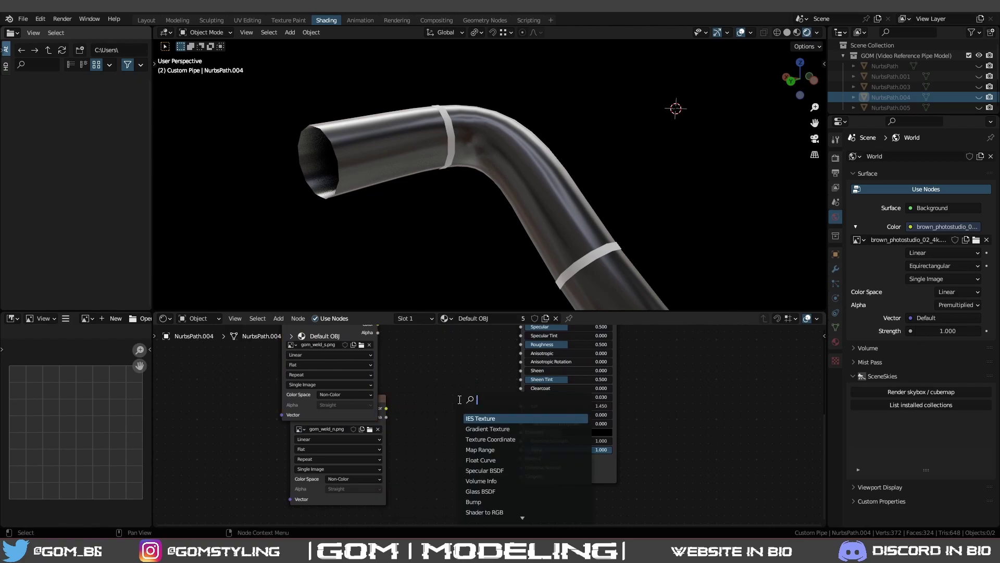
text(nm)
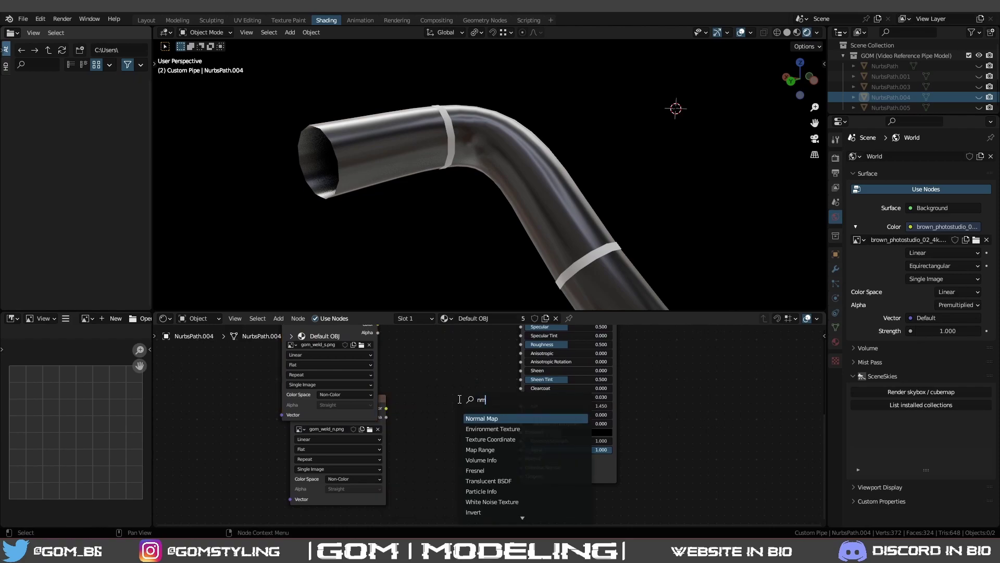
key(Return)
click(396, 408)
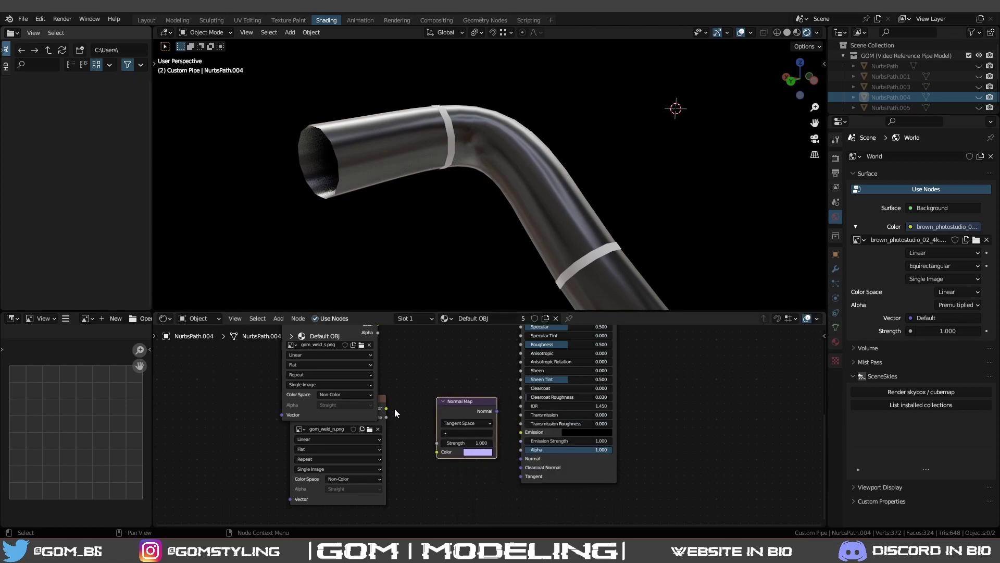
drag(388, 407, 436, 452)
mouse_move(453, 410)
mouse_down()
mouse_move(436, 414)
mouse_move(469, 411)
mouse_up()
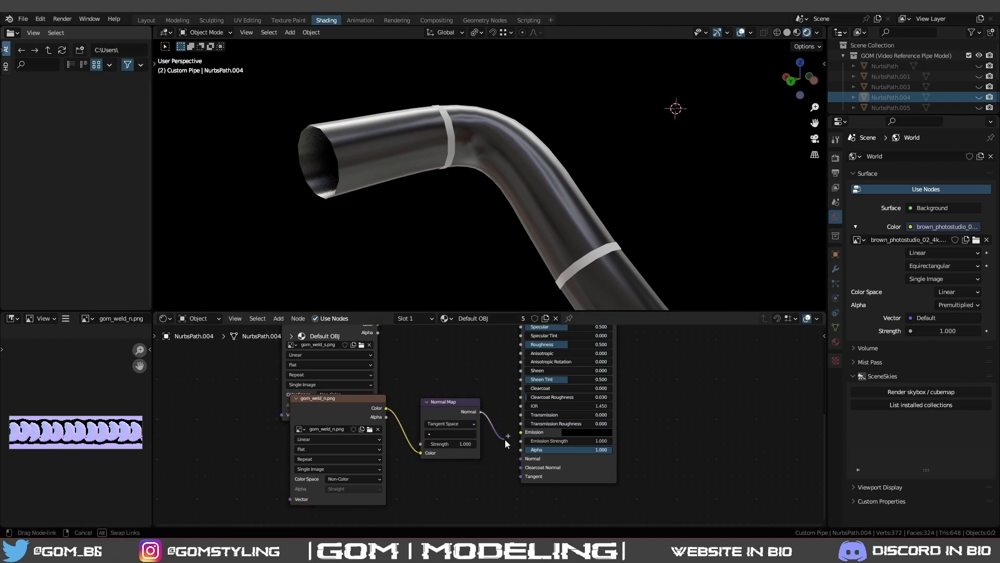
drag(519, 457, 521, 450)
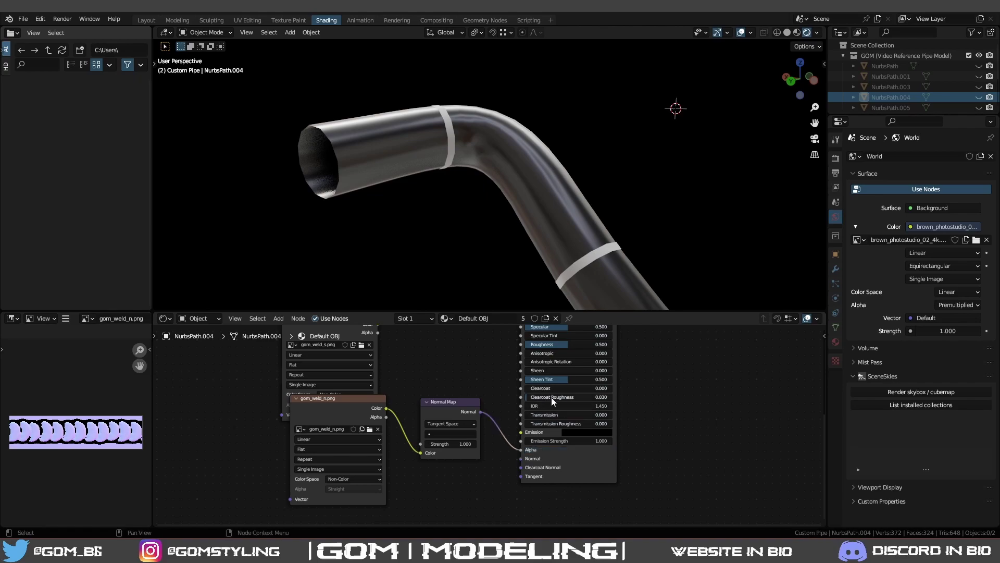
Connect the gom_weld_s.png color to the Principled BSDF's Specular input and the gom_weld_d.png color to Base Color.
middle_drag(552, 398, 539, 460)
scroll(539, 460, down, 1)
drag(342, 386, 511, 392)
middle_drag(472, 350, 448, 462)
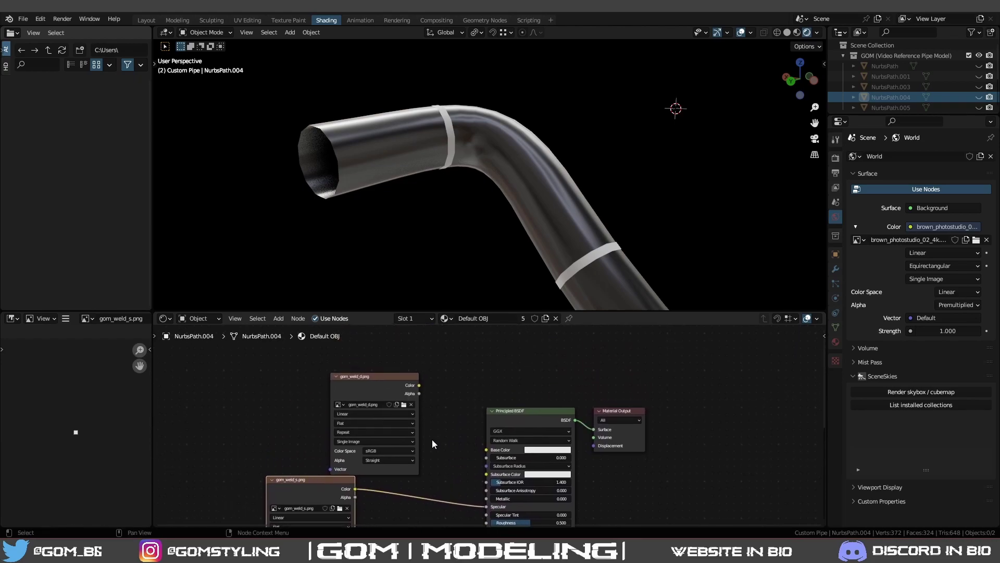
click(390, 388)
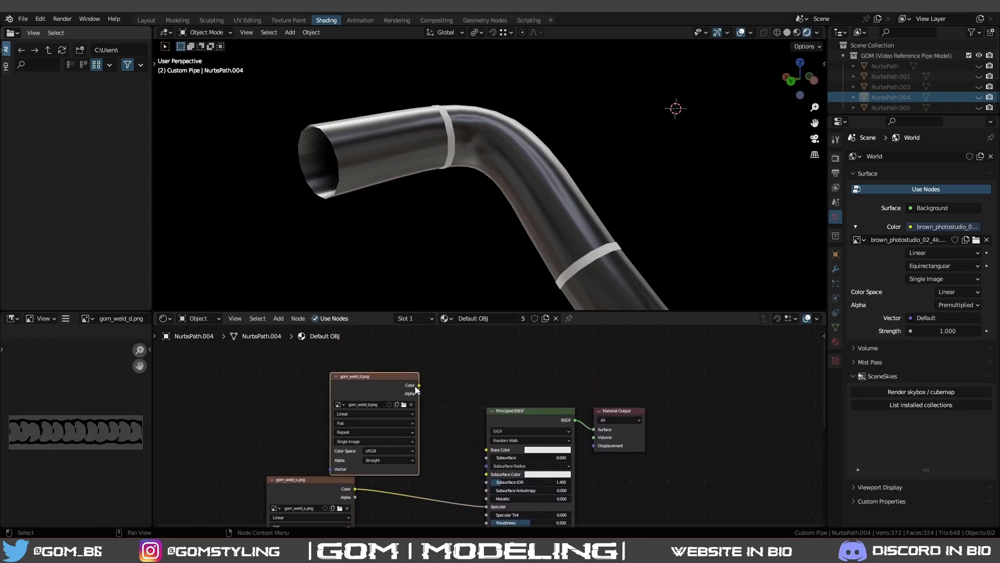
drag(415, 386, 486, 453)
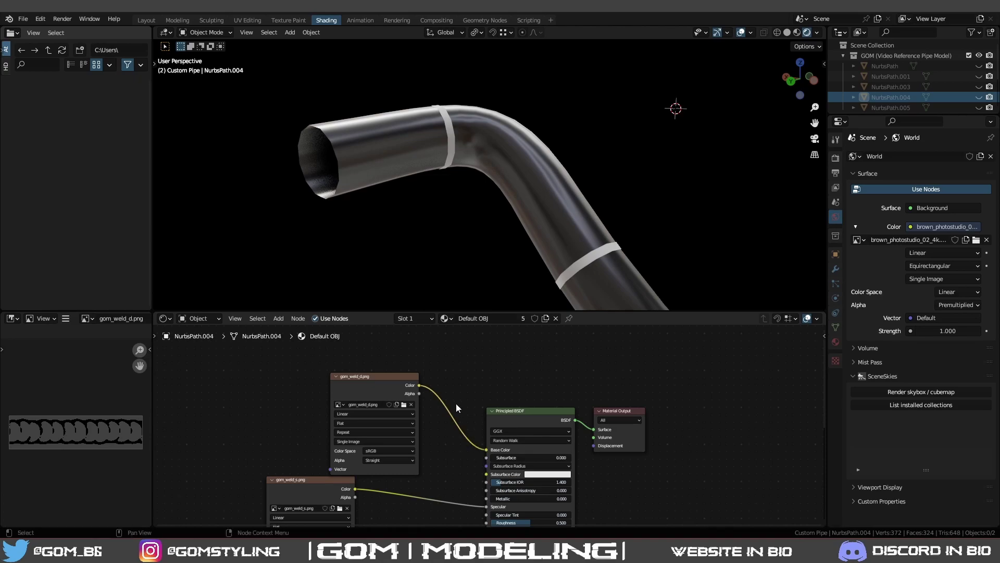
Select the weld bands and check which material they use in the material properties.
click(576, 272)
click(834, 340)
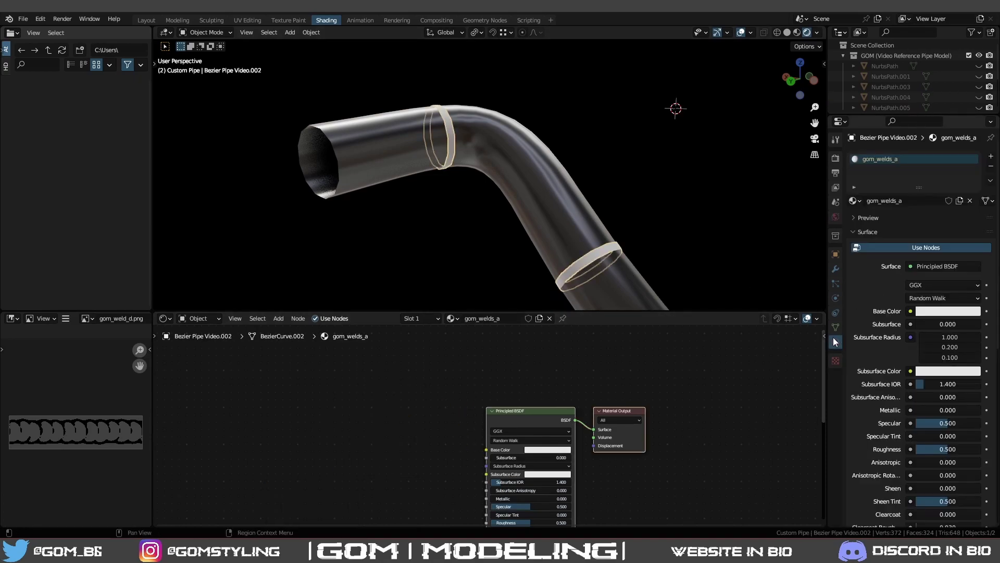
click(595, 243)
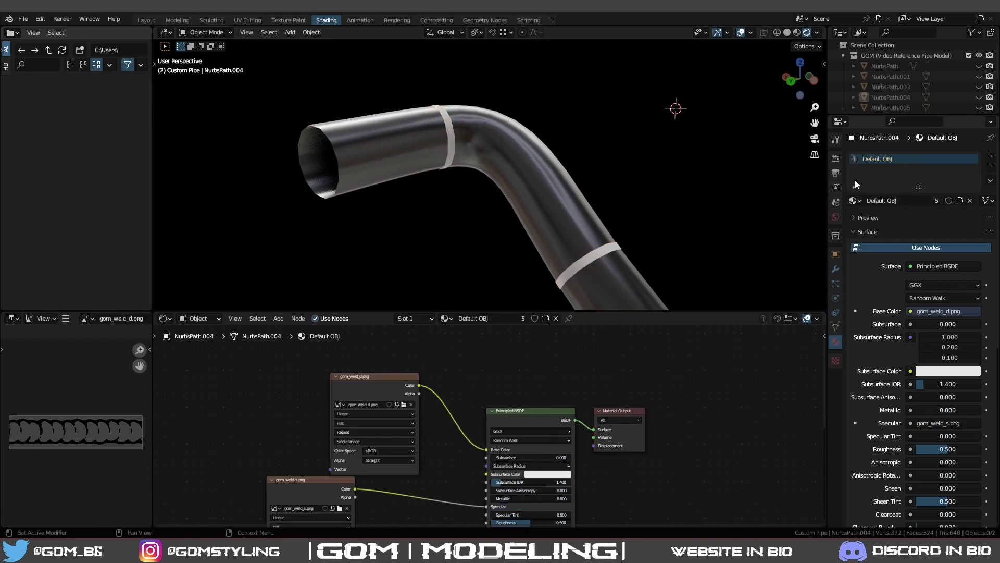
Rename the Default OBJ material to gom_welds.
double_click(892, 201)
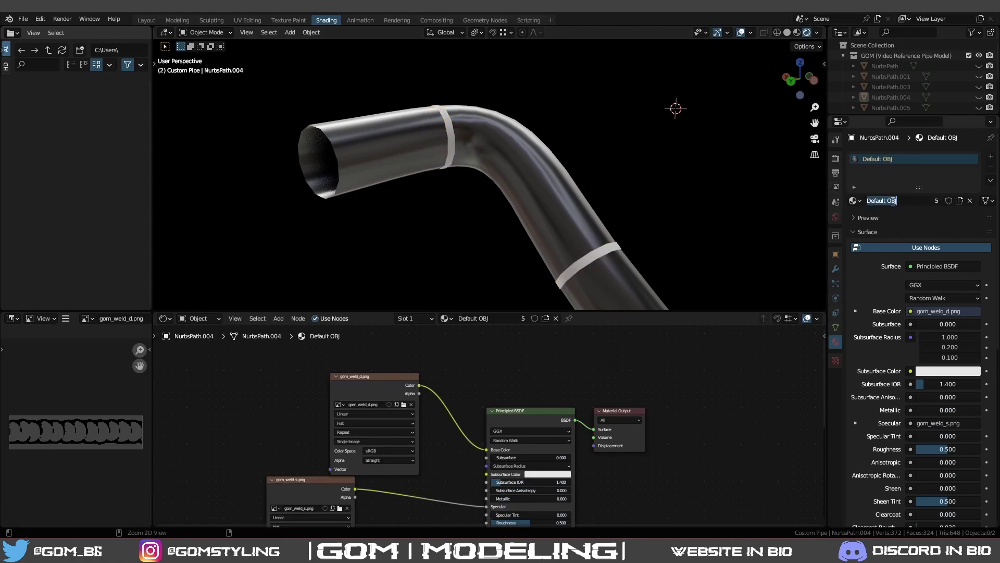
click(863, 206)
text(gom_welds)
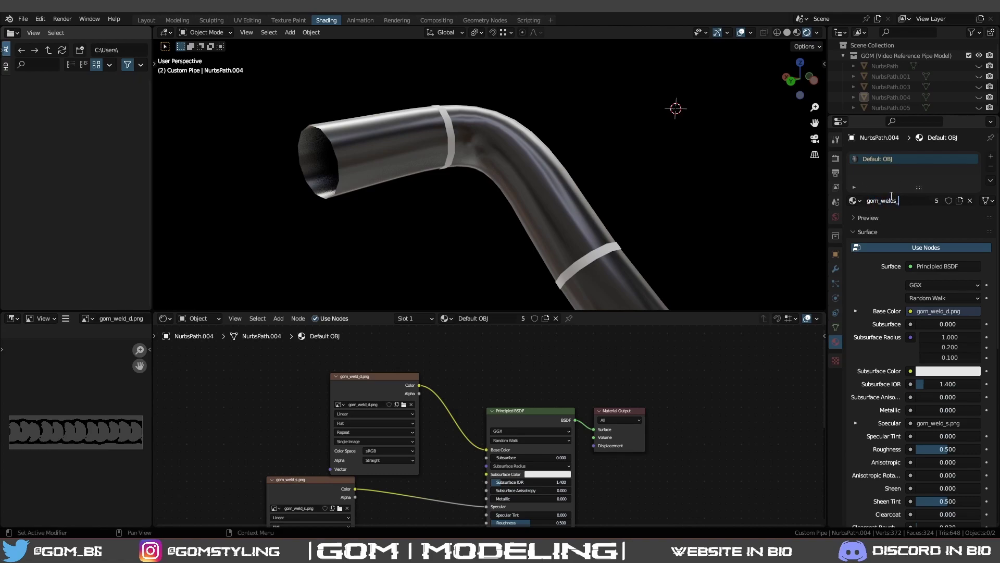
key(Return)
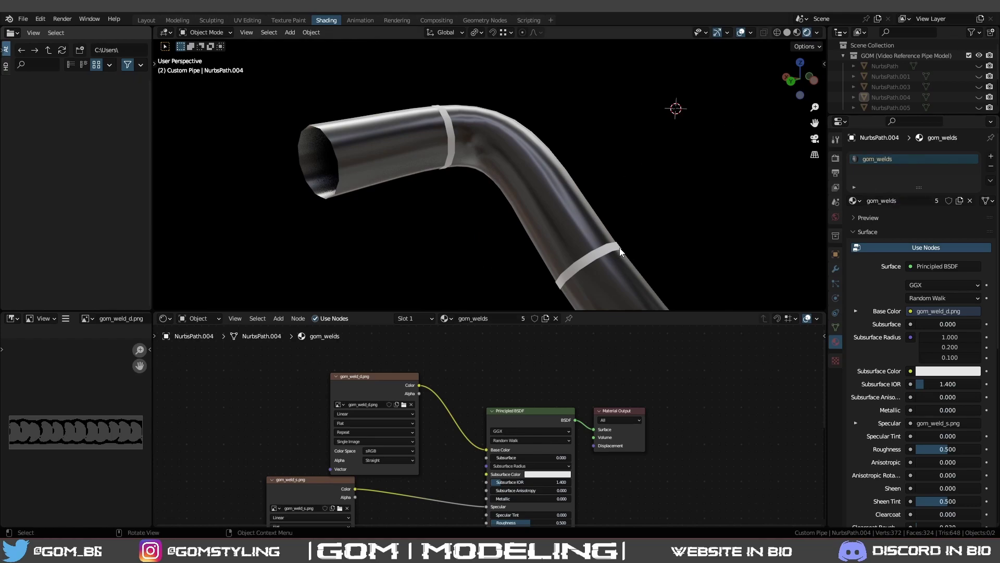
Select the weld bands on the pipe and assign them the gom_welds material.
click(521, 227)
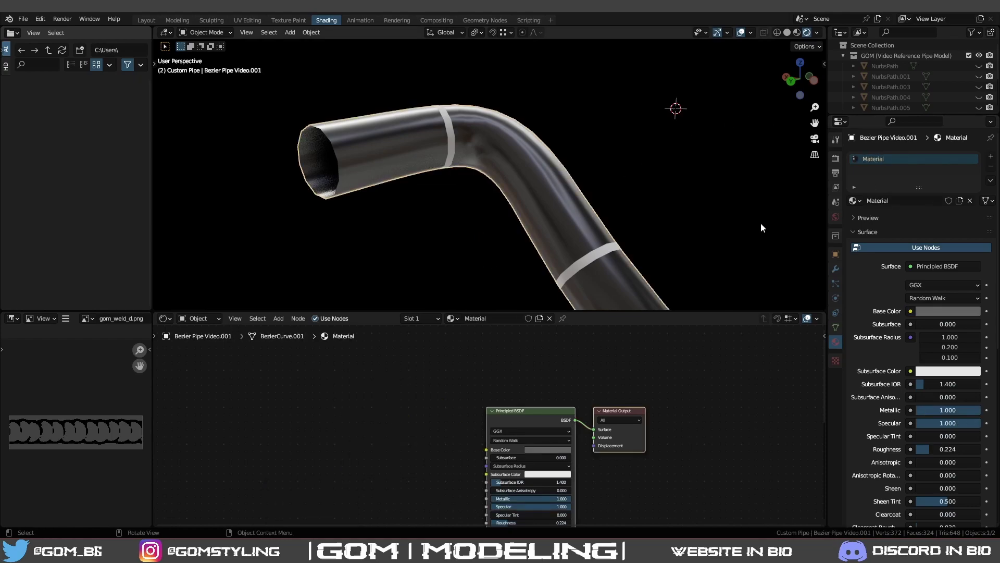
click(594, 259)
click(856, 201)
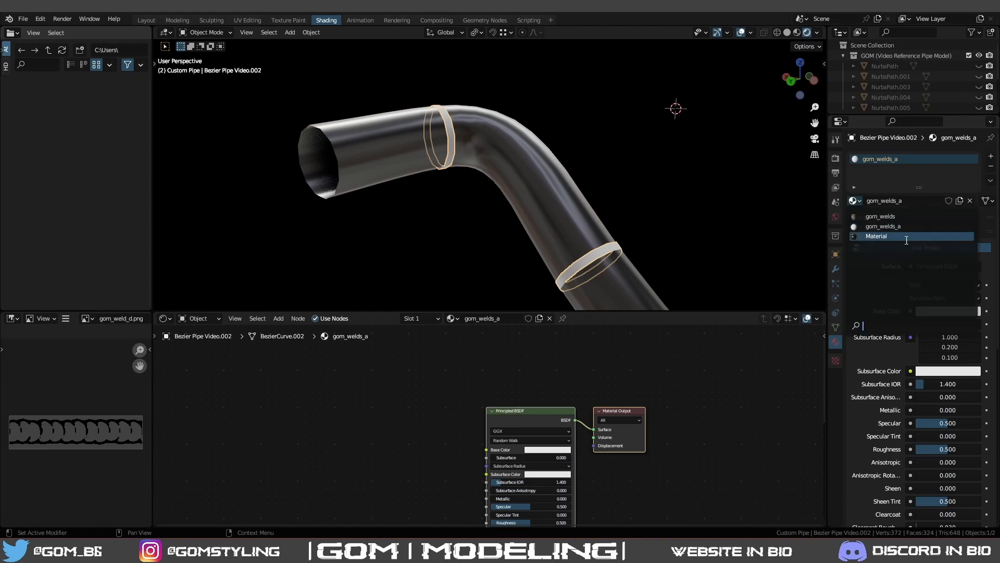
click(900, 219)
click(659, 204)
scroll(659, 204, up, 3)
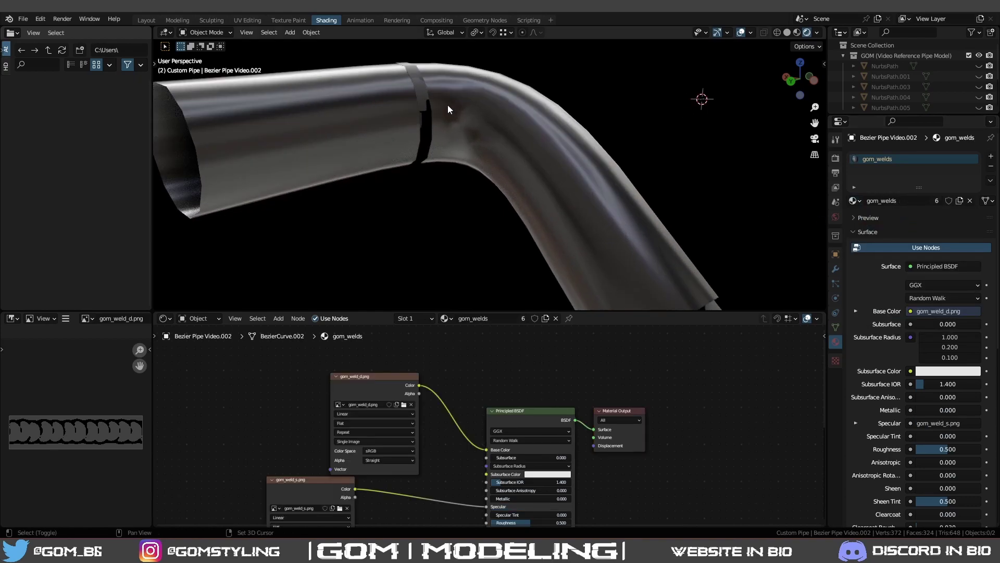
middle_drag(449, 105, 448, 139)
Link the gom_weld_d.png alpha to the Principled BSDF's Alpha and the Normal Map output to its Normal input.
click(136, 19)
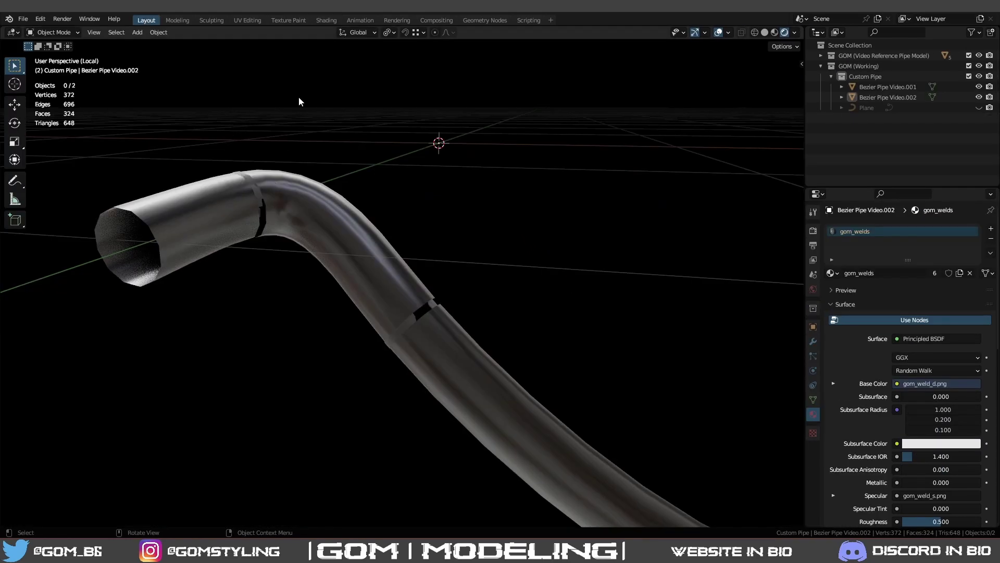
click(327, 20)
click(416, 401)
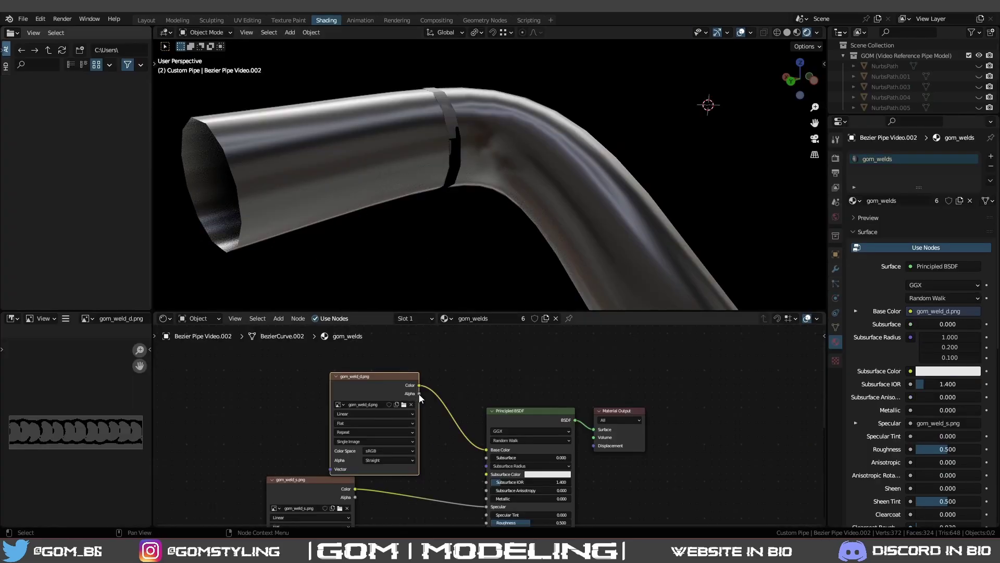
drag(420, 394, 487, 446)
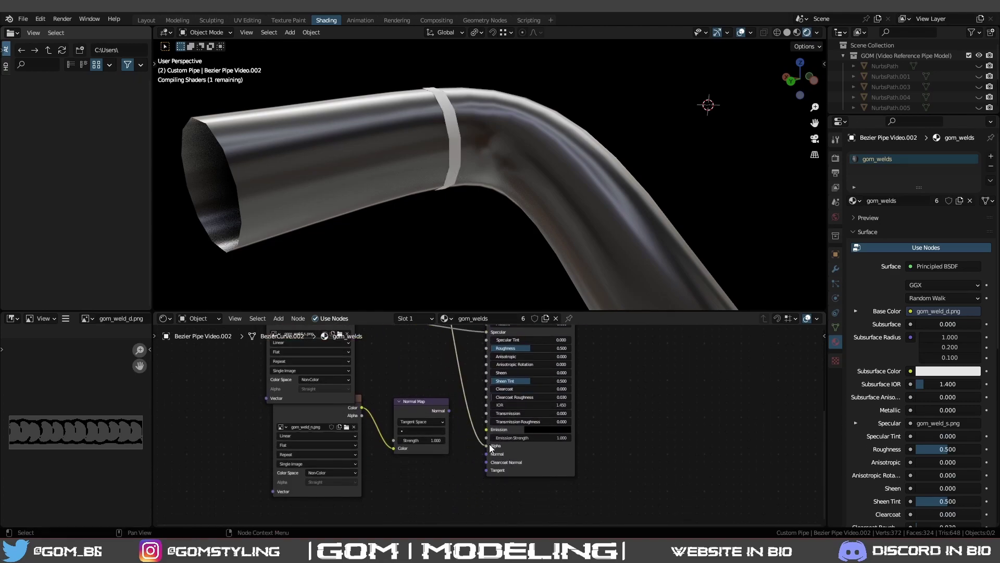
drag(449, 411, 488, 454)
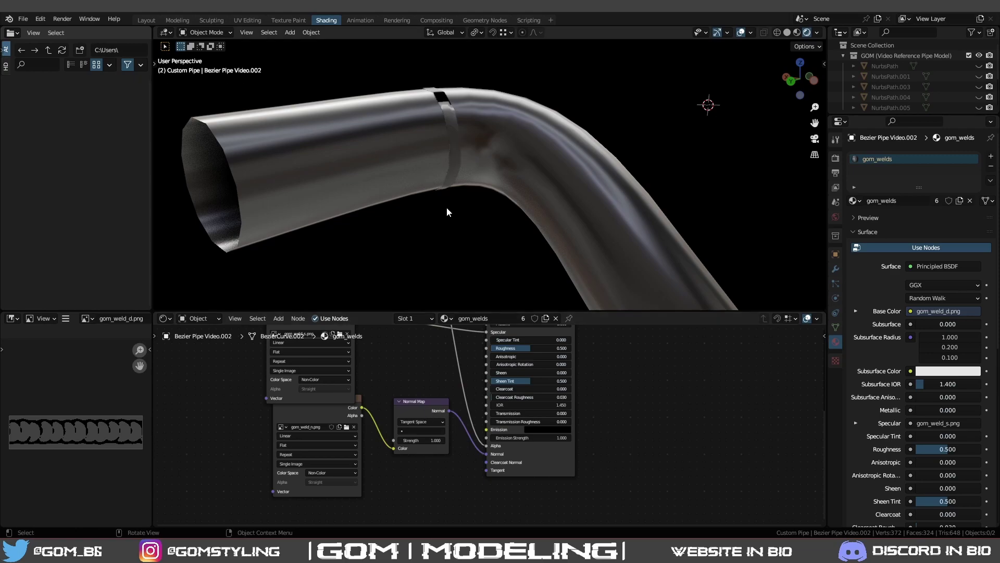
Set the gom_welds material's blend mode to Alpha Blend.
middle_drag(446, 207, 508, 193)
scroll(950, 376, down, 10)
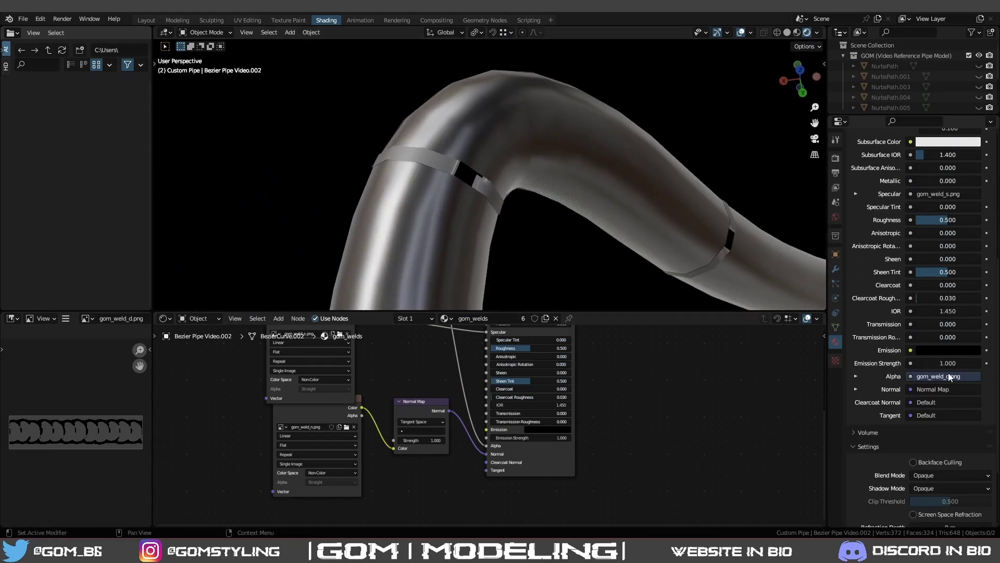
click(930, 480)
click(945, 425)
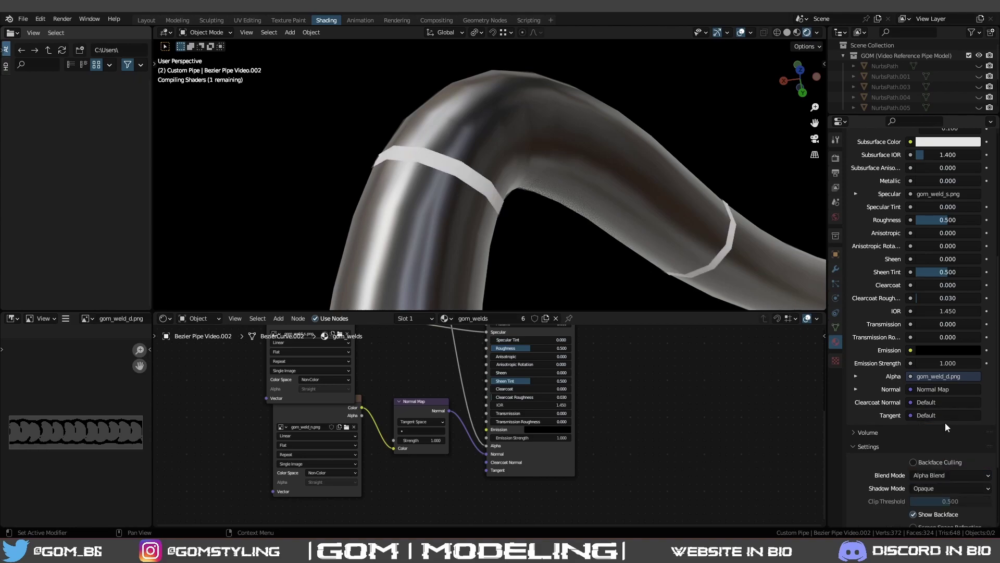
middle_drag(543, 170, 509, 188)
middle_drag(432, 195, 486, 173)
Open the weld bands in Edit Mode in the Layout workspace, using edge selection with nothing selected.
click(458, 137)
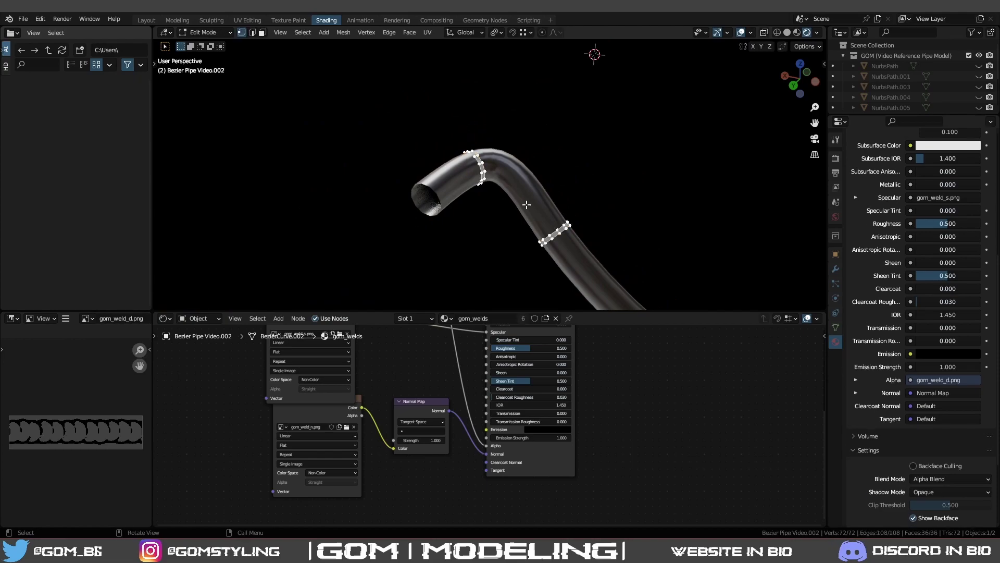
key(Tab)
shift+middle_drag(514, 157, 486, 130)
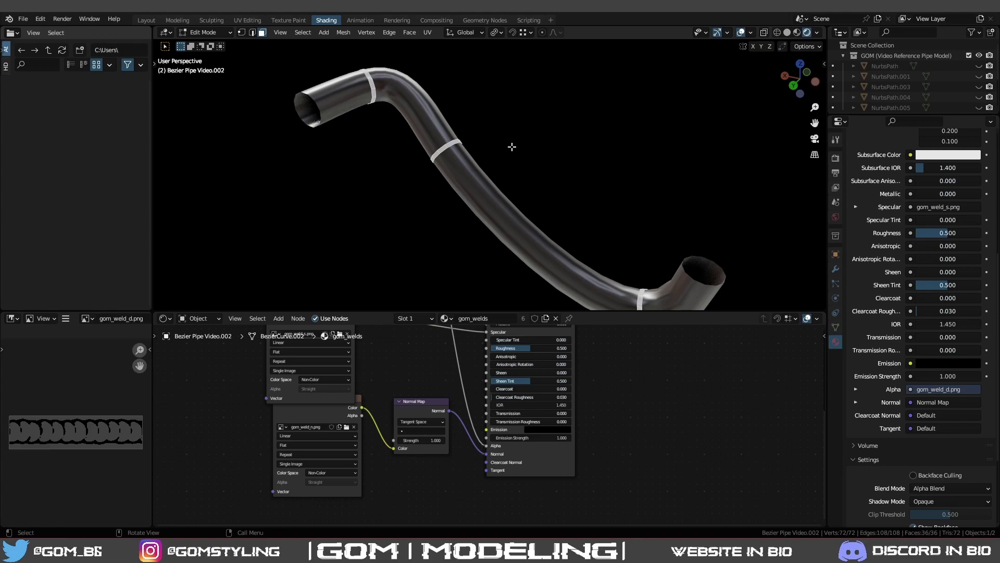
middle_drag(443, 128, 469, 132)
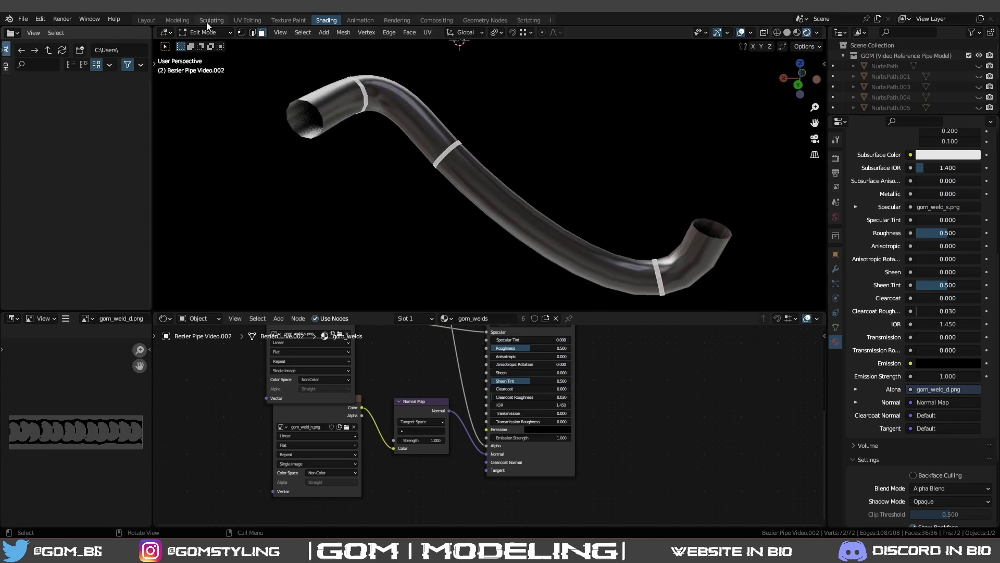
click(146, 20)
key(Tab)
key(Tab)
middle_drag(290, 210, 459, 261)
scroll(466, 276, up, 2)
key(2)
key(alt+a)
Switch the viewport to solid shading.
mouse_move(499, 340)
middle_down()
mouse_move(511, 328)
mouse_move(426, 333)
middle_up()
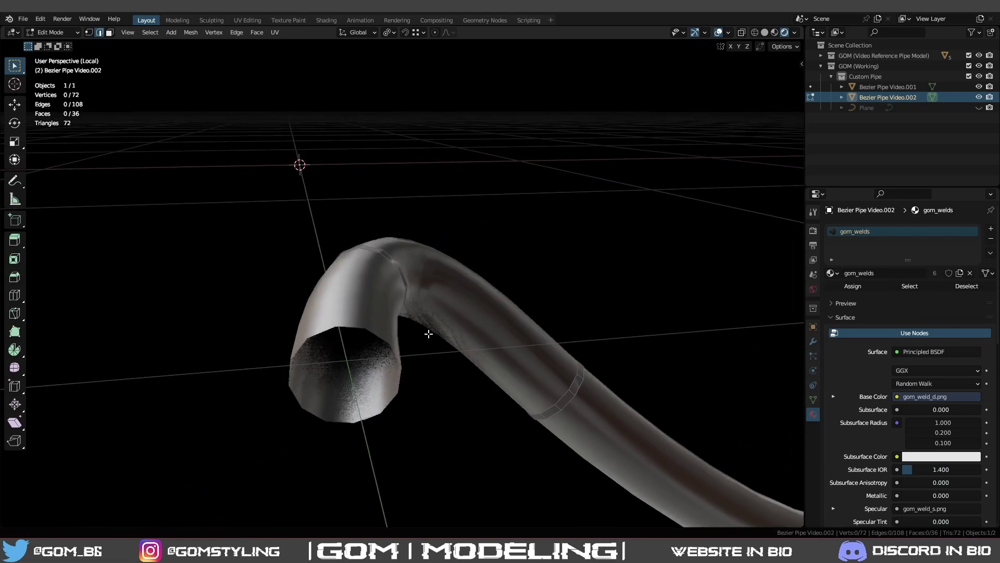
key(z)
click(464, 314)
shift+middle_drag(549, 307, 499, 259)
key(Home)
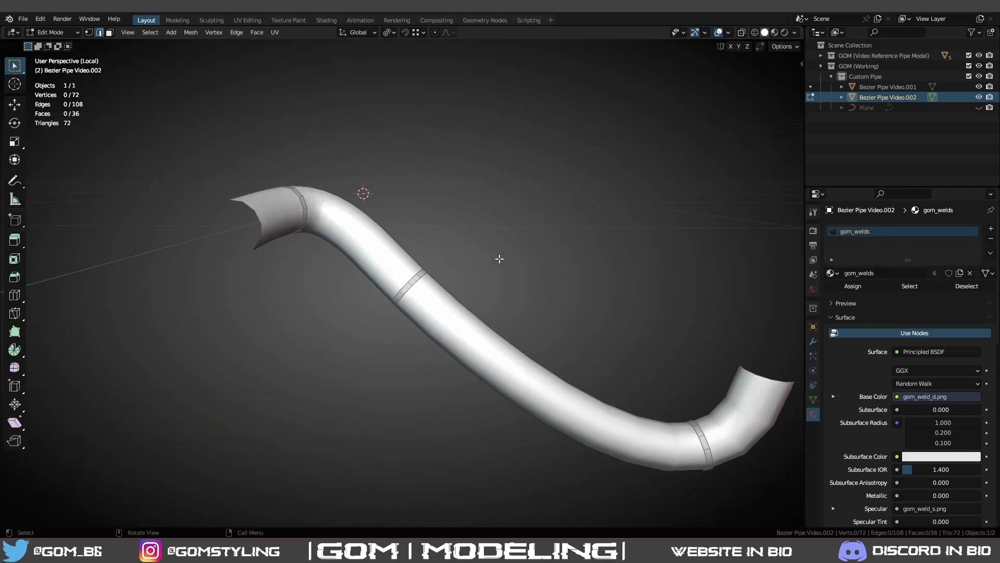
Select one crosswise edge on each of the three weld bands and mark them as seams.
middle_drag(570, 299, 391, 287)
shift+middle_drag(390, 288, 569, 203)
scroll(569, 203, up, 1)
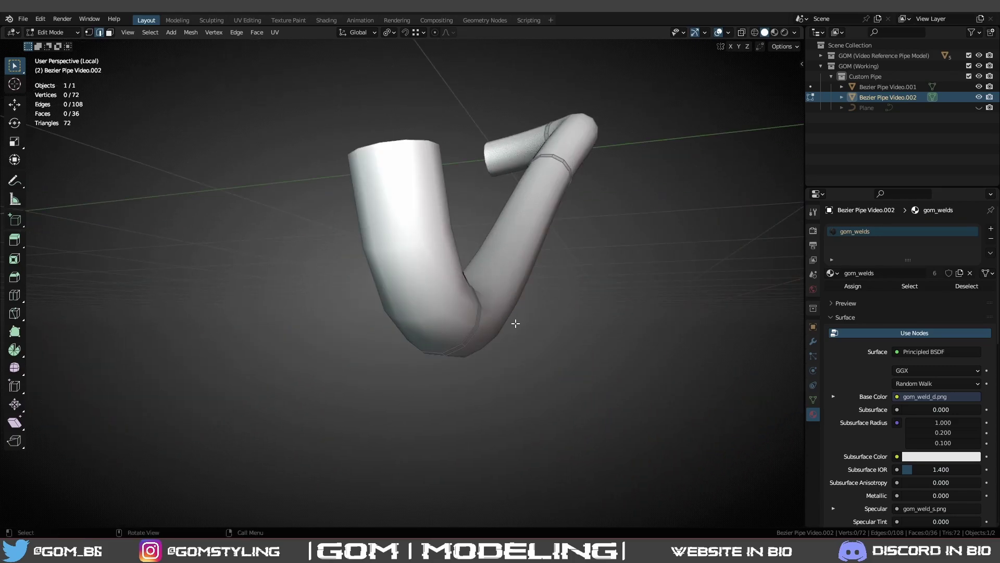
middle_drag(515, 324, 424, 285)
scroll(425, 286, up, 2)
click(376, 282)
middle_drag(720, 178, 569, 58)
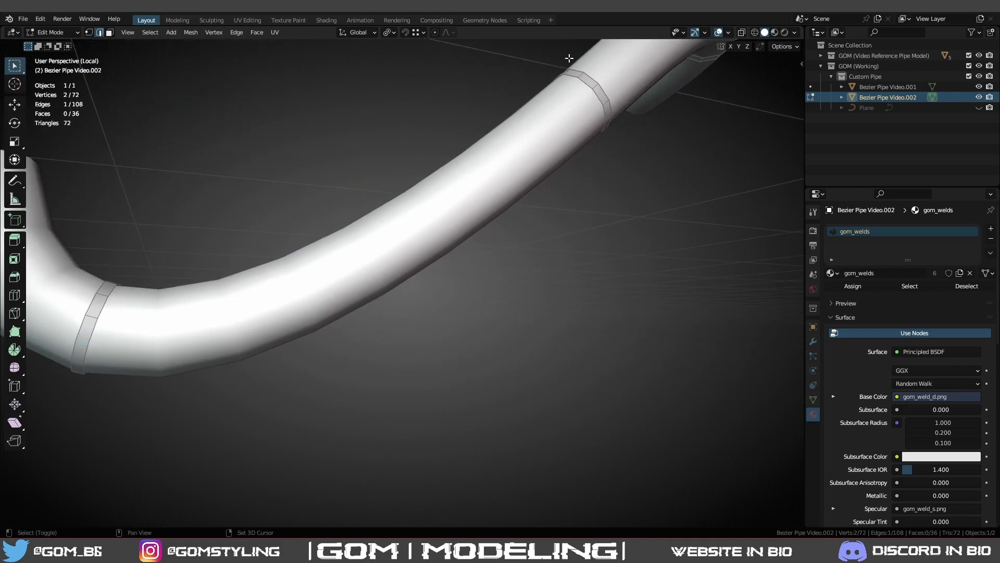
shift+middle_drag(607, 104, 588, 250)
right_click(621, 281)
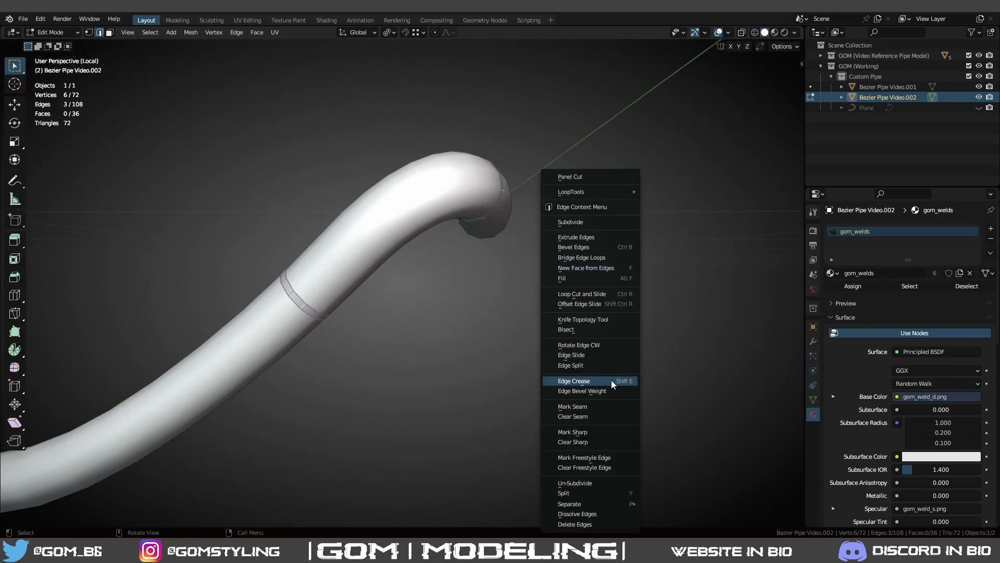
click(600, 406)
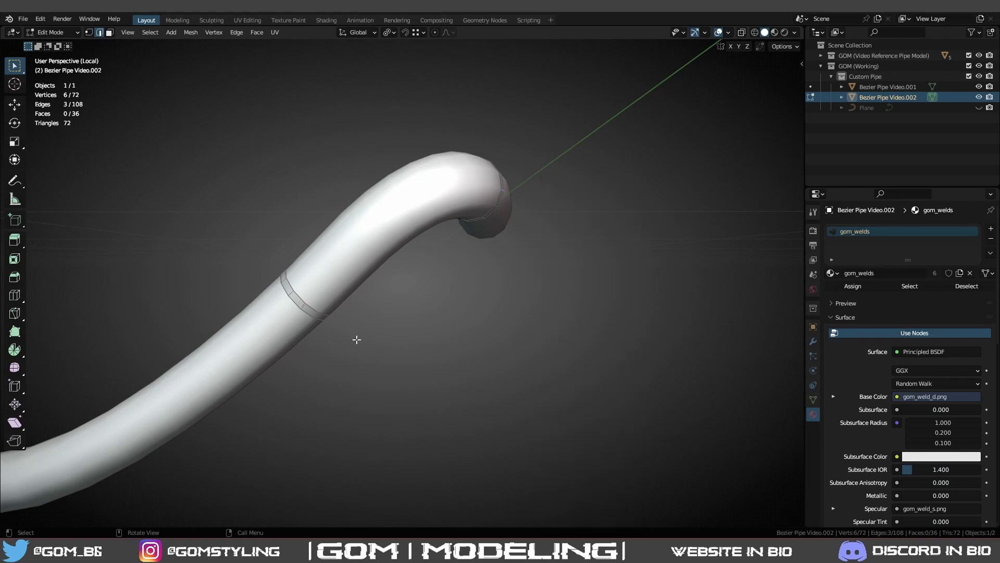
key(alt+a)
right_click(467, 307)
click(440, 407)
Select all weld band faces and unwrap them along the seams.
key(a)
right_click(477, 273)
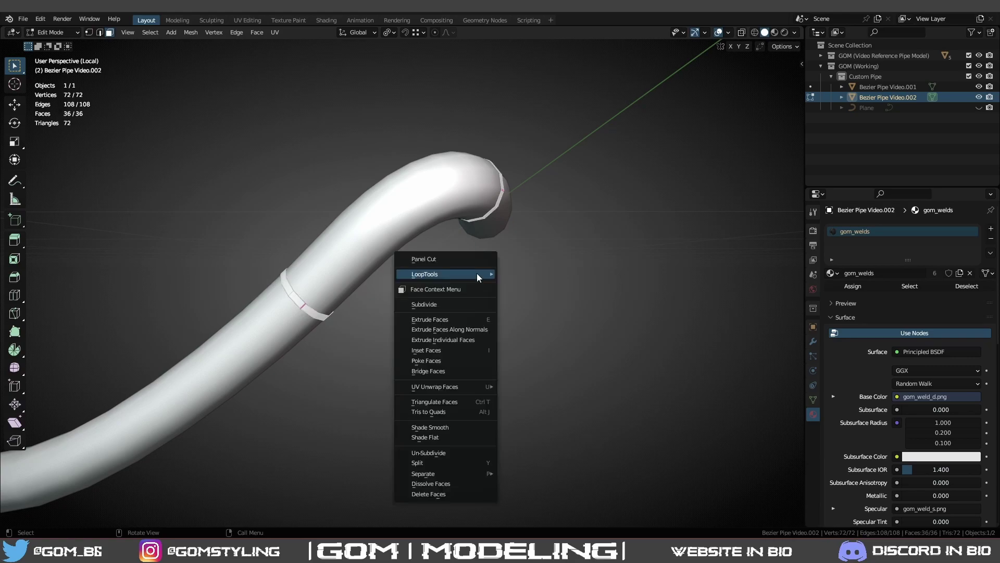
mouse_move(463, 389)
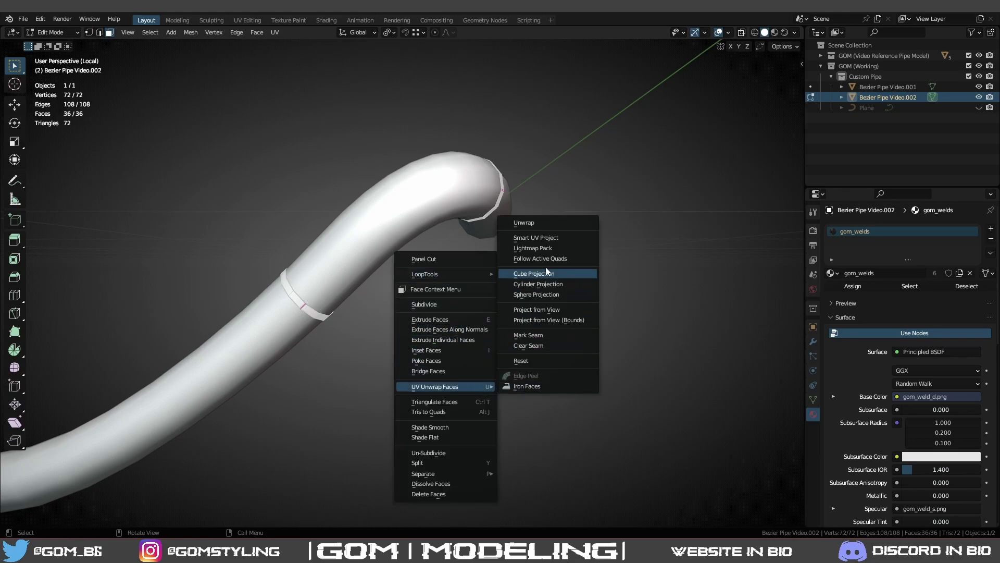
click(540, 223)
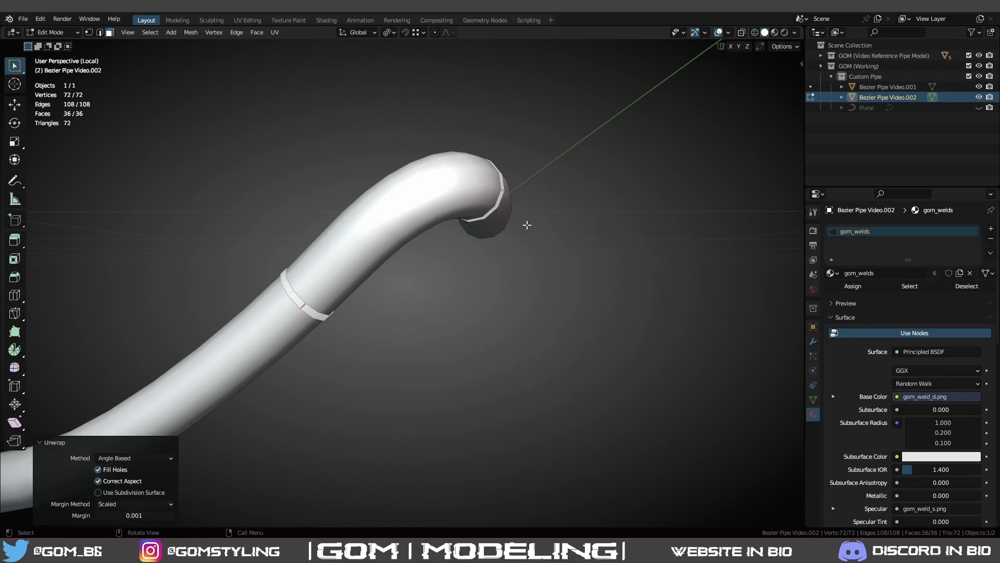
key(u)
In the UV Editing workspace, select all the weld UV strips and move them along X off the texture's left side.
click(247, 20)
key(a)
key(KP_Decimal)
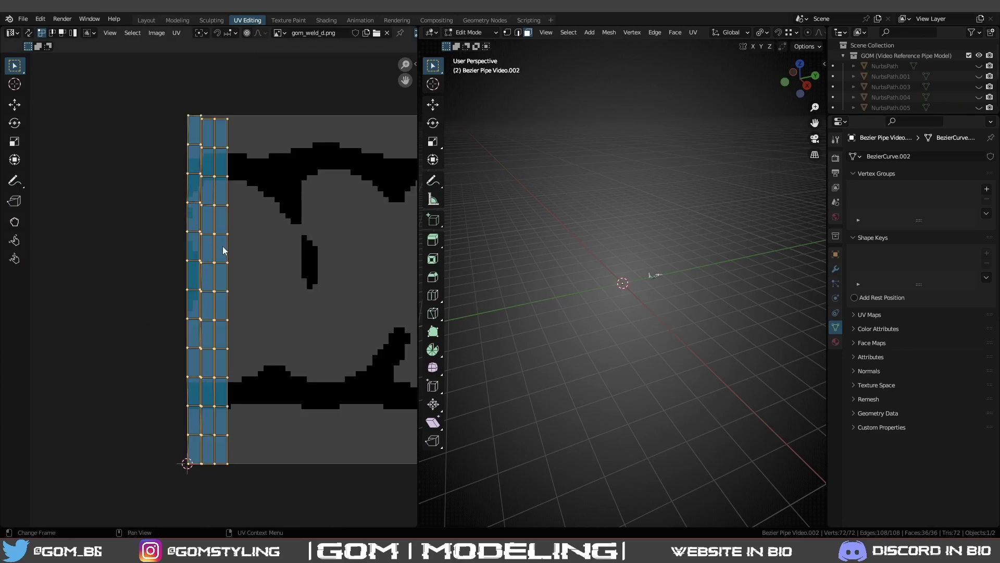
drag(269, 265, 242, 229)
key(a)
middle_drag(230, 229, 294, 255)
key(g)
key(x)
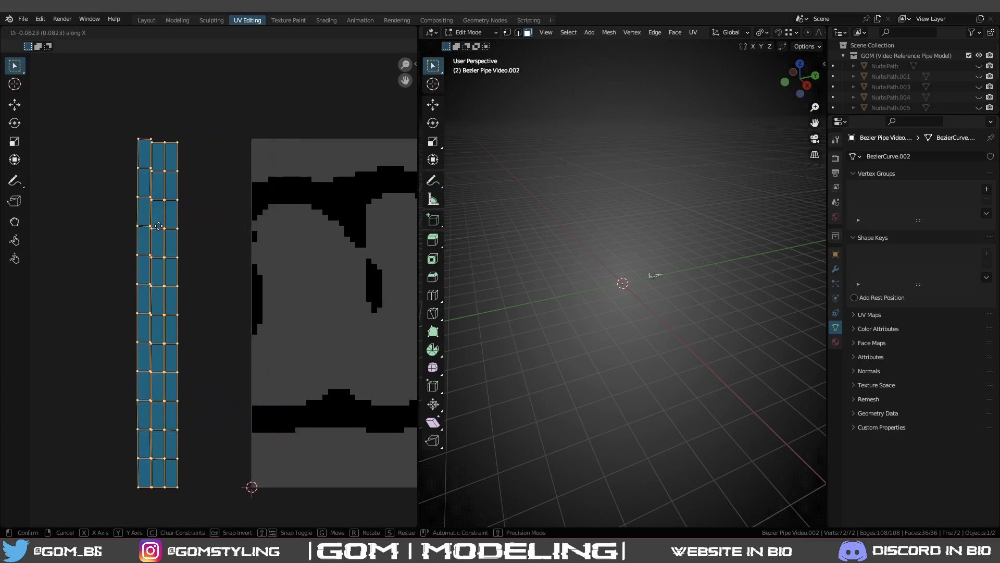
click(180, 254)
middle_drag(180, 254, 237, 238)
scroll(292, 263, up, 2)
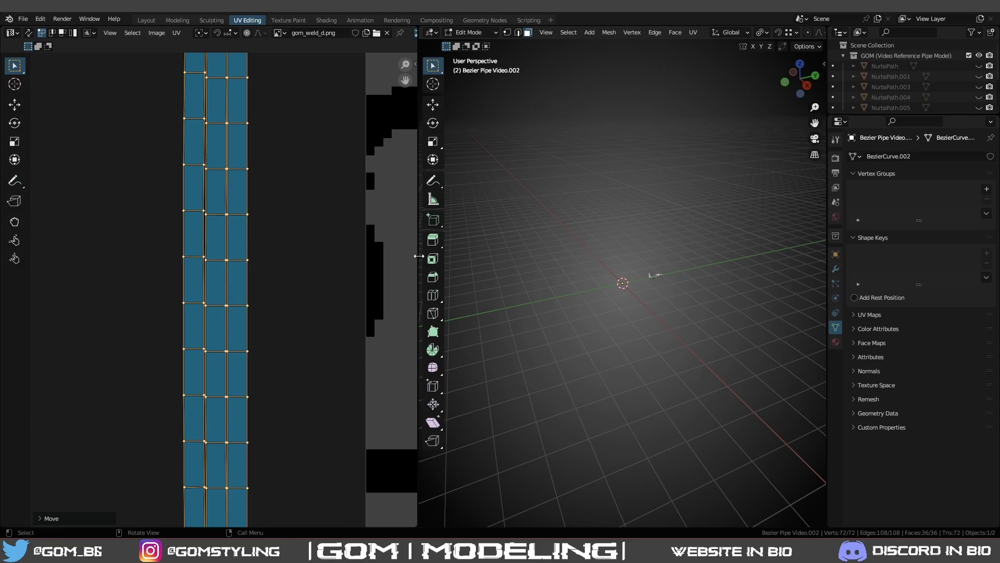
Widen the UV editor so the strips and the weld texture have more room.
drag(420, 256, 651, 255)
scroll(405, 257, down, 4)
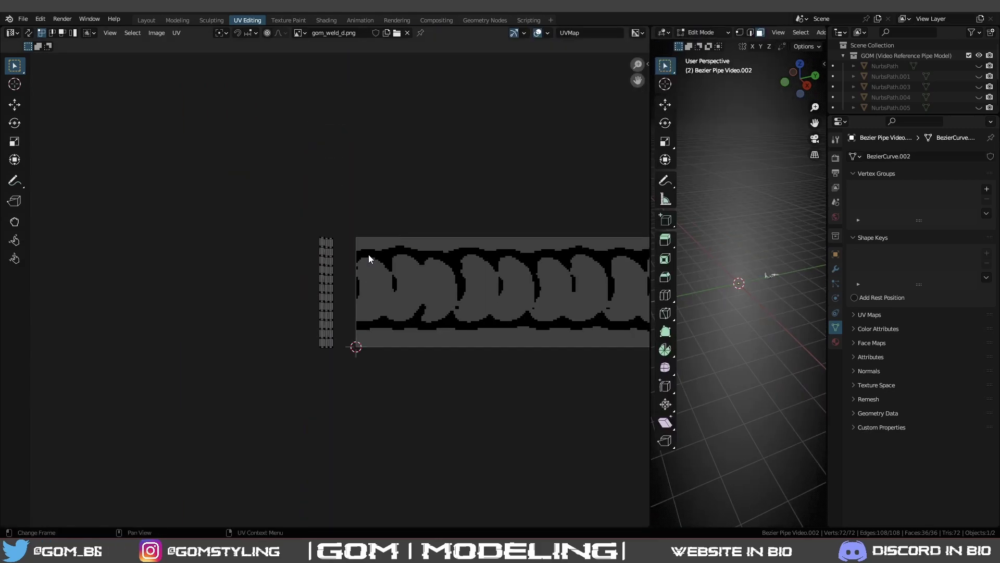
scroll(368, 257, up, 8)
scroll(318, 341, down, 4)
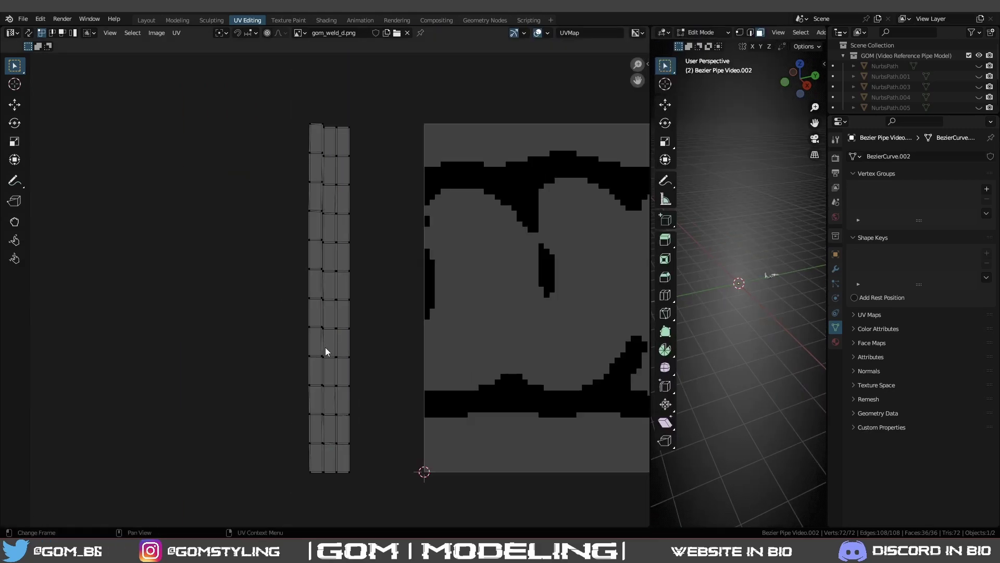
Select the middle UV strip and set UV snapping to Vertex.
key(l)
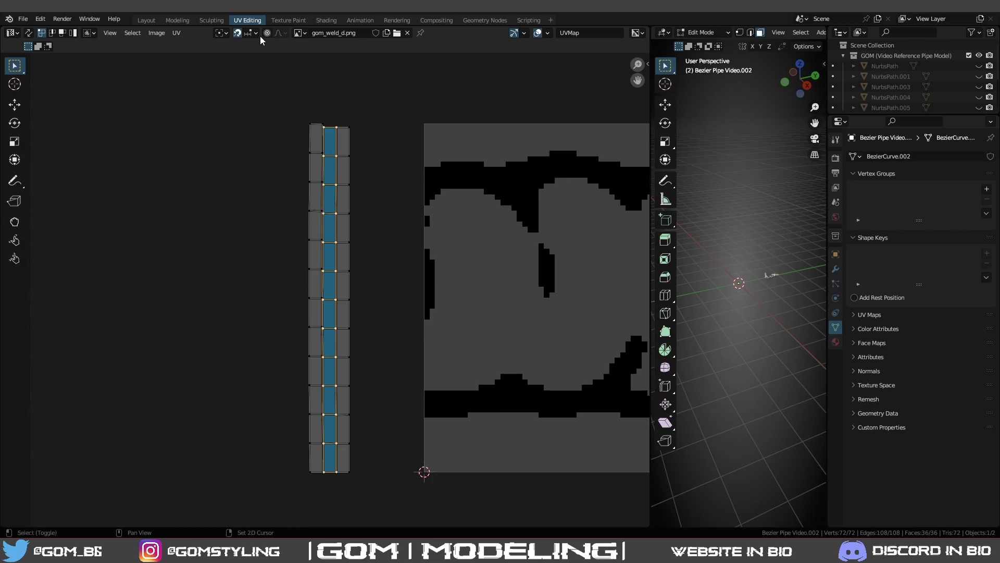
click(250, 33)
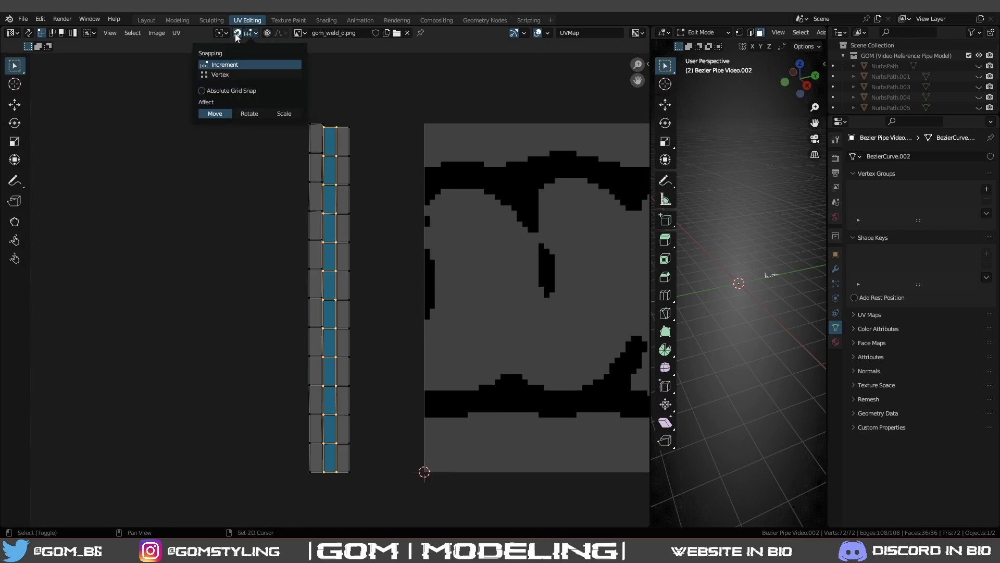
click(237, 33)
click(248, 32)
click(230, 77)
Move the middle UV strip onto the left strip, snapping their bottom corners together.
middle_drag(260, 452, 272, 389)
scroll(272, 389, up, 2)
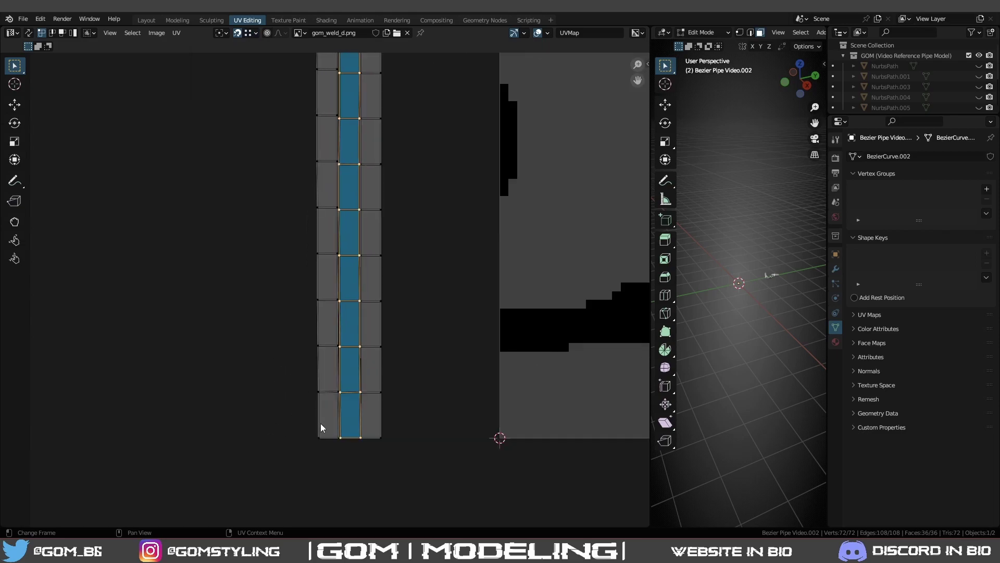
key(g)
click(346, 454)
Align the second to fourth vertex rows from the bottom of the overlapping strip to the left strip, deselecting each matched row before snapping the rest.
ctrl+drag(340, 449, 326, 411)
ctrl+drag(350, 446, 299, 372)
key(g)
click(311, 342)
ctrl+drag(361, 374, 304, 338)
key(g)
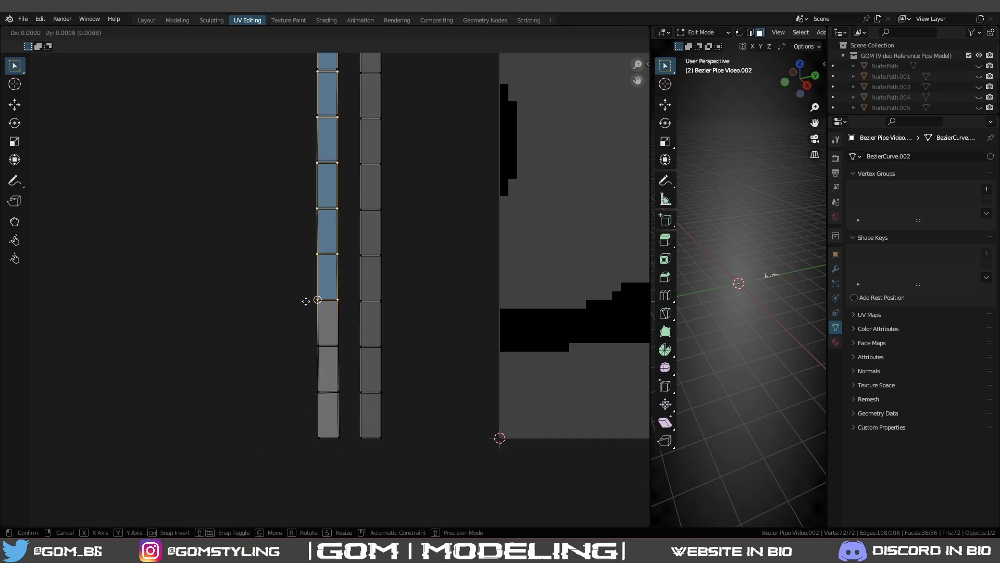
click(305, 301)
Snap the overlapping strip's fifth to eighth vertex rows from the bottom onto the left strip, deselecting each row once matched.
ctrl+drag(364, 331, 281, 186)
key(g)
click(308, 259)
key(g)
click(314, 205)
key(g)
click(299, 158)
ctrl+drag(372, 192, 292, 148)
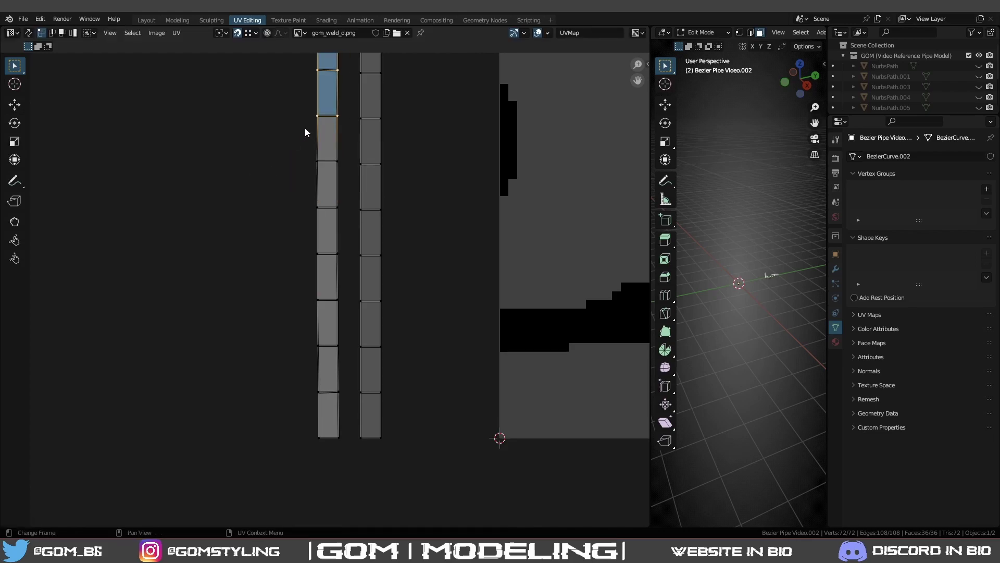
key(g)
click(307, 111)
Snap the overlapping strip's remaining upper vertex rows onto the left strip, row by row up to the top edge.
ctrl+drag(350, 135, 313, 99)
middle_drag(349, 104, 346, 275)
key(g)
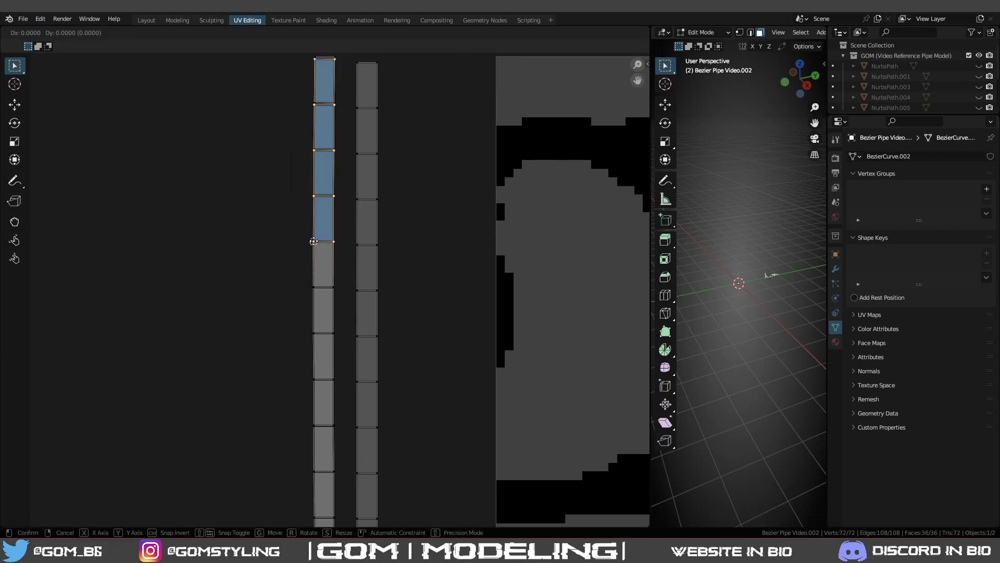
click(314, 241)
key(g)
ctrl+drag(359, 257, 308, 169)
click(302, 200)
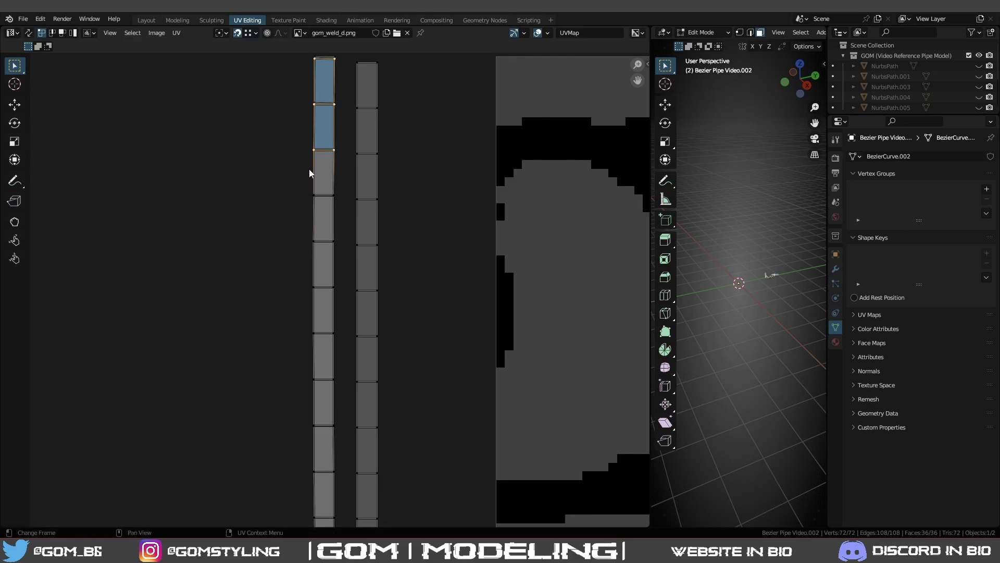
key(g)
click(316, 92)
middle_drag(334, 91, 342, 294)
ctrl+drag(358, 321, 298, 286)
key(g)
click(320, 251)
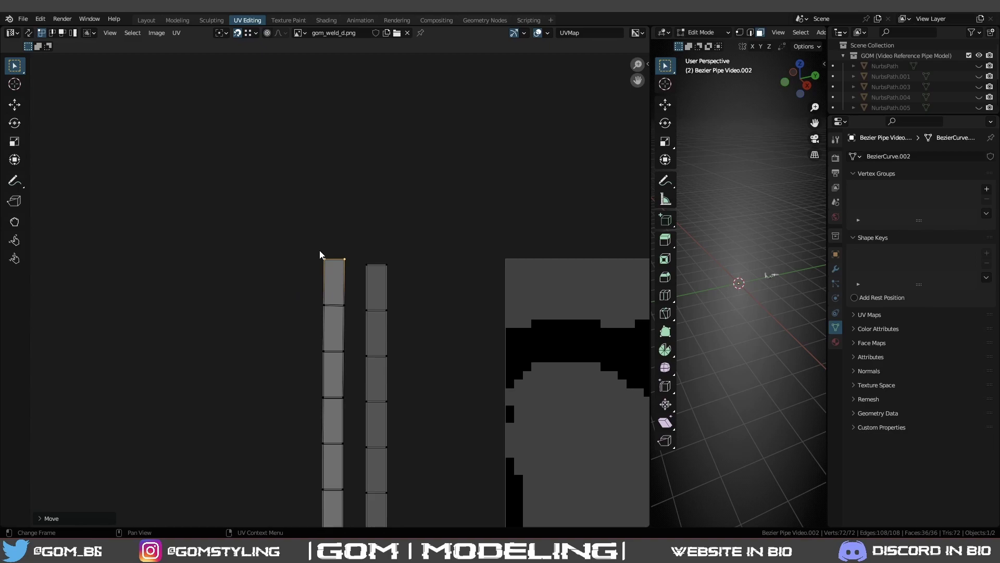
Select the entire remaining right UV strip and move it onto the left strip, snapping their bottom corners together.
middle_drag(393, 302, 392, 91)
click(396, 253)
key(l)
middle_drag(389, 521, 382, 371)
key(g)
click(322, 400)
Deselect the newly stacked strip's bottom row, snap the rest to the left strip's next vertex, and clear the selection.
ctrl+drag(376, 432, 302, 389)
key(g)
click(317, 359)
ctrl+drag(366, 385, 353, 379)
middle_drag(404, 328, 404, 429)
scroll(399, 421, down, 3)
key(a)
key(alt+a)
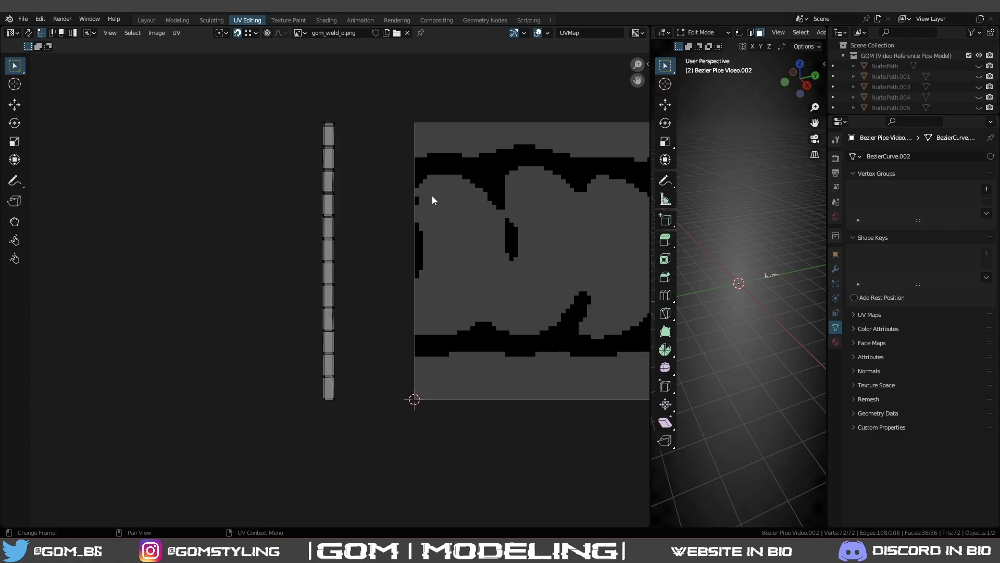
Flatten the stacked strips' top two vertex rows by scaling each row to 0 along Y.
scroll(433, 198, up, 6)
drag(552, 267, 252, 144)
key(s)
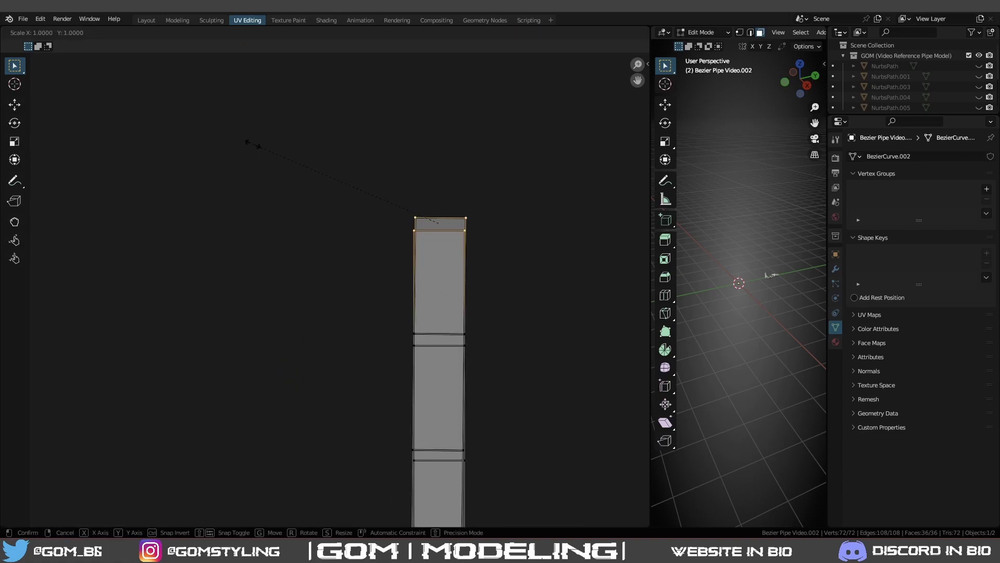
key(y)
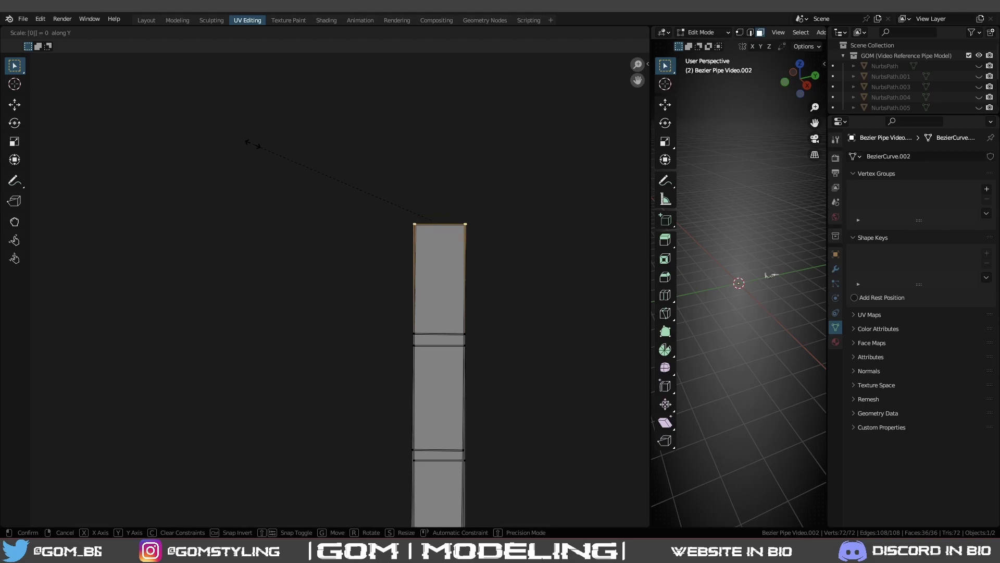
key(Return)
drag(528, 404, 309, 280)
key(s)
key(y)
key(0)
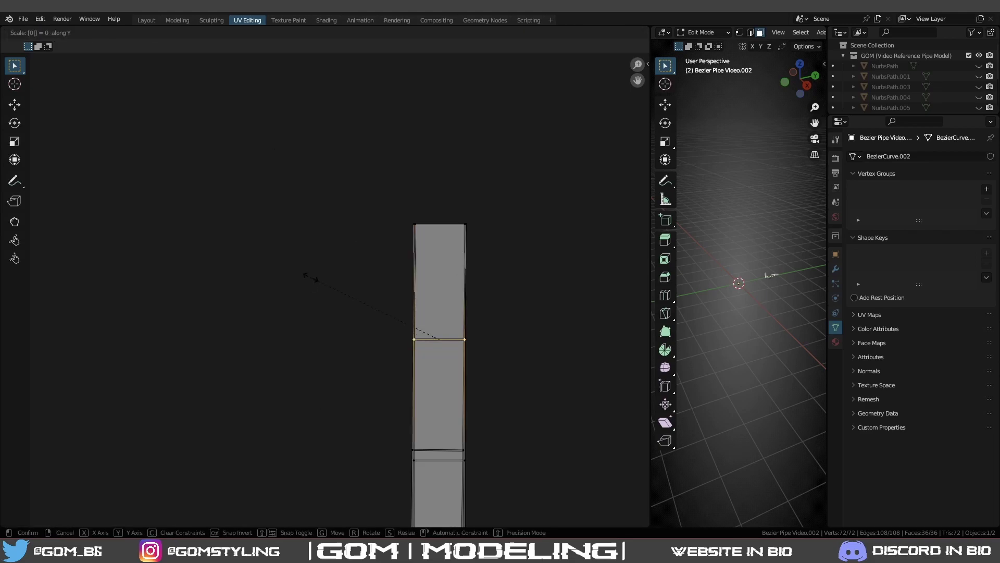
key(Return)
Flatten the third and fourth vertex rows from the top by scaling each to 0 along Y.
scroll(473, 413, down, 3)
middle_drag(473, 404, 465, 352)
drag(452, 341, 300, 313)
key(s)
key(y)
key(0)
key(Return)
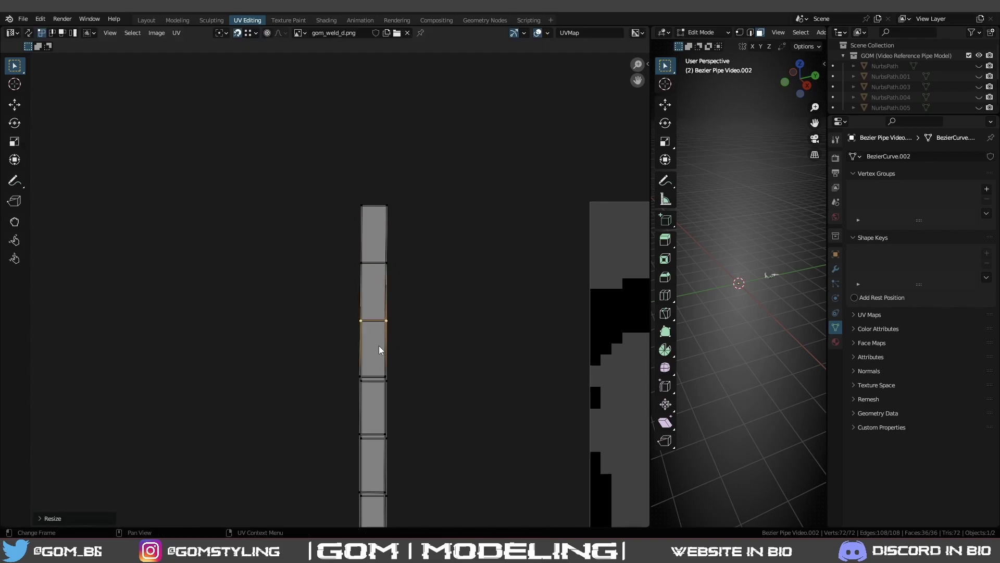
drag(428, 408, 291, 351)
key(s)
key(y)
key(0)
key(Return)
Flatten the fifth and sixth vertex rows from the top by scaling each to 0 along Y.
click(358, 440)
drag(465, 468, 292, 414)
key(s)
key(y)
key(0)
key(Return)
middle_drag(404, 489, 413, 358)
drag(417, 372, 349, 340)
key(s)
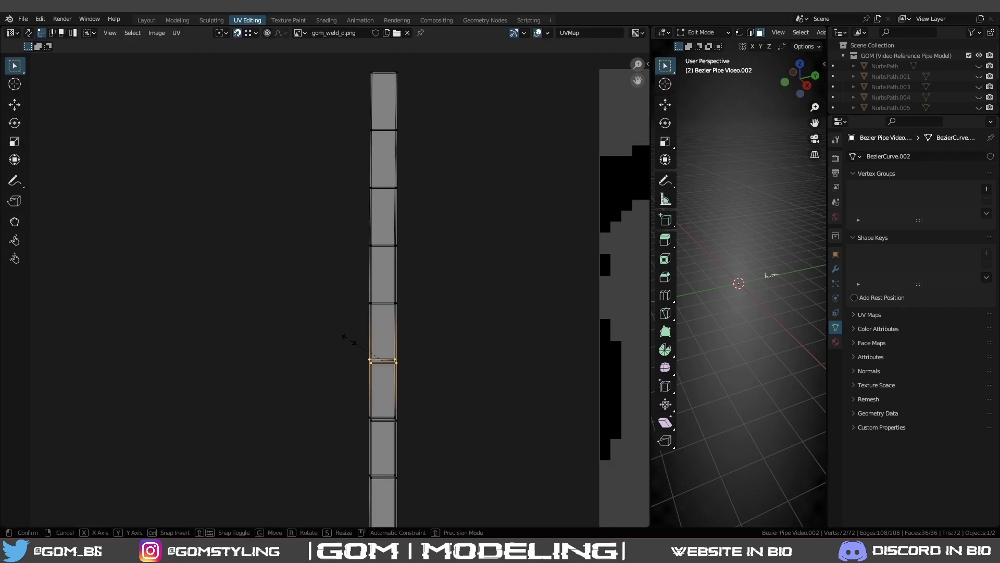
key(y)
key(0)
key(Return)
Flatten the seventh and eighth vertex rows from the top by scaling each to 0 along Y.
drag(425, 442, 327, 404)
key(s)
key(y)
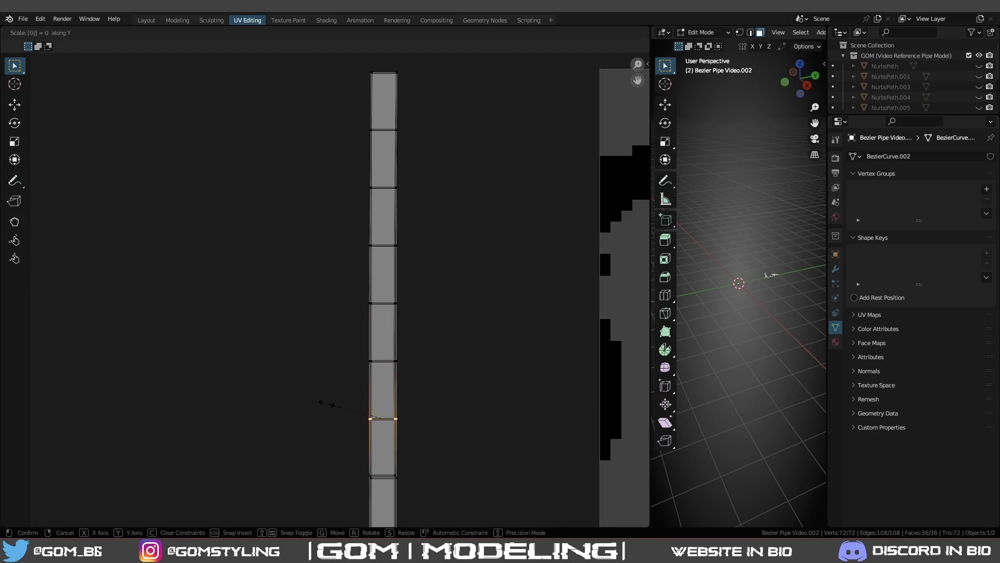
key(Return)
Flatten the ninth and tenth vertex rows from the top by scaling each to 0 along Y.
middle_drag(403, 447, 396, 339)
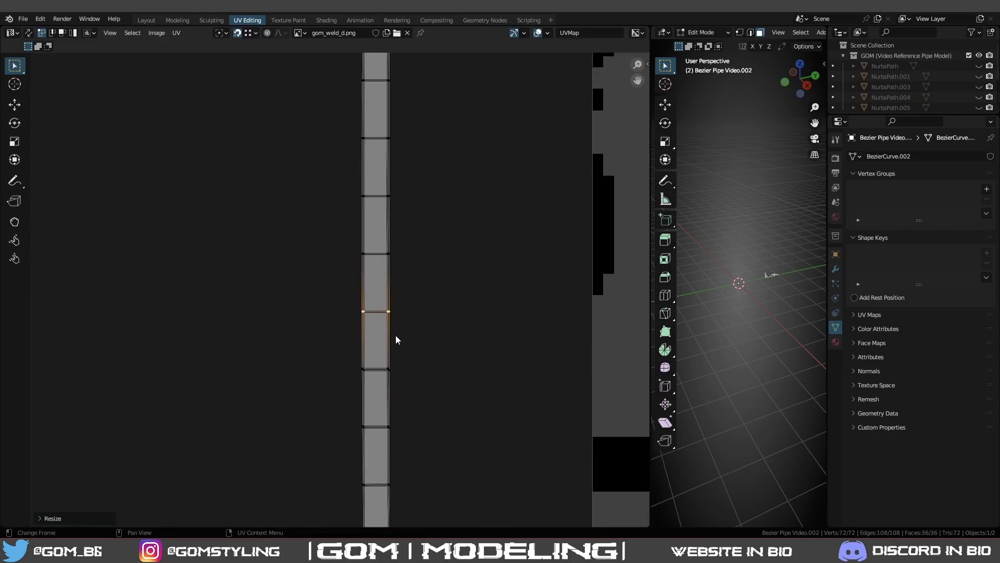
drag(456, 404, 314, 349)
key(s)
key(y)
key(0)
key(Return)
drag(438, 464, 276, 387)
key(s)
key(y)
key(0)
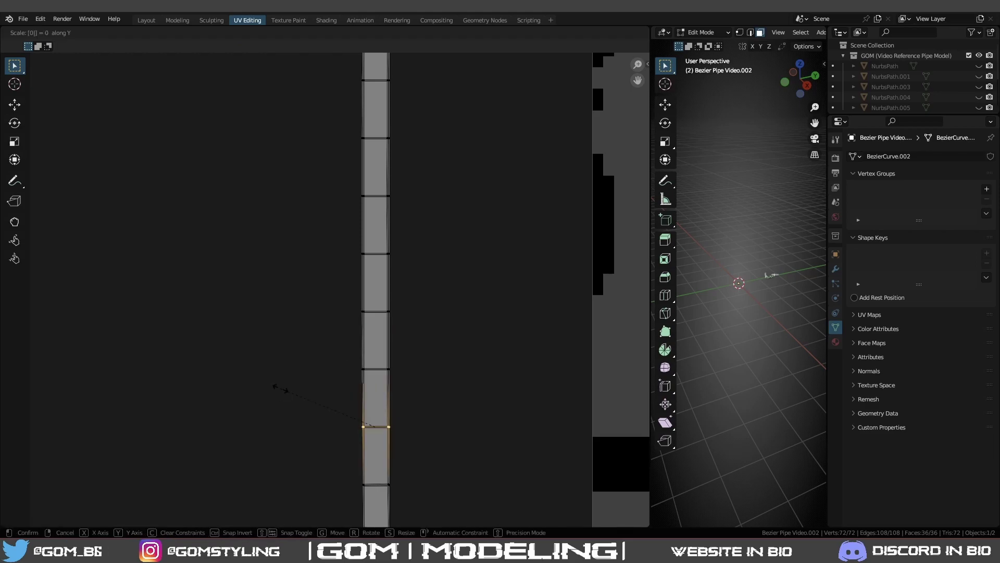
key(Return)
Flatten the two vertex rows just above the strip's bottom edge by scaling each to 0 along Y.
middle_drag(323, 407, 426, 291)
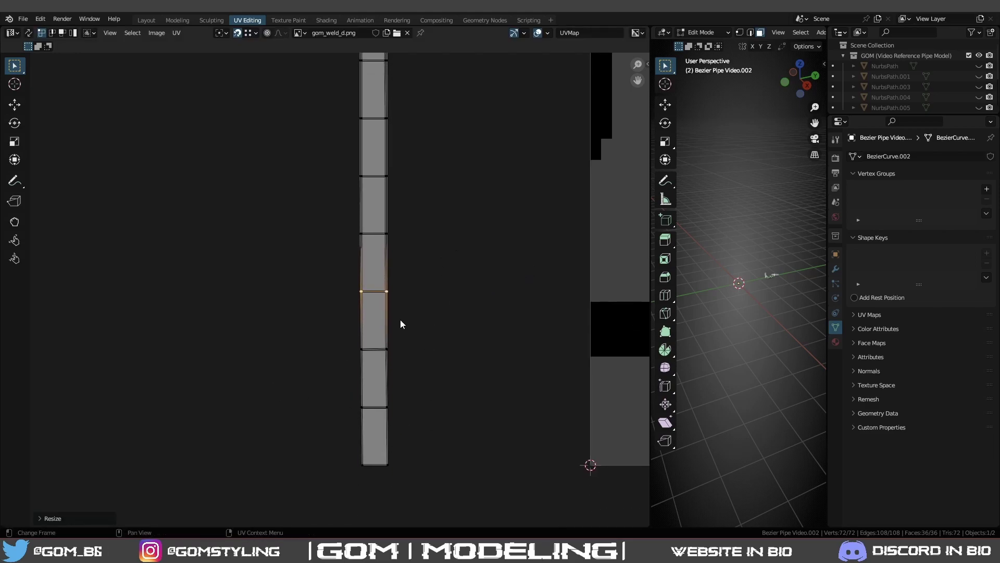
drag(415, 361, 307, 334)
key(s)
key(y)
key(0)
key(Return)
drag(409, 425, 342, 389)
key(s)
key(y)
key(0)
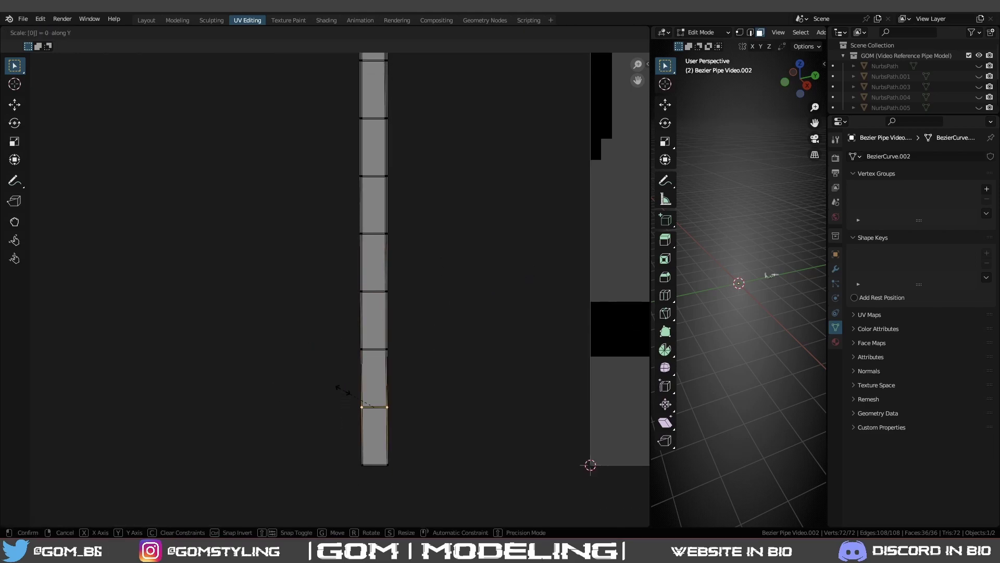
key(Return)
Flatten the bottom vertex row of the stacked strips by scaling it to 0 along Y.
key(s)
key(y)
key(0)
key(Return)
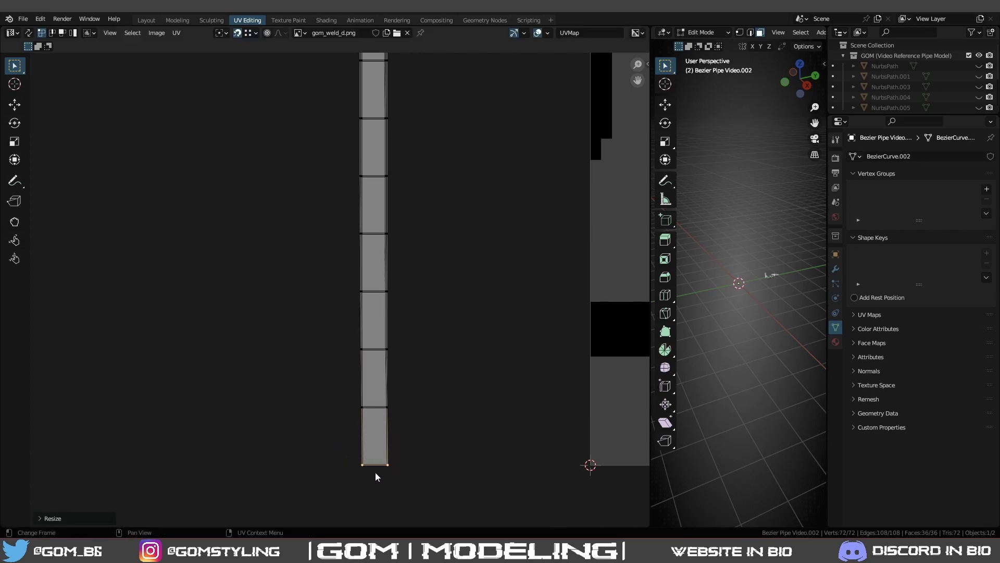
Straighten the left and right vertex columns of the stacked strips by scaling each column to 0 along X.
scroll(368, 350, down, 3)
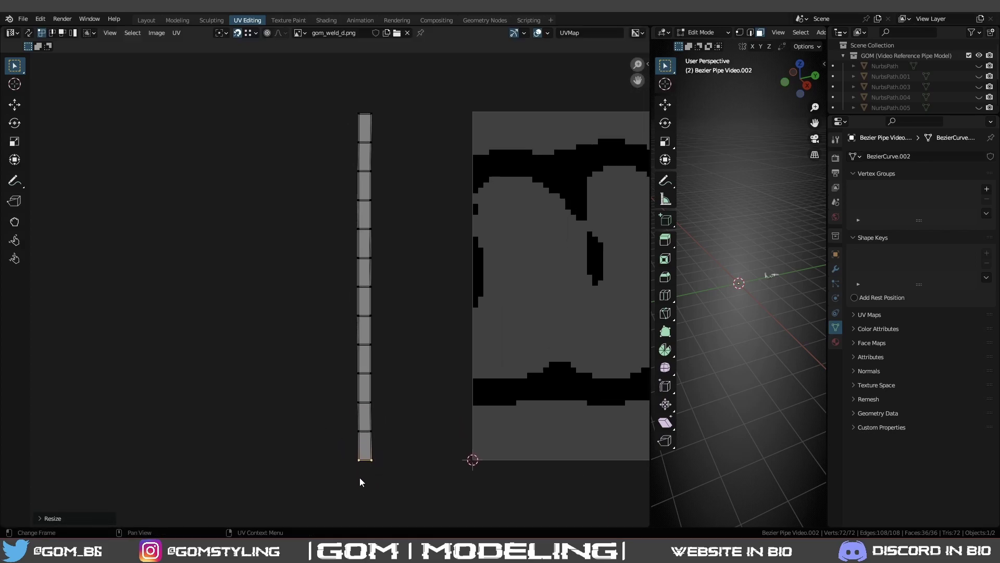
drag(368, 488, 302, 77)
key(s)
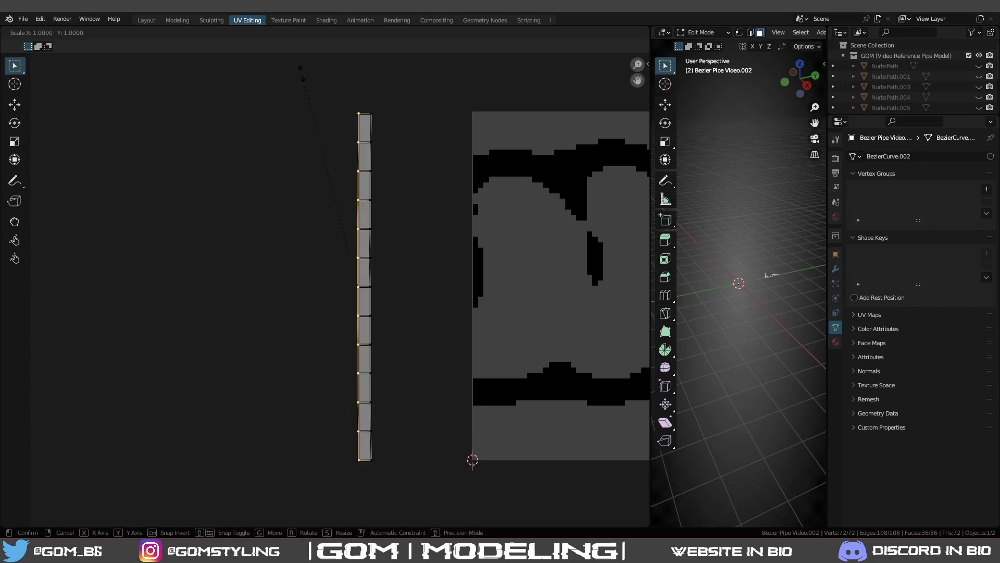
key(x)
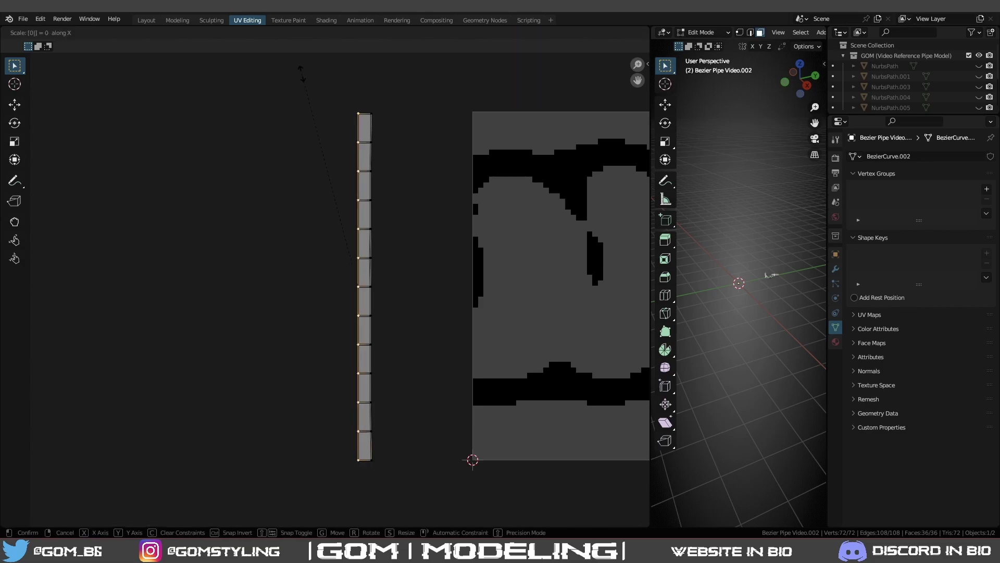
key(Return)
drag(410, 495, 369, 40)
key(s)
key(x)
key(Return)
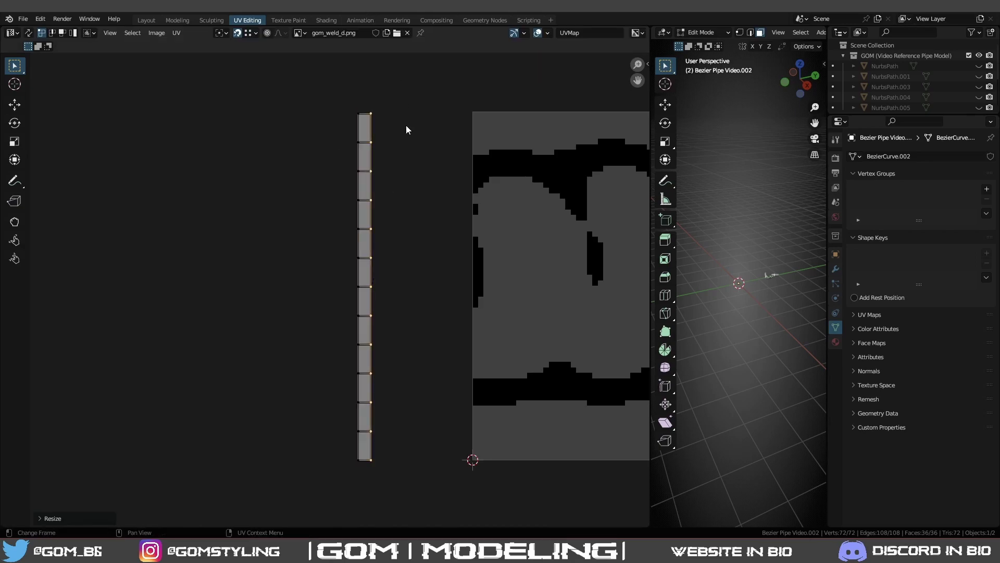
Select all the weld UVs and rotate them by 90 degrees so the strip lies horizontally.
text(a)
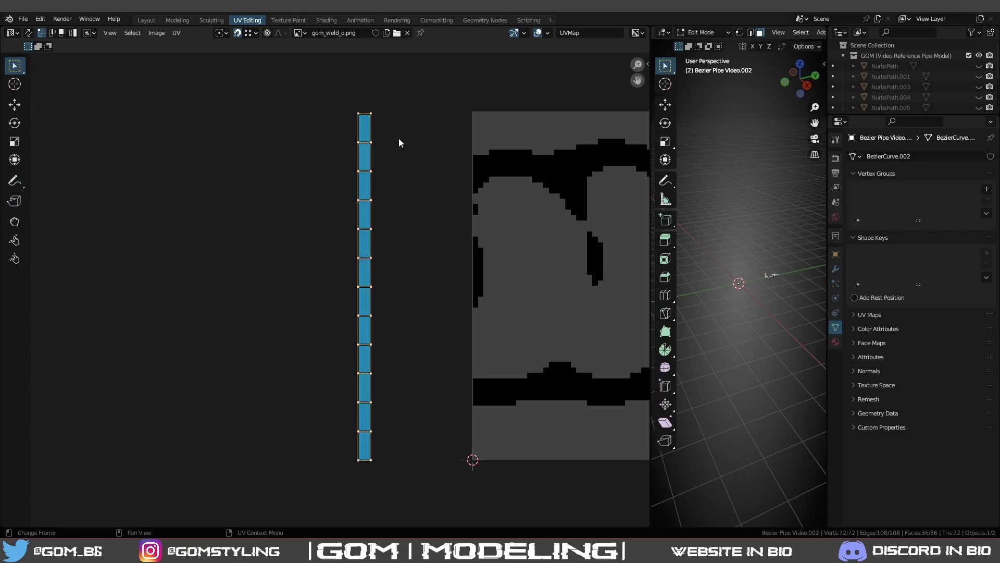
text(r90)
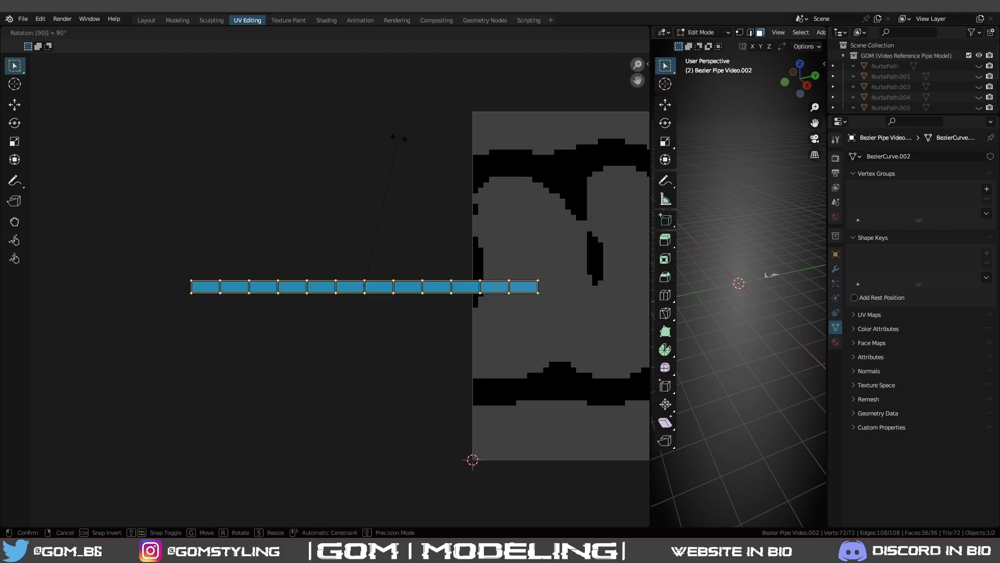
key(Return)
Scale the UV strip along Y to the weld texture's height, and nudge it along Y to line up with the texture's edges.
middle_drag(426, 210, 383, 230)
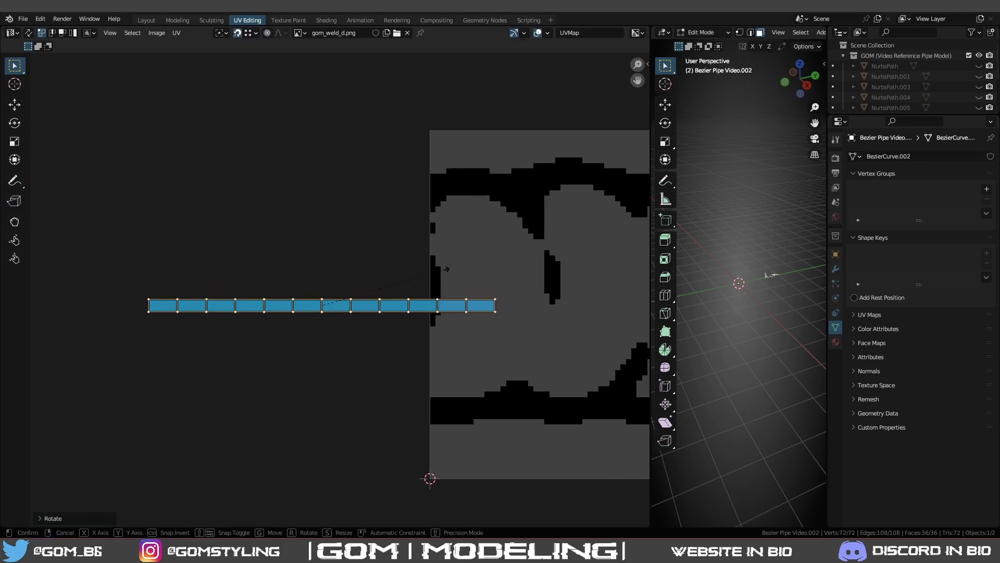
key(s)
key(y)
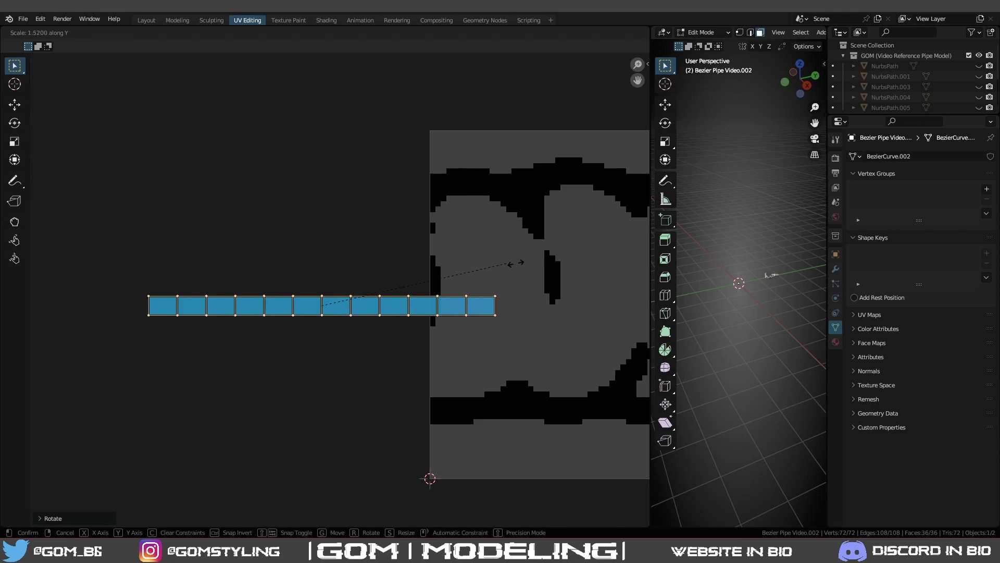
mouse_move(579, 205)
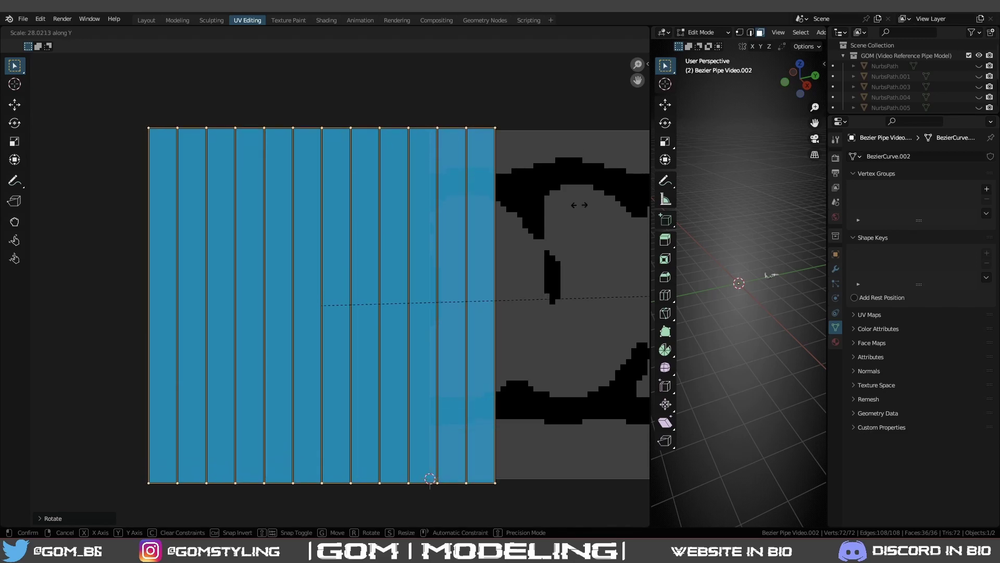
click(508, 208)
key(s)
key(y)
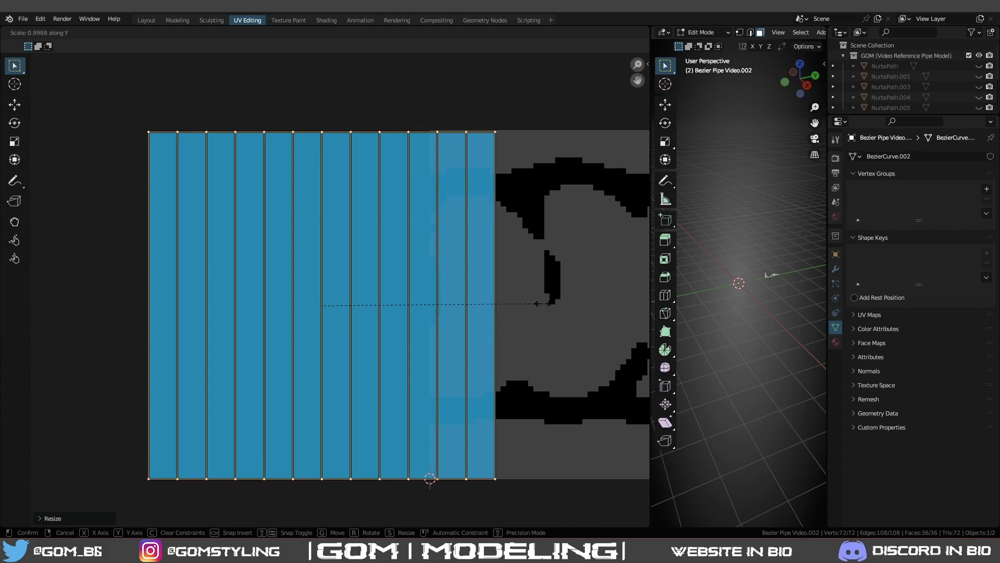
click(545, 304)
middle_drag(587, 270, 236, 245)
key(g)
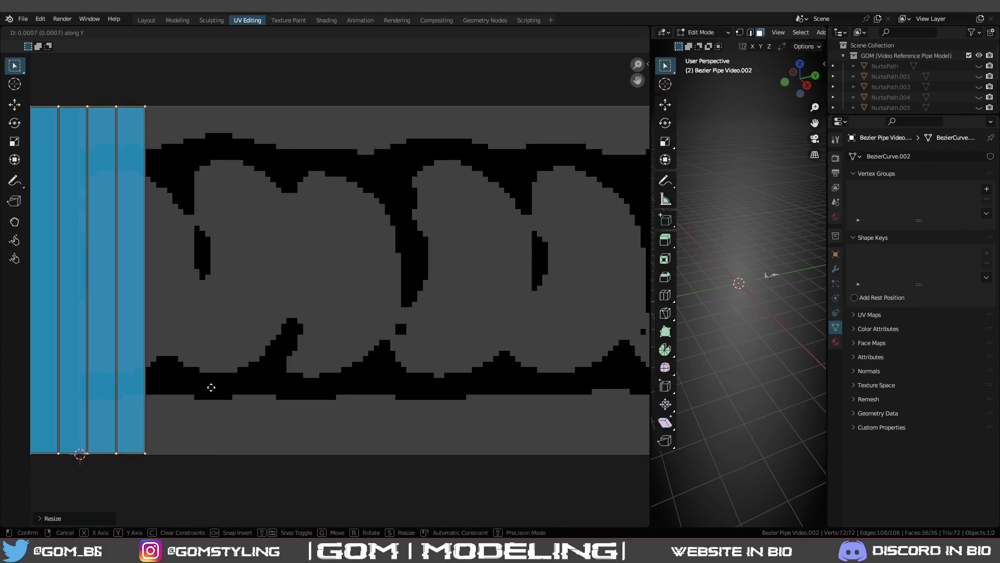
shift+click(208, 385)
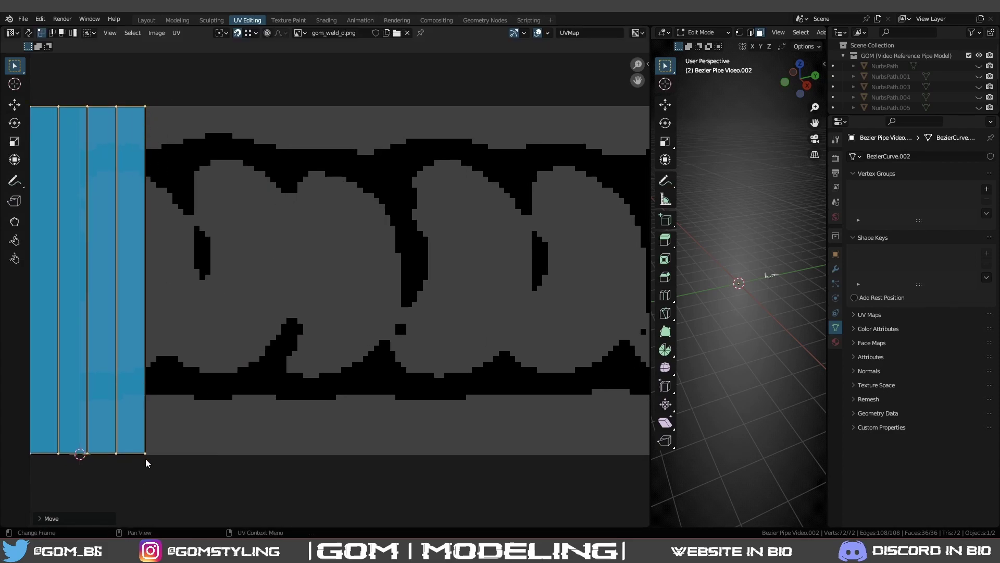
Move the UV strip along X to around the middle of the weld texture, and display gom_weld_n.png behind the UVs.
scroll(248, 297, down, 6)
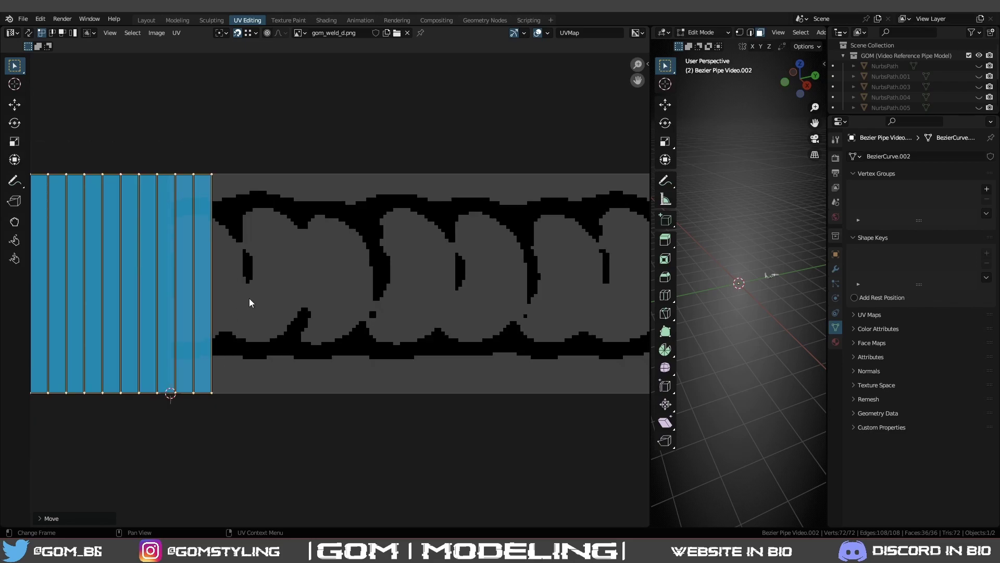
key(g)
key(x)
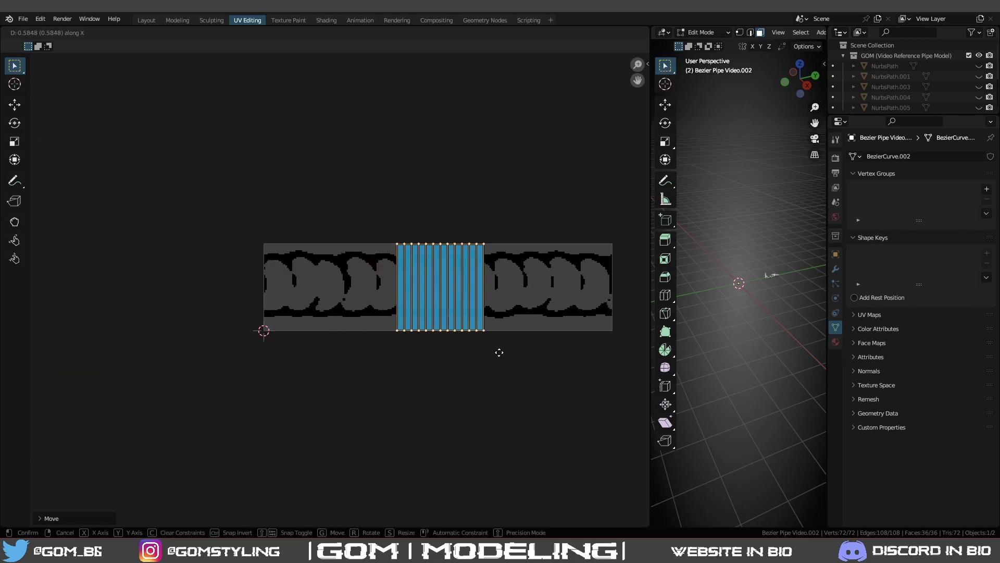
click(481, 267)
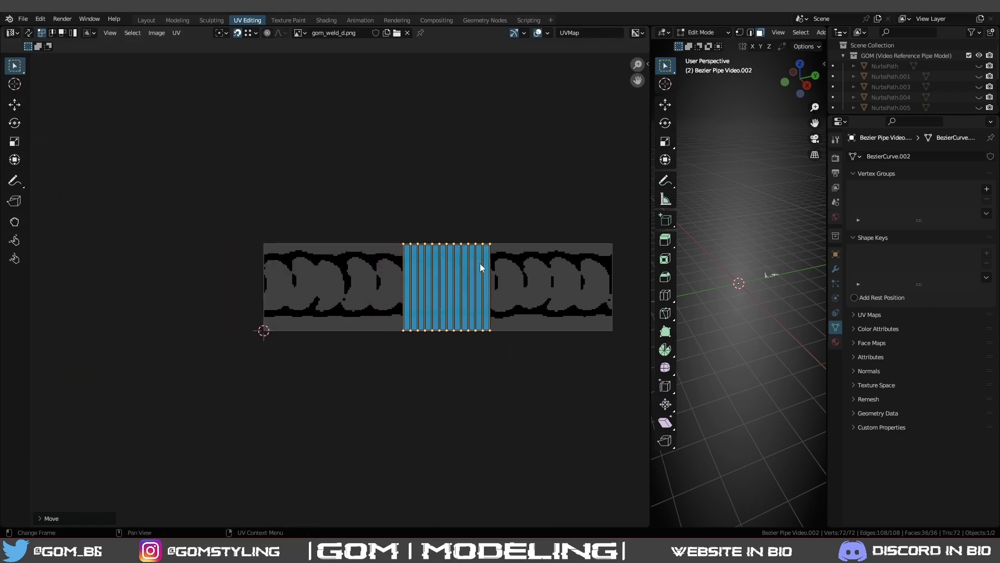
click(299, 33)
click(323, 74)
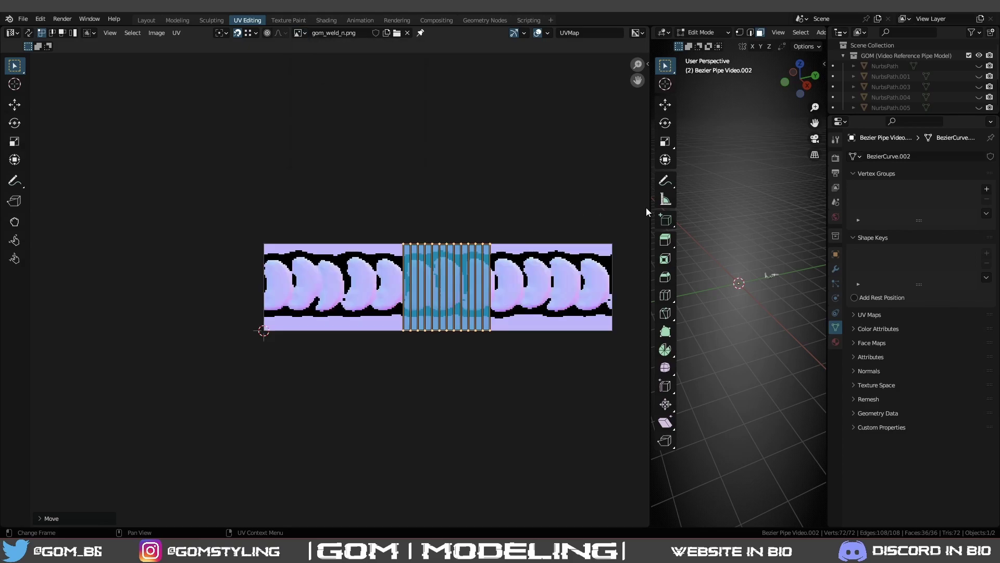
Widen the 3D viewport, leave local view and show the whole pipe with its shaded materials.
drag(649, 208, 478, 216)
key(slash)
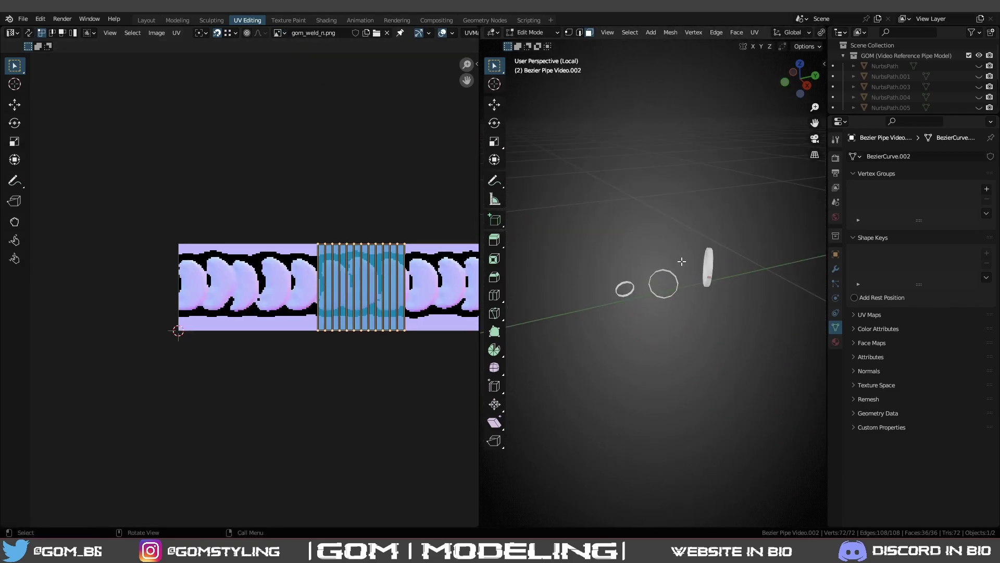
key(z)
key(slash)
scroll(666, 154, down, 2)
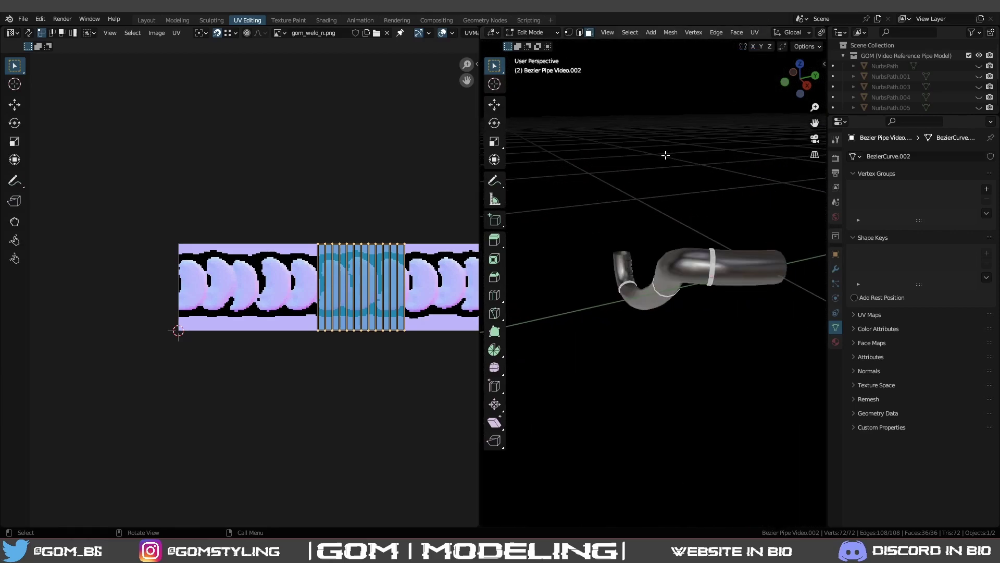
Hide the 3D viewport overlays and stretch the weld UV strip along X until the beads look well proportioned around the pipe.
scroll(665, 155, up, 1)
scroll(792, 32, down, 5)
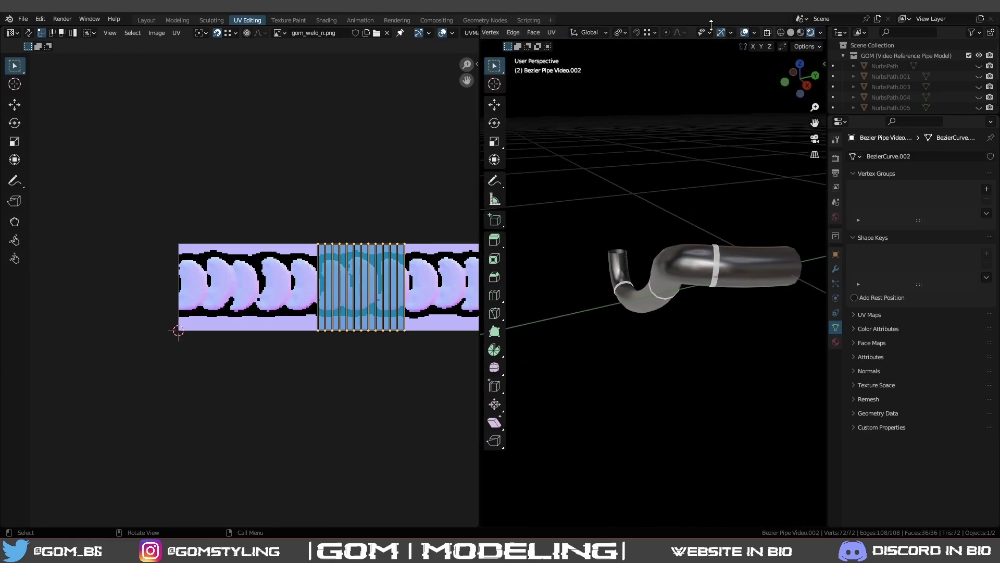
click(745, 34)
middle_drag(605, 33, 594, 52)
scroll(690, 214, up, 6)
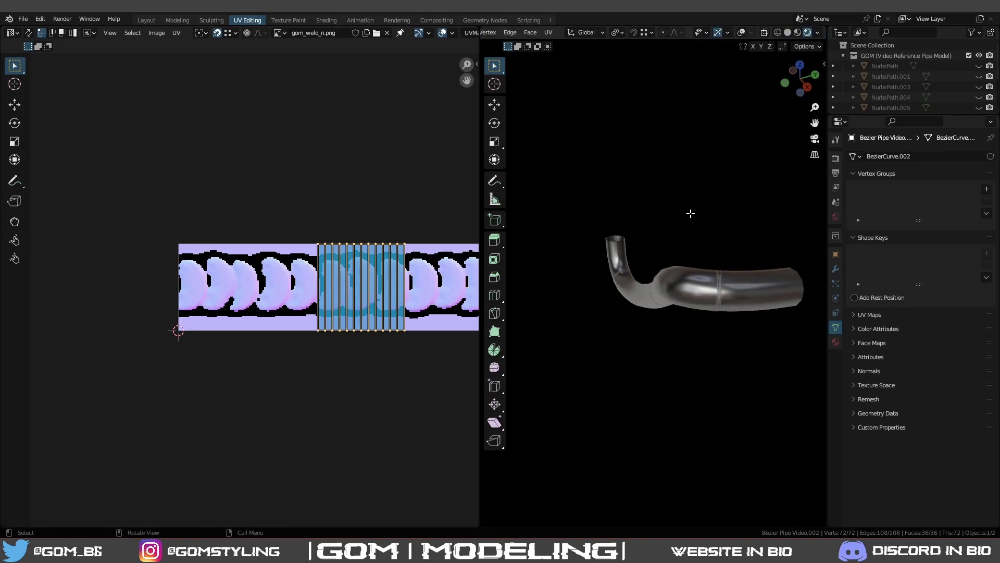
scroll(404, 331, down, 4)
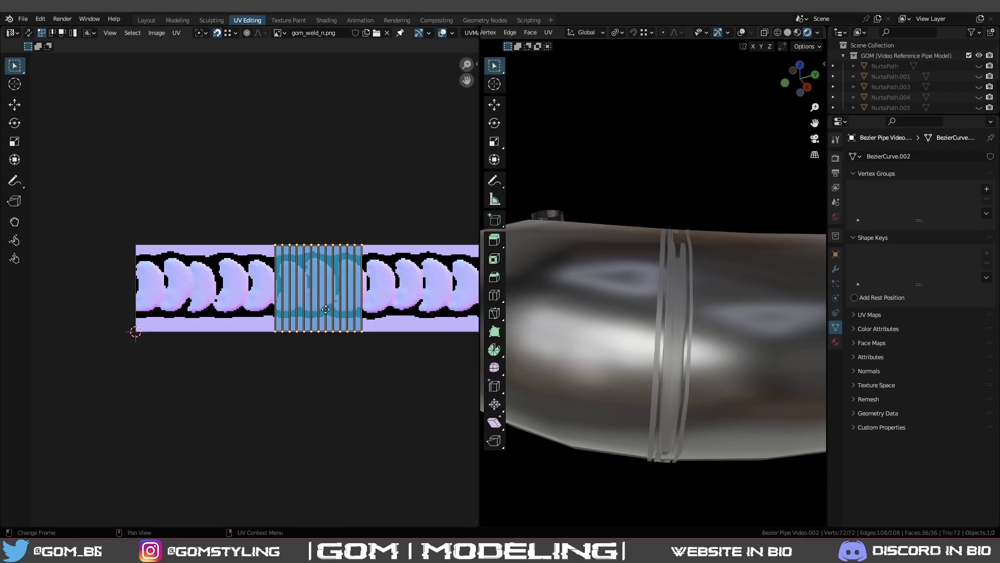
key(s)
key(x)
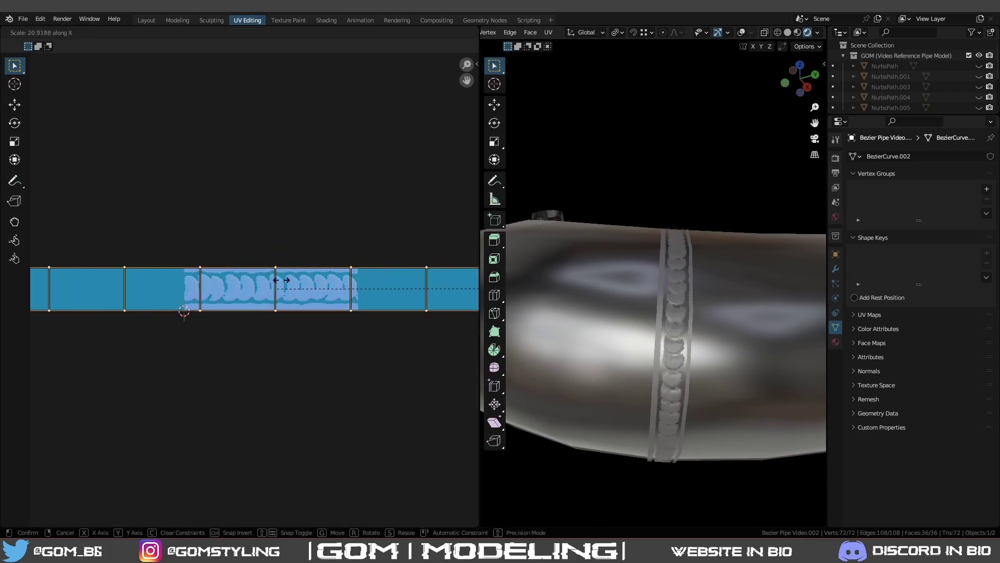
click(64, 244)
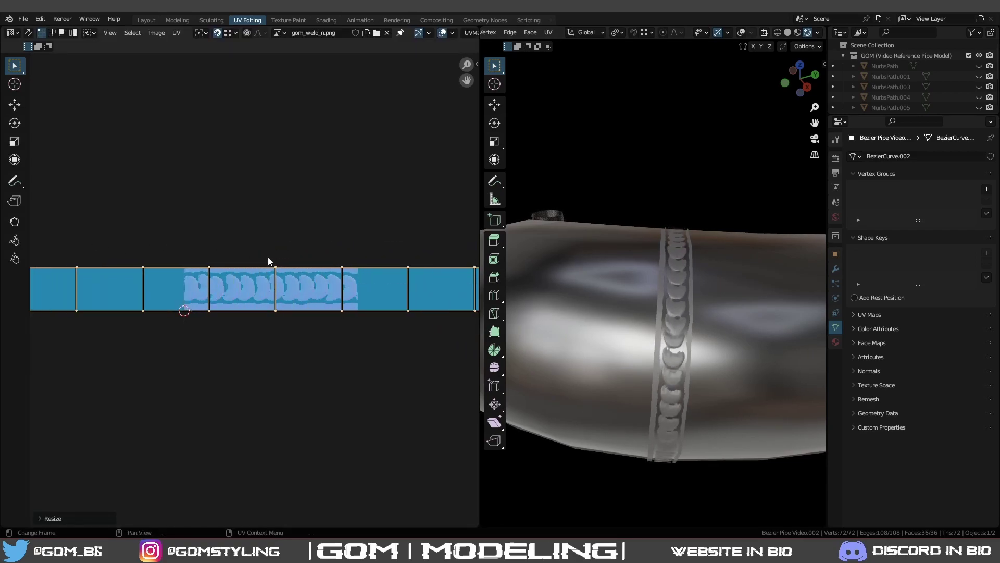
Scale the weld UV strip along Y by about 0.58 so it covers only the weld beads, excluding the texture's border.
scroll(596, 258, down, 3)
scroll(596, 258, up, 3)
scroll(395, 292, up, 3)
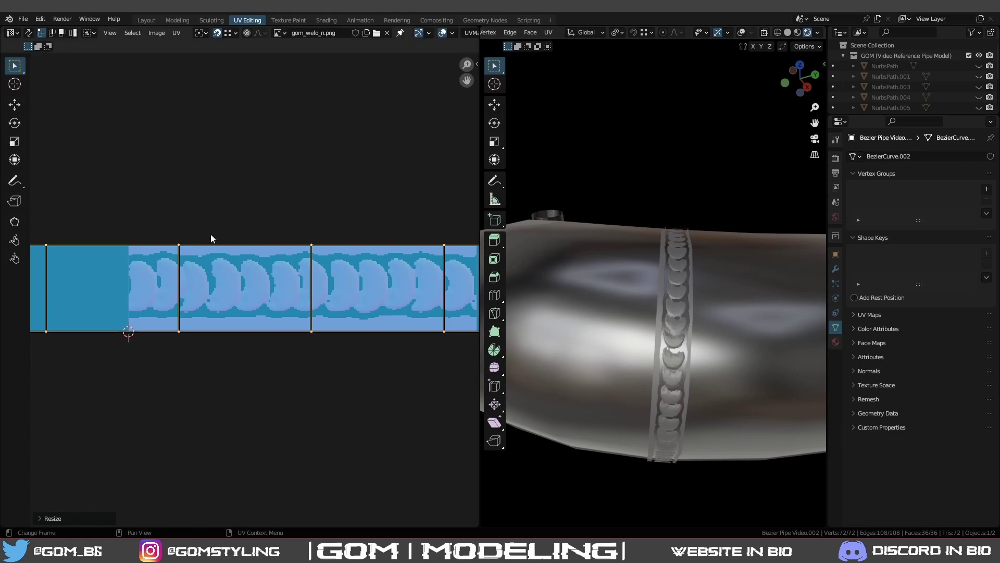
scroll(234, 233, up, 2)
key(s)
key(y)
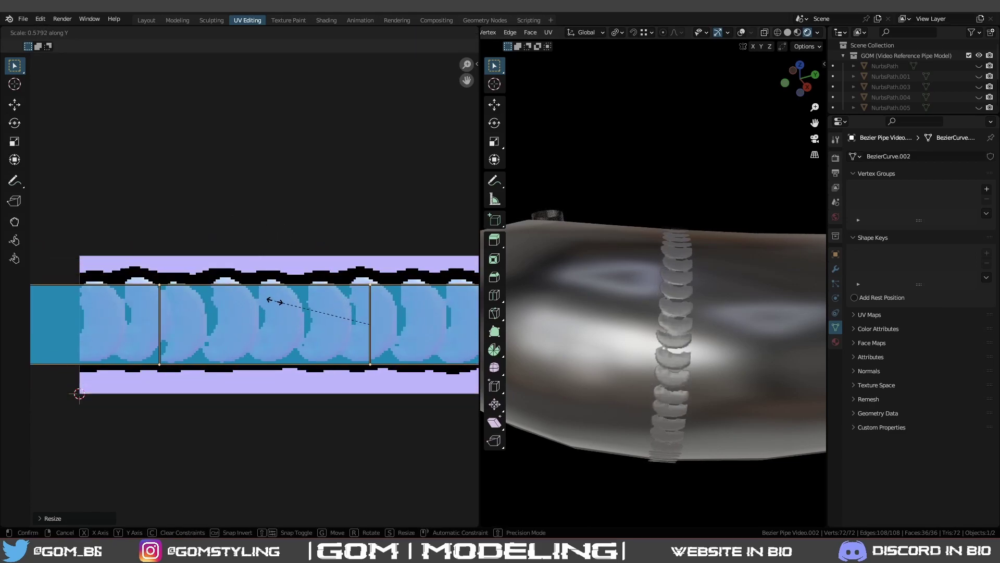
click(280, 289)
key(g)
key(y)
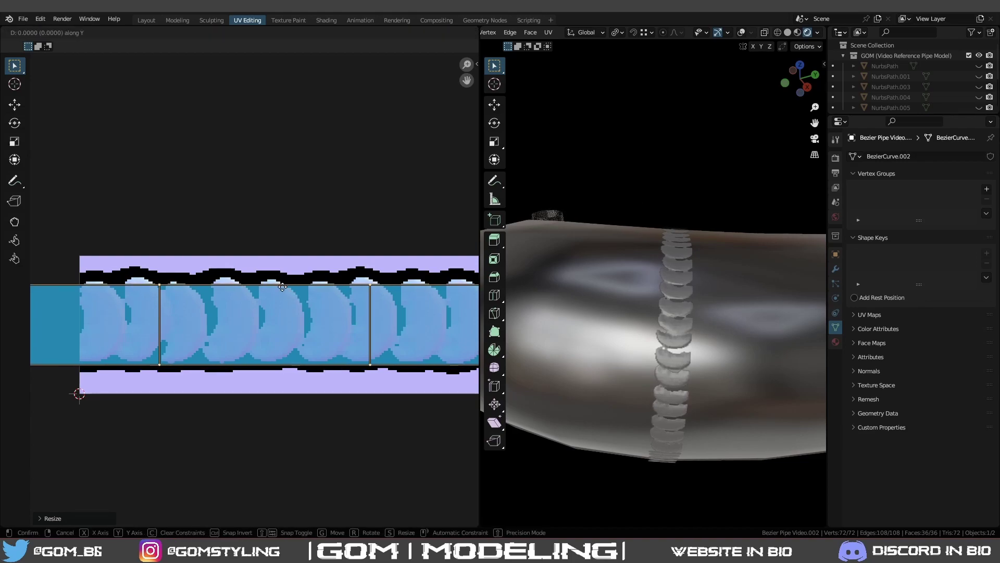
click(283, 289)
Select the upper edge of the UV strip and move it up along Y to the tops of the weld beads.
scroll(284, 290, down, 2)
scroll(364, 317, down, 8)
drag(425, 332, 67, 295)
scroll(241, 290, up, 10)
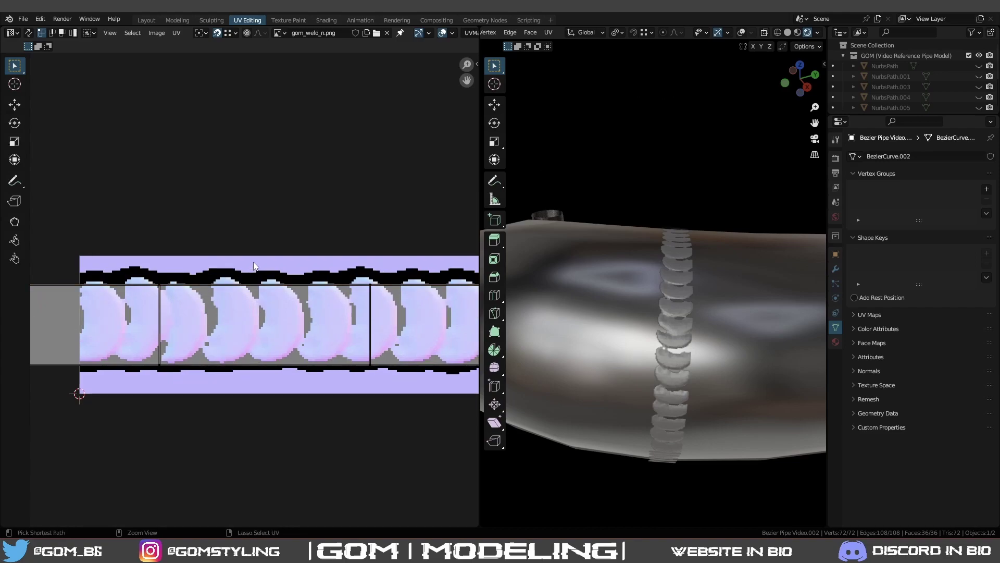
key(g)
key(y)
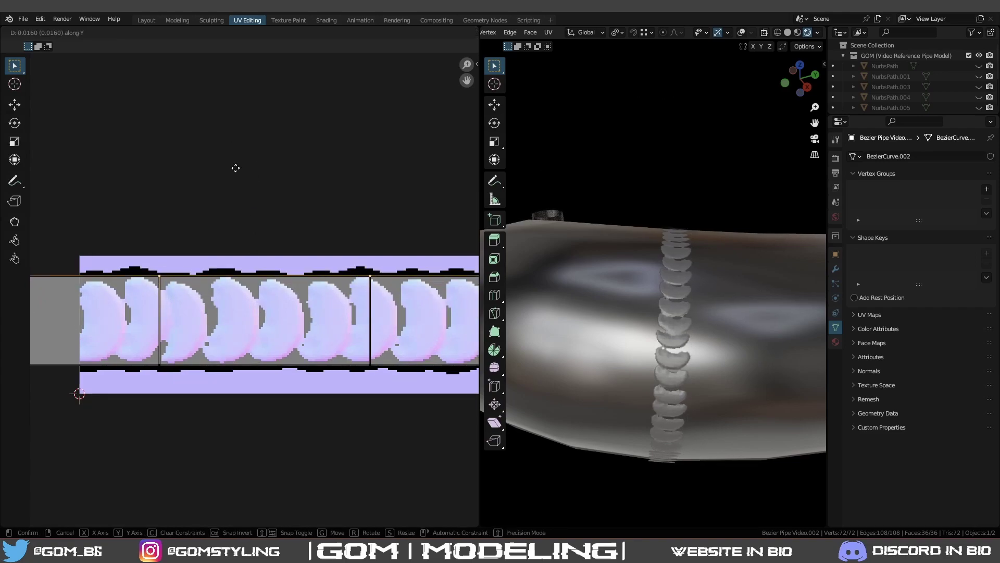
click(236, 196)
key(shift+z)
key(shift+z)
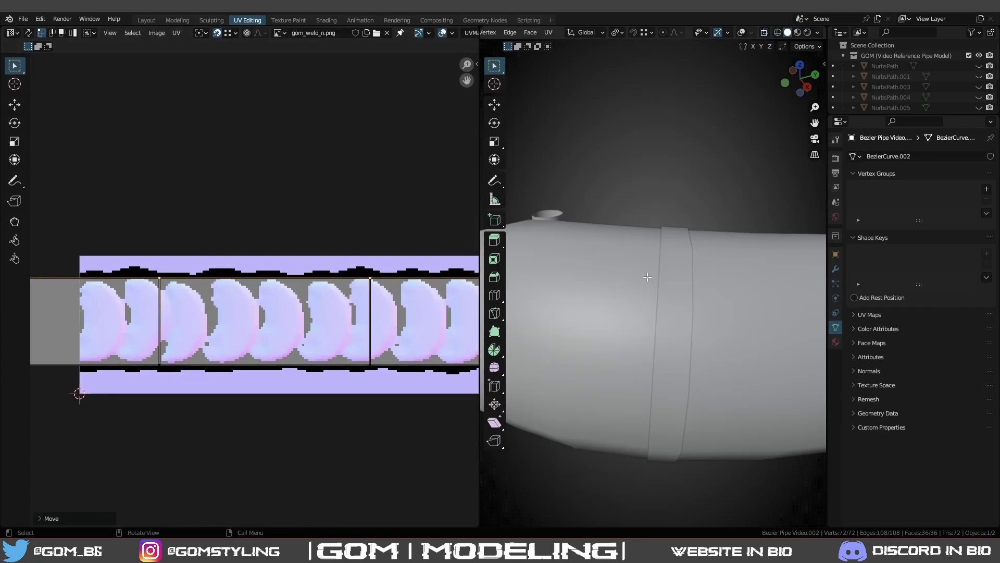
key(shift+z)
key(shift+z)
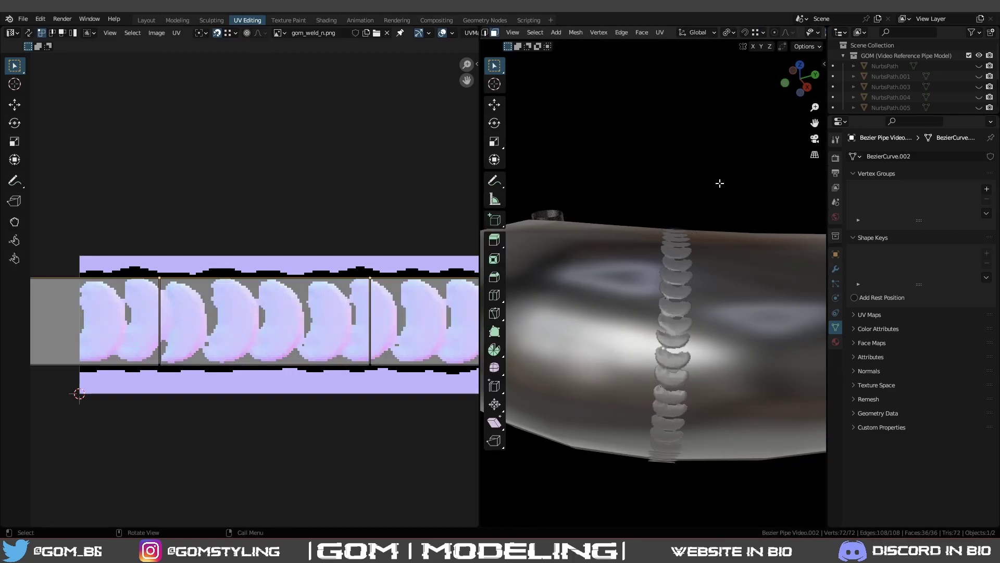
scroll(754, 35, down, 5)
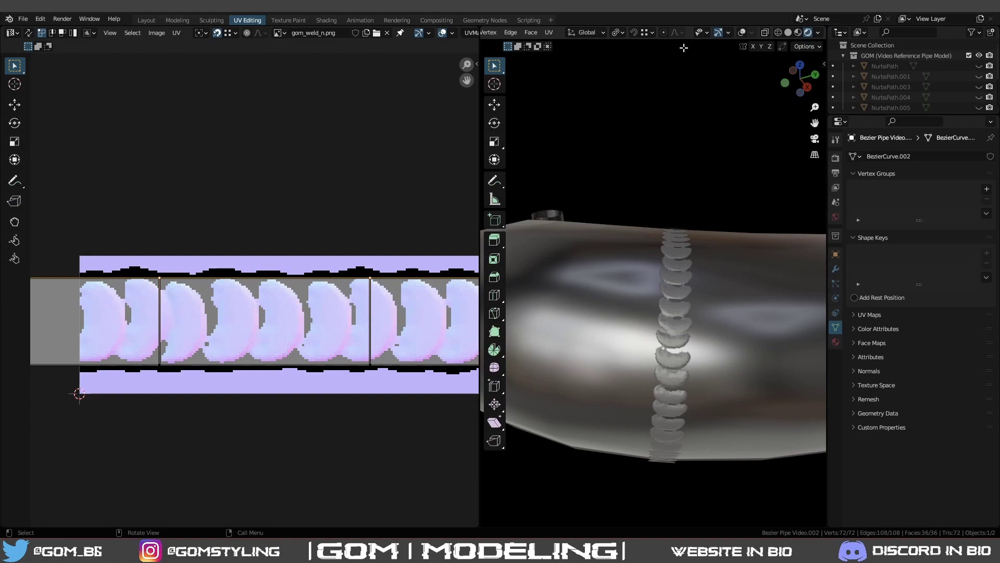
Show the overlays, select the weld band's edge loop on one side and edge-slide it inward to narrow the band.
click(742, 33)
key(alt+a)
alt+click(693, 293)
key(g)
key(g)
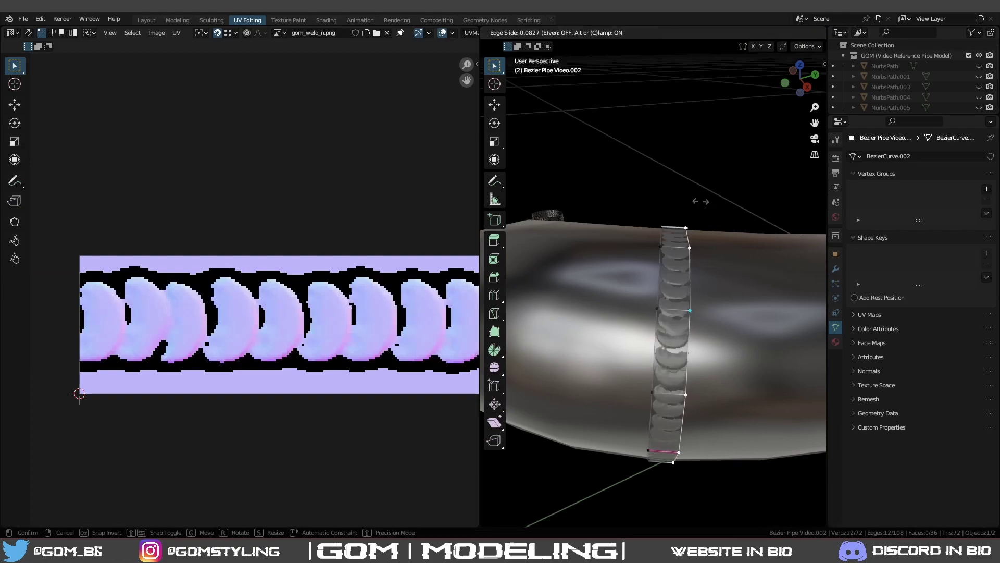
click(640, 201)
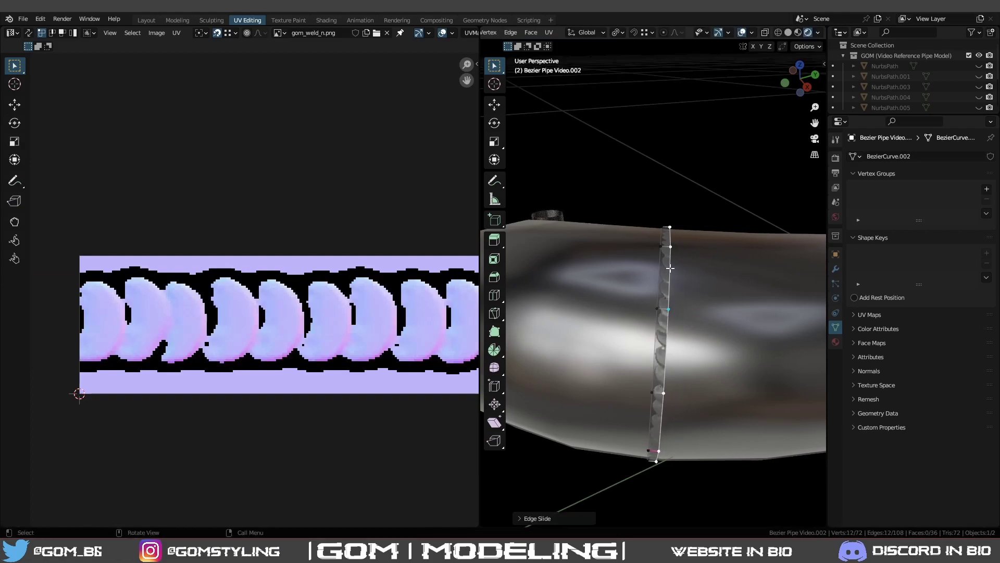
Select the narrowed band's face loop and move the UV strip's upper edge up along Y by about 0.12.
key(3)
alt+click(664, 244)
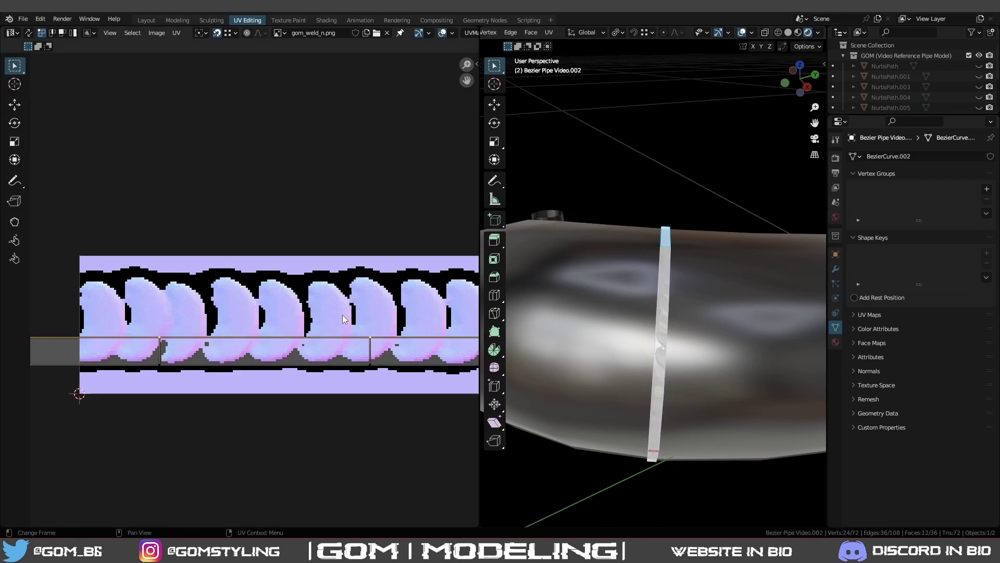
scroll(343, 319, down, 8)
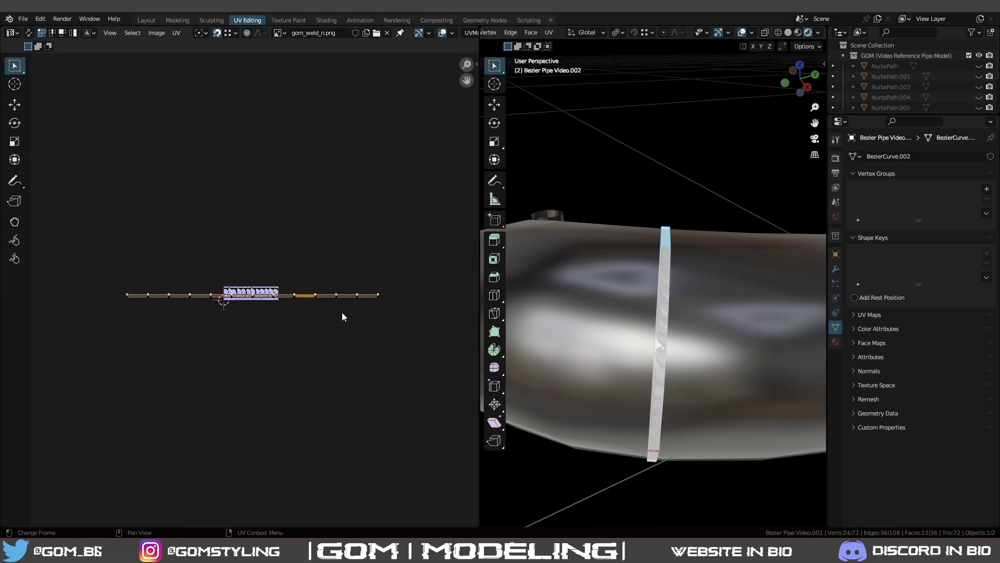
key(KP_Decimal)
key(g)
key(y)
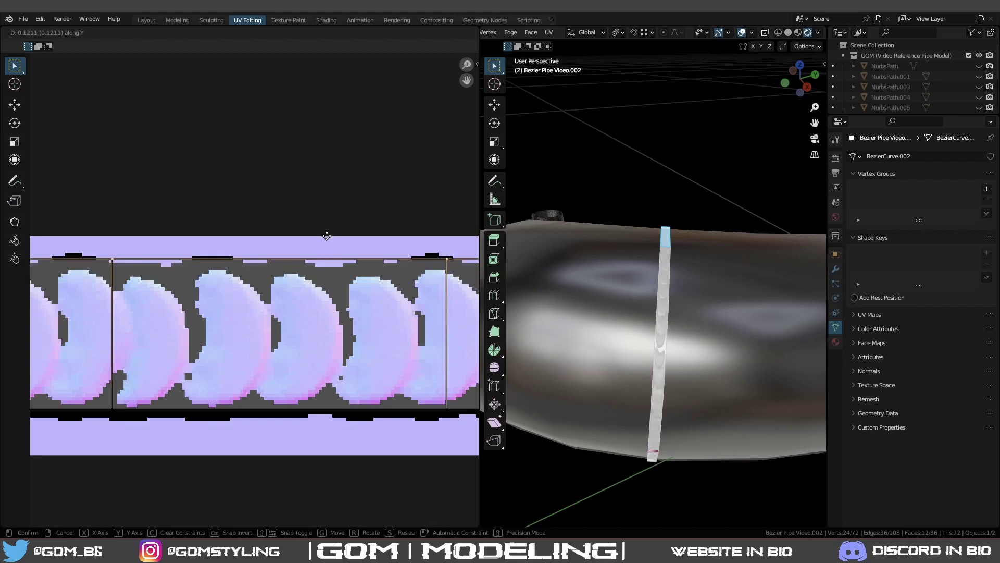
click(326, 236)
Undo the weld band's narrowing, deselect everything and return to Object Mode.
key(Tab)
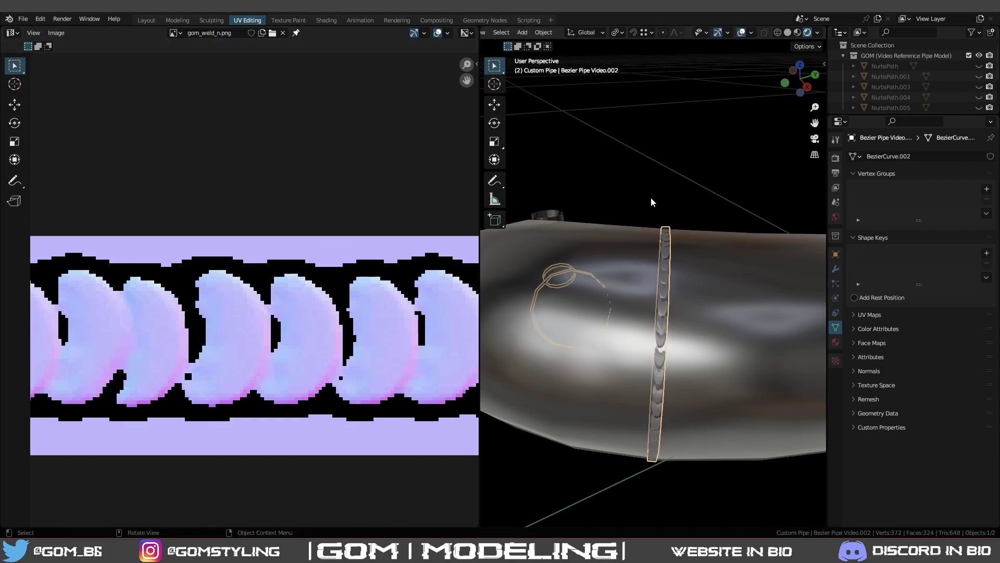
key(Tab)
key(alt+a)
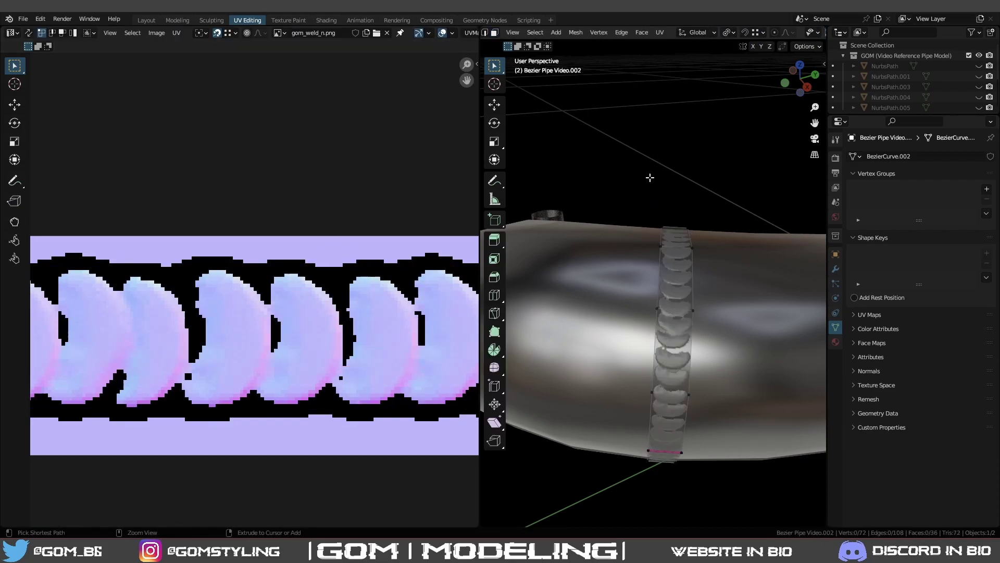
key(Tab)
Switch to the Layout workspace and examine the middle weld band up close, including its full mesh in Edit Mode.
scroll(661, 170, down, 6)
middle_drag(665, 202, 673, 212)
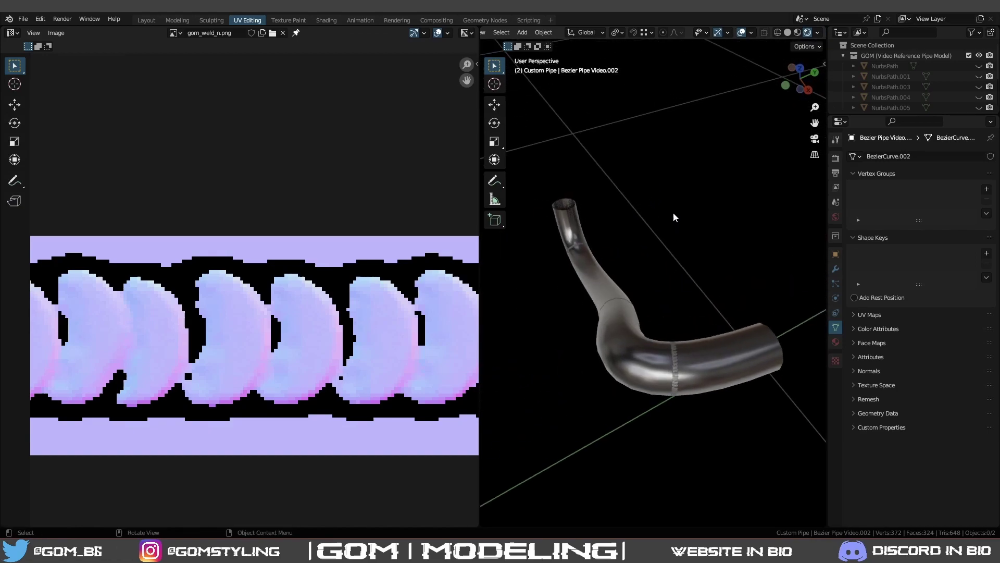
click(152, 15)
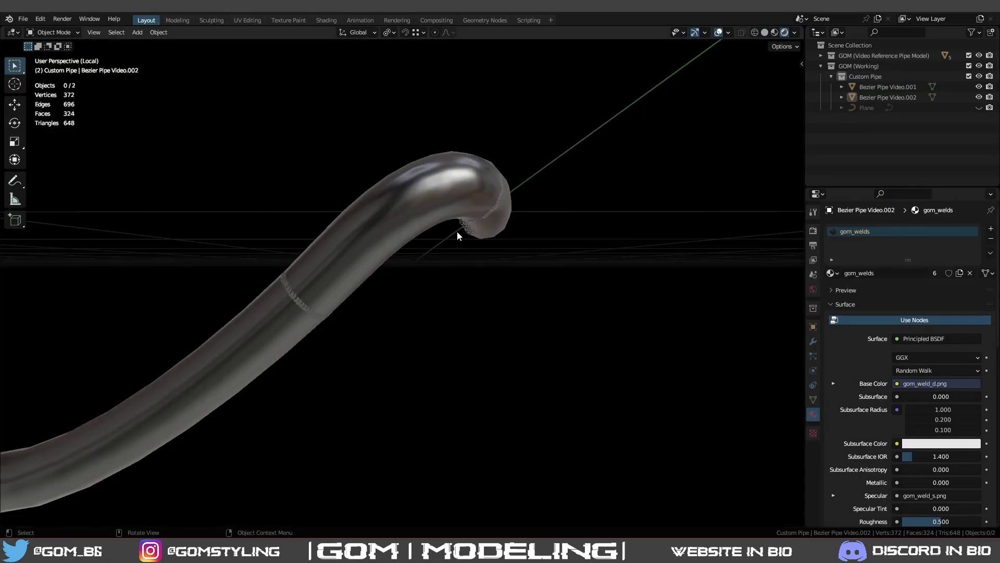
middle_drag(457, 235, 416, 345)
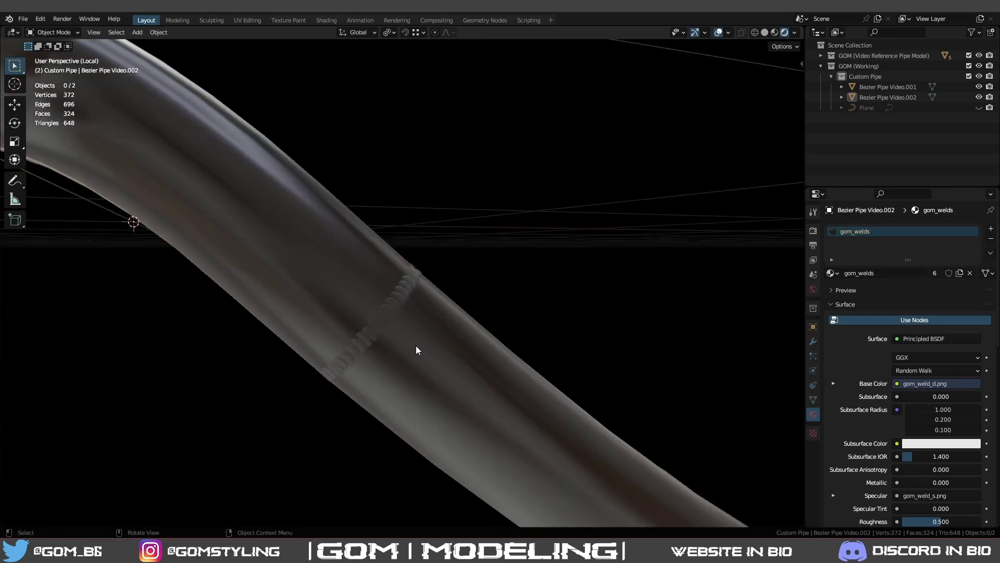
scroll(416, 345, up, 5)
click(391, 339)
key(Tab)
key(a)
key(Tab)
key(Tab)
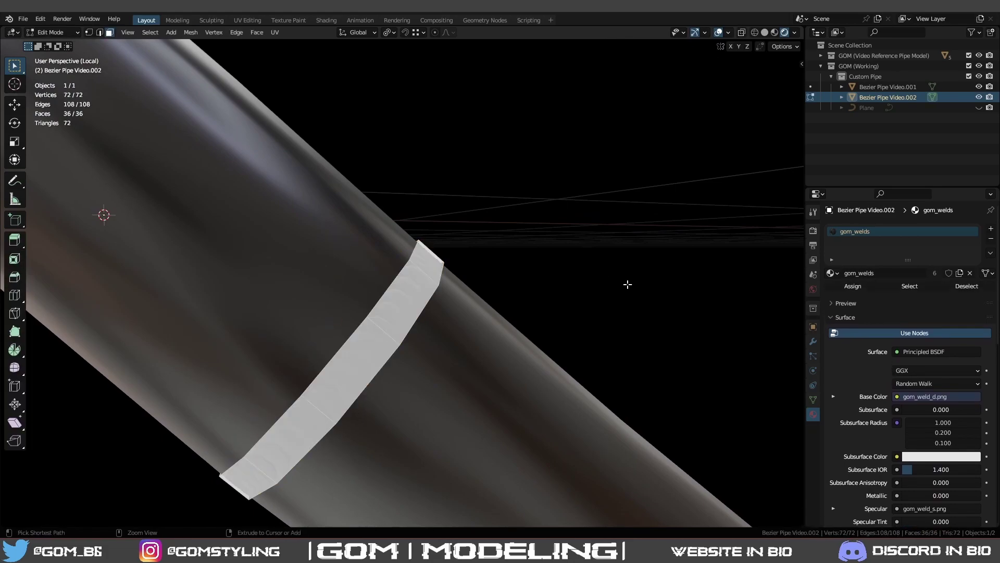
key(Tab)
click(620, 280)
scroll(619, 279, down, 3)
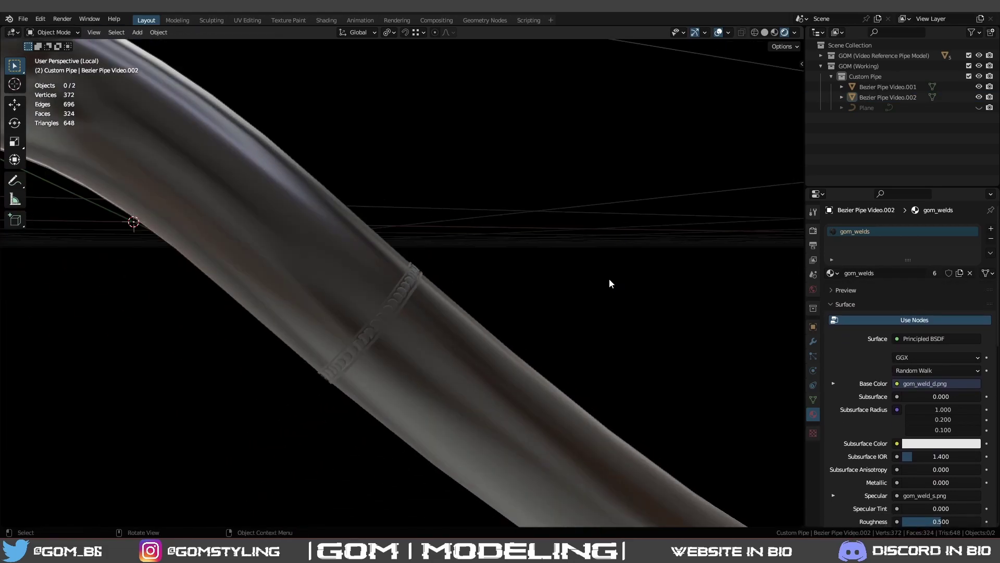
Bring the whole pipe into view, save the file and leave local view.
middle_drag(609, 278, 501, 298)
middle_drag(473, 310, 404, 289)
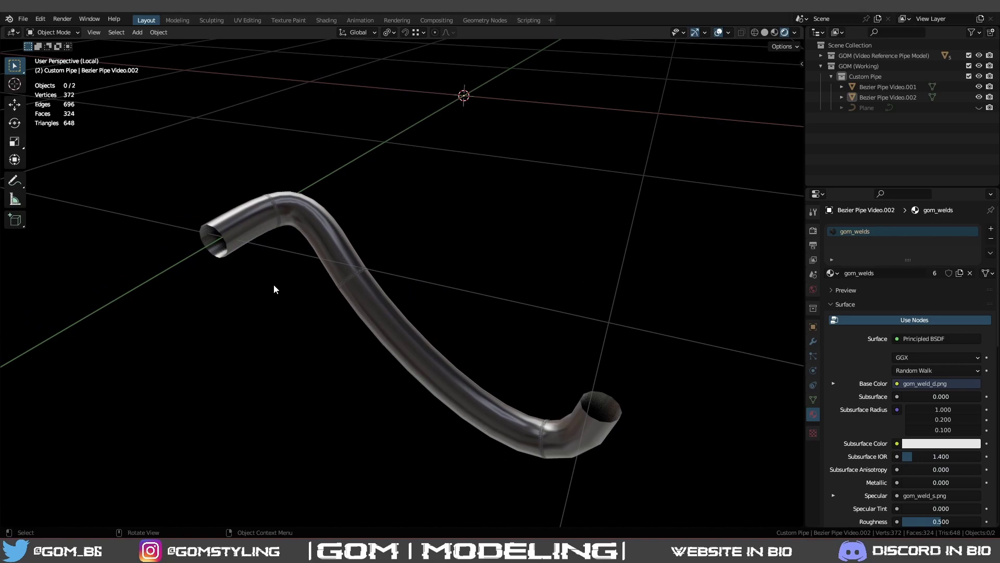
shift+middle_drag(273, 282, 304, 145)
key(ctrl+s)
key(KP_Divide)
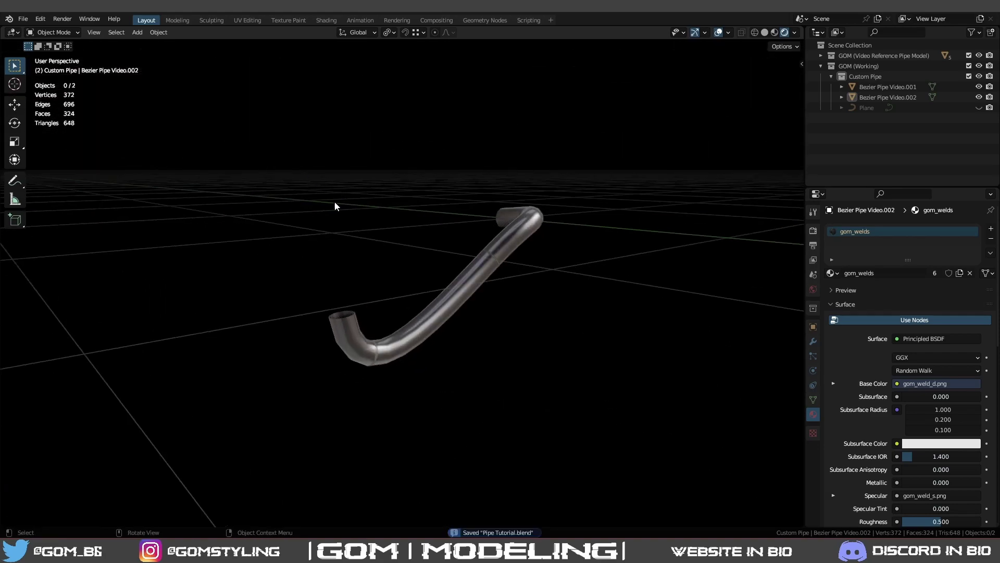
Show the pipe in solid shading and open both the pipe and weld objects in Edit Mode with all vertices selected.
mouse_move(334, 202)
middle_down()
mouse_move(439, 224)
mouse_move(482, 221)
middle_up()
scroll(469, 250, up, 2)
shift+middle_drag(453, 258, 469, 310)
scroll(427, 292, up, 1)
key(z)
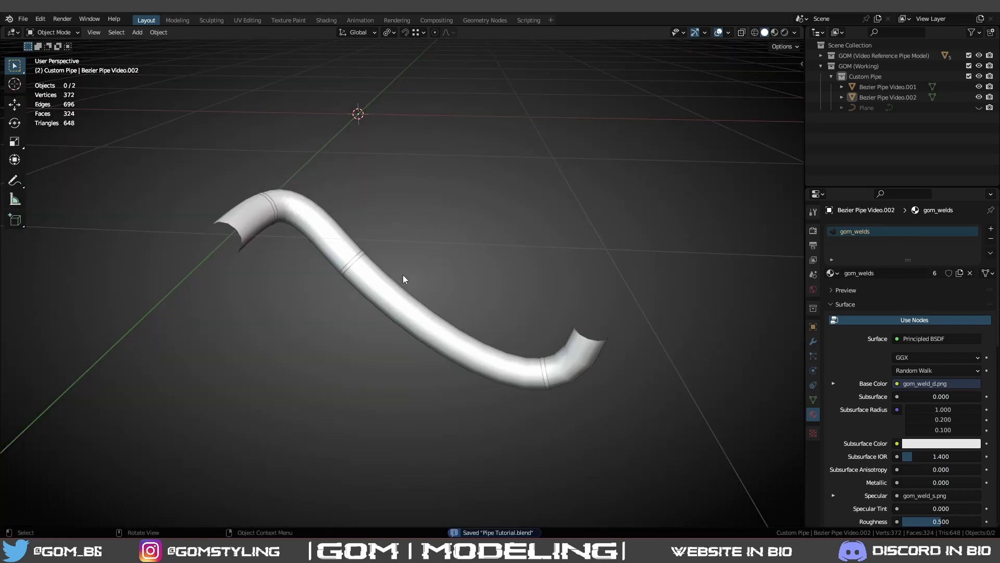
click(357, 261)
shift+click(393, 299)
key(Tab)
key(a)
key(1)
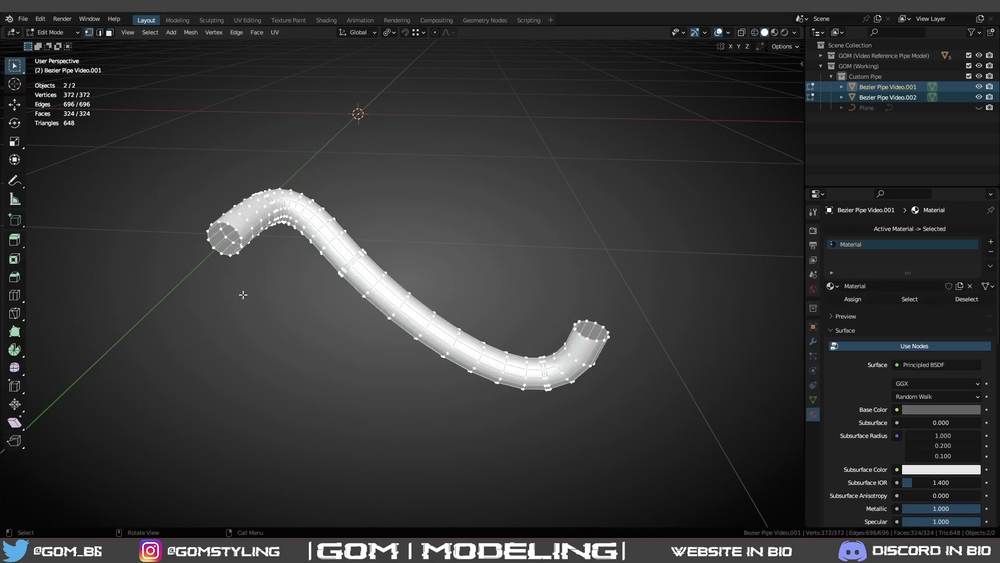
Inspect the vertex layout of the pipe and weld meshes, return to Object Mode and save the file.
click(258, 322)
shift+middle_drag(252, 293, 284, 314)
key(Tab)
key(Tab)
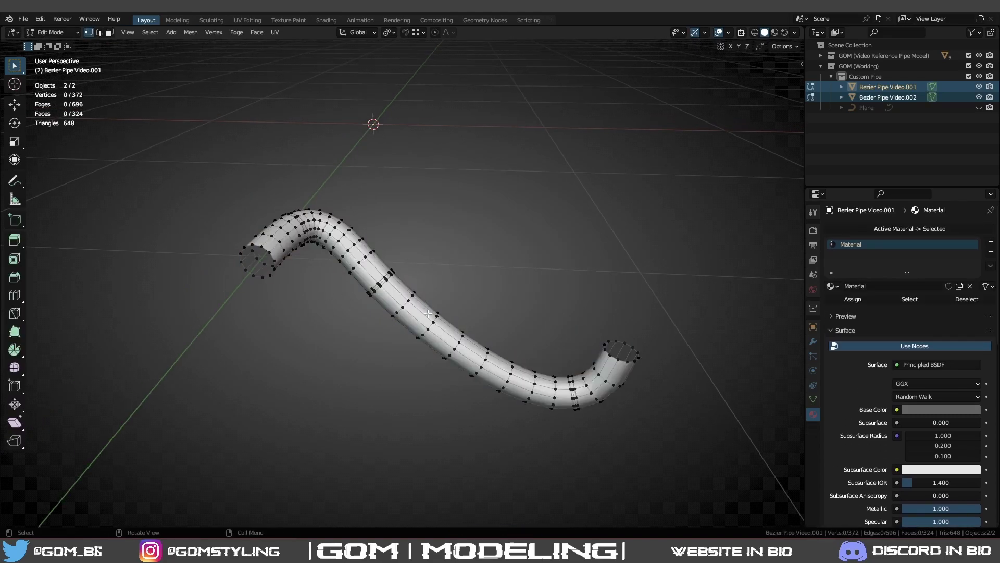
middle_drag(428, 313, 464, 341)
key(Tab)
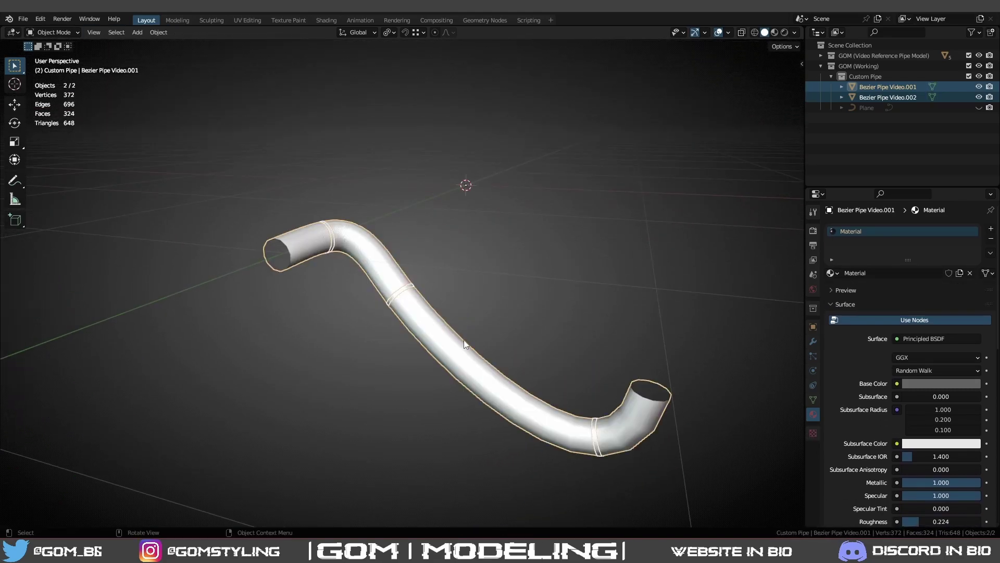
key(ctrl+s)
Hide the custom pipe objects and isolate NurbsPath.005 from the GOM (Video Reference Pipe Model) collection in local view.
key(h)
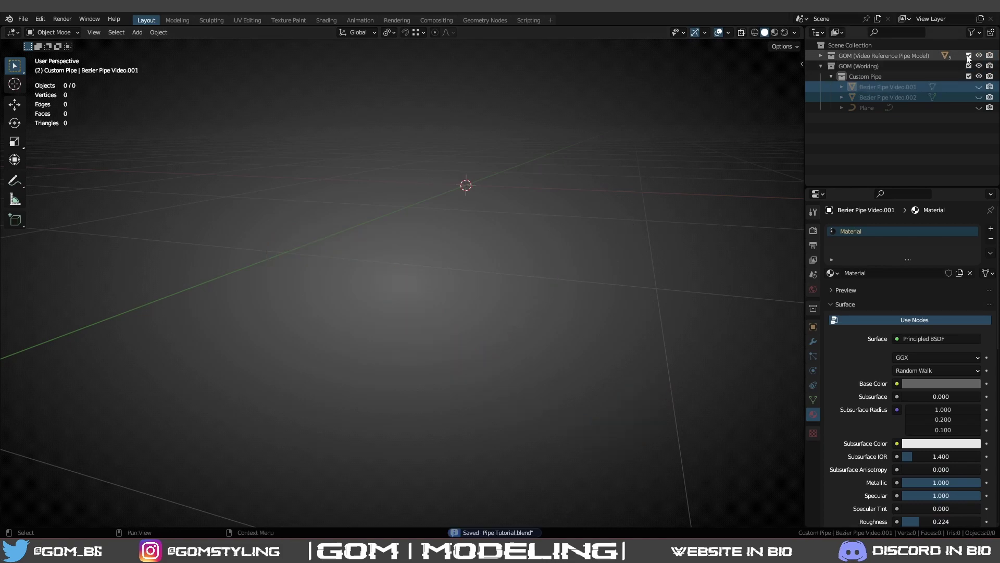
click(968, 55)
middle_drag(423, 229, 456, 246)
click(477, 372)
key(KP_Divide)
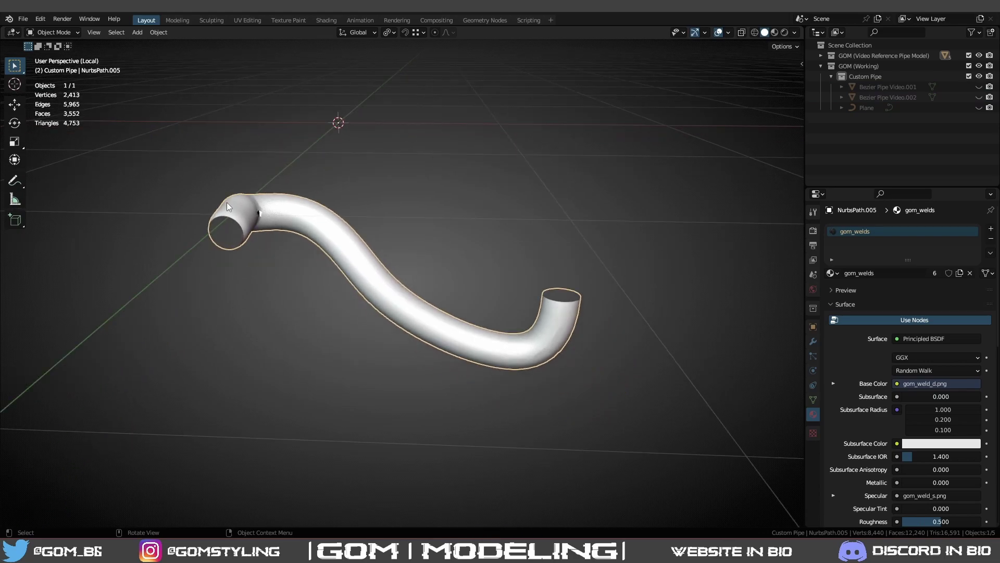
Examine the reference pipe's mesh density in wireframe and return to solid shading.
middle_drag(227, 202, 354, 290)
key(shift+z)
middle_drag(483, 283, 495, 306)
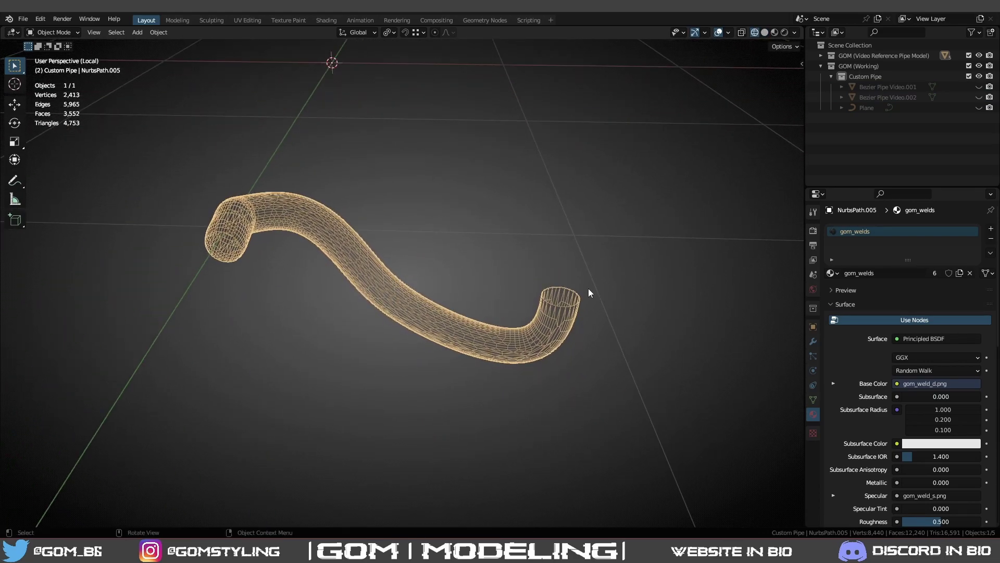
click(576, 258)
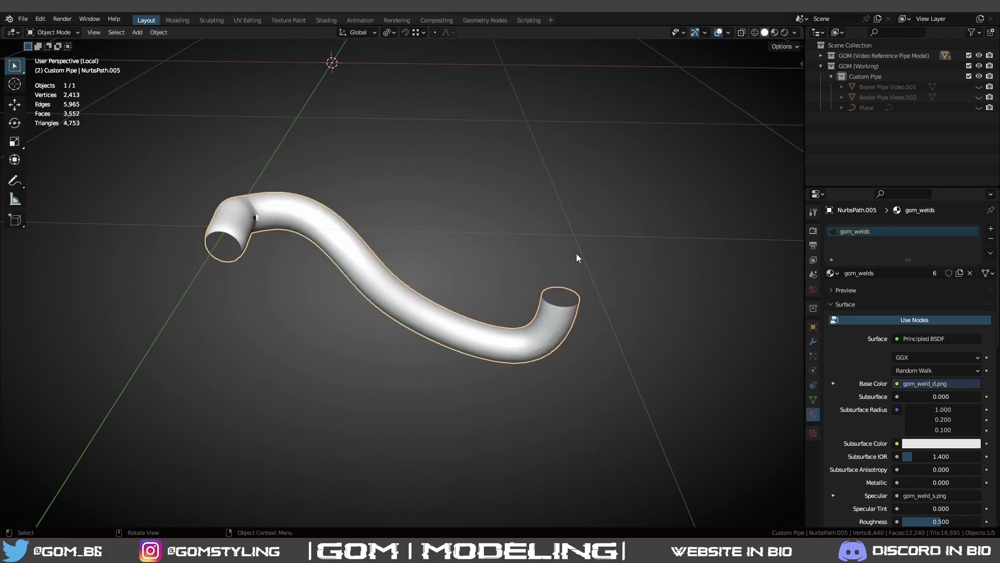